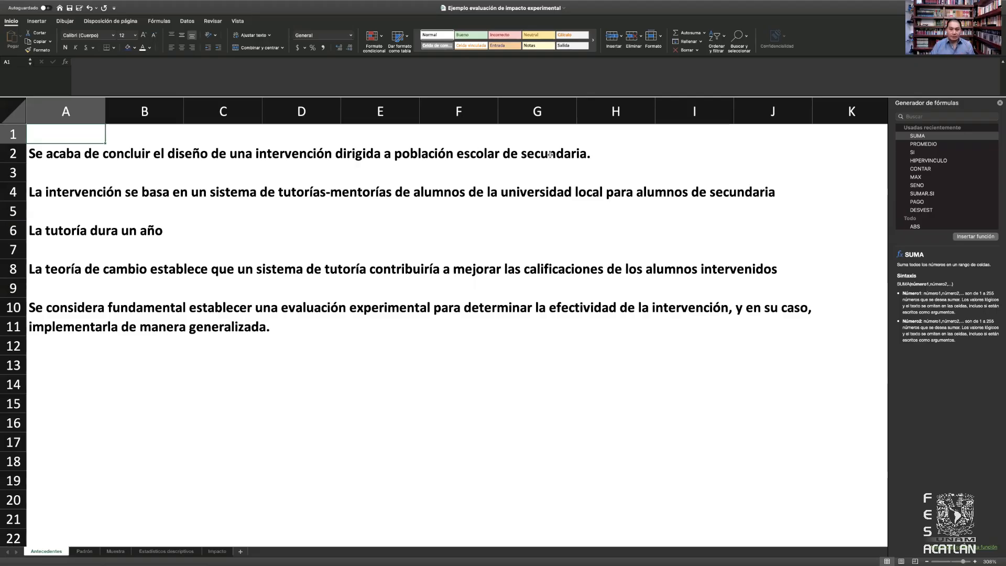
Review the intervention description in row 2 of Antecedentes, then examine the headers and first student record on the Padrón sheet.
left_click_drag(548, 154, 78, 157)
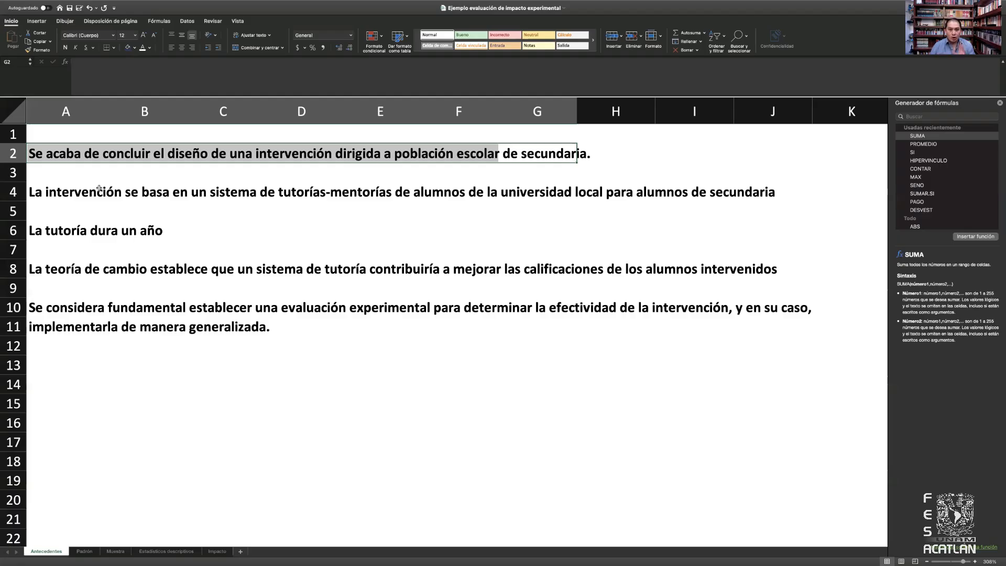
left_click(83, 551)
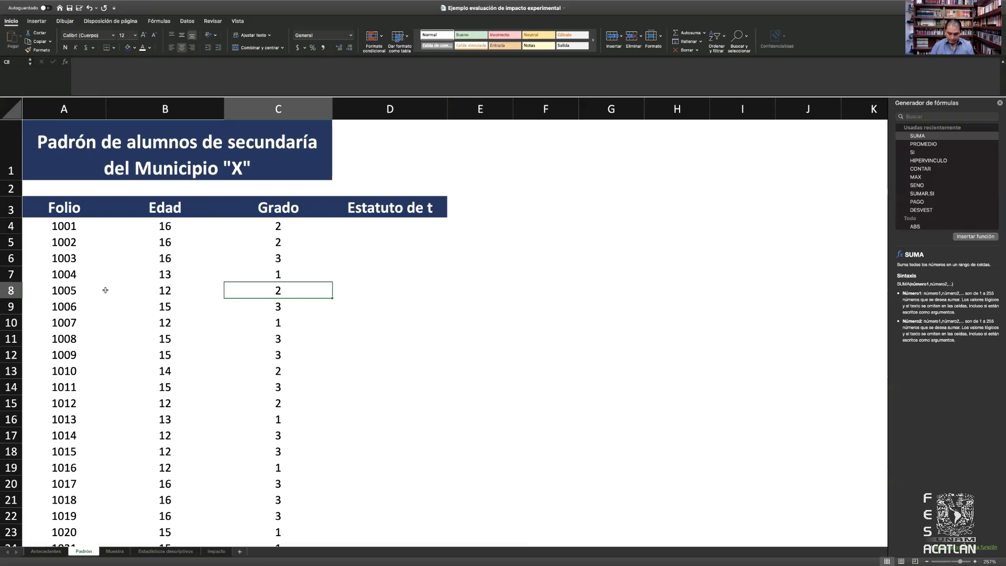
key("Left")
key("Up")
key("Up")
key("Up")
key("Left")
key("Up")
key("Up")
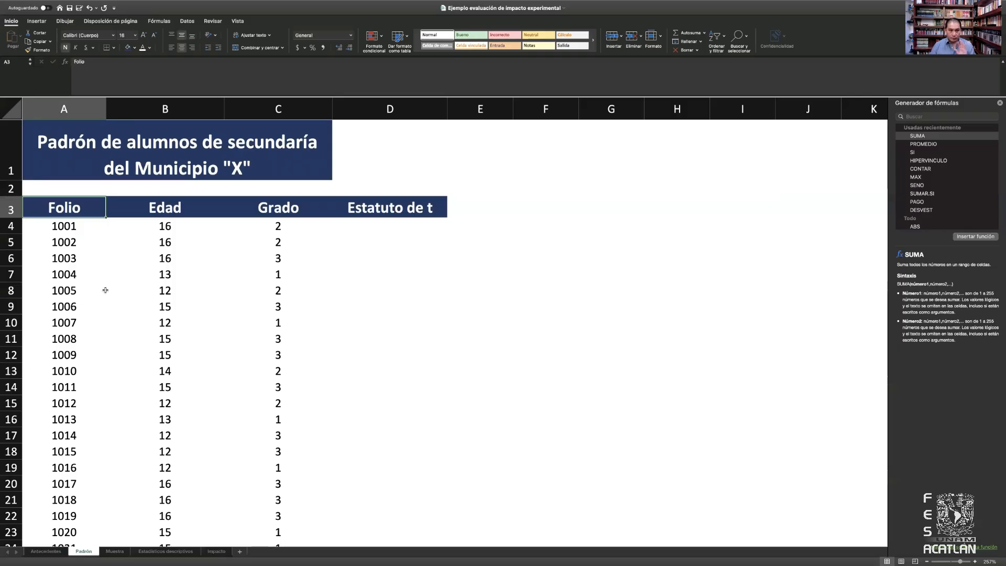
key("Down")
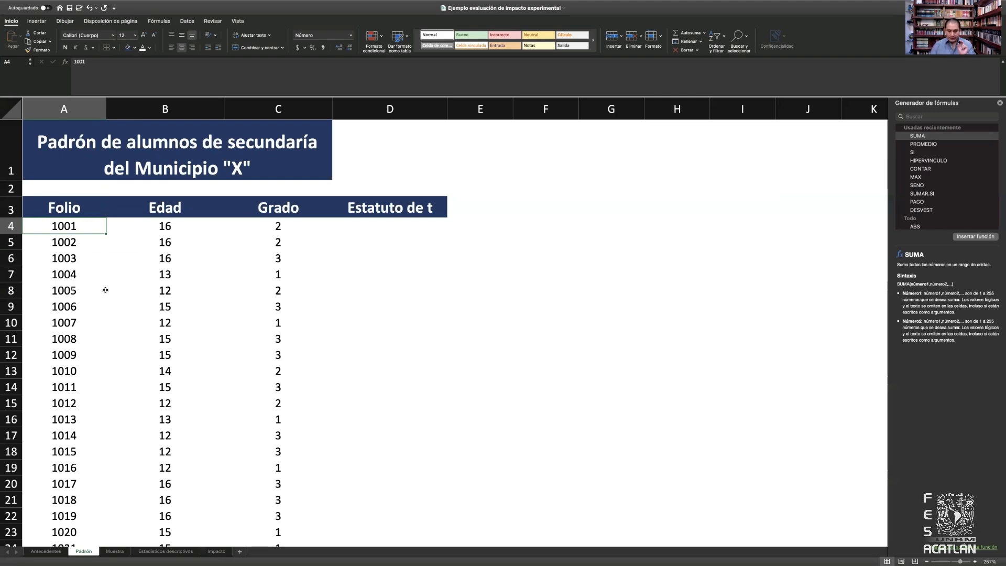
key("Right")
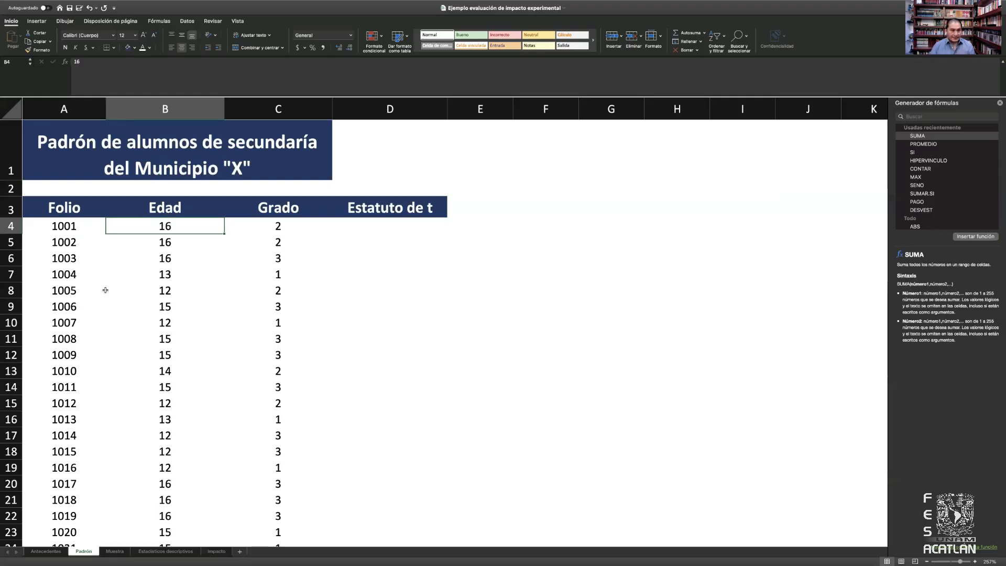
key("Left")
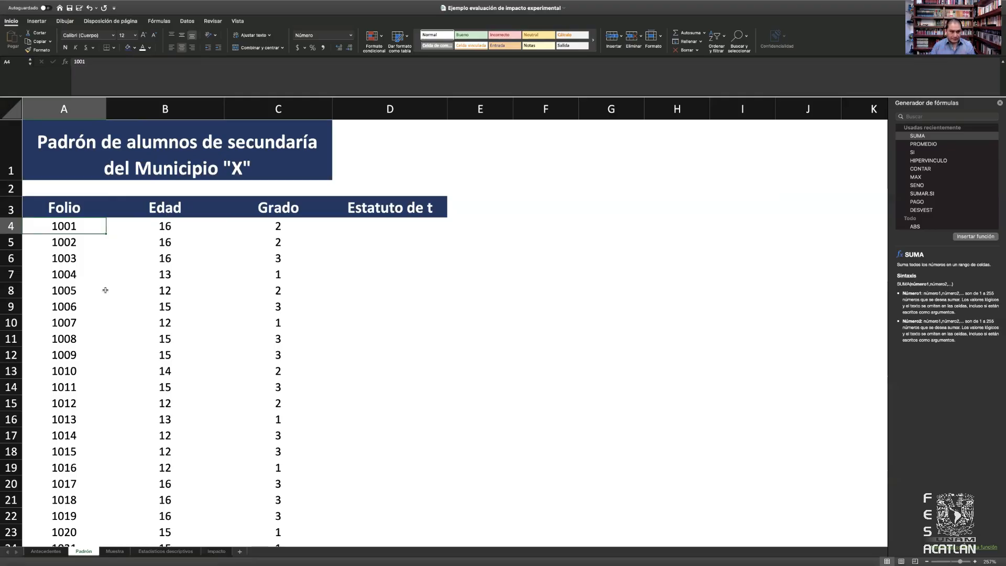
Check the full extent of the Folio list from A4 down to the last student and return to the first record.
key("ctrl+shift+Down")
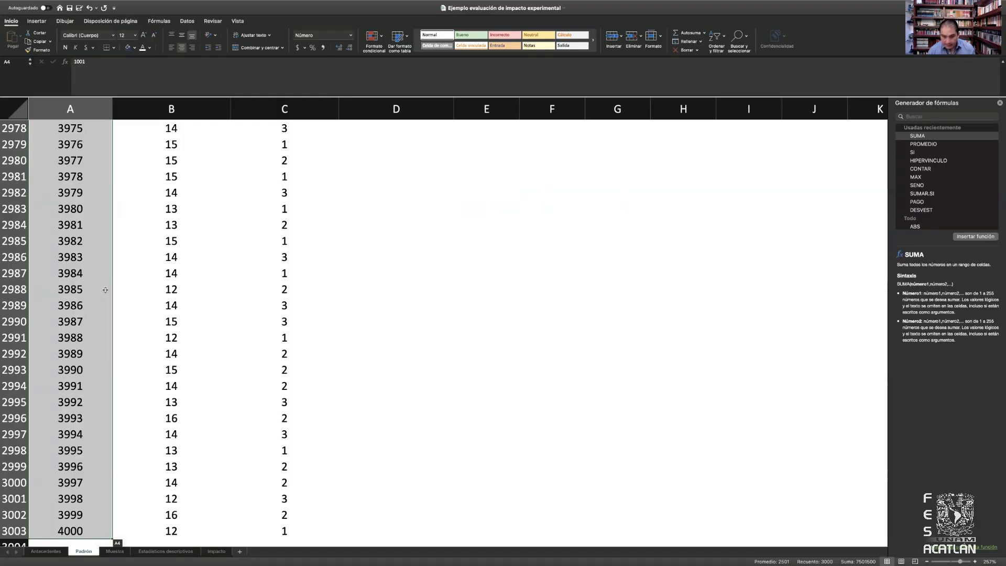
key("ctrl+Up")
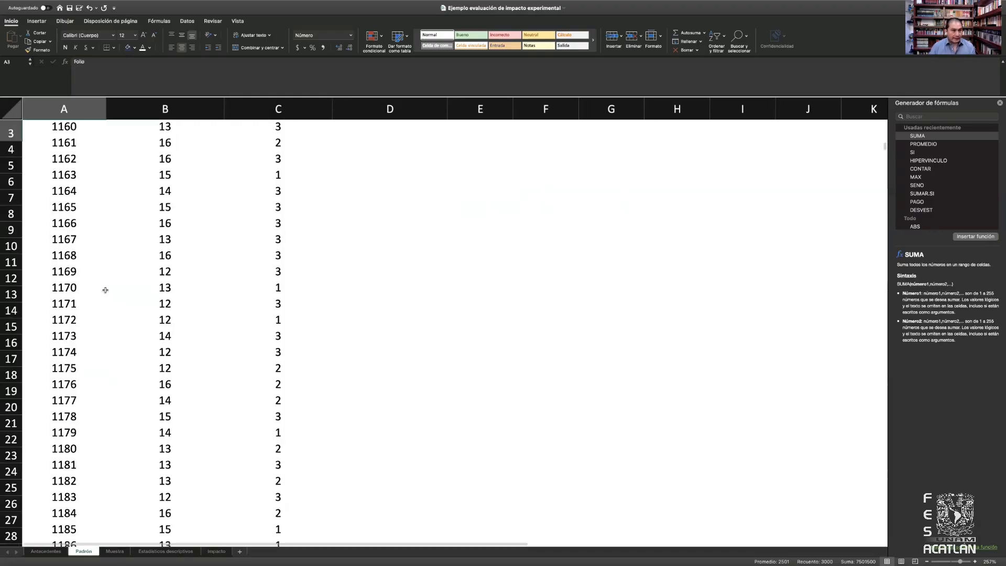
key("Up")
key("Down")
key("Down")
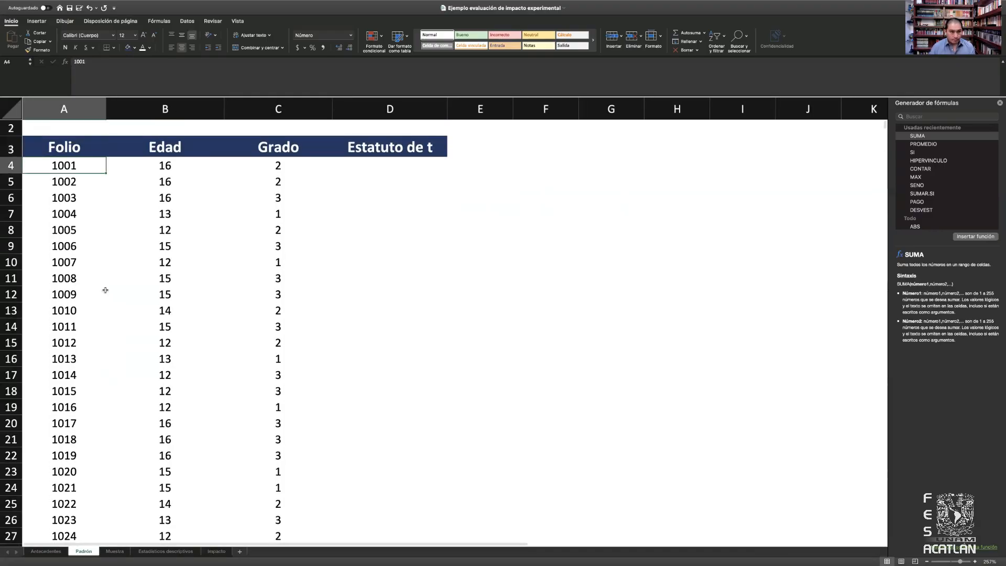
key("ctrl+shift+Down")
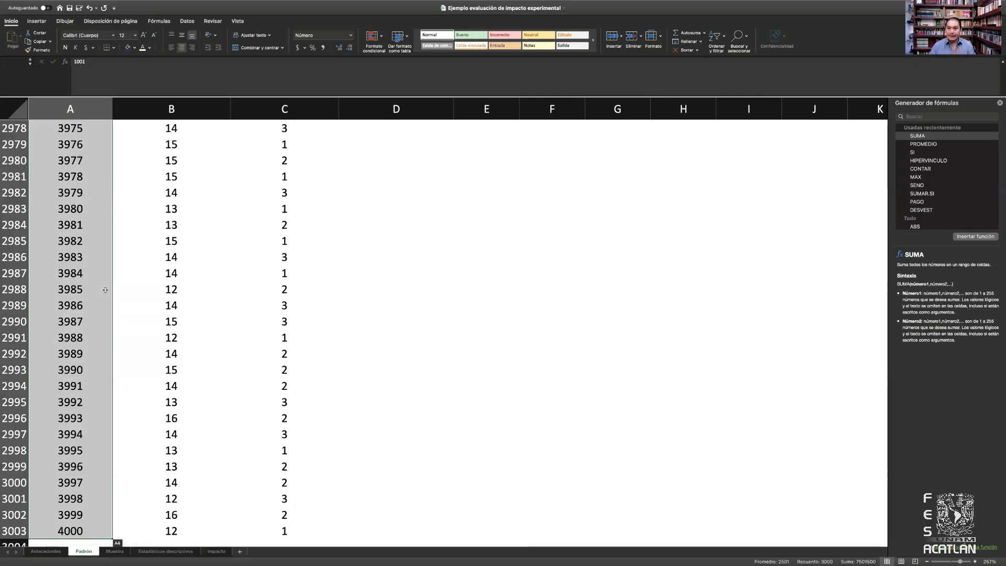
key("ctrl+Up")
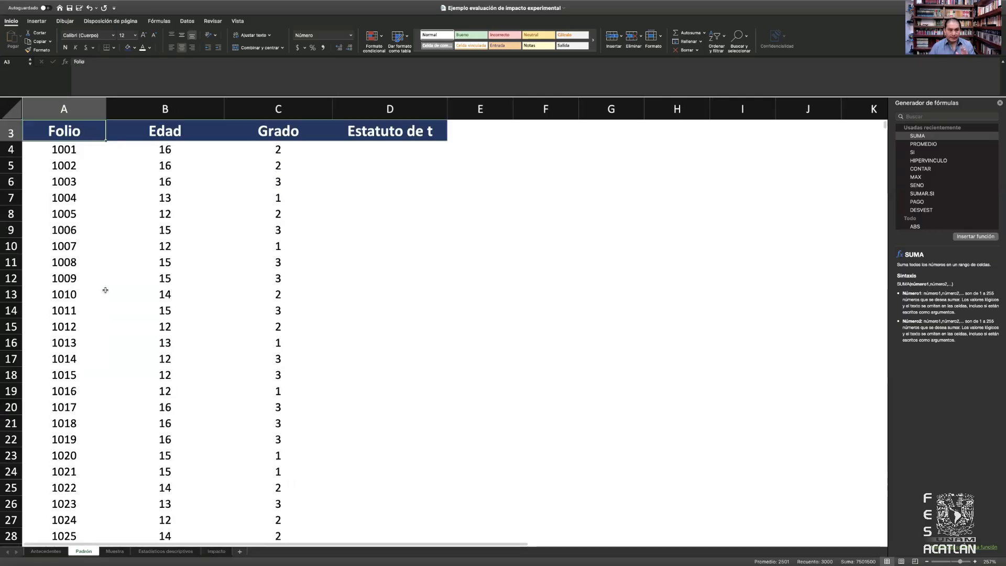
key("Down")
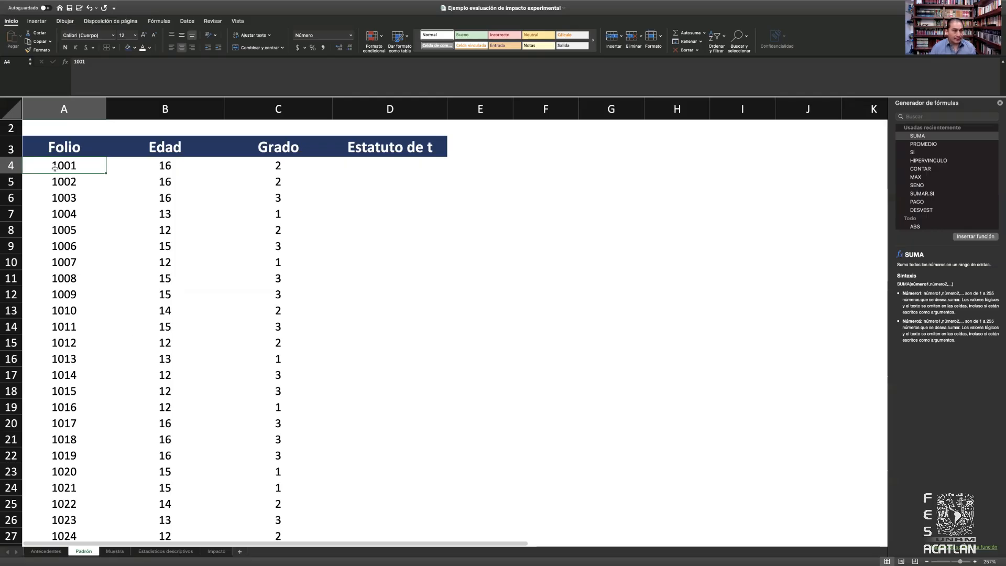
Highlight the folios in A4:A26 and look over the age and grade values of the first students.
left_click(55, 194)
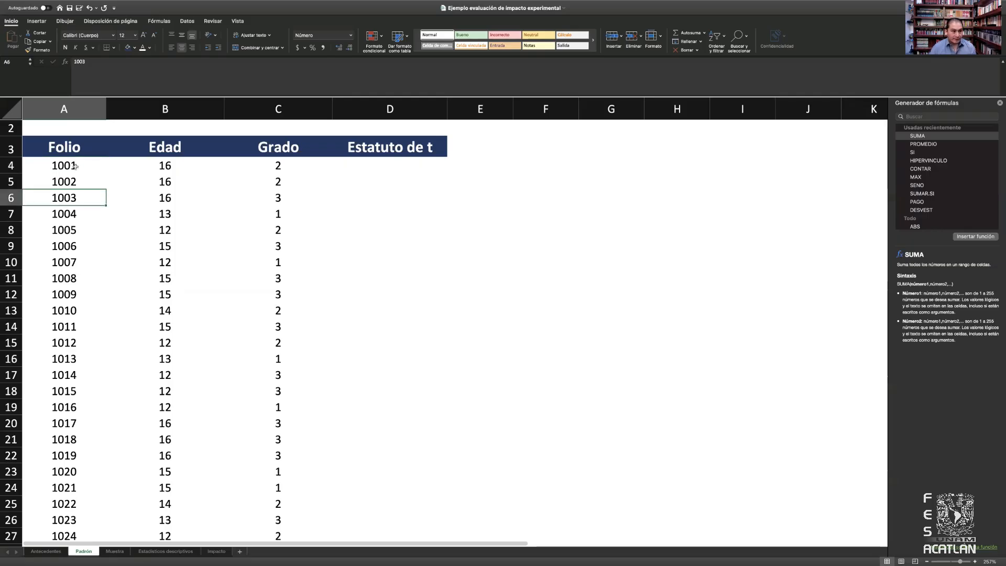
left_click(75, 166)
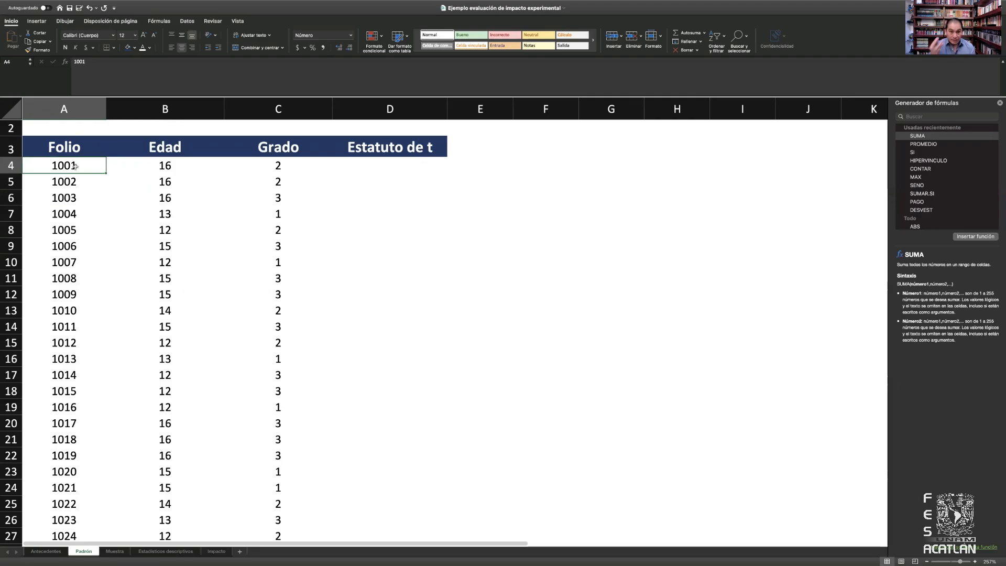
key("shift+Down")
key("shift+Down")
key("shift+Down")
key("shift+Down")
key("shift+Down")
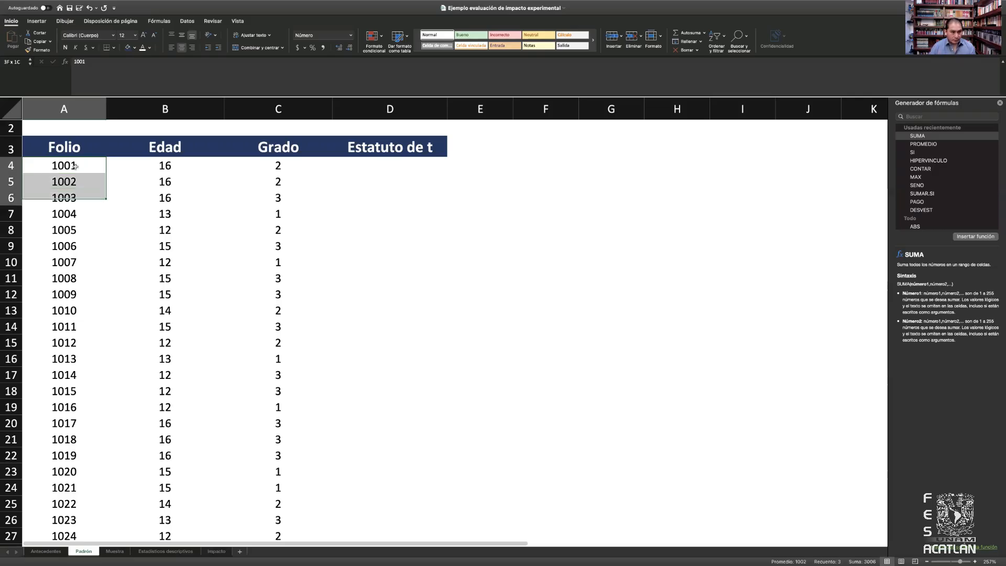
key("shift+Down")
key("shift+Down")
key("shift+Down")
key("shift+Down")
key("shift+Down")
key("shift+Down")
key("shift+Down")
key("shift+Down")
key("shift+Down")
key("shift+Down")
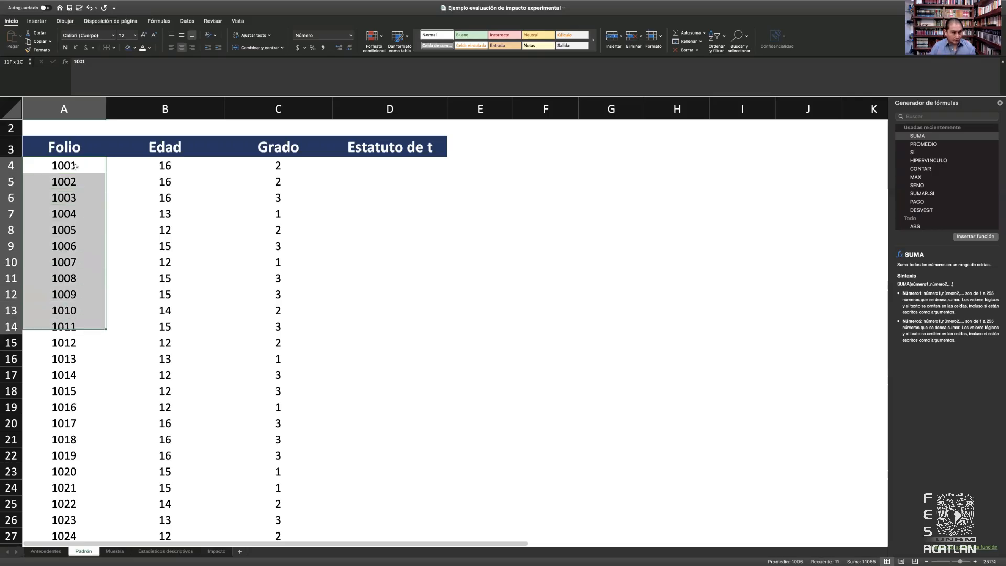
key("shift+Down")
key("shift+Down")
key("shift+Down")
key("shift+Down")
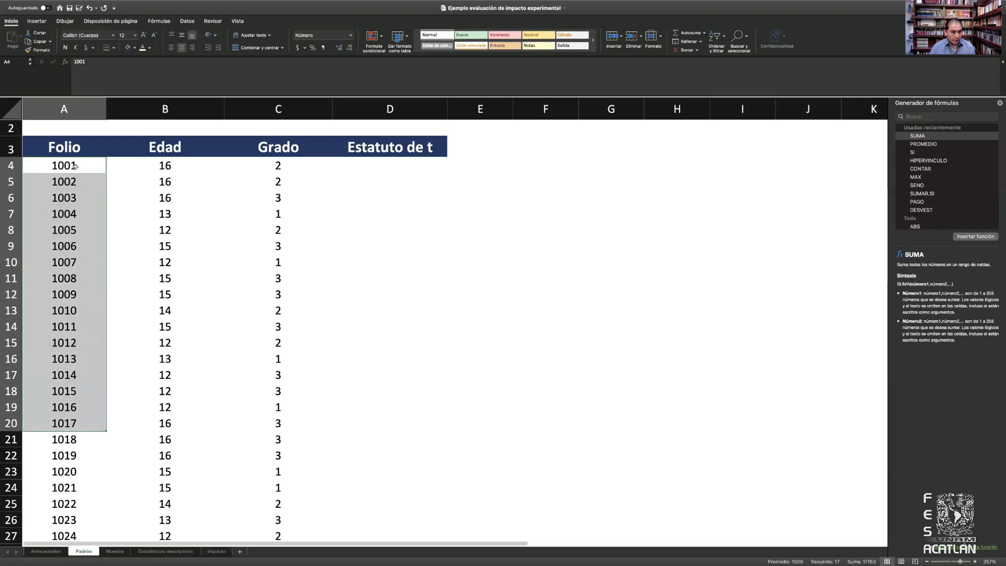
key("shift+Down")
key("shift+Down")
key("shift+Down")
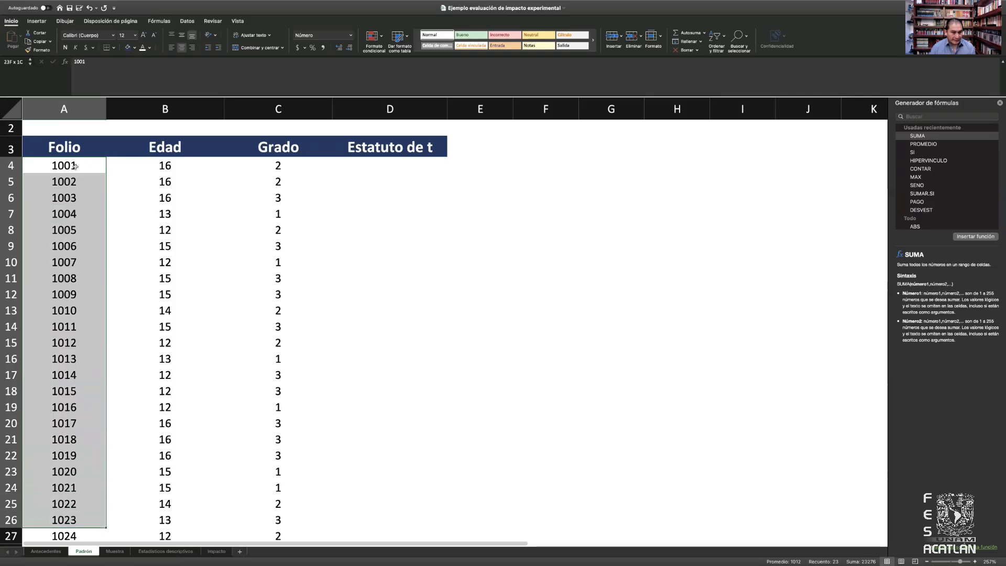
key("Right")
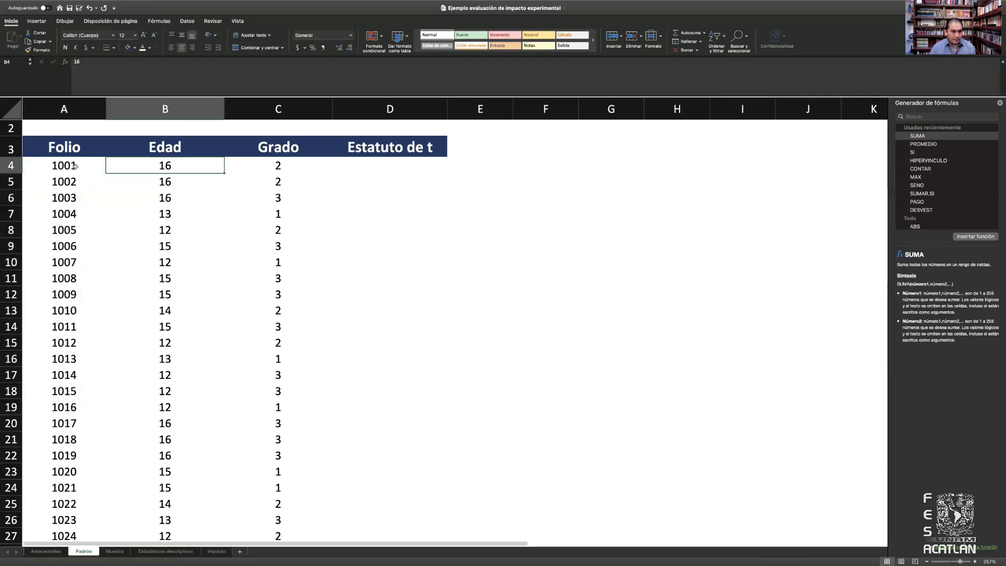
key("Right")
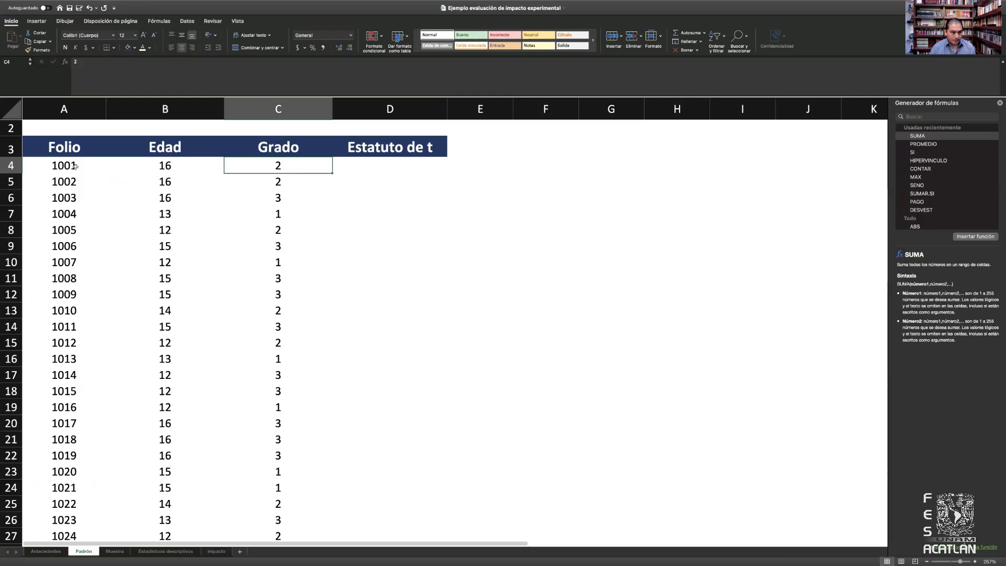
key("Down")
key("Left")
key("Up")
key("Left")
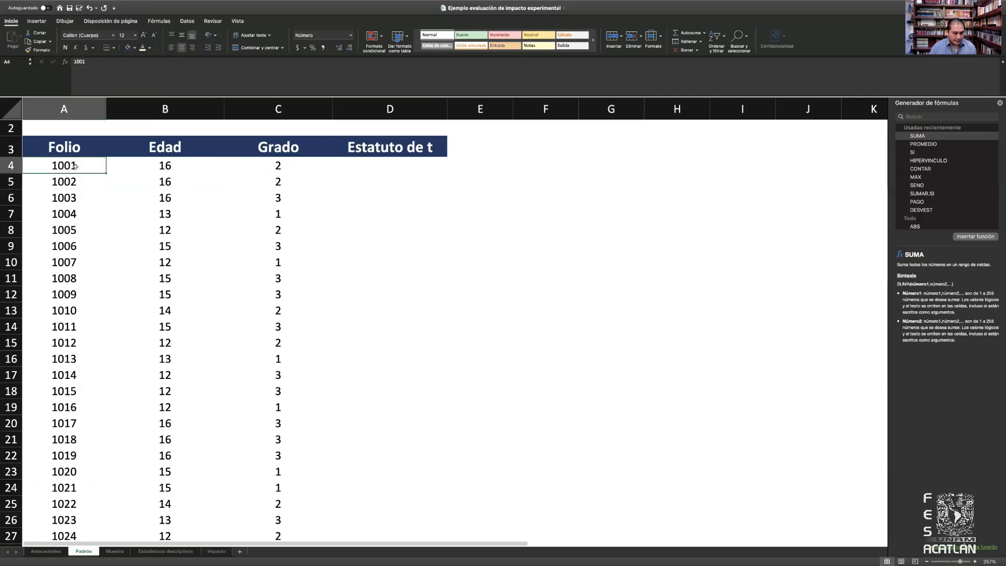
On the Muestra sheet, enter the formula =ALEATORIO.ENTRE(1001,4000) in cell B5 to draw a random folio.
left_click(115, 551)
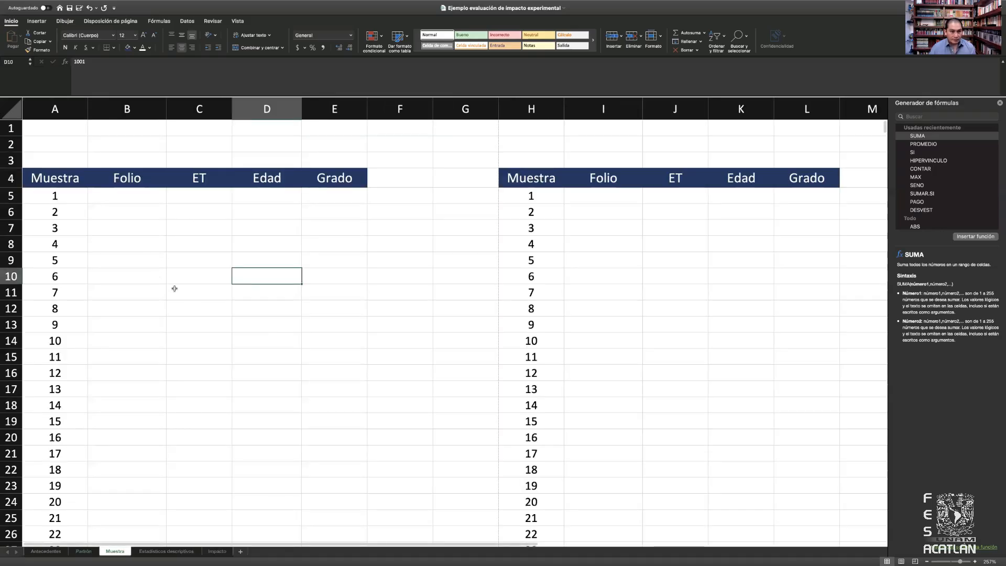
left_click(134, 196)
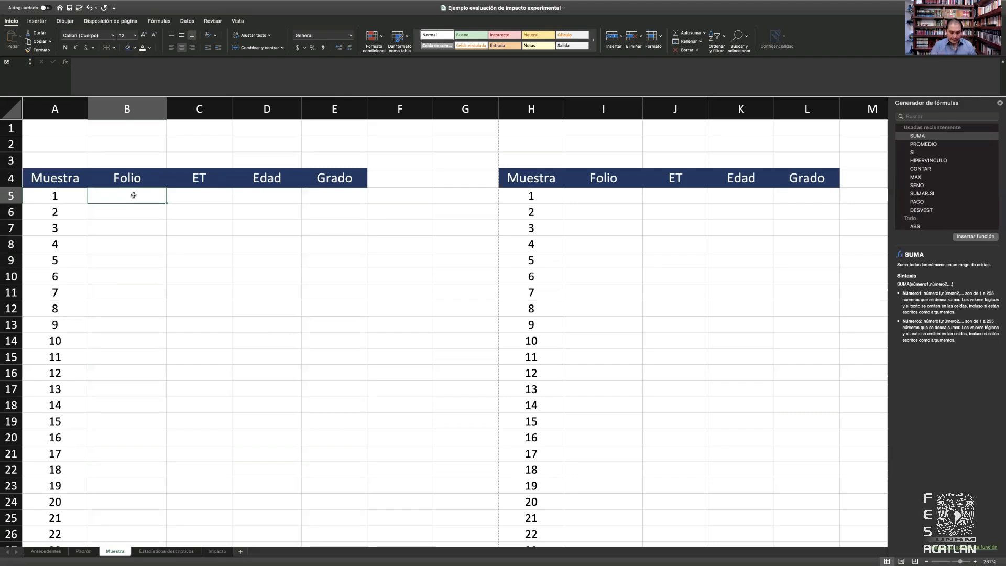
type("=")
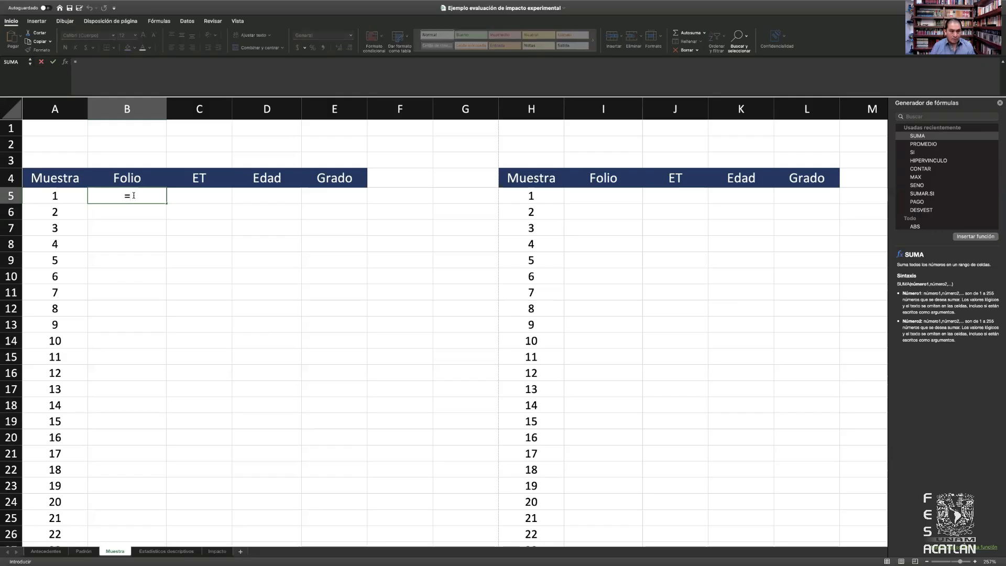
type("a")
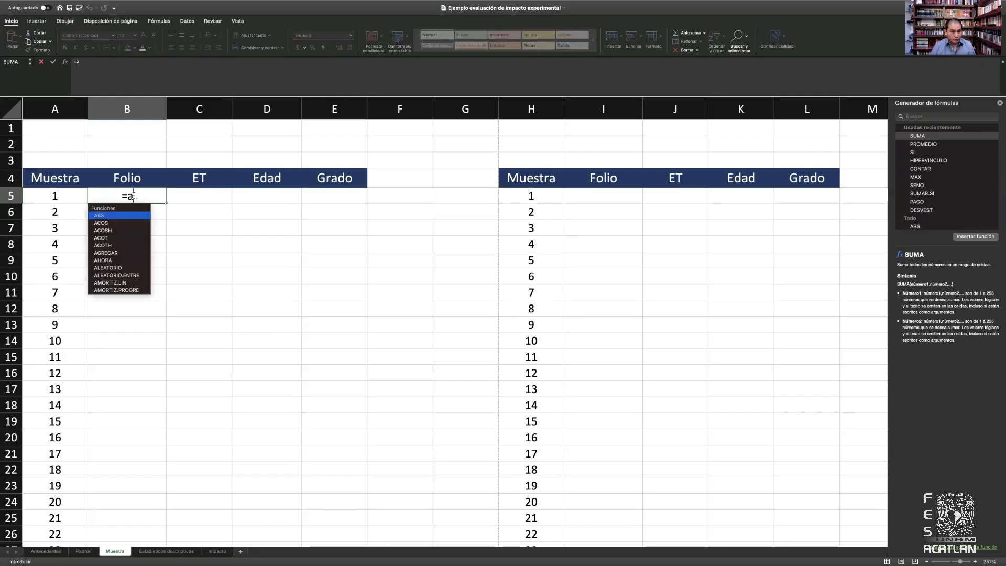
type("lea")
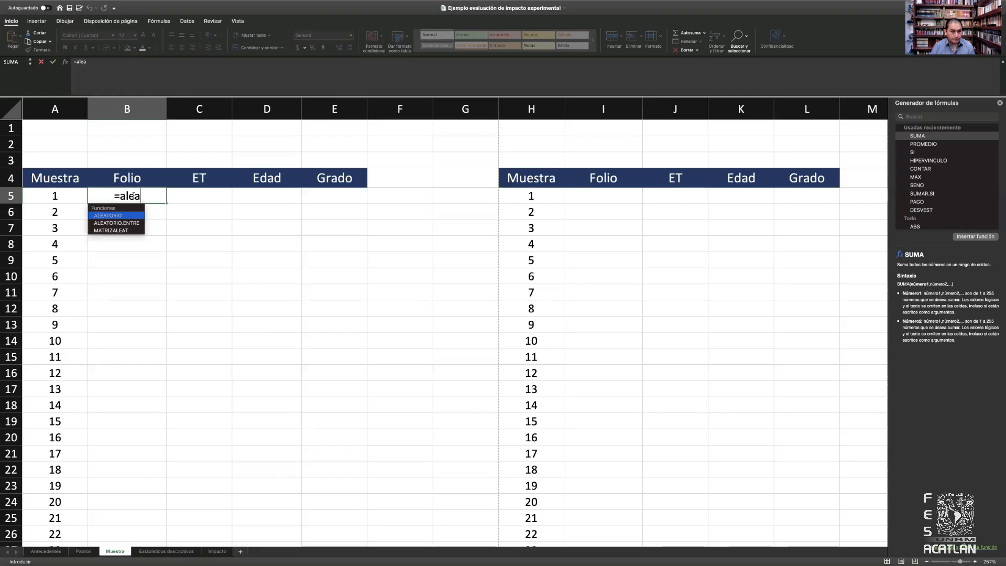
type("torio")
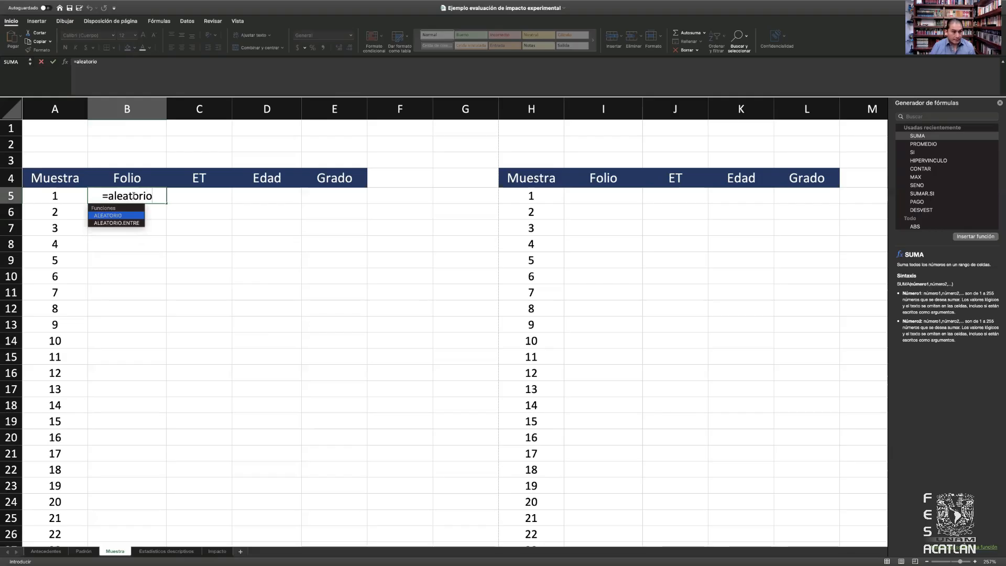
type(".entre")
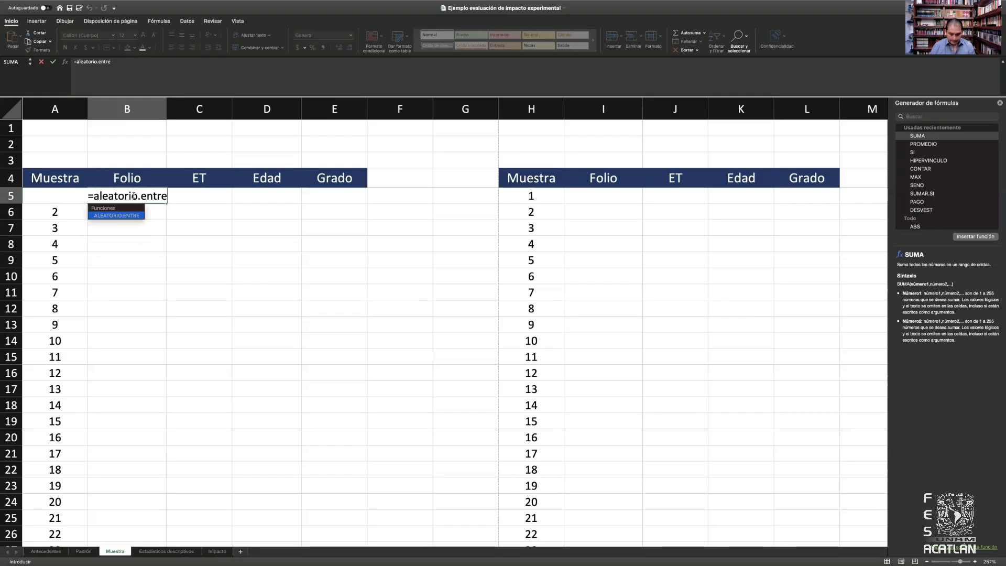
type("(")
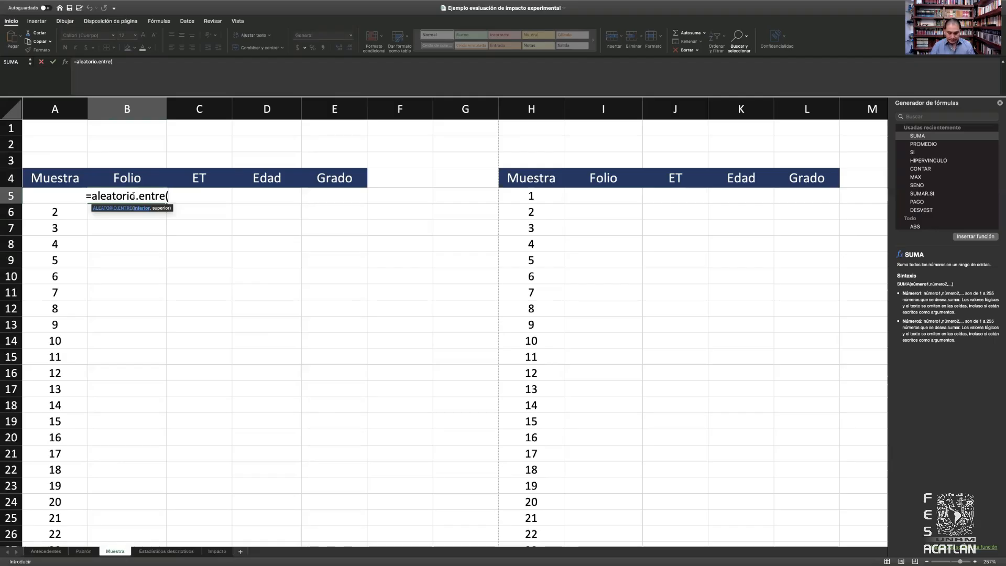
type("1001")
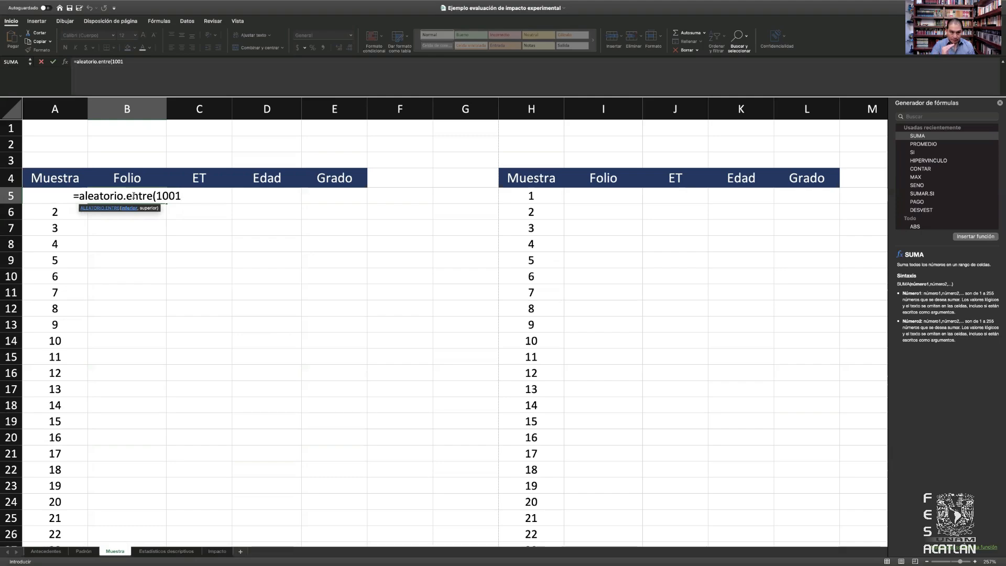
type(",")
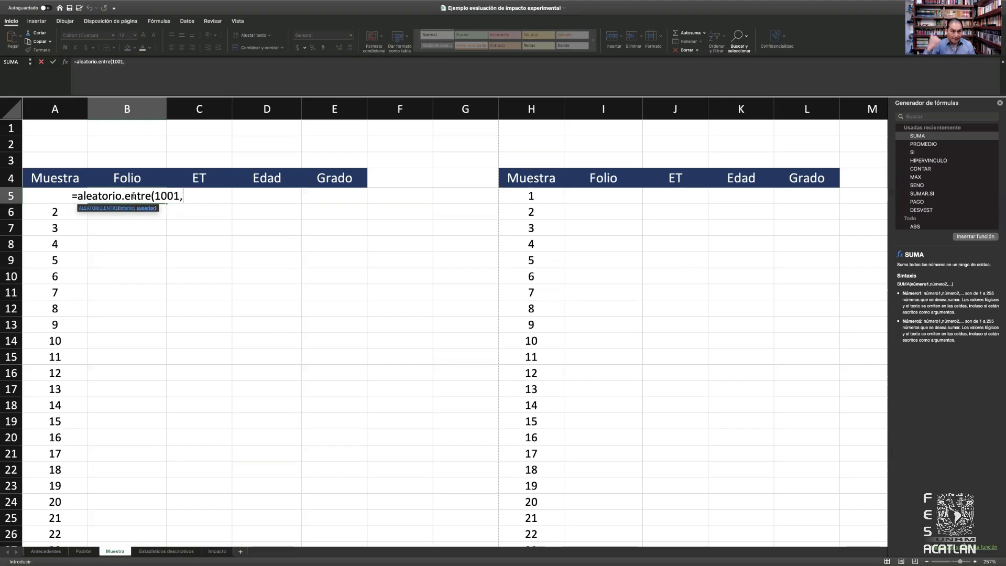
type("4000)")
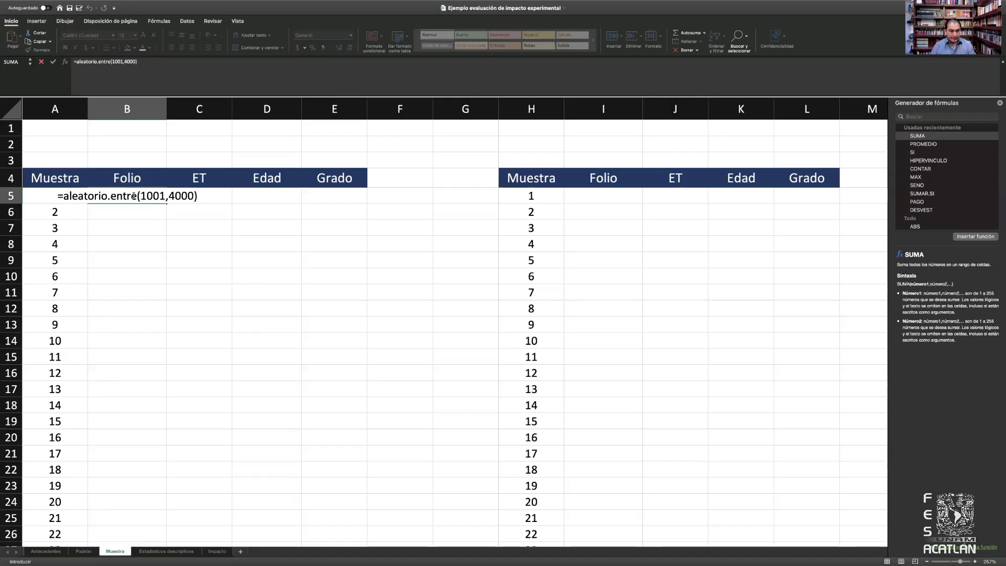
key("Return")
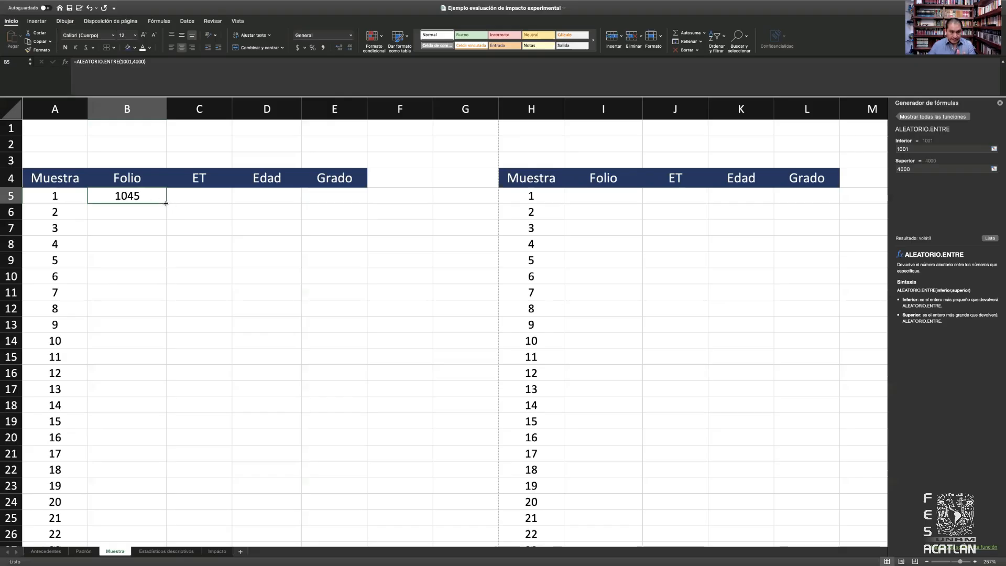
Fill the random folio formula from B5 down the first table's Folio column for every sample row and look through the results.
double_click(165, 203)
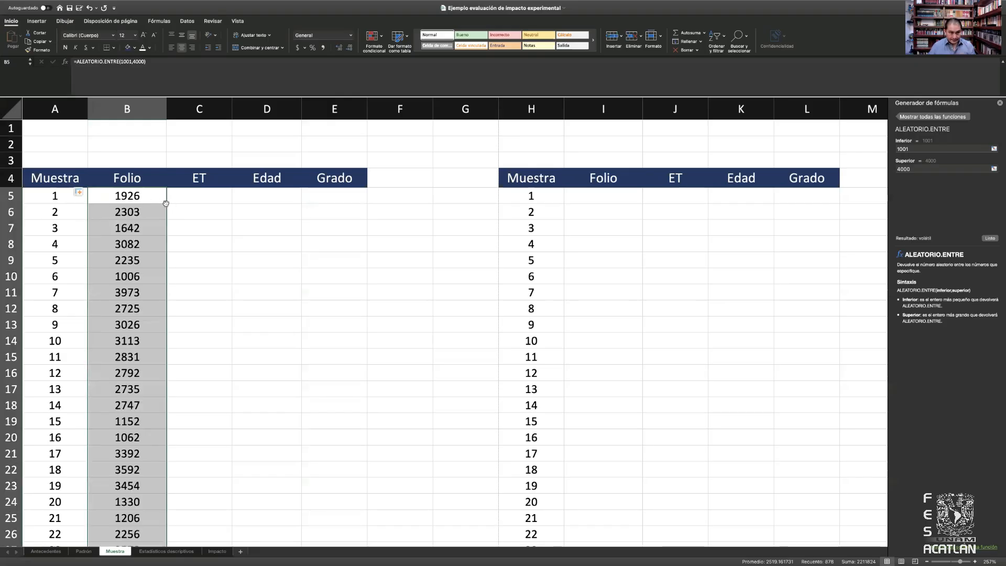
scroll(149, 215, "down", 5)
scroll(149, 215, "down", 20)
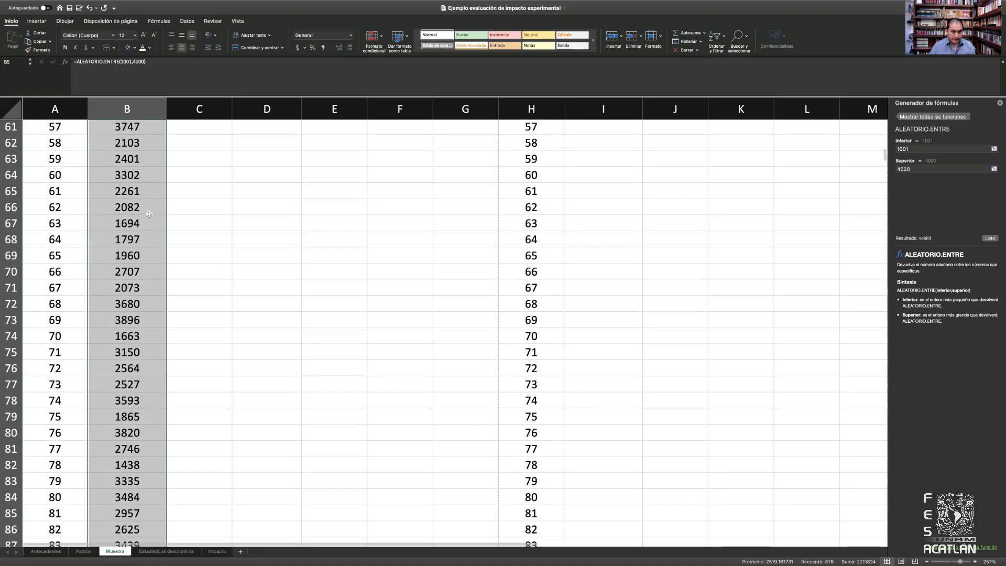
Look through the drawn folios down to the last sample row, 878, and return to the start of the first table.
scroll(149, 215, "down", 6)
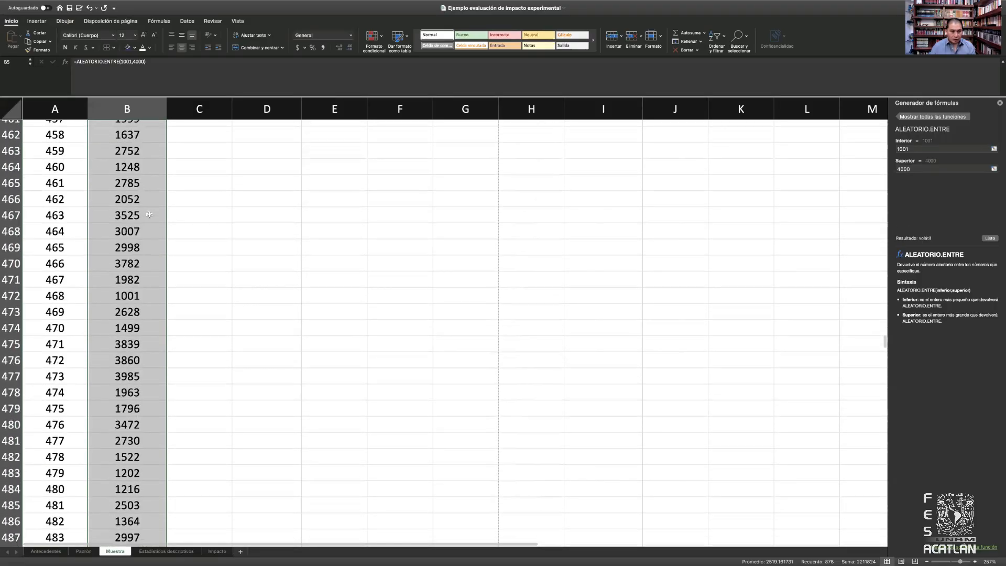
scroll(149, 215, "down", 5)
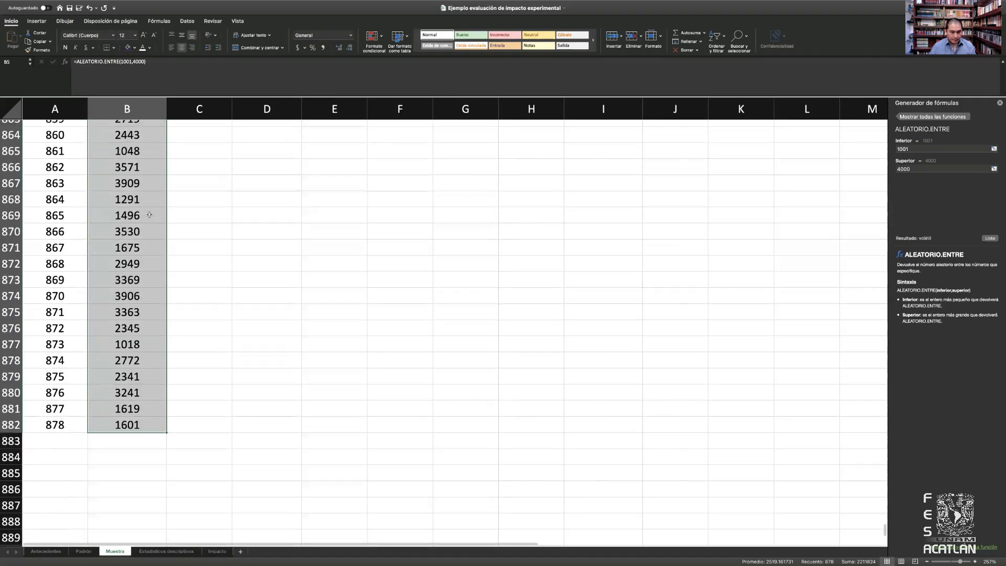
scroll(150, 220, "up", 1)
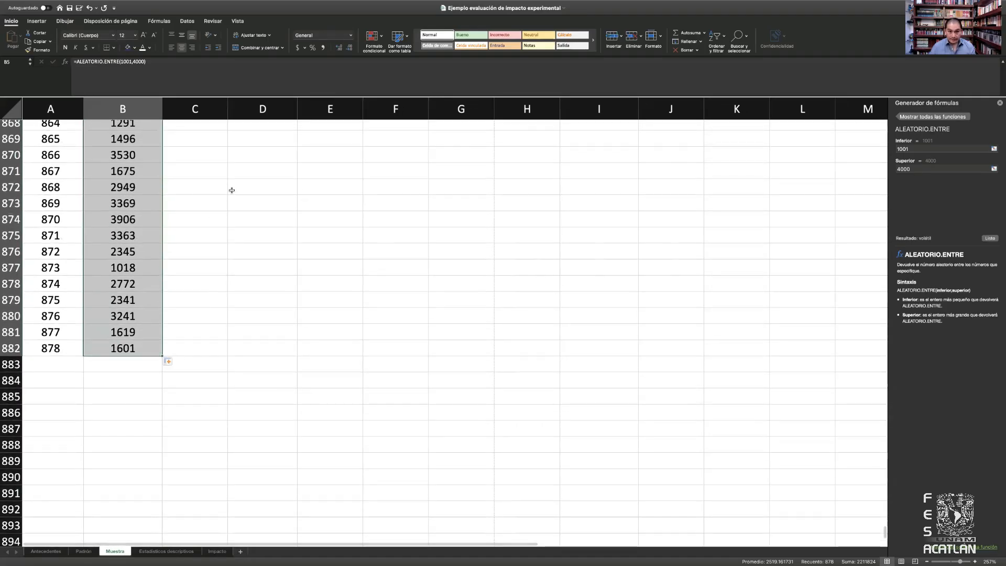
scroll(232, 192, "up", 15)
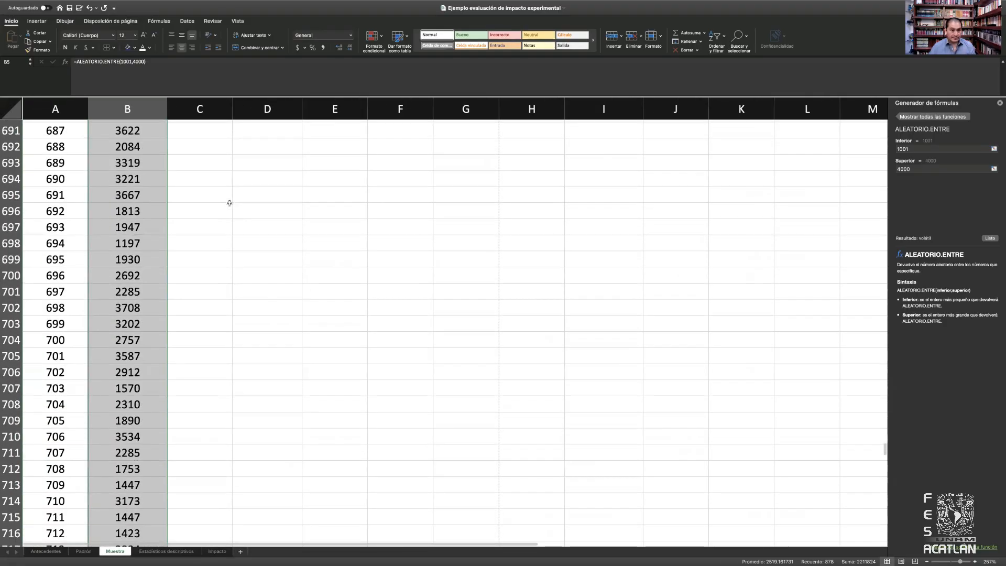
scroll(229, 203, "up", 20)
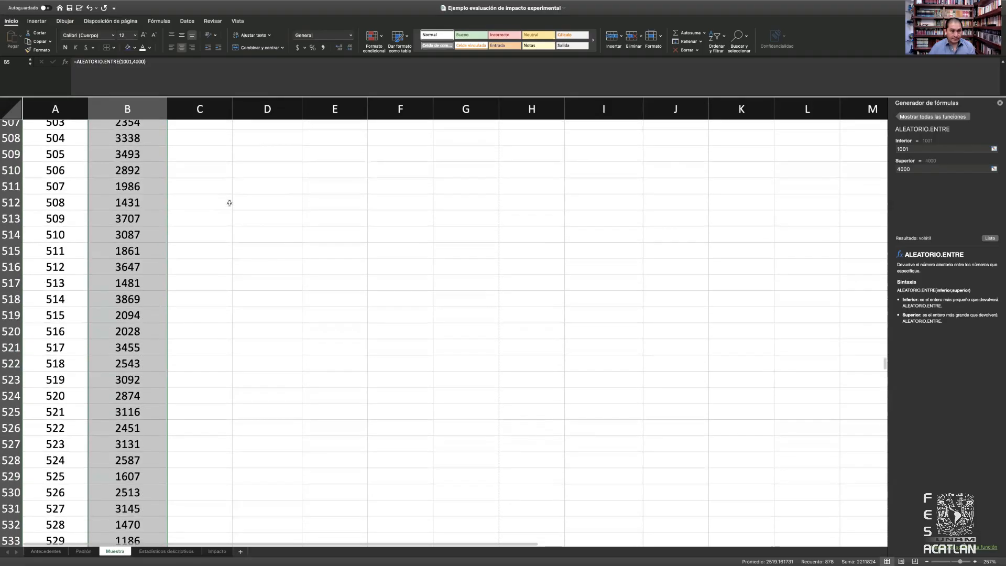
scroll(229, 203, "up", 20)
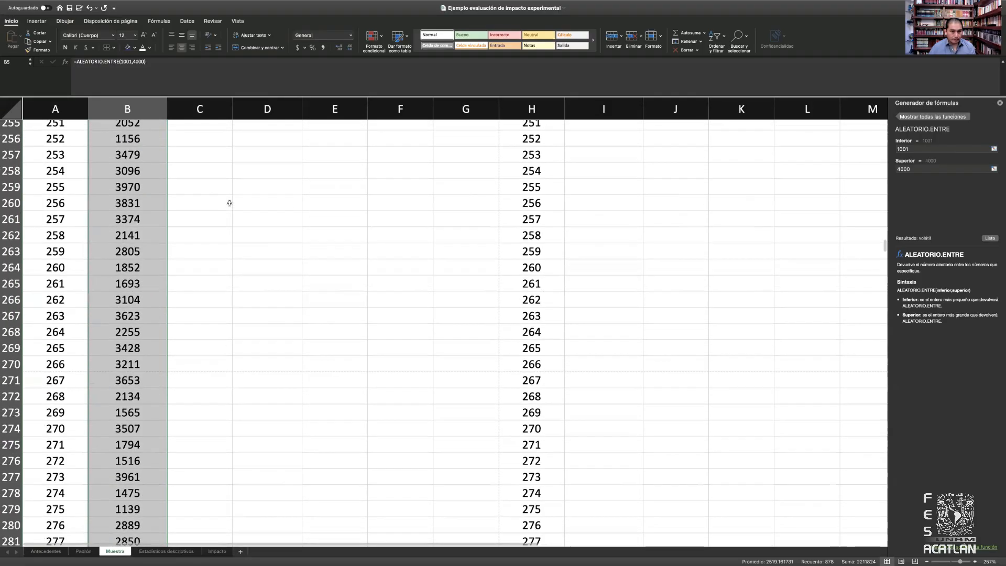
scroll(230, 203, "up", 10)
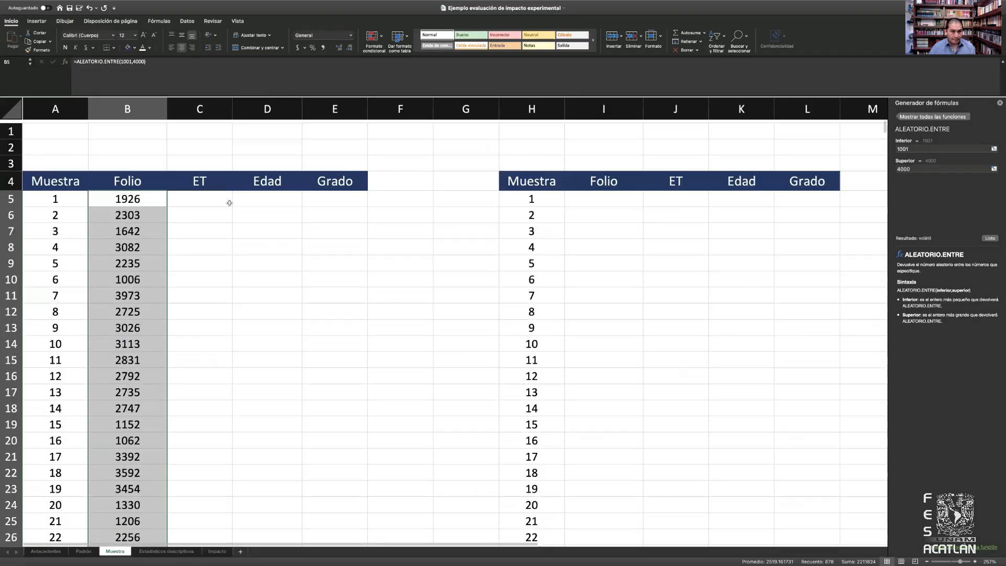
Inspect the formulas behind the first drawn folios in B5, B6 and B7 without changing them.
left_click(156, 197)
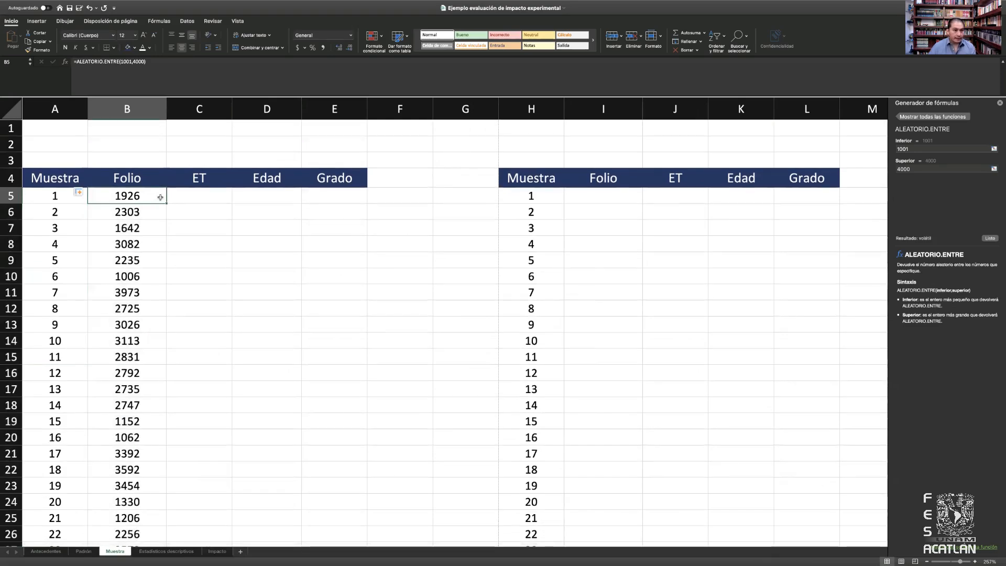
left_click(148, 213)
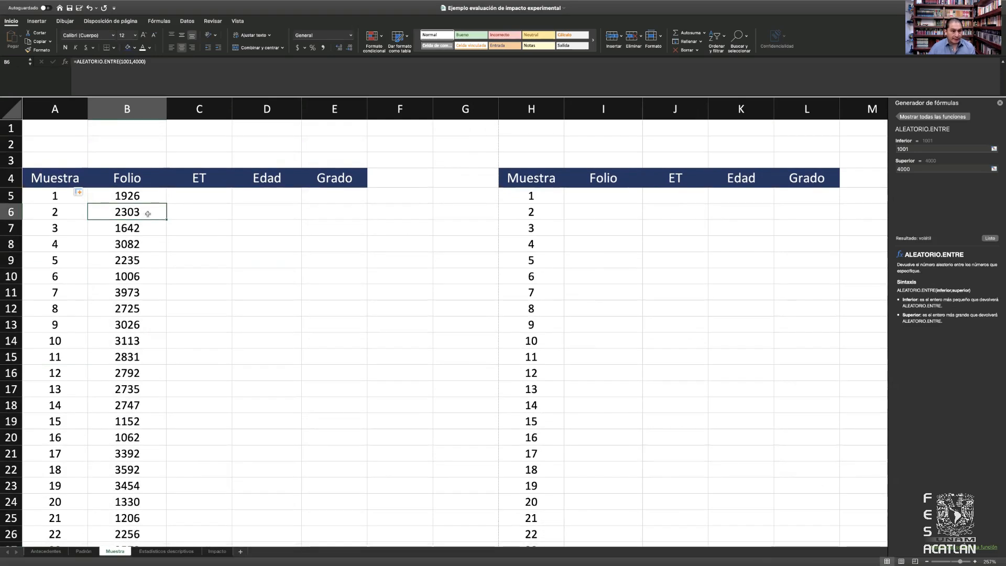
double_click(148, 214)
key("Escape")
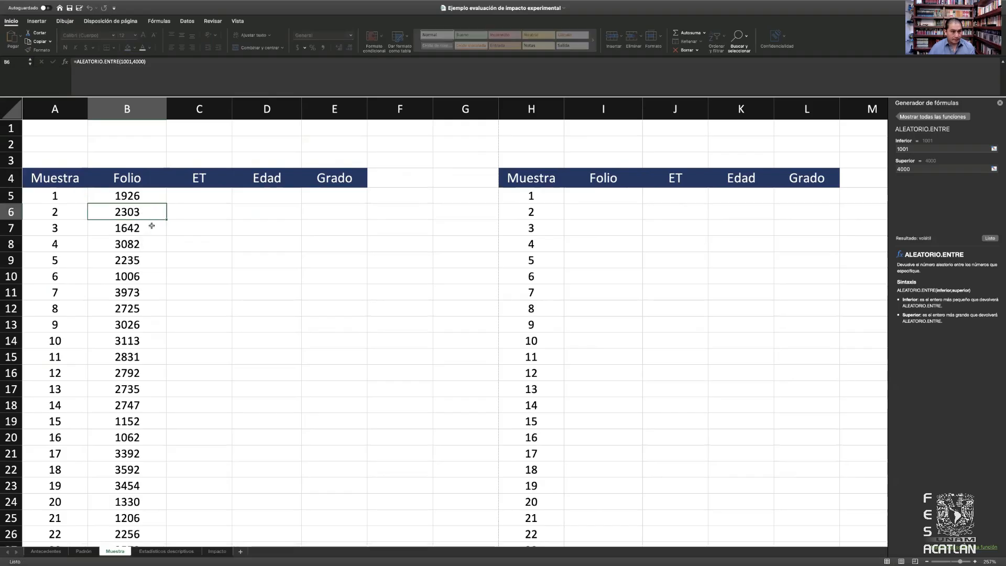
double_click(150, 195)
key("Escape")
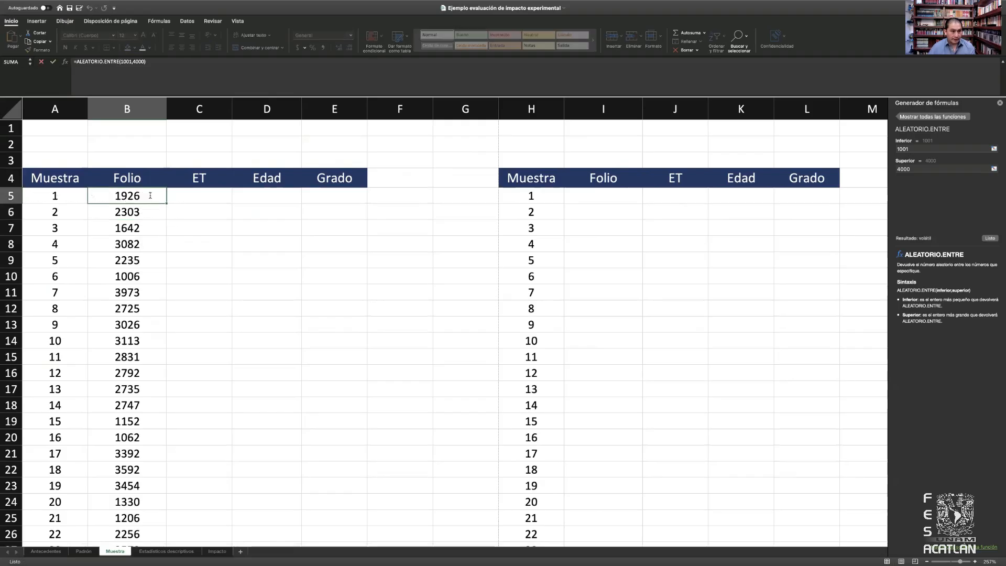
left_click(150, 218)
left_click(148, 227)
double_click(147, 227)
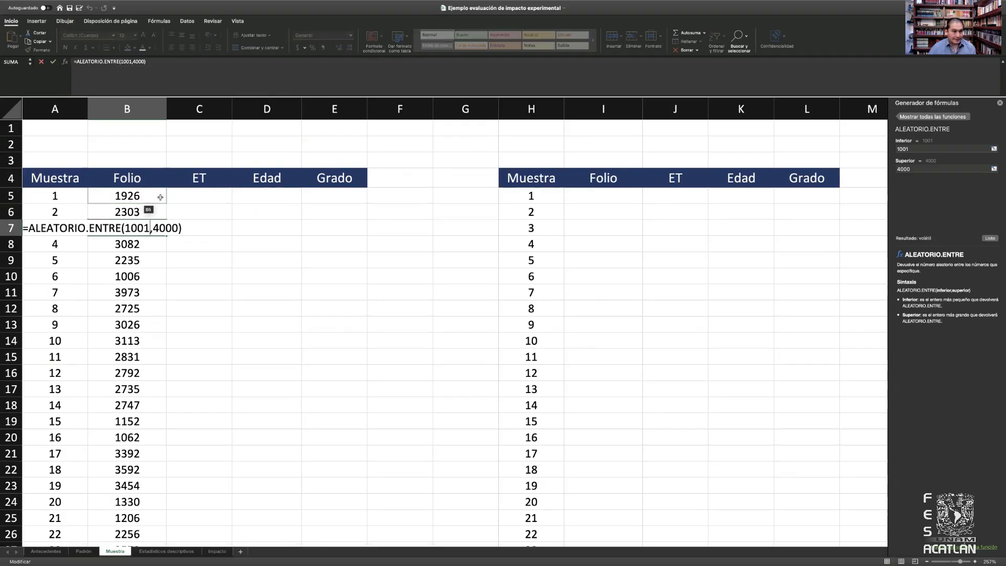
key("Escape")
left_click(151, 197)
left_click(153, 212)
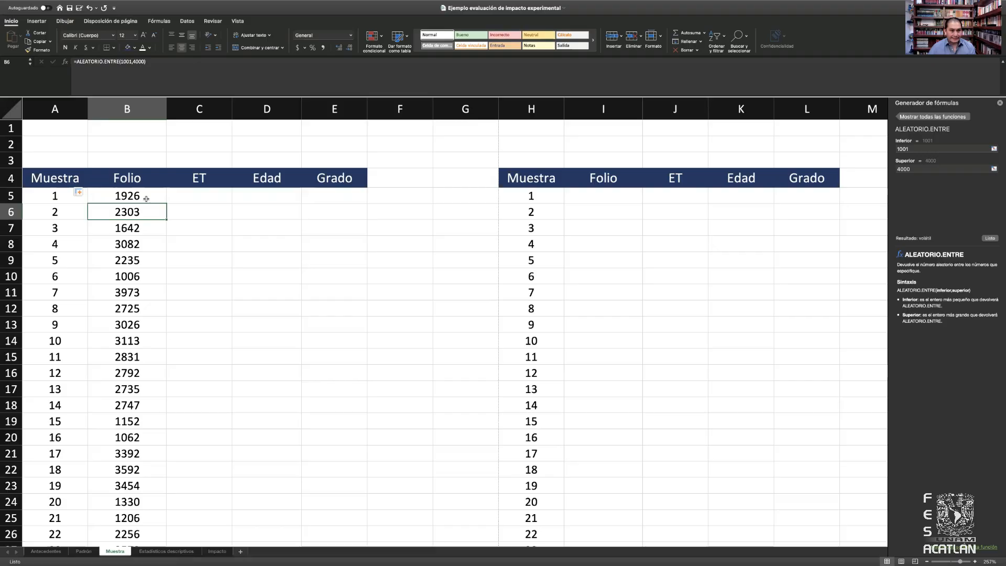
Replace the random formulas in the Folio column, B5:B882, with their fixed values by copying and pasting only Valores in place.
left_click(146, 198)
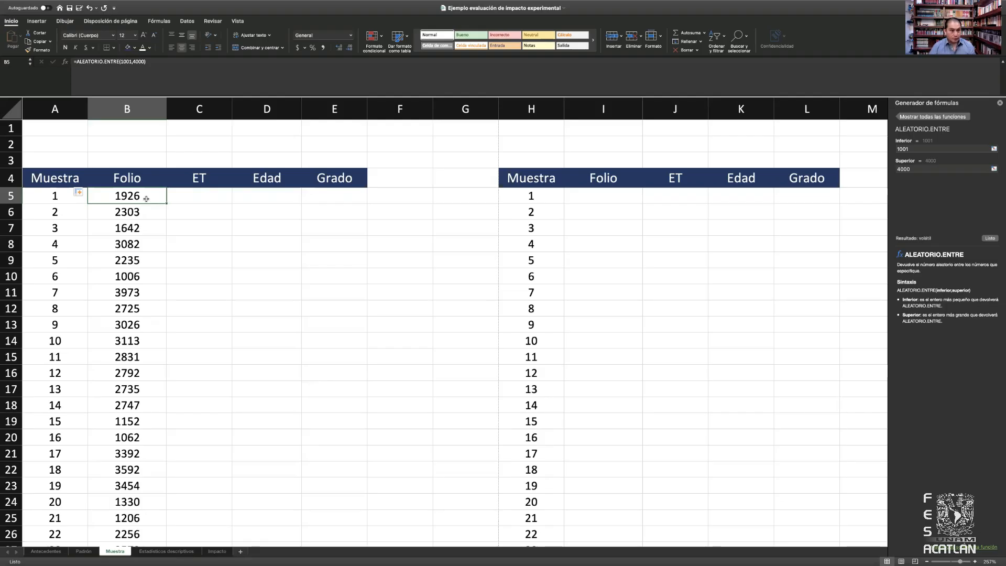
key("super+shift+Down")
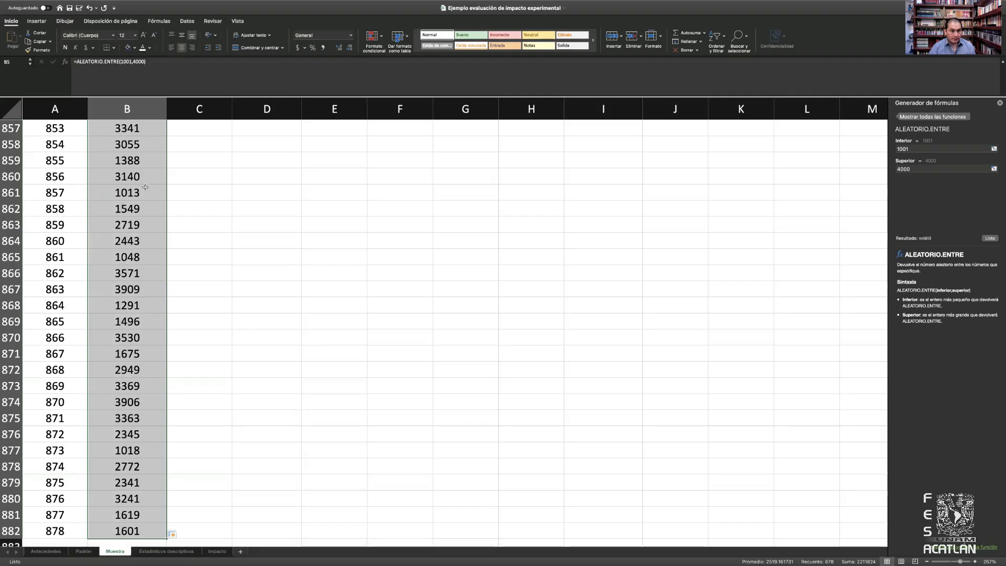
right_click(148, 181)
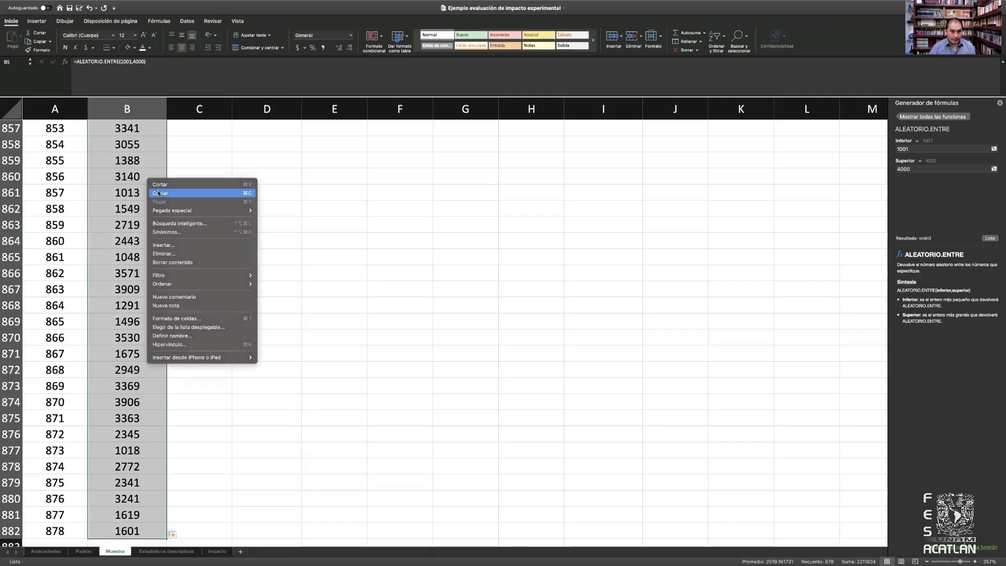
left_click(158, 193)
right_click(149, 196)
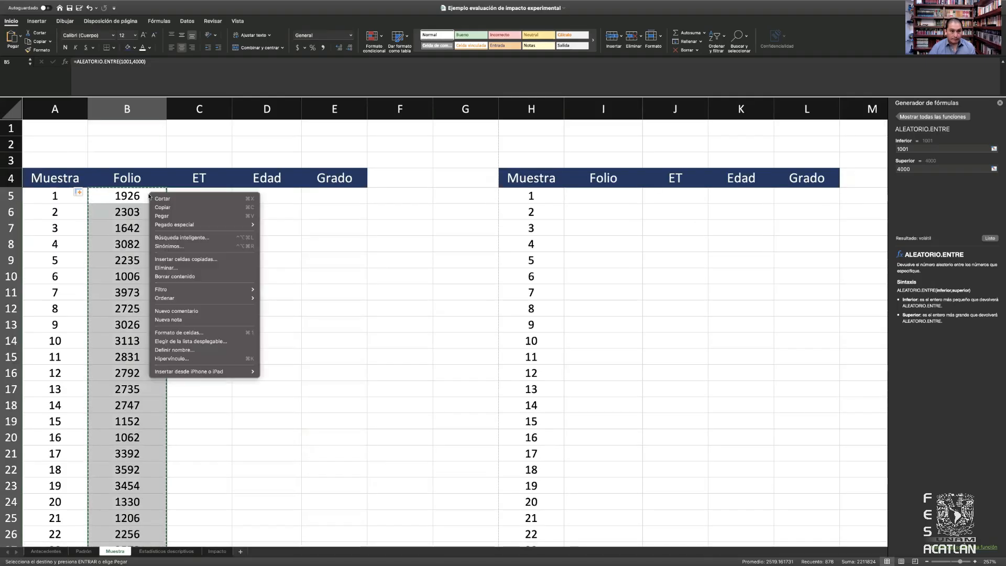
mouse_move(221, 223)
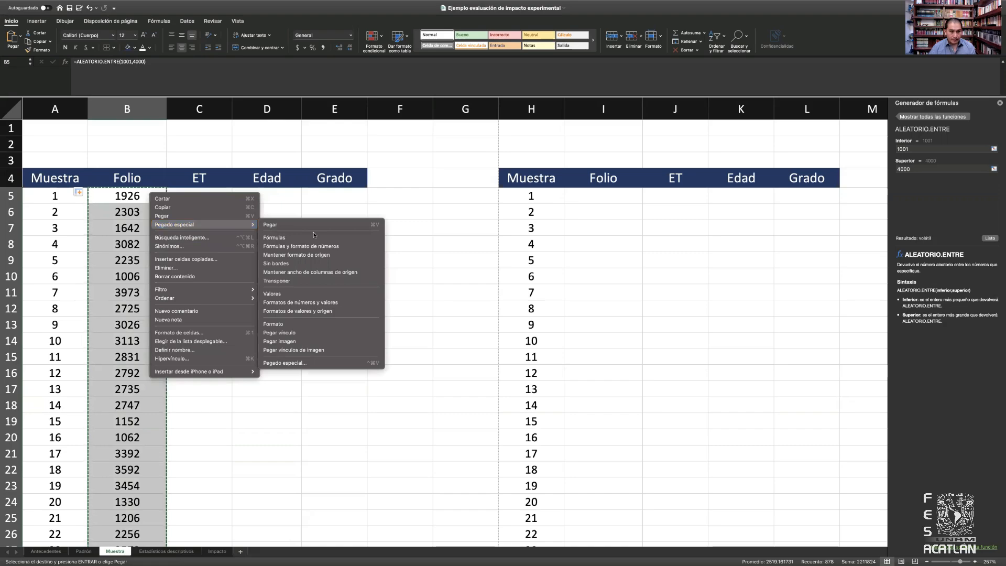
left_click(287, 296)
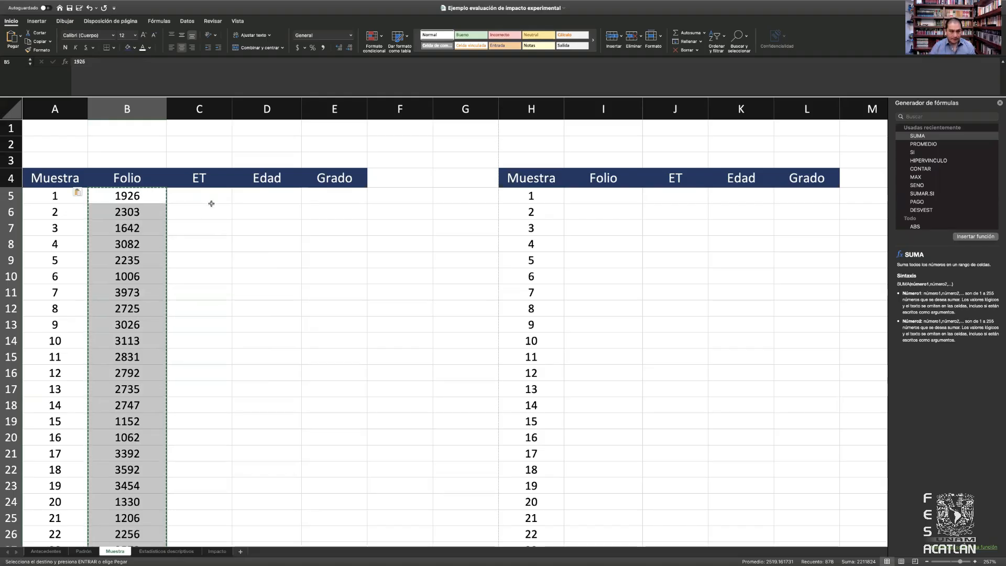
key("Escape")
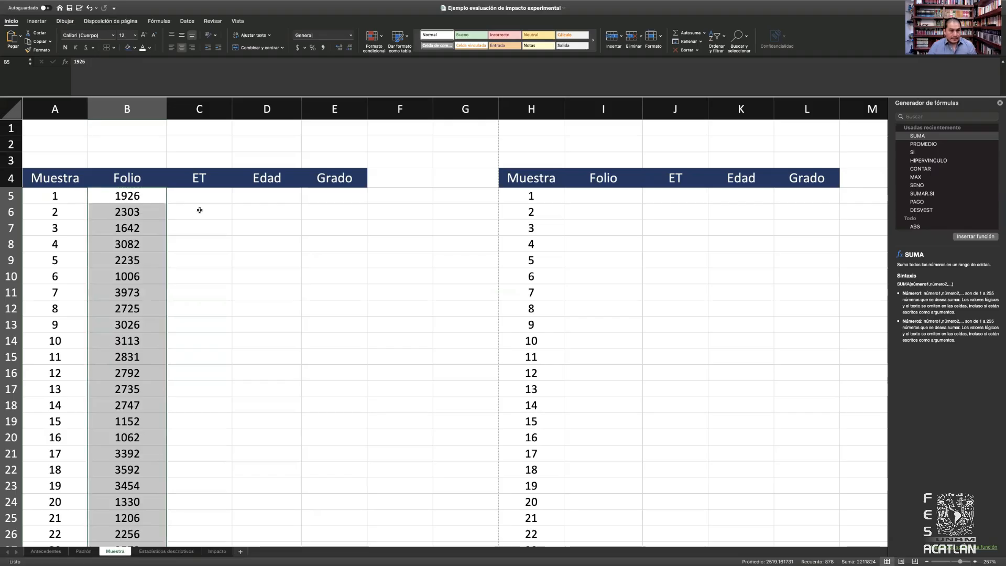
left_click(200, 210)
Remove the duplicate folios from B5:B882, continuing with the current selection and checking only Columna B.
left_click(145, 198)
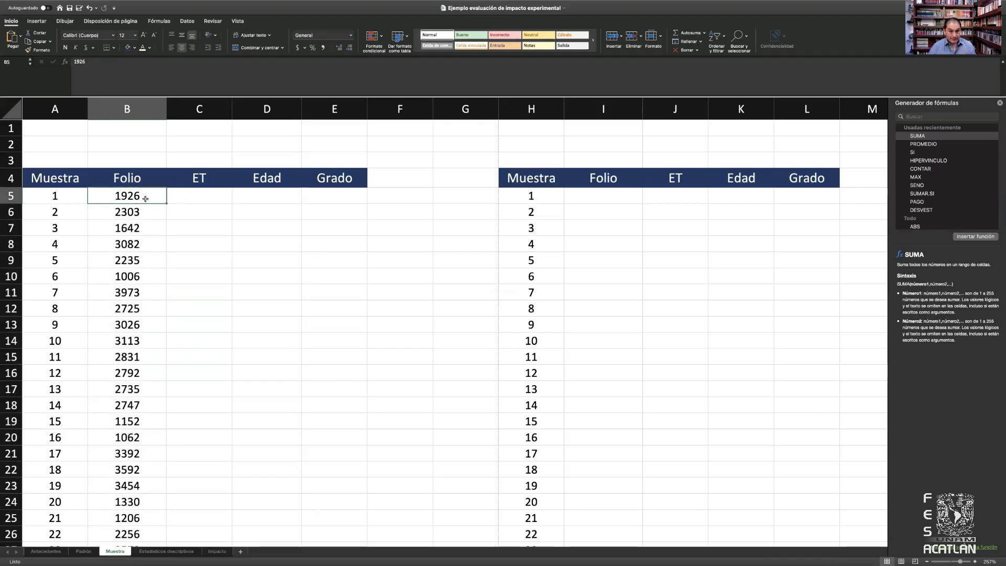
key("ctrl+shift+Down")
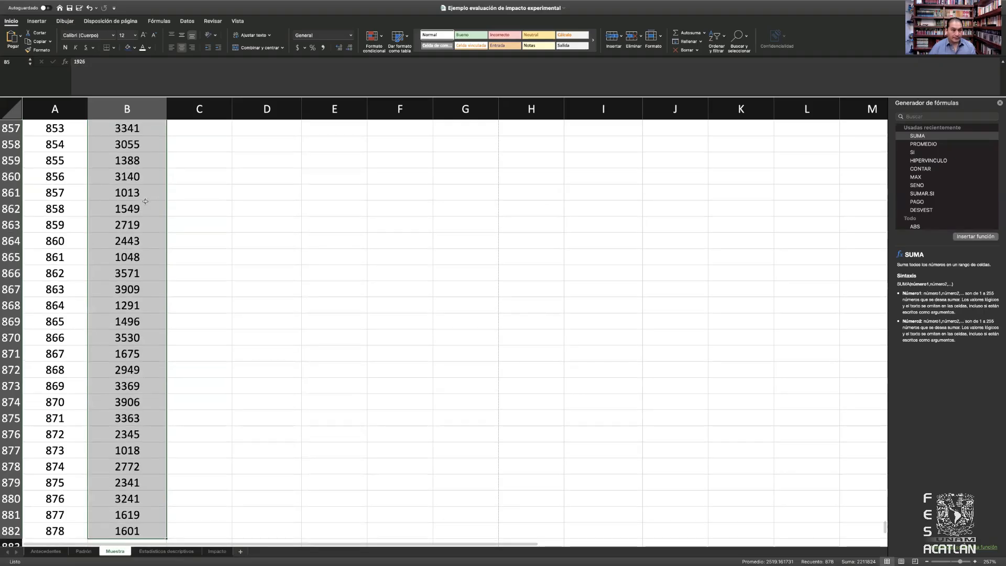
left_click(188, 21)
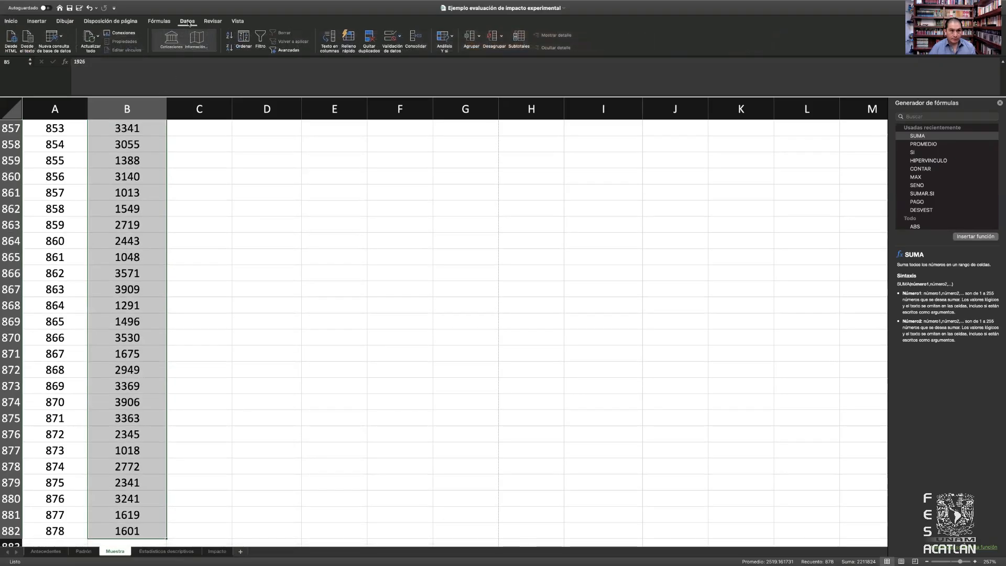
left_click(370, 40)
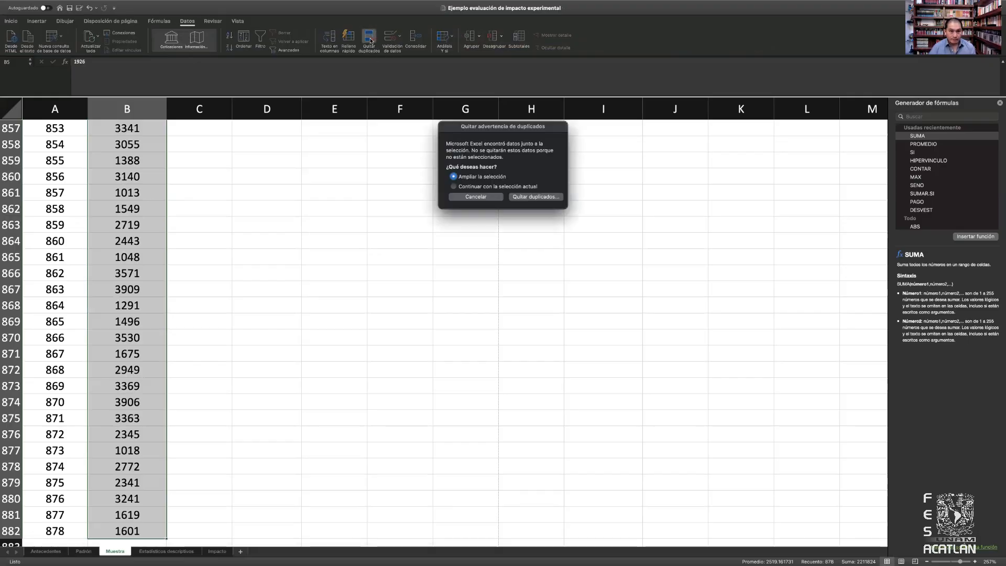
left_click(485, 188)
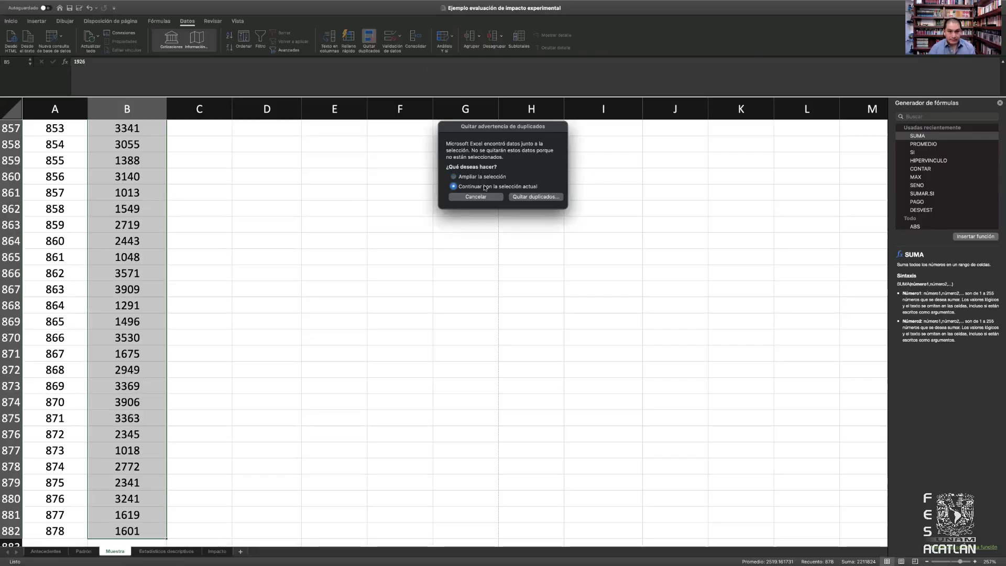
left_click(534, 197)
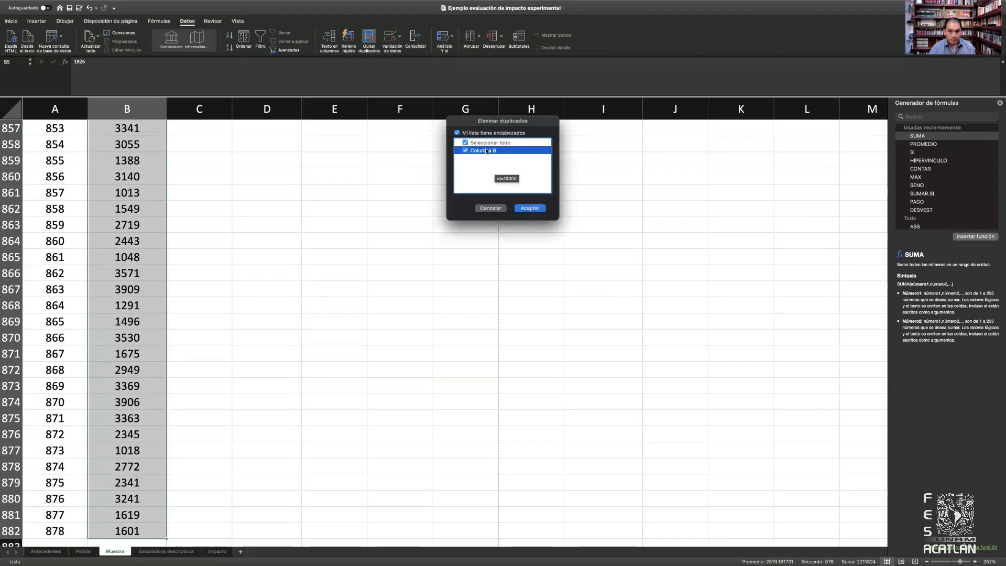
left_click(529, 208)
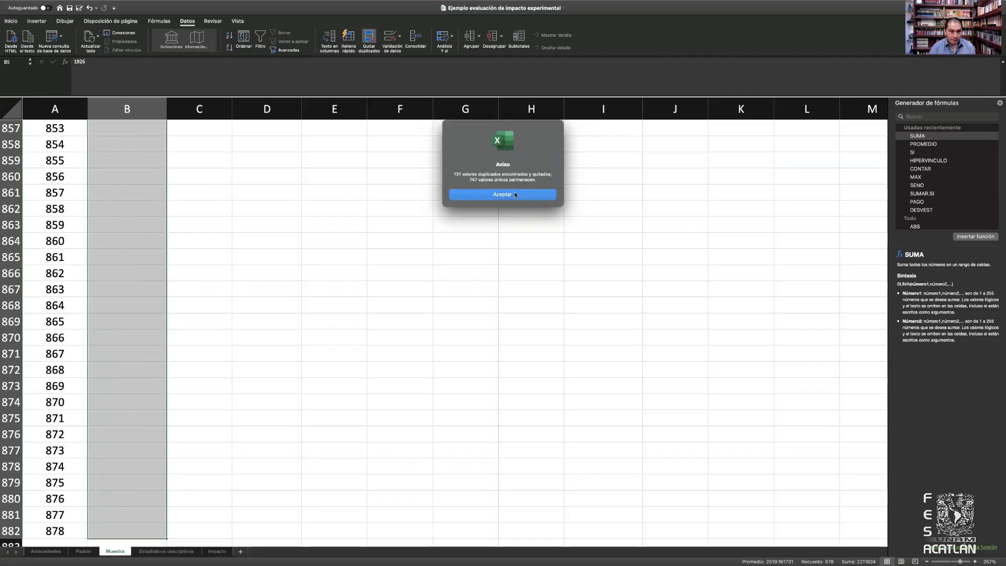
left_click(515, 194)
Limit the first table to 700 samples by clearing the Muestra and Folio cells in columns A and B from row 705 down.
scroll(184, 225, "up", 10)
scroll(184, 225, "up", 15)
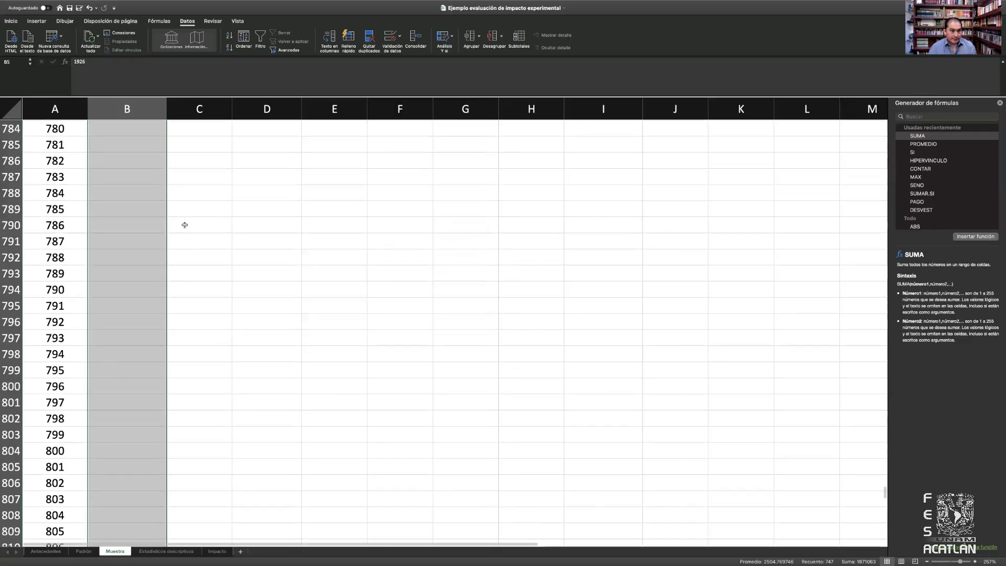
scroll(184, 224, "up", 5)
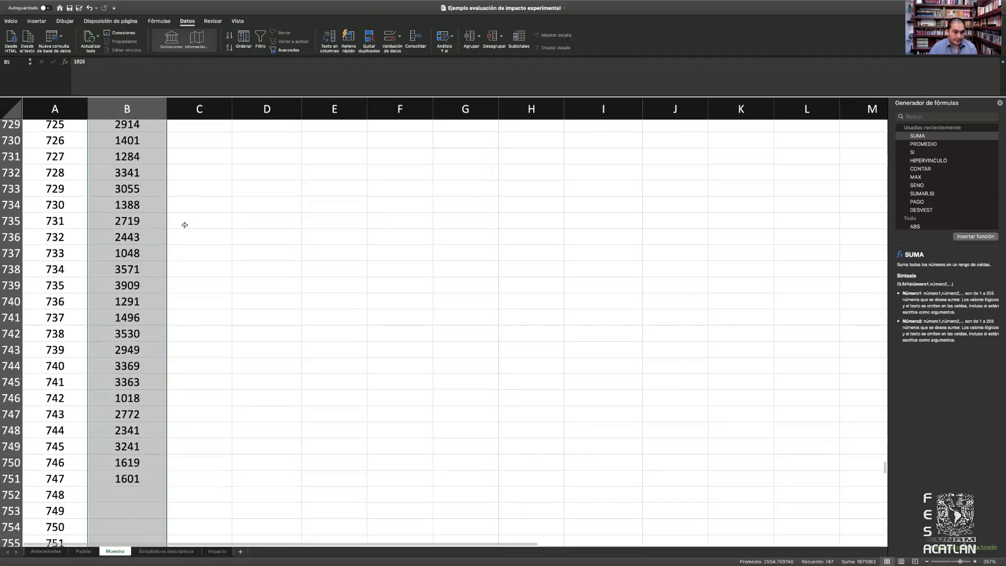
scroll(185, 225, "up", 4)
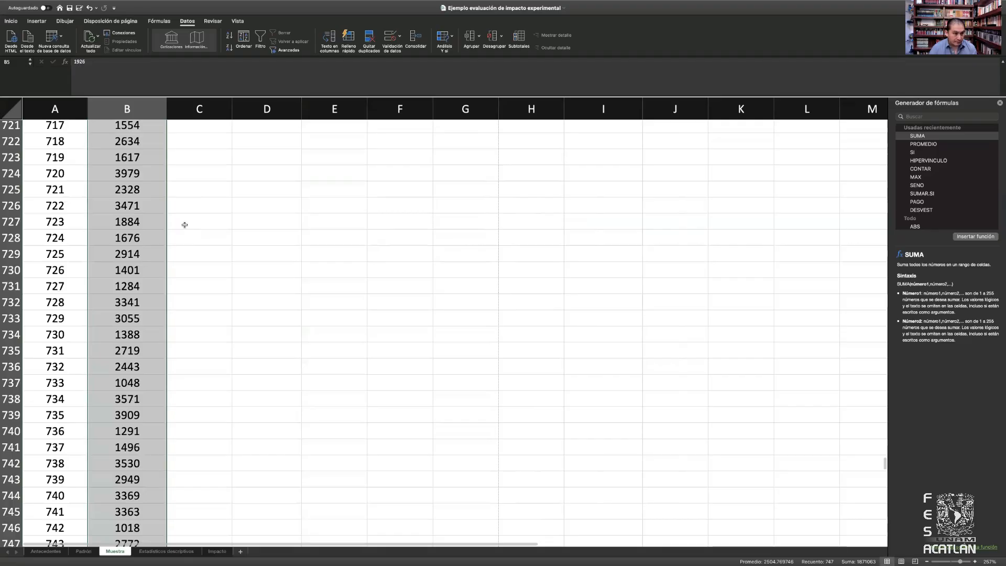
scroll(185, 225, "up", 6)
scroll(184, 224, "up", 2)
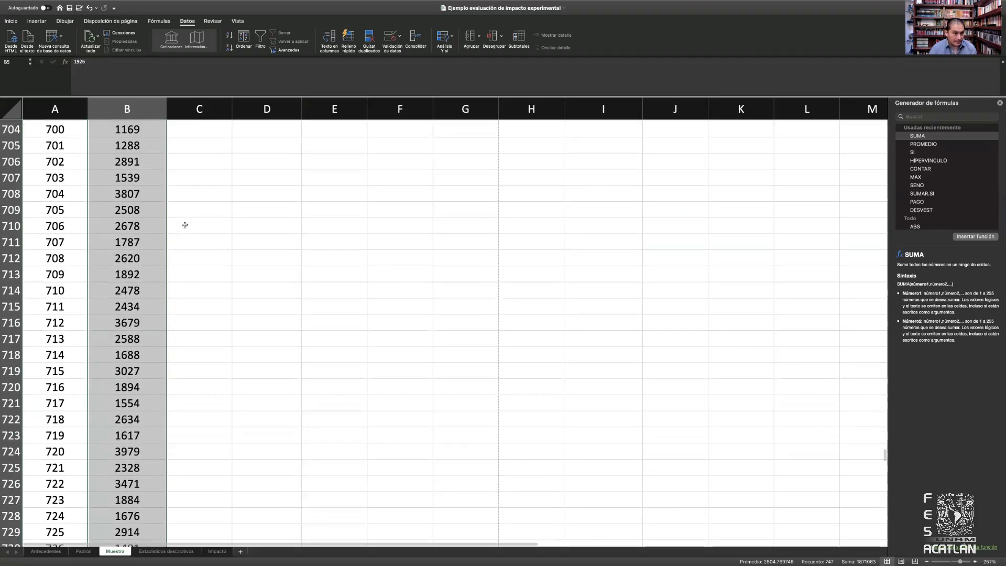
left_click(115, 163)
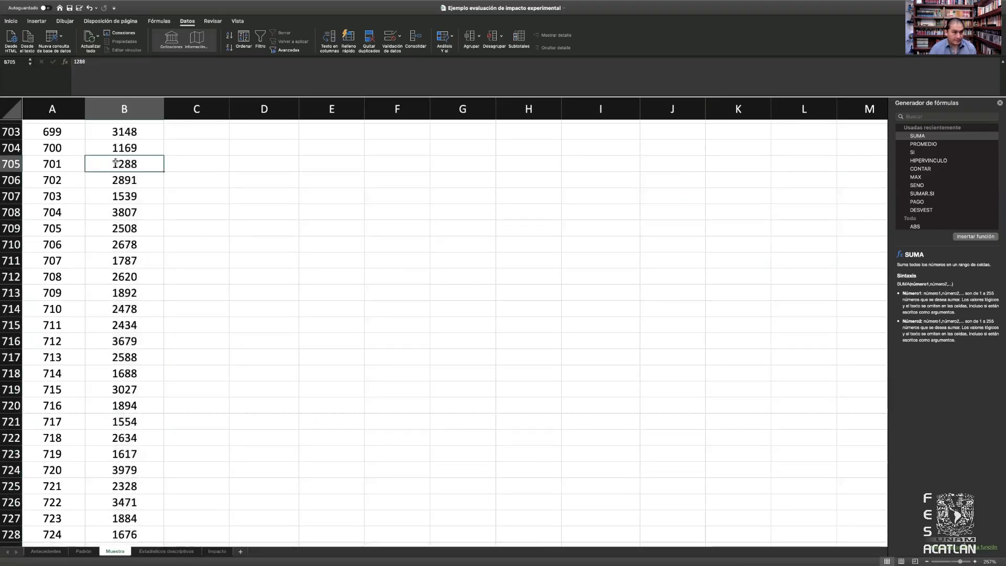
key("Left")
key("shift+Right")
key("ctrl+shift+Down")
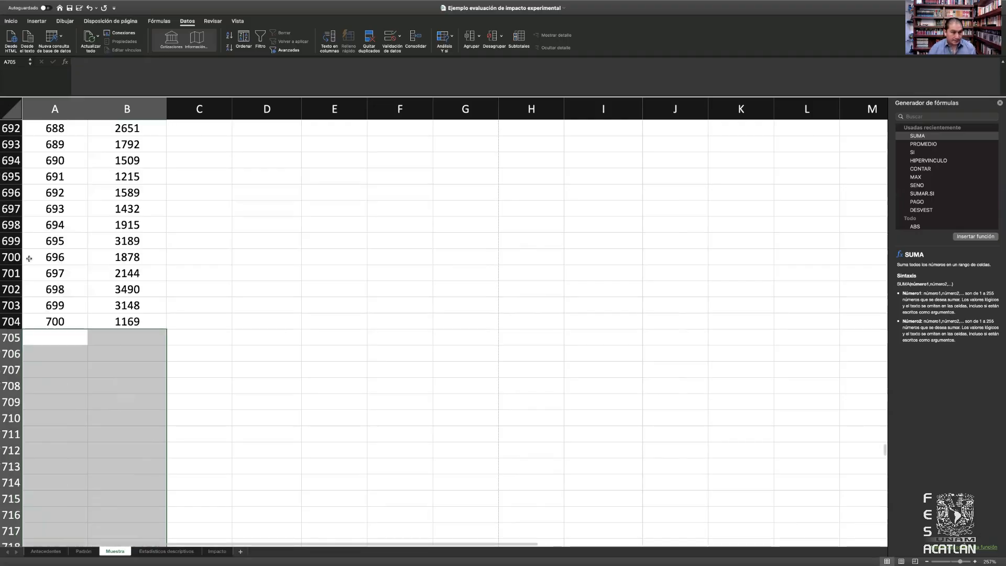
scroll(184, 294, "up", 15)
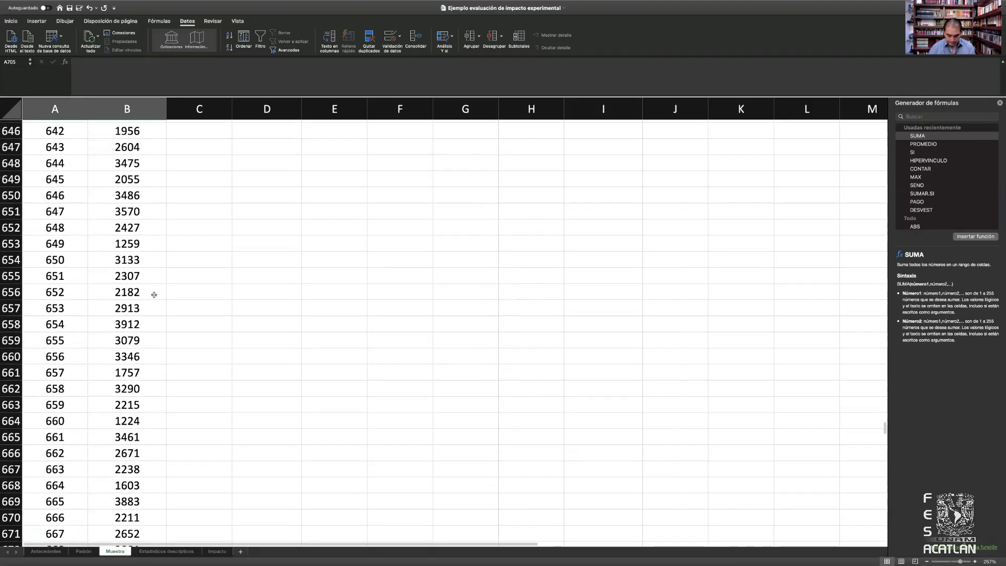
key("Up")
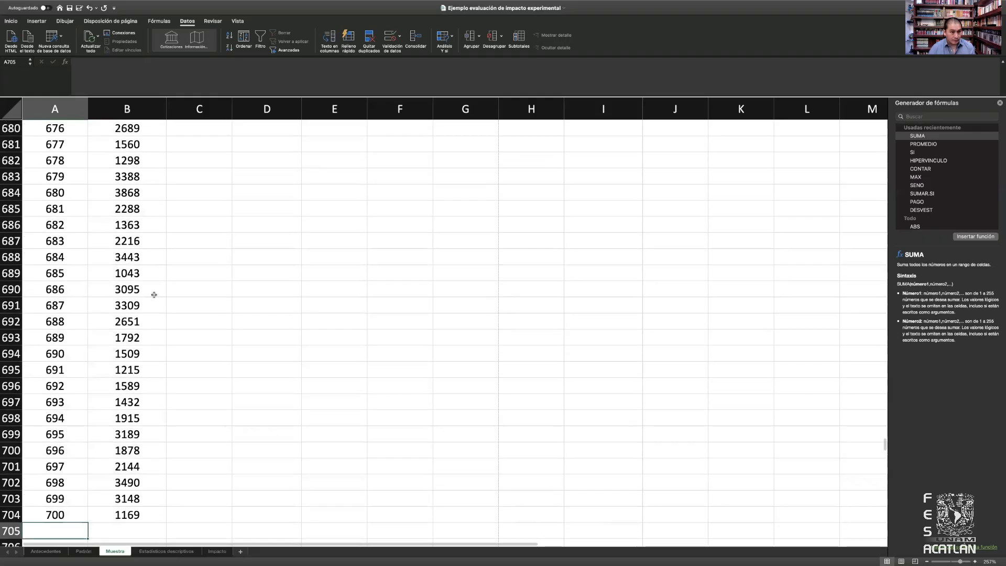
Enter 1 as the ET value of the first two samples of the first table, in C5 and C6.
key("Down")
key("Down")
scroll(154, 295, "up", 20)
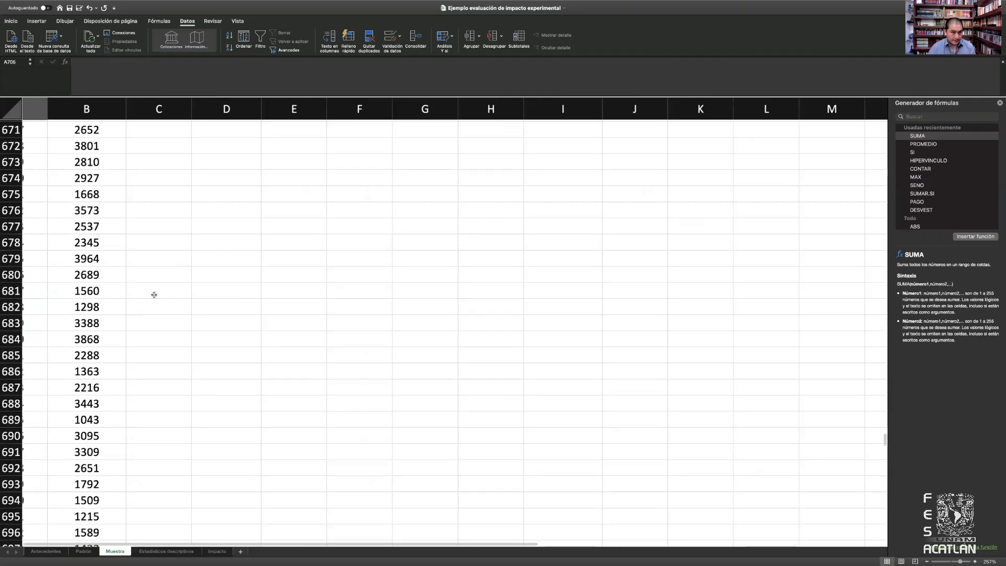
scroll(154, 295, "up", 20)
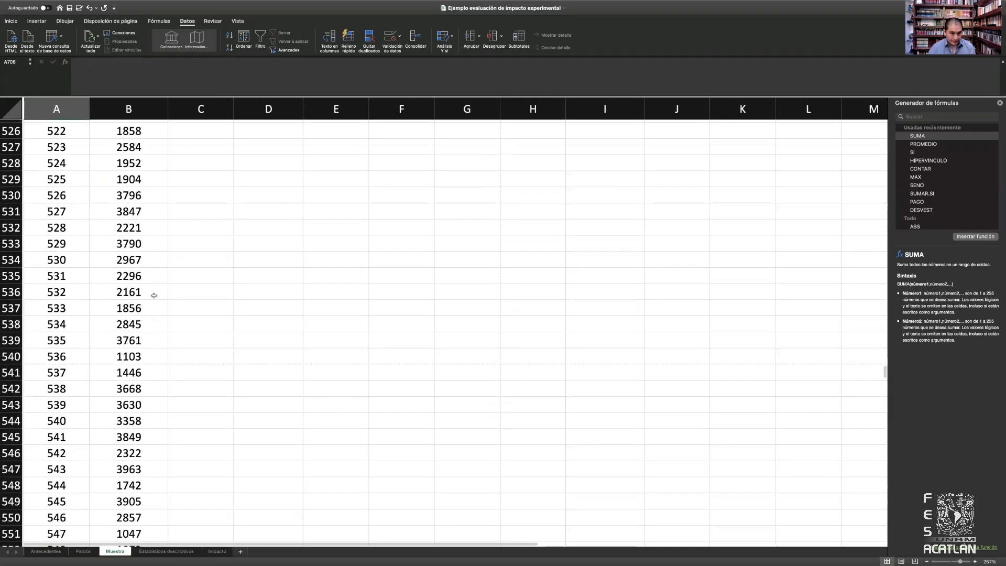
scroll(154, 295, "up", 20)
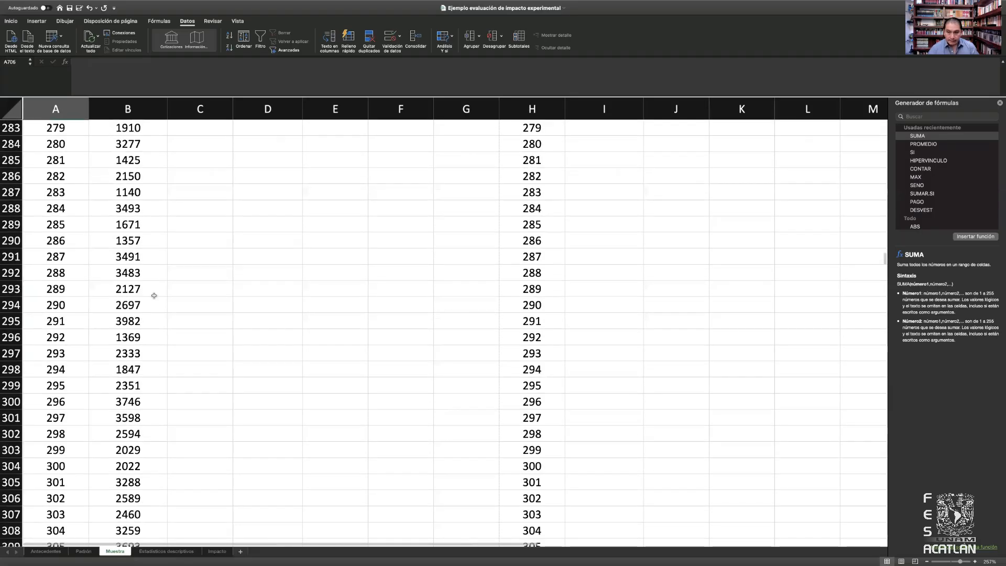
scroll(154, 295, "up", 20)
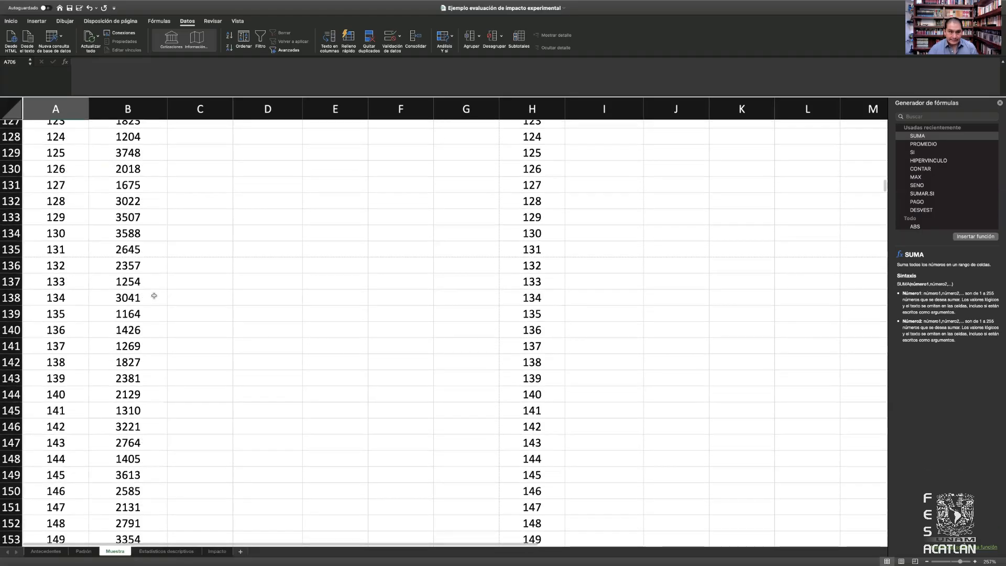
scroll(154, 295, "up", 10)
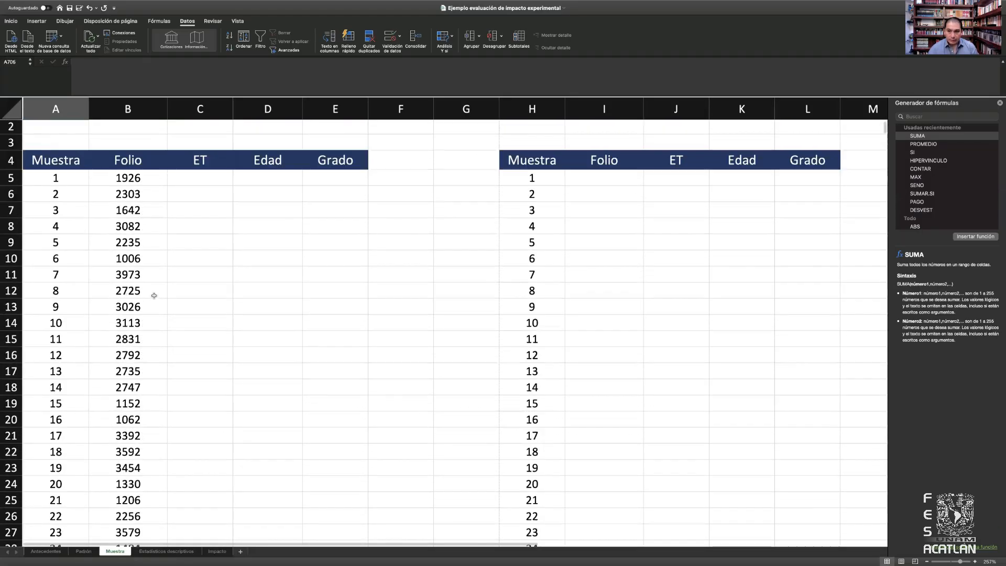
left_click(212, 197)
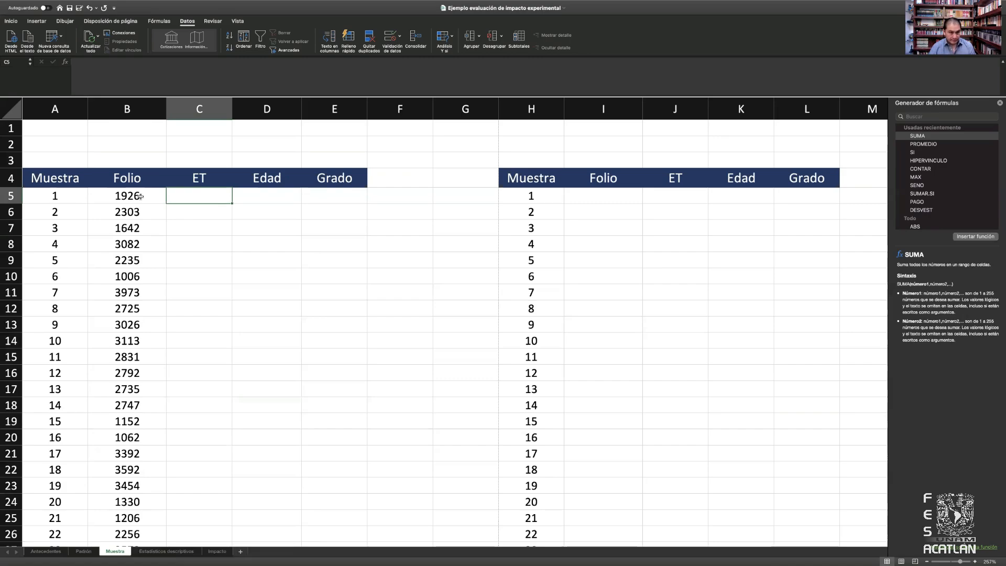
type("1")
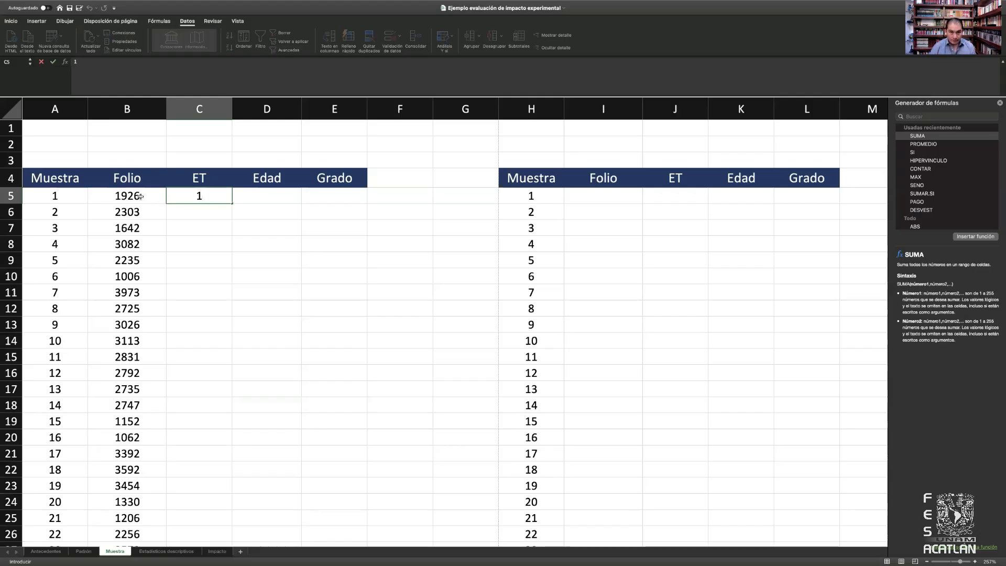
key("Return")
type("1")
key("Return")
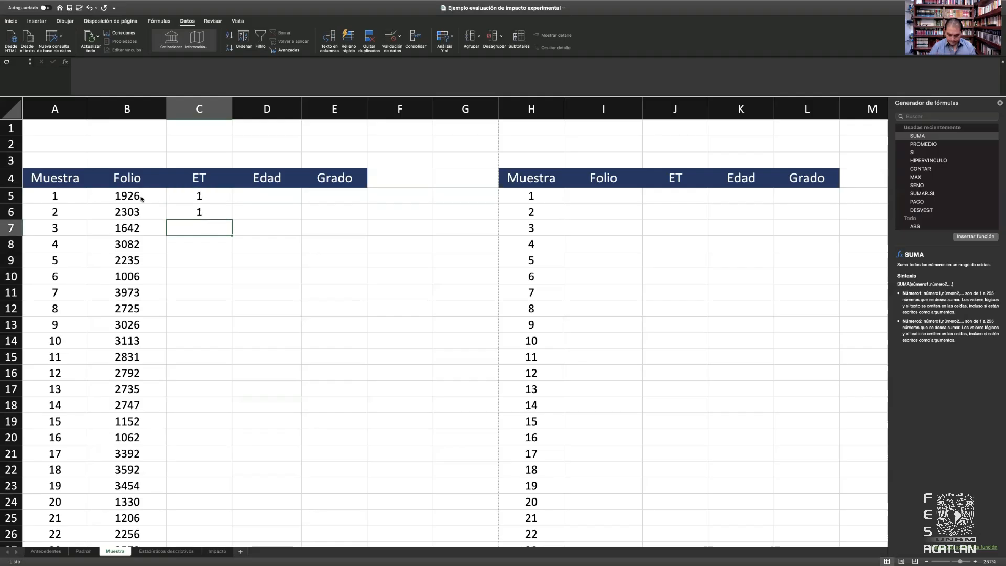
Fill the ET value 1 down from C5 to C354 so that it covers samples 1 to 350.
key("Up")
key("Up")
mouse_move(194, 194)
left_mouse_down()
mouse_move(207, 560)
mouse_move(209, 512)
left_mouse_up()
Enter 0 as the ET value in C355 and C356 and fill it down to C704 for samples 351 to 700.
left_click(205, 514)
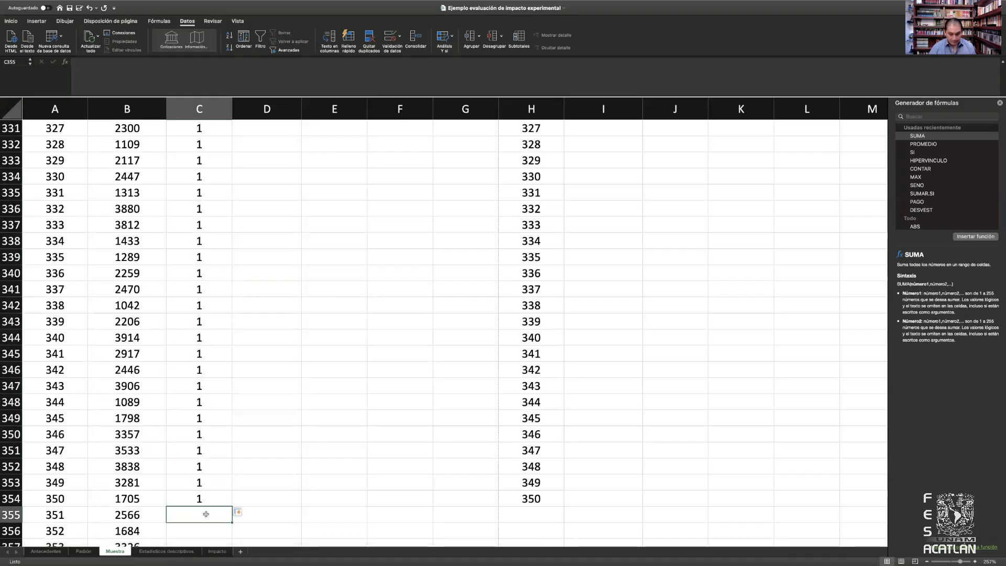
type("0")
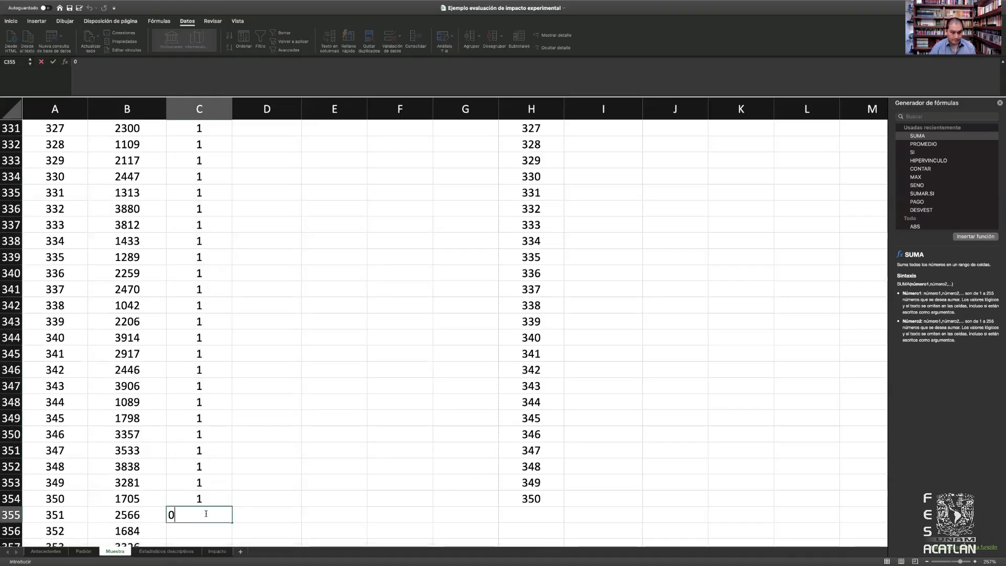
key("Return")
type("0")
key("Return")
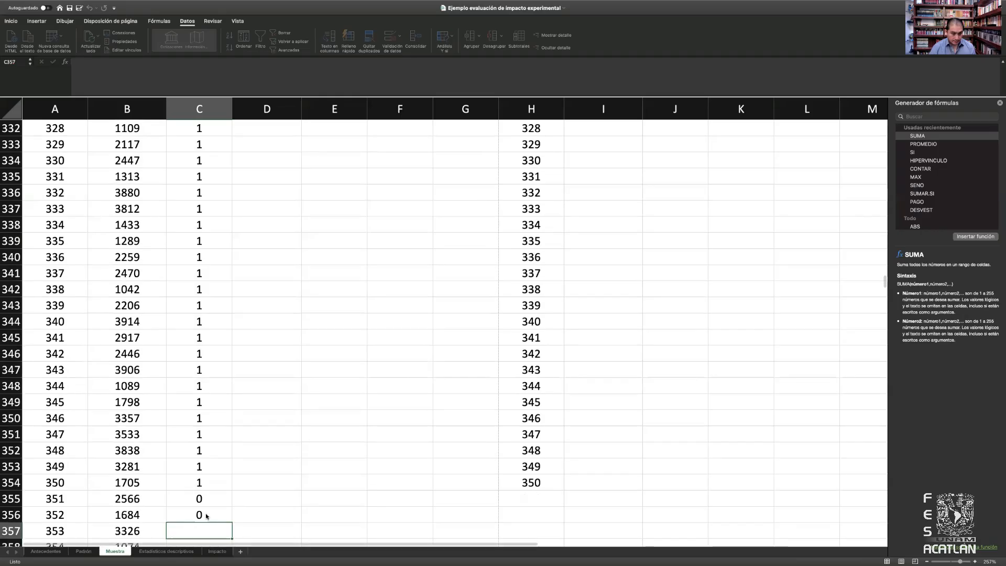
key("Up")
key("Up")
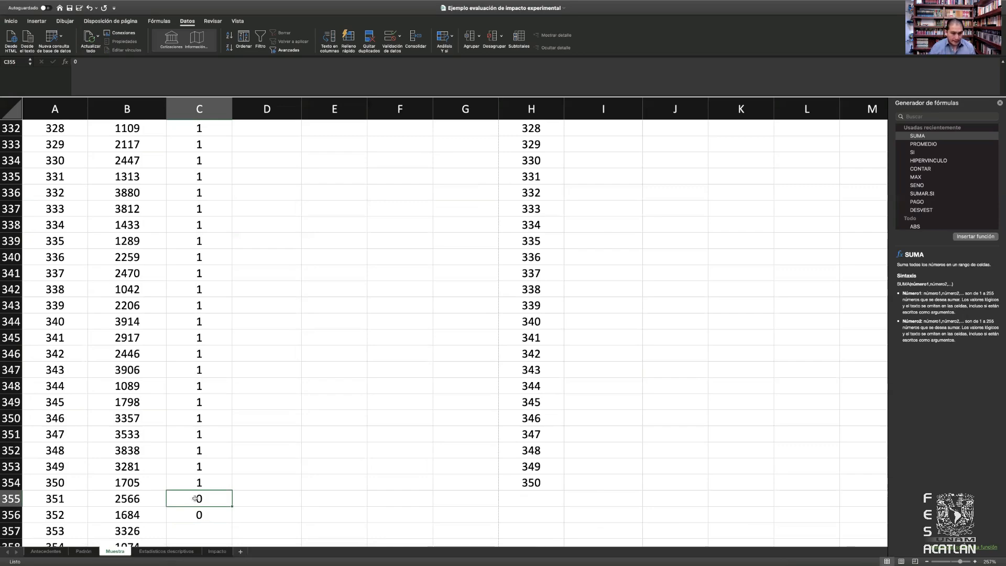
left_click_drag(194, 500, 195, 508)
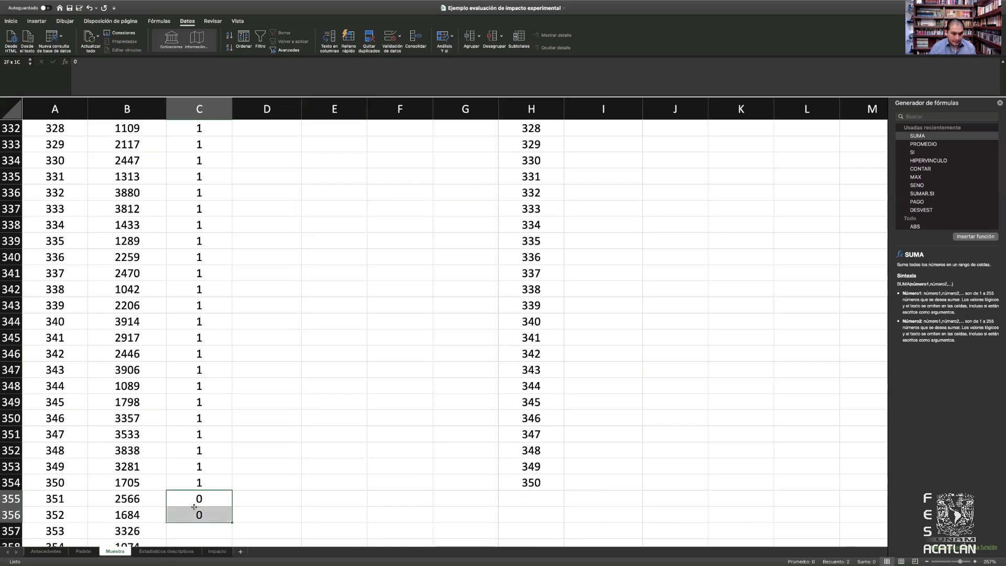
double_click(231, 521)
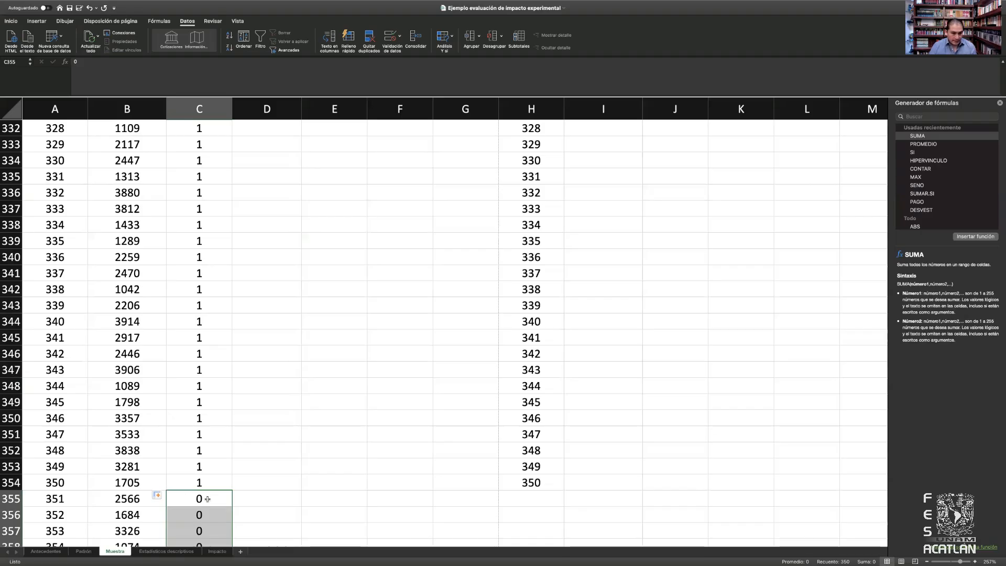
Copy the folios and ET values of samples 351 to 700, B355:C704, into the second table starting at I5.
left_click(138, 498)
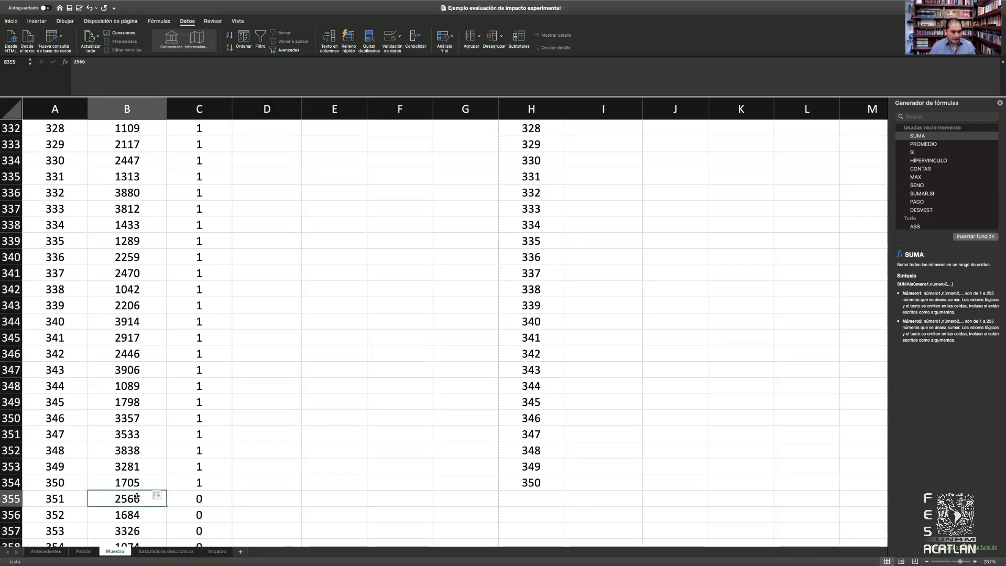
key("shift+Right")
key("super+shift+Down")
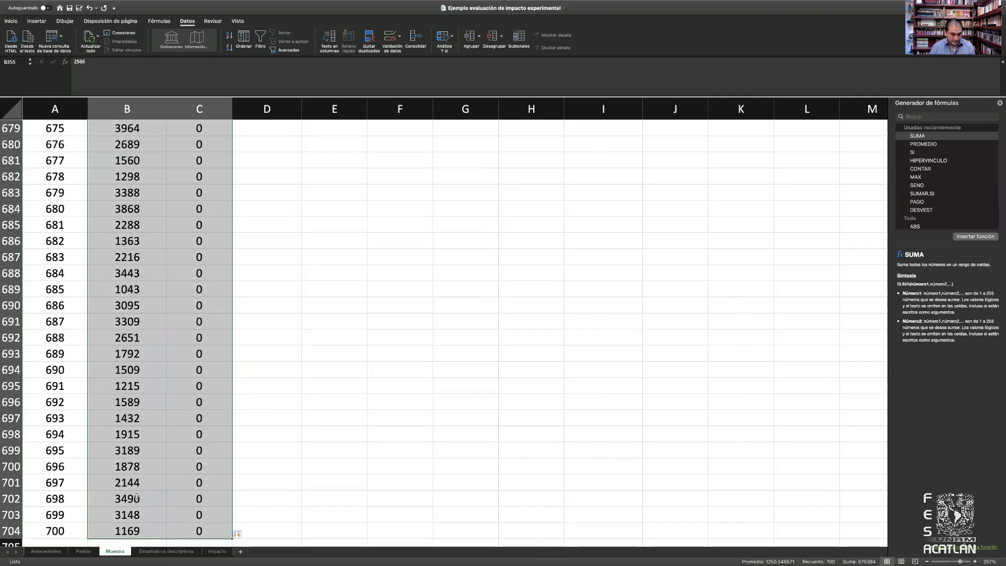
key("super+c")
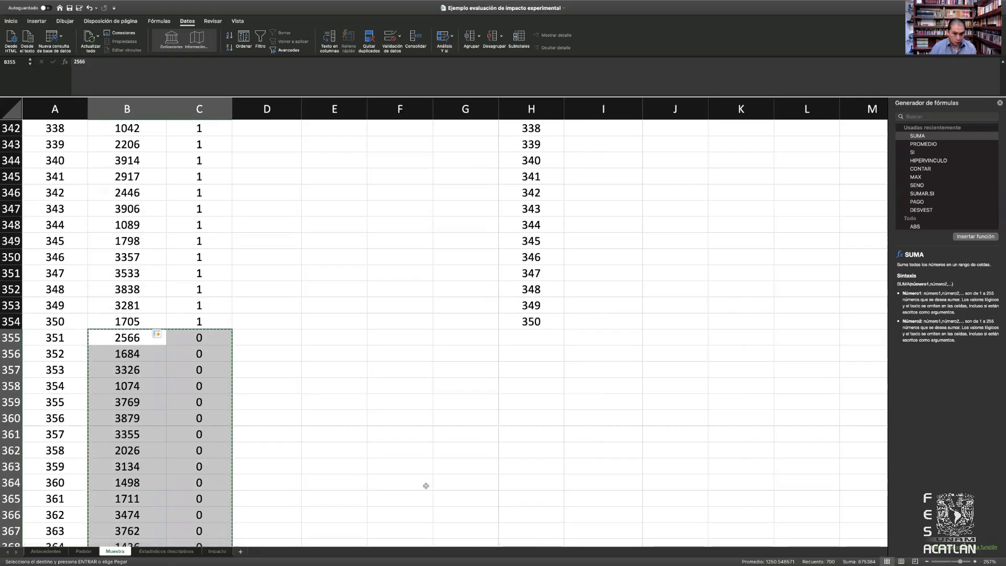
scroll(602, 384, "up", 20)
scroll(603, 385, "up", 20)
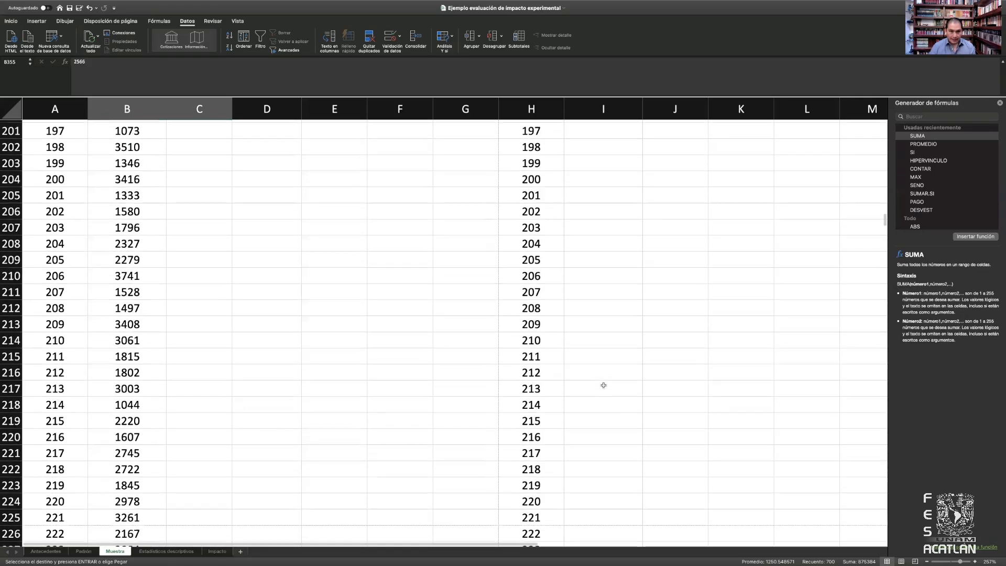
scroll(604, 385, "up", 8)
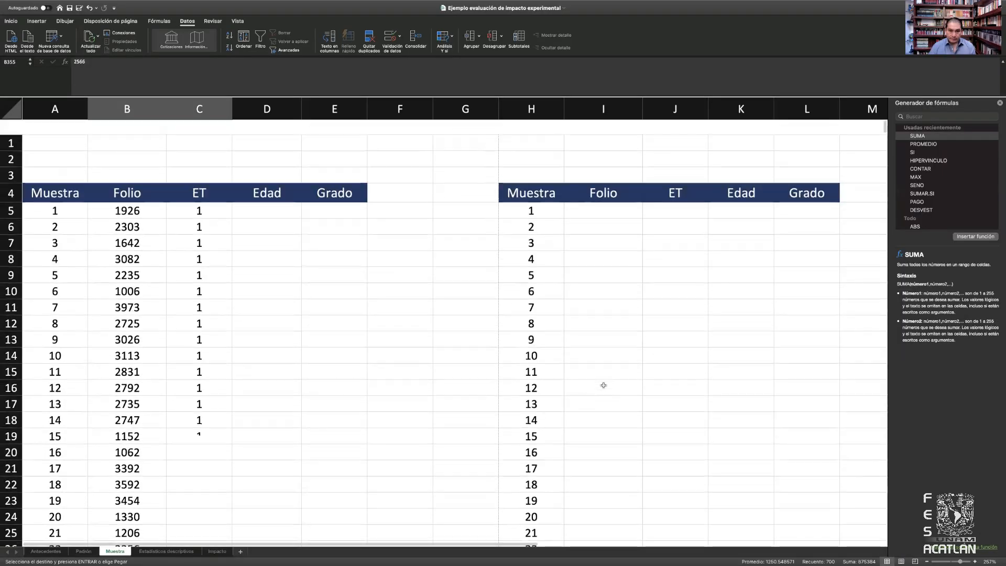
left_click(595, 197)
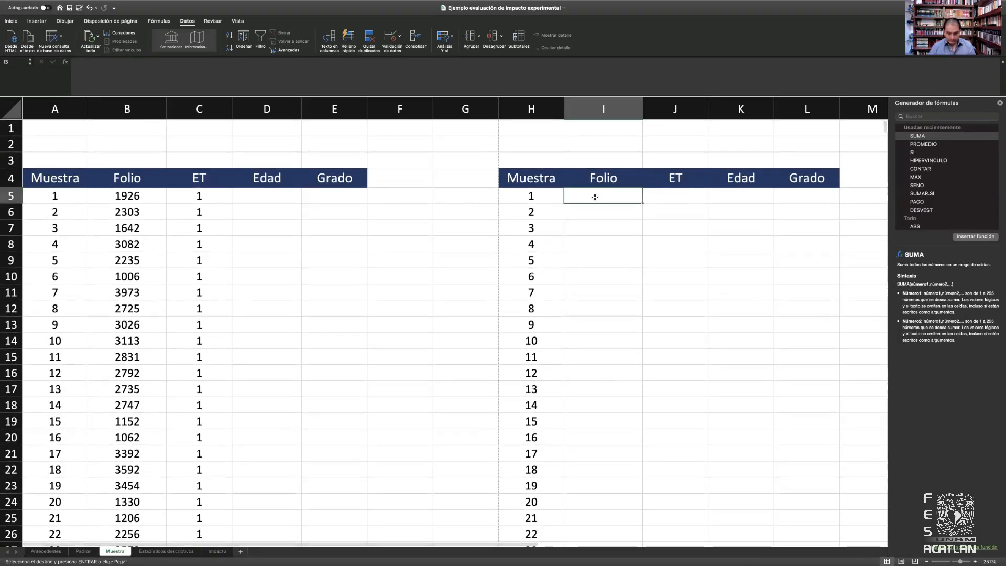
key("Return")
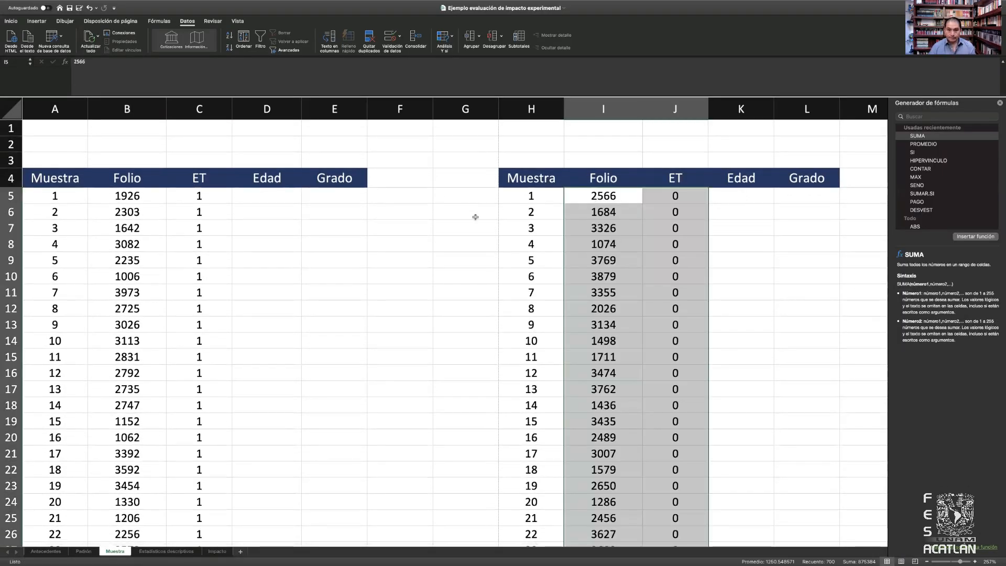
left_click(441, 216)
Review the first folio in B5 and the Folio, Edad and Grado columns on the Padrón sheet.
left_click(281, 198)
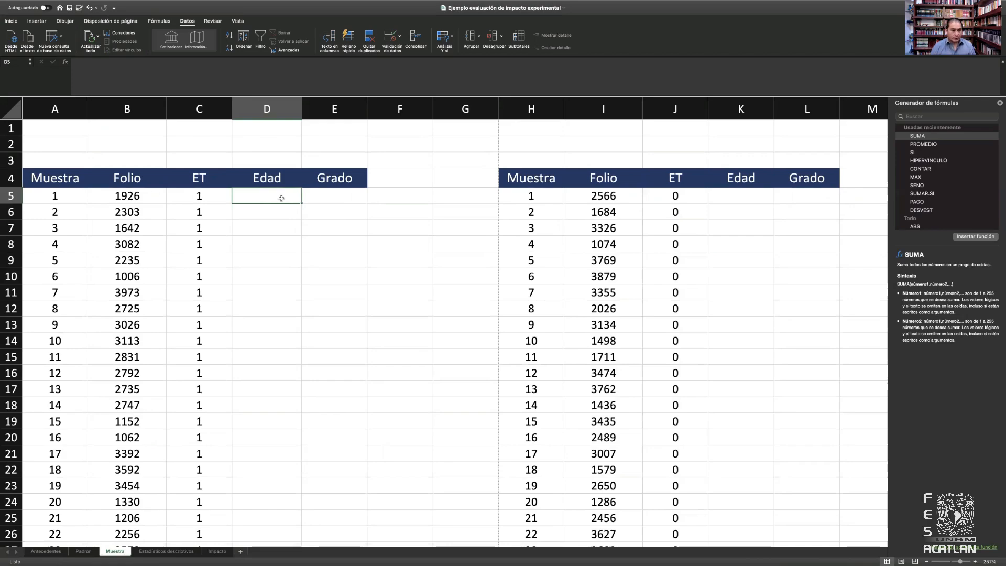
key("Left")
key("Left")
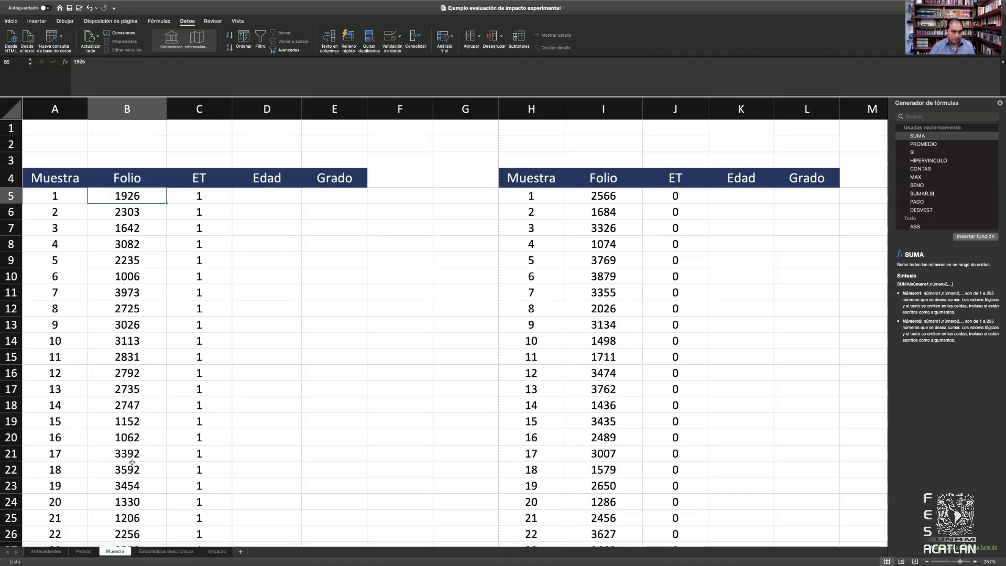
left_click(84, 551)
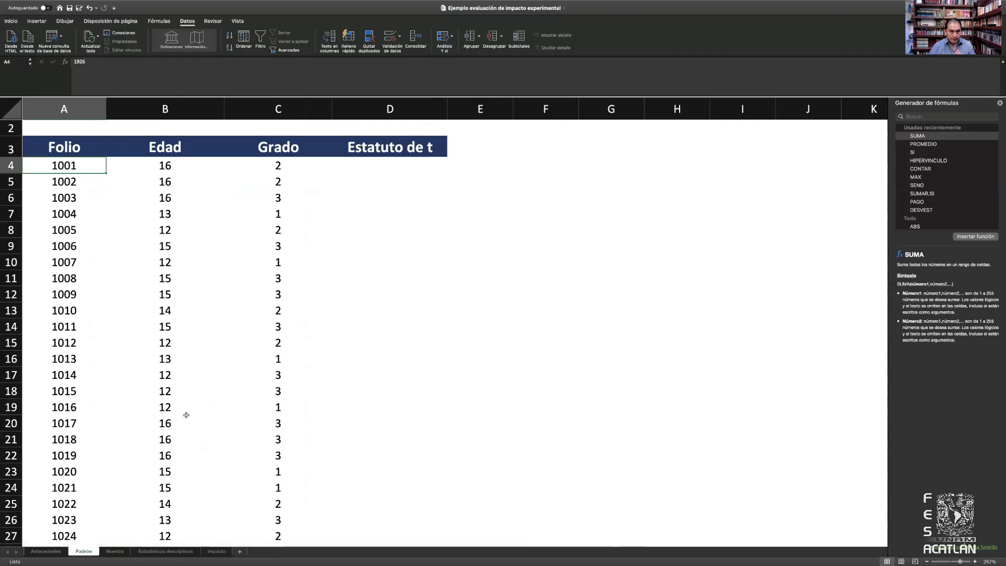
left_click(116, 552)
Start a BUSCARV formula in the first Edad cell, D5, with the folio in B5 as the lookup value.
left_click(276, 197)
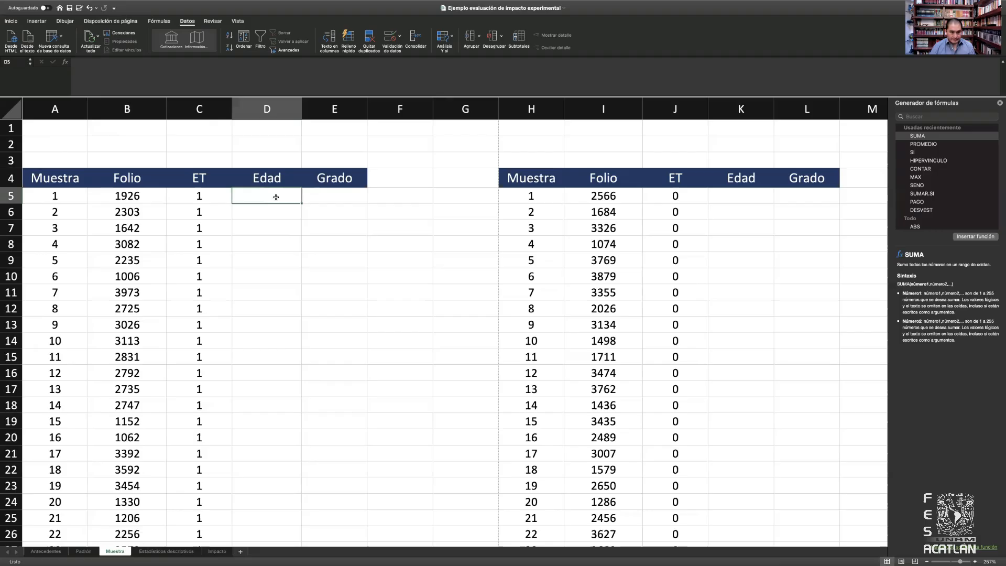
type("=busc")
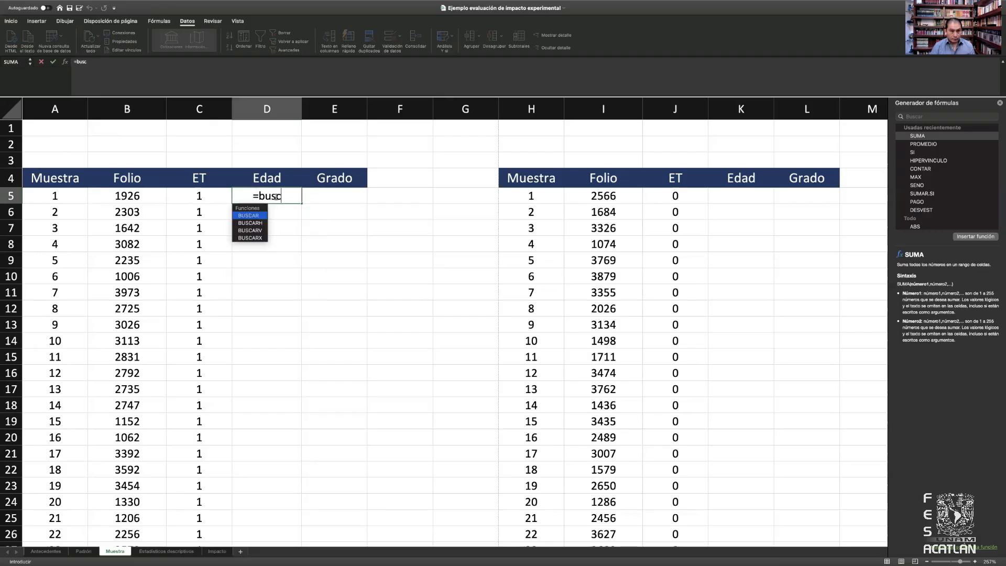
type("arv")
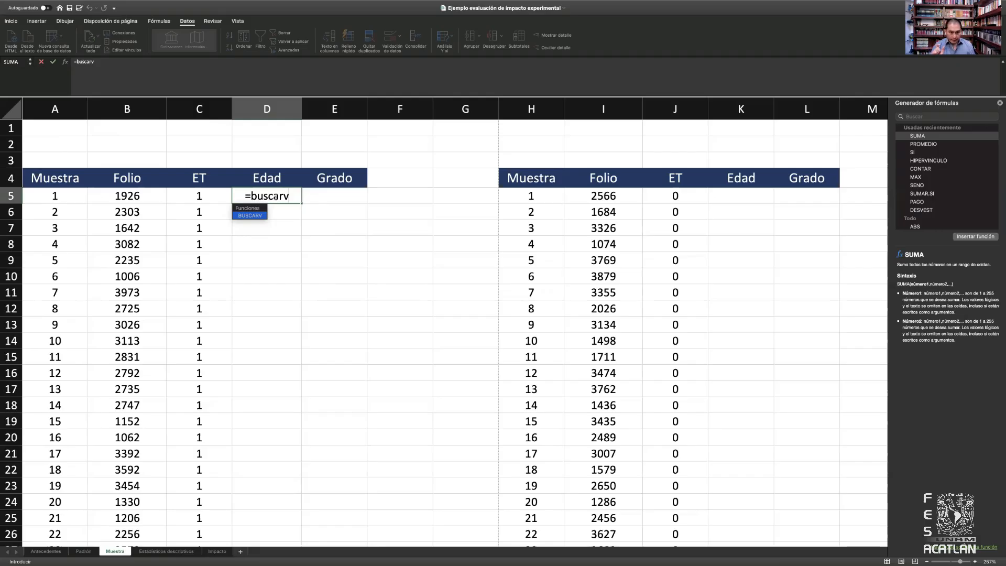
type("(")
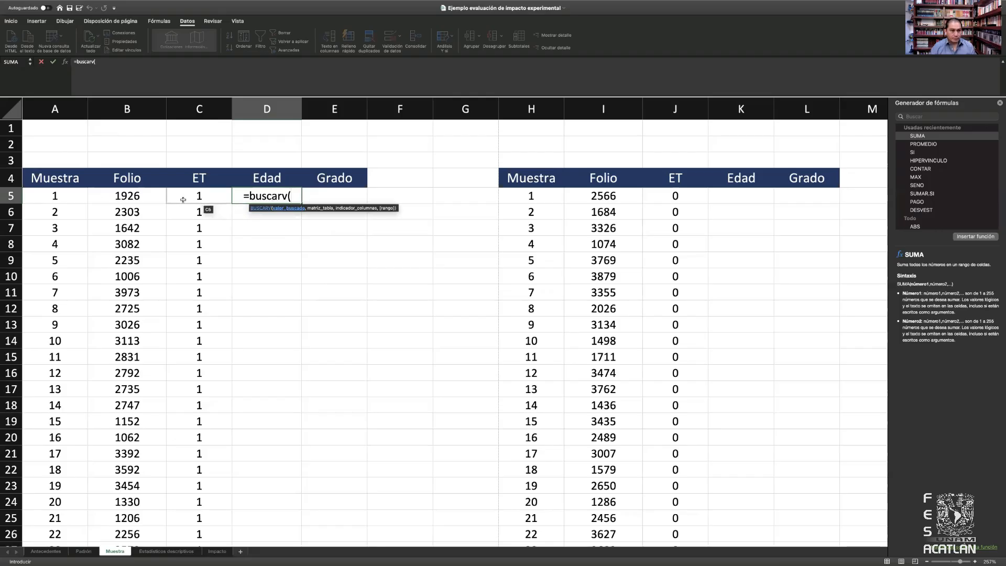
left_click(151, 200)
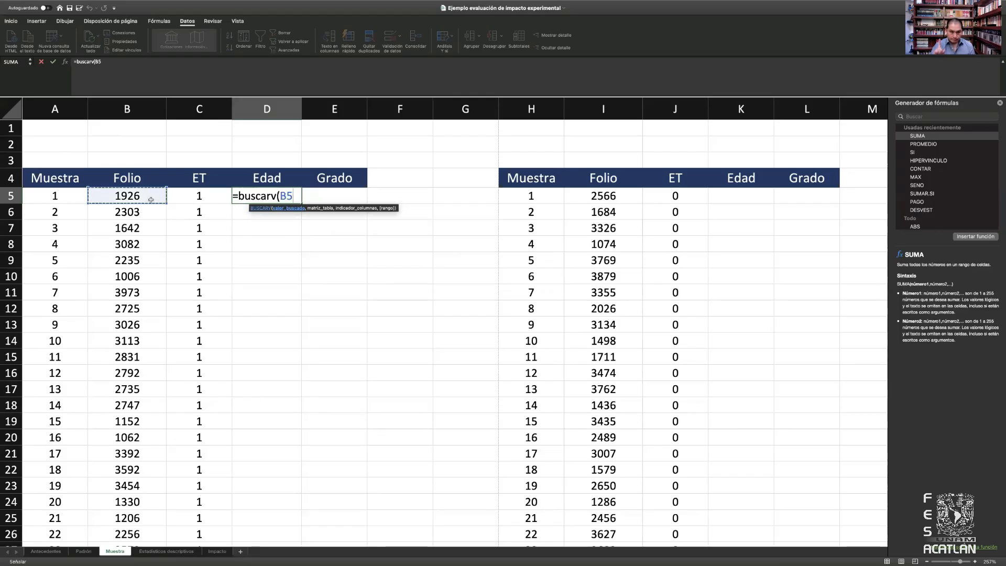
type(",")
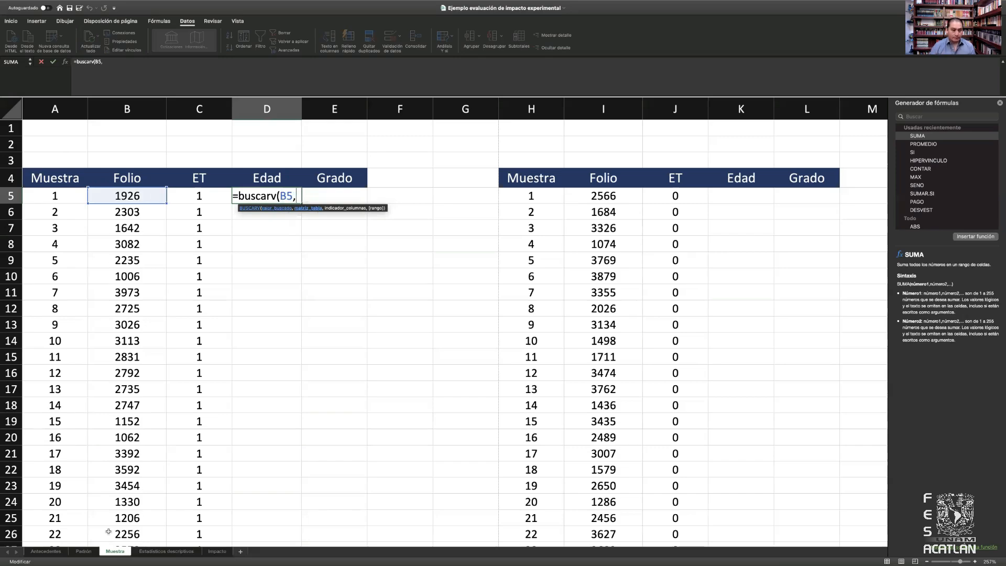
Set the lookup table of the D5 BUSCARV formula to A4:C3003 on the Padrón sheet.
left_click(86, 551)
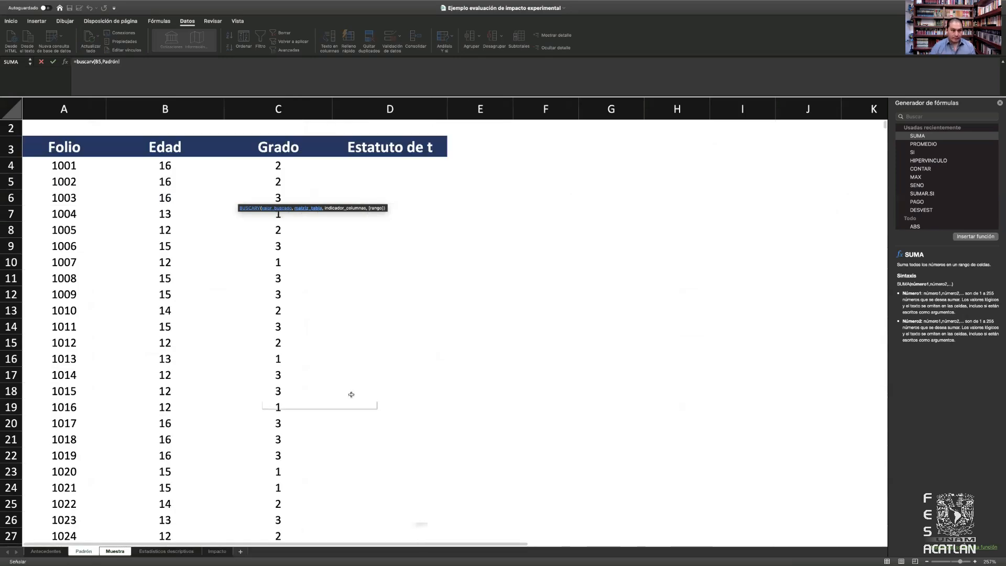
left_click(77, 169)
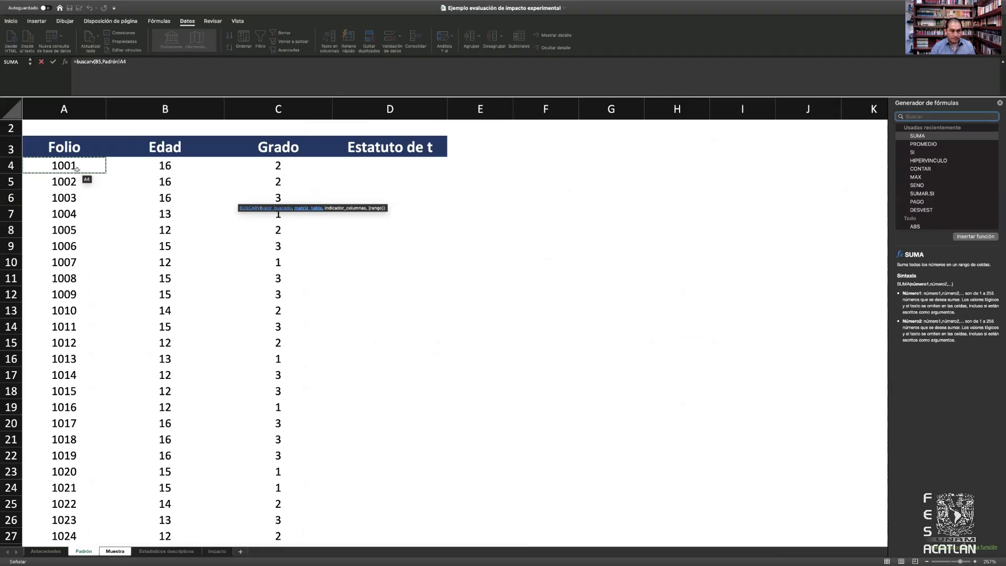
left_click_drag(79, 172, 284, 560)
left_click_drag(285, 560, 286, 519)
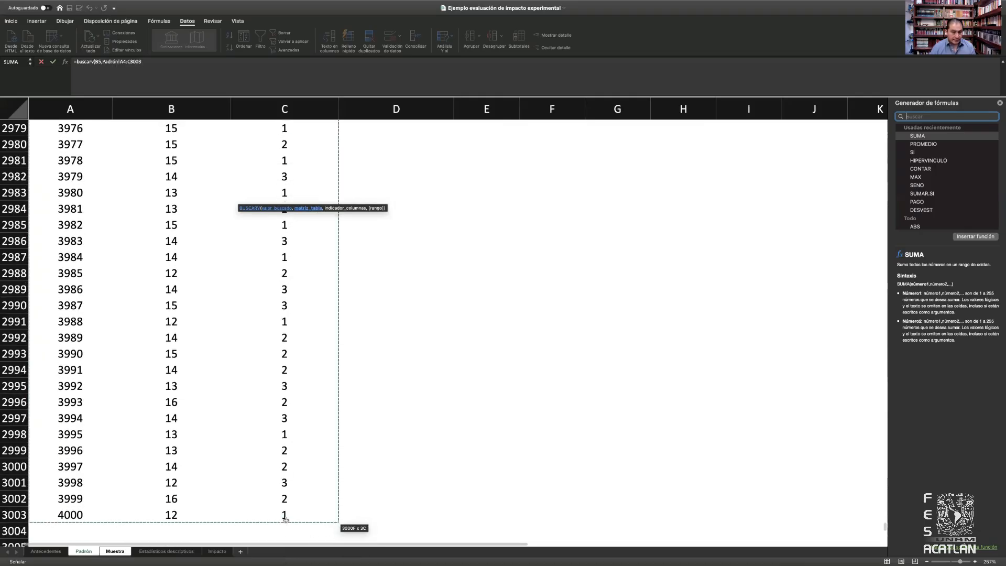
Make the Padrón range in the D5 formula absolute as $A$4:$C$3003.
left_click(120, 62)
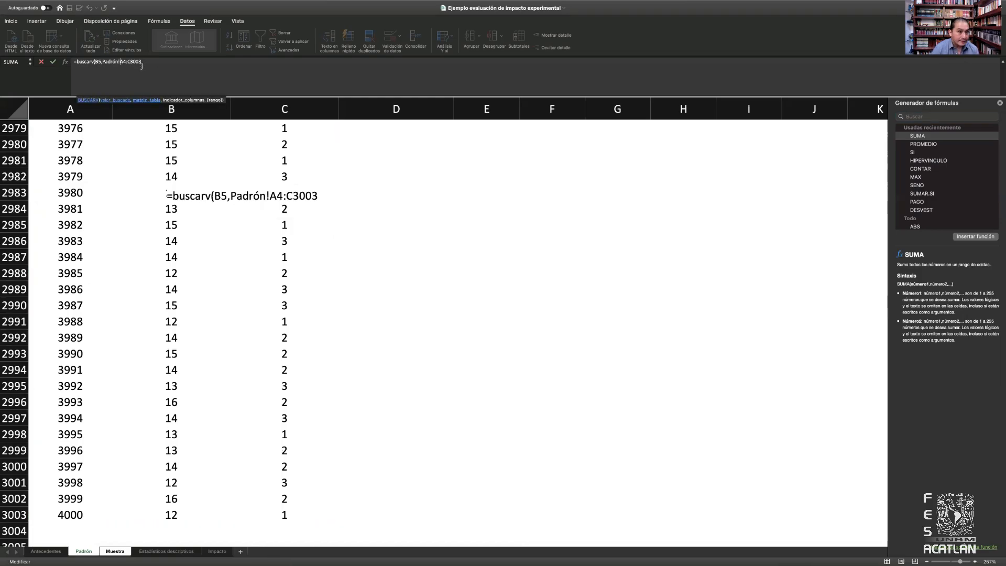
type("$")
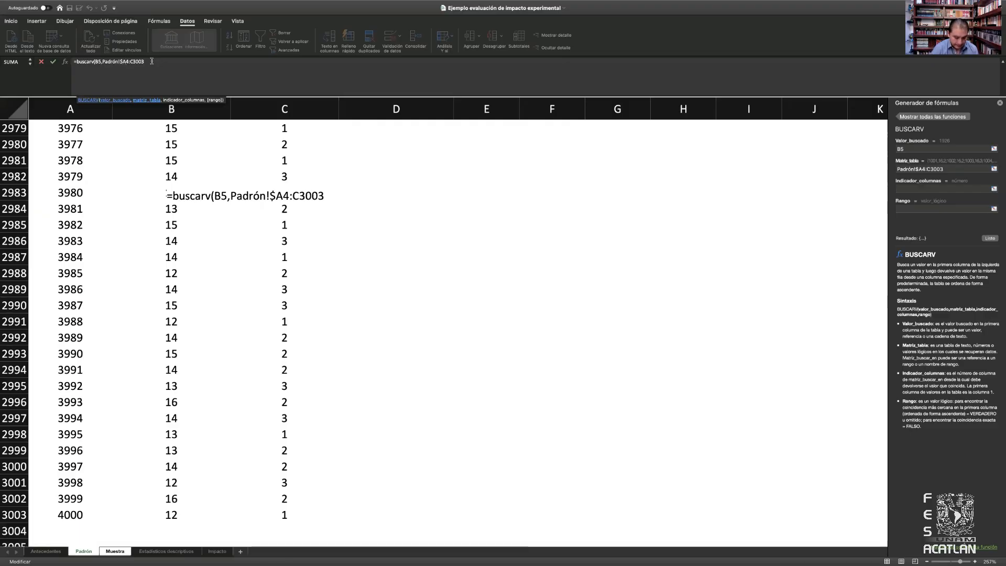
type("$A")
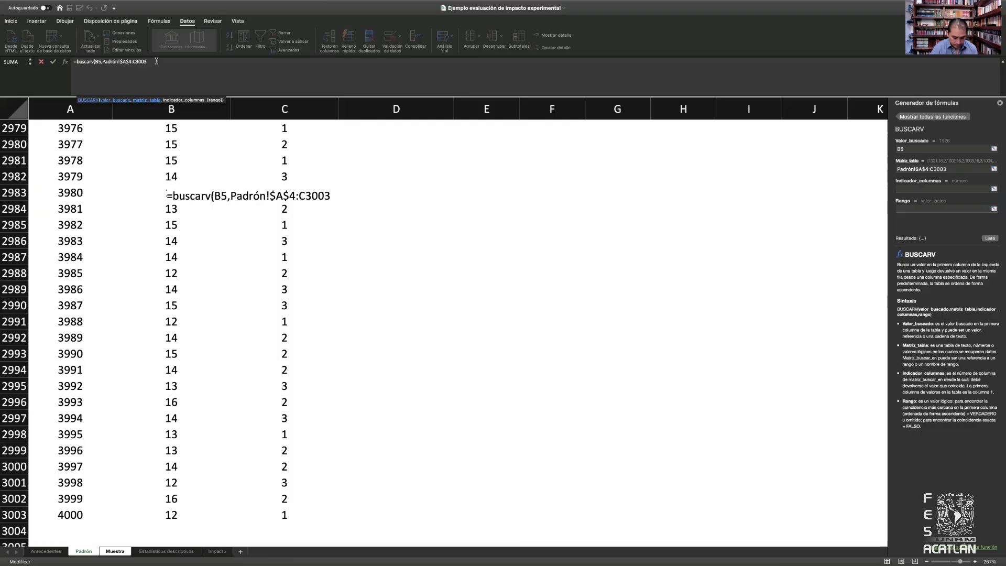
type("$")
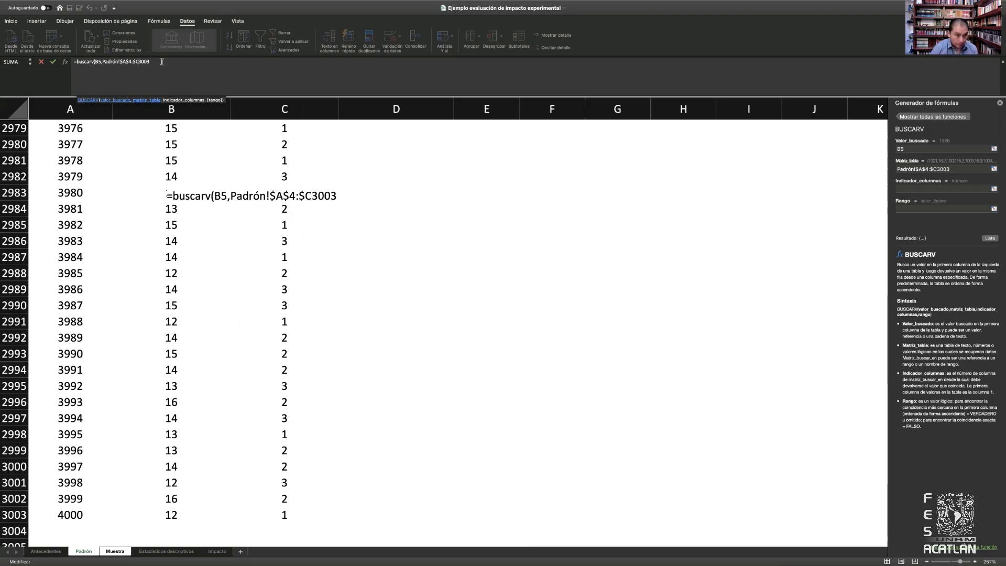
type("$")
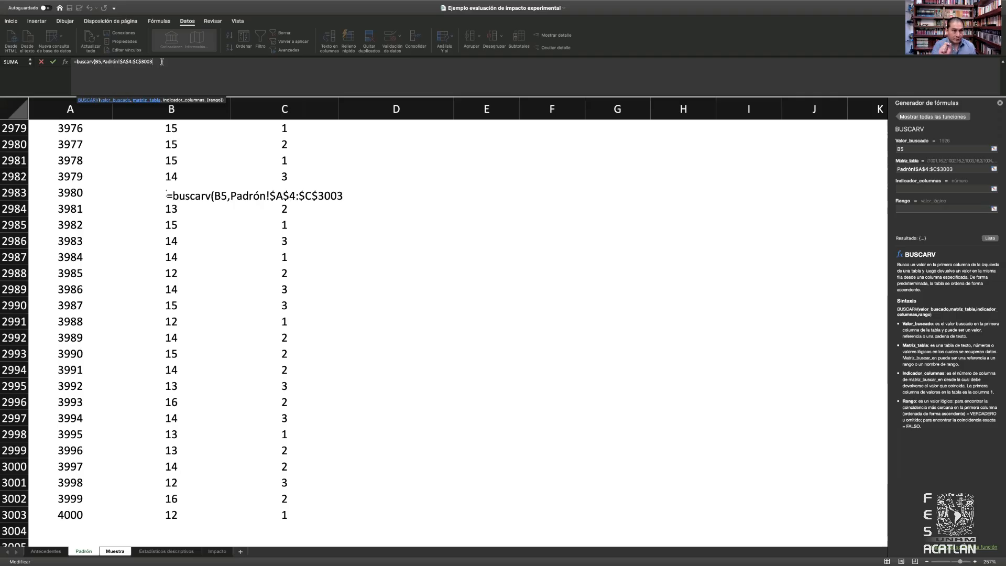
Complete the D5 formula with column index 2 and FALSO for an exact match, and fill it down the Edad column.
type(",")
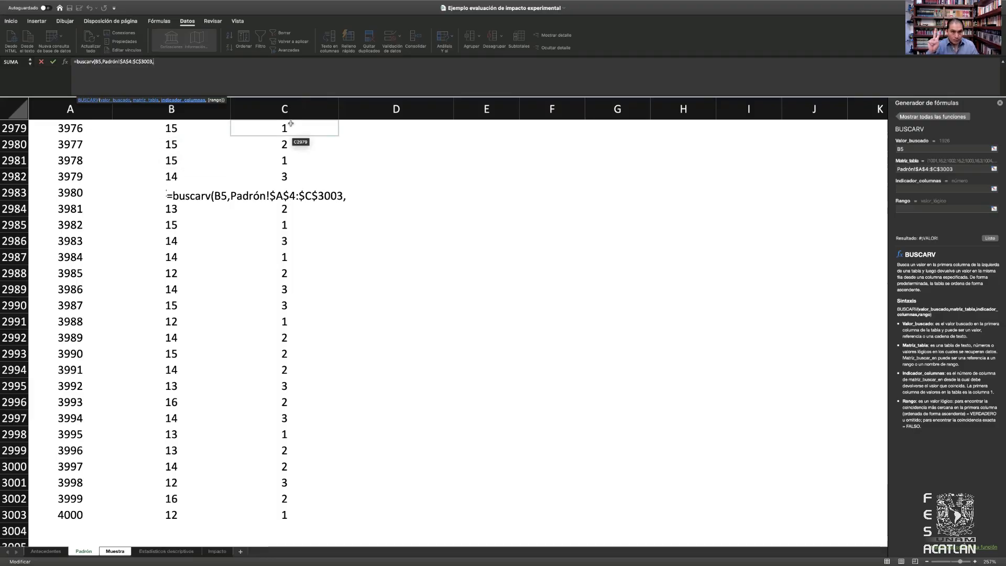
type("2")
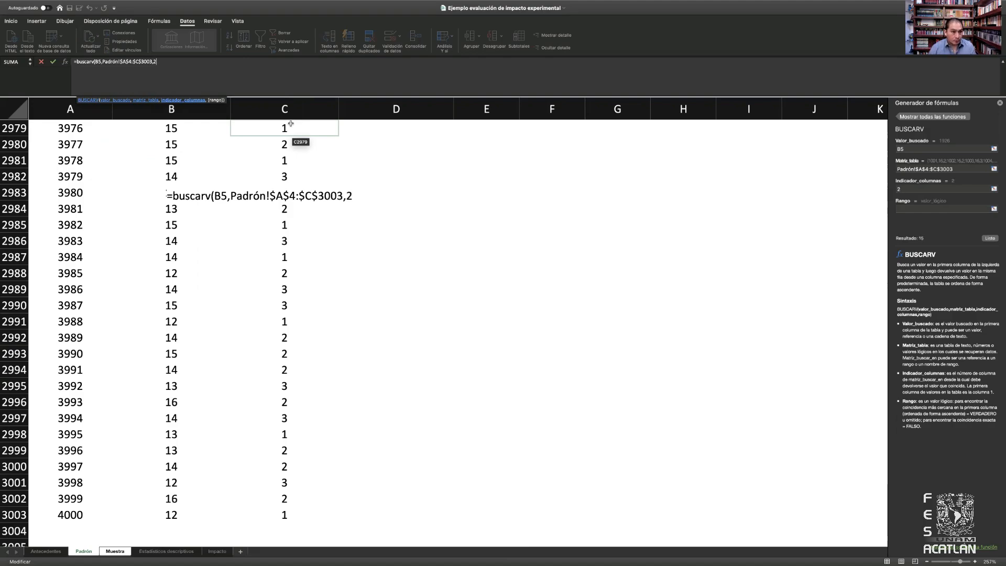
type(",")
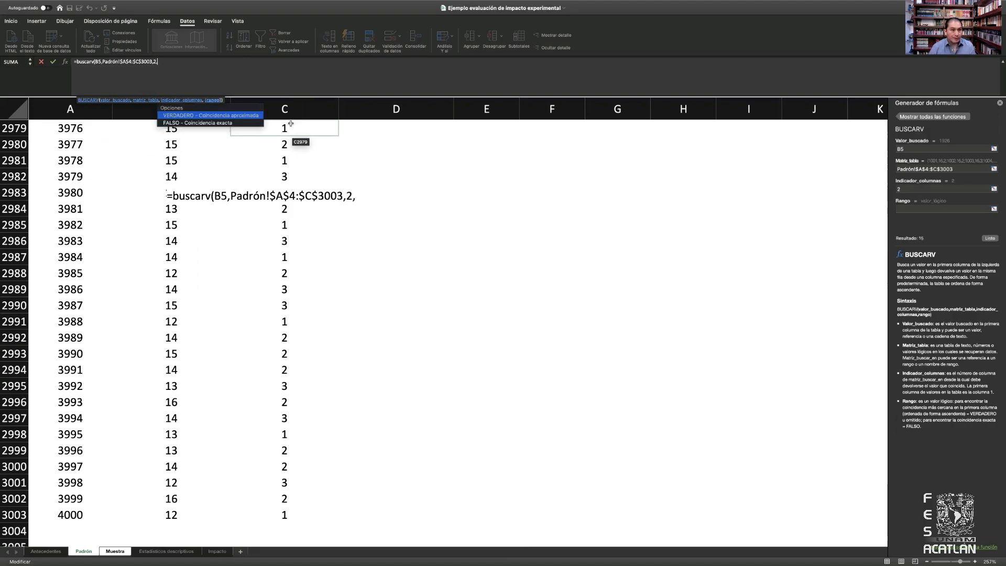
type("falso")
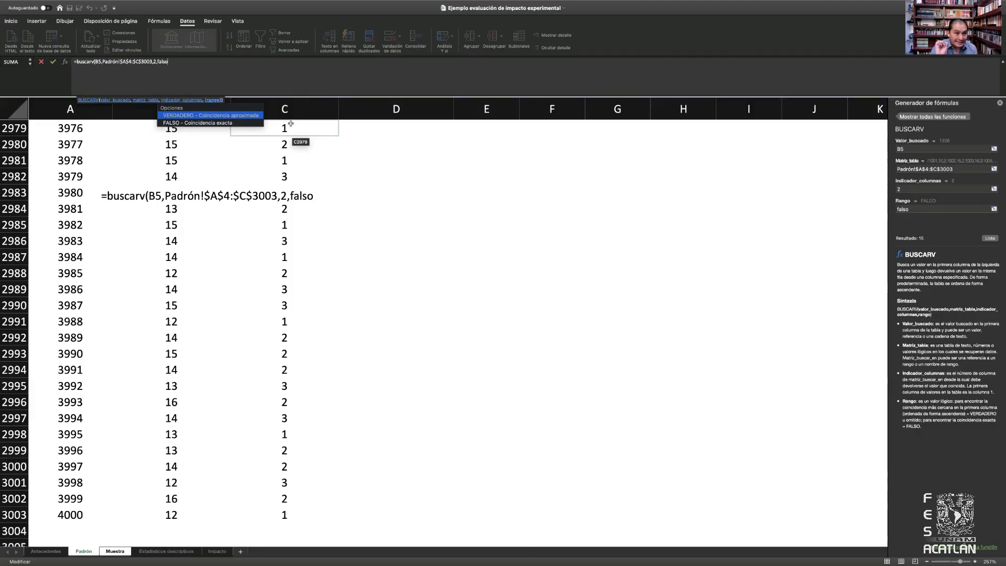
type(")")
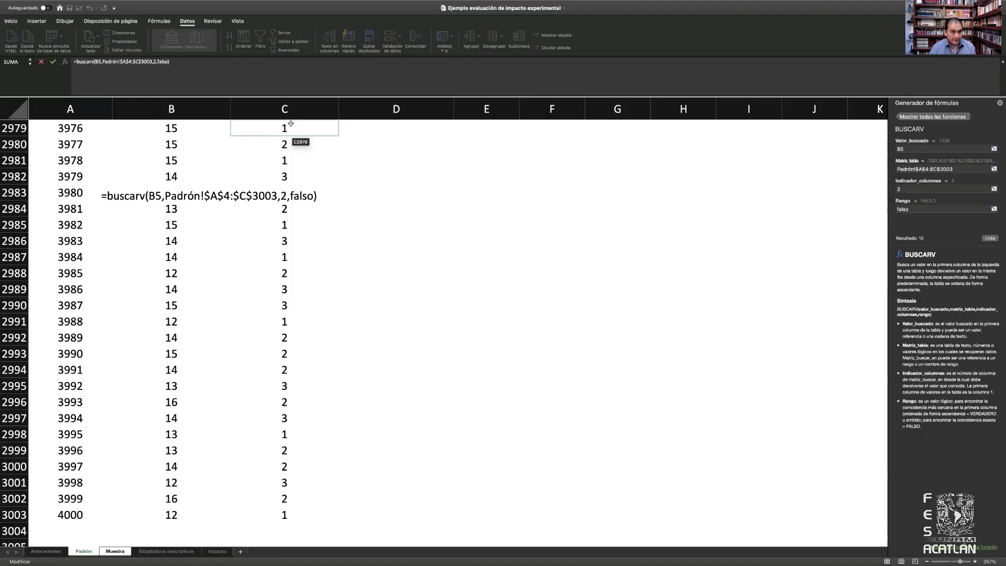
key("Return")
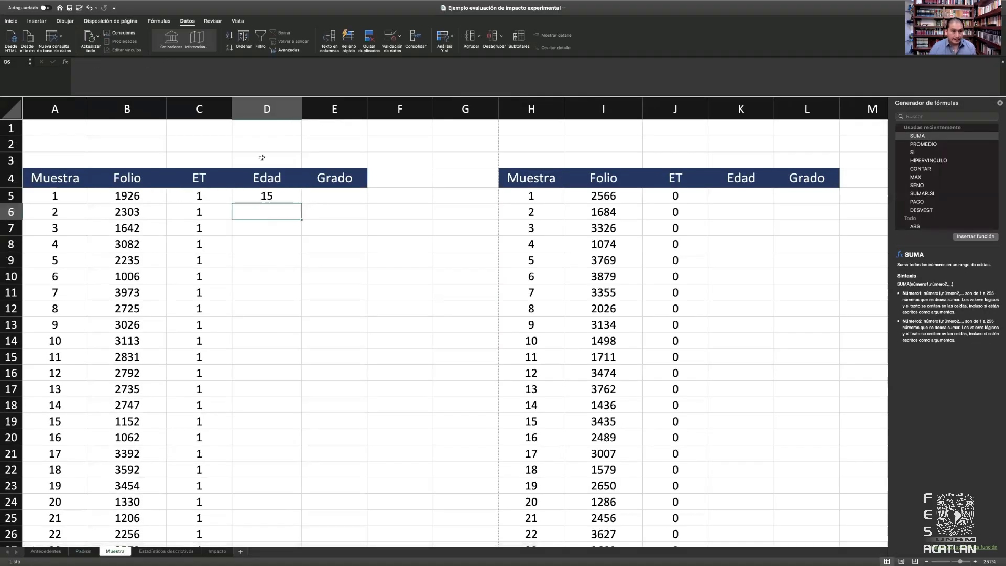
left_click(292, 197)
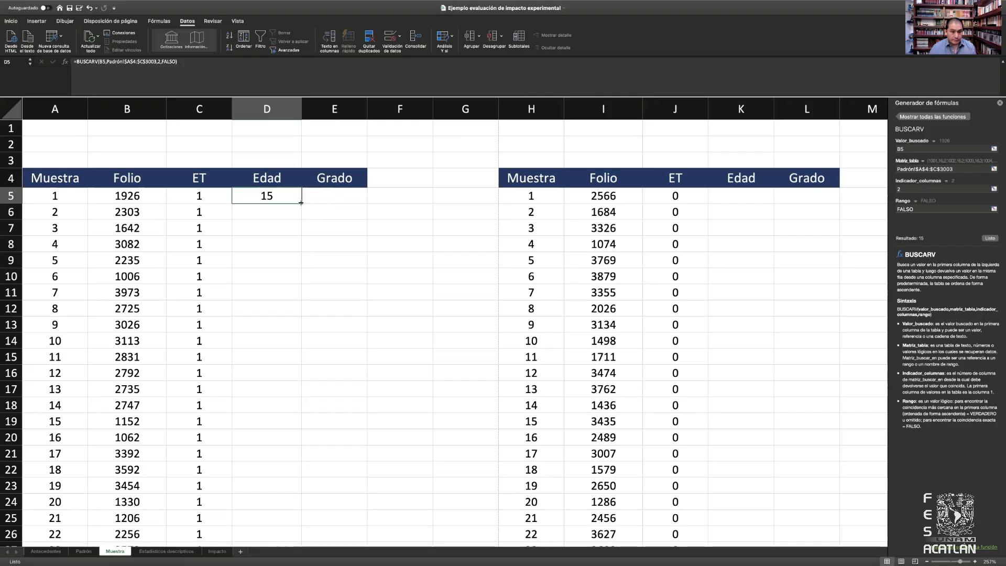
double_click(301, 203)
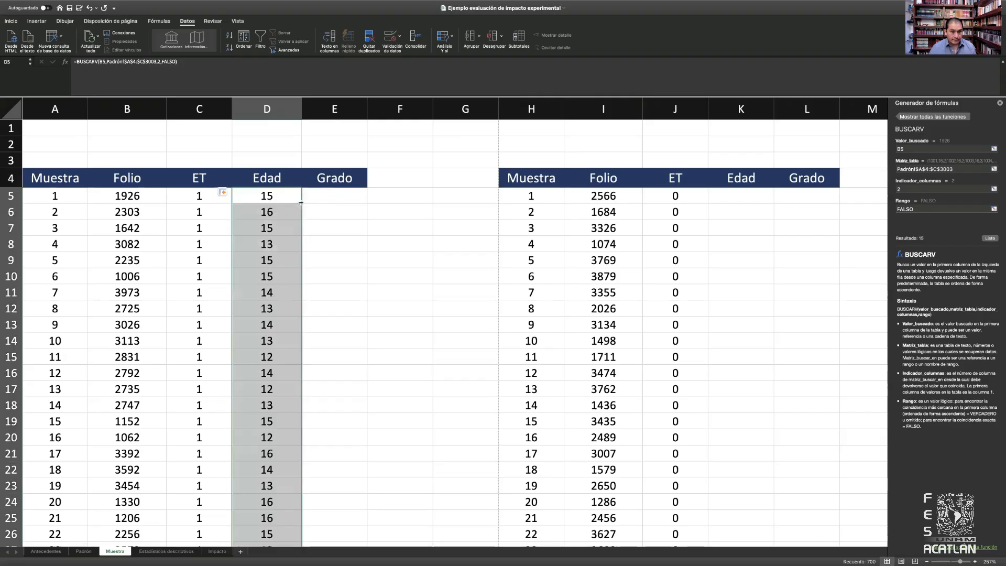
Copy the D5 formula into the first Grado cell, E5, and change its lookup value to B5 and its column index to 3.
left_click(285, 196)
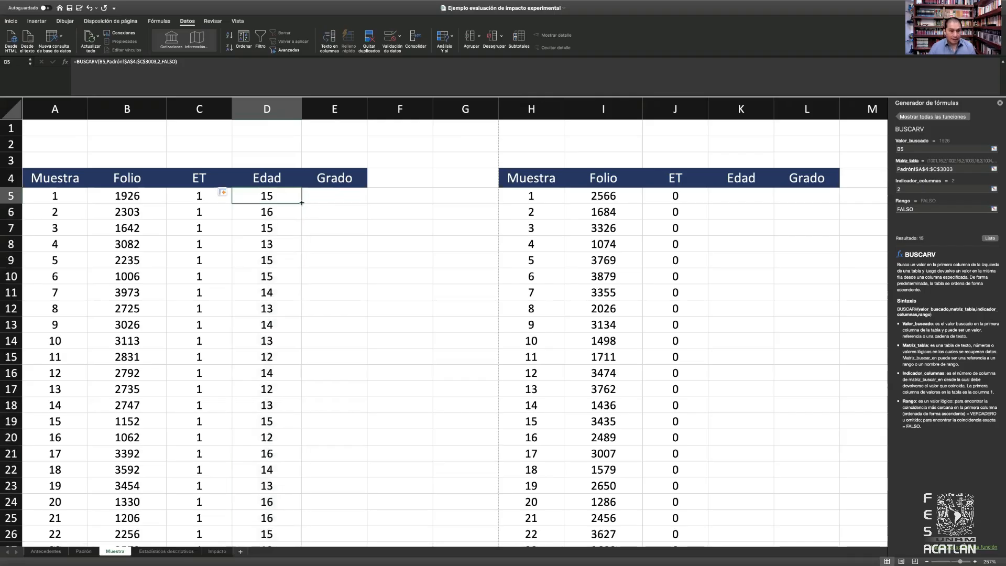
left_click_drag(302, 202, 348, 202)
left_click(357, 195)
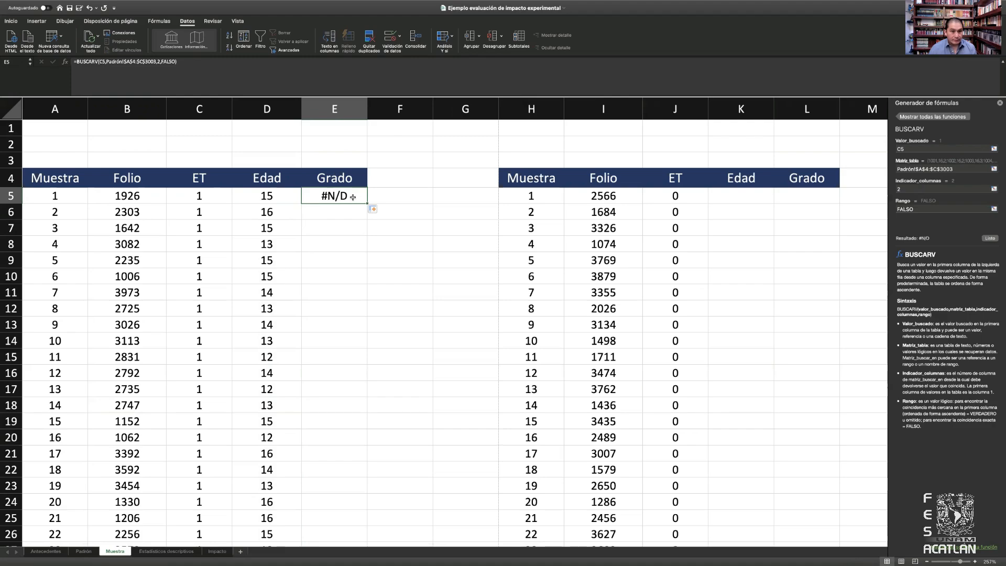
double_click(353, 197)
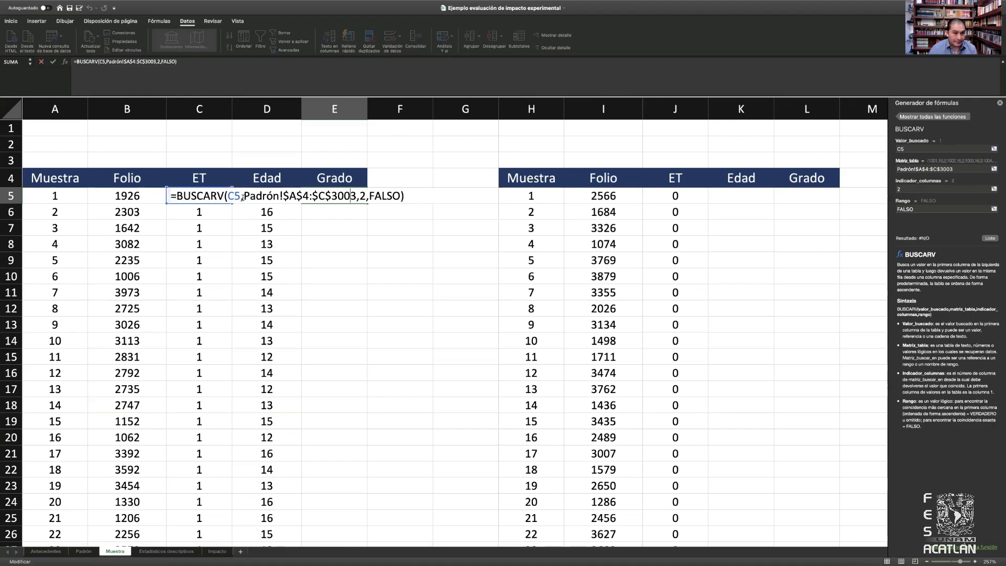
left_click(239, 196)
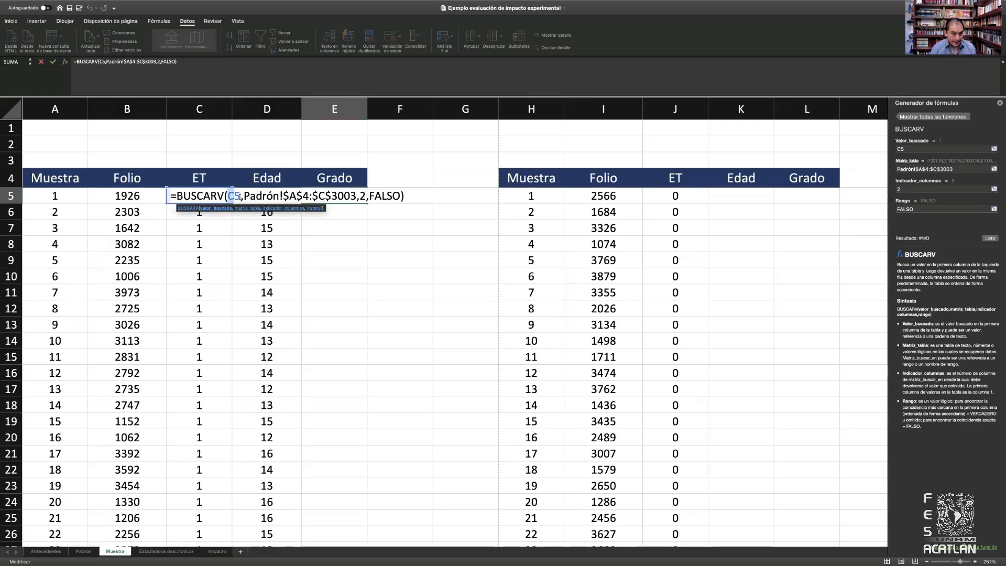
type("b")
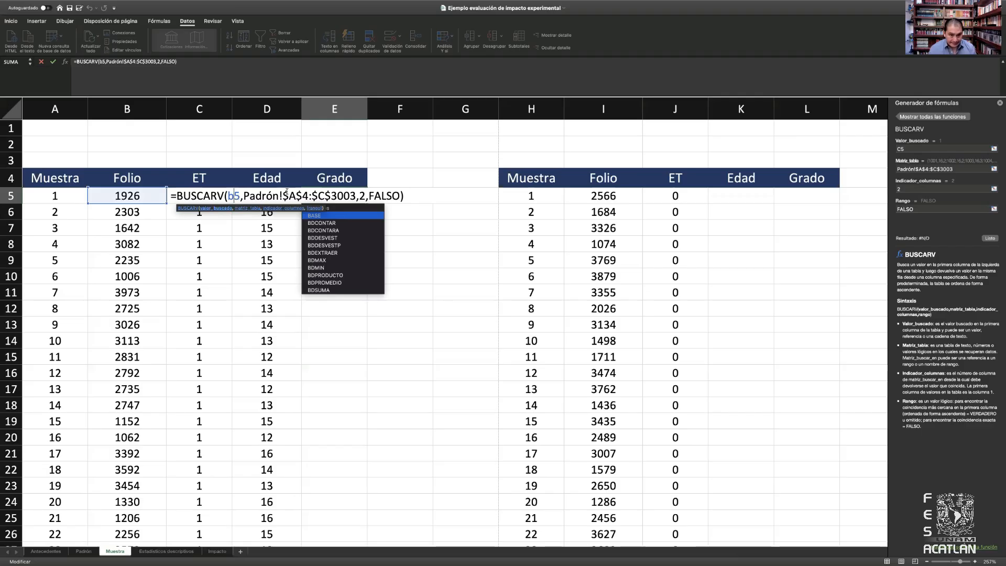
left_click(364, 195)
key("BackSpace")
type("3")
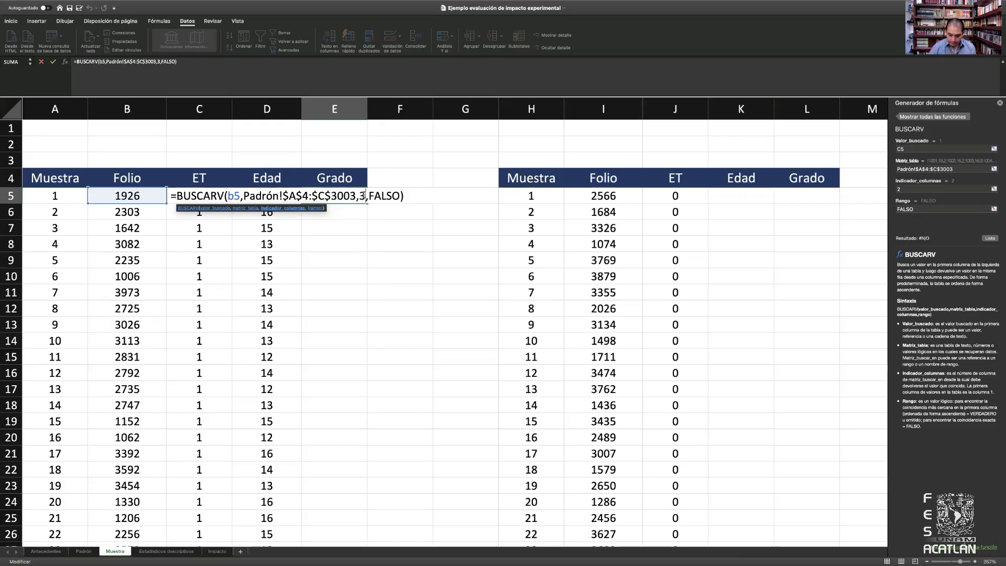
key("Return")
Fill the E5 formula down the Grado column of the first table.
left_click(363, 199)
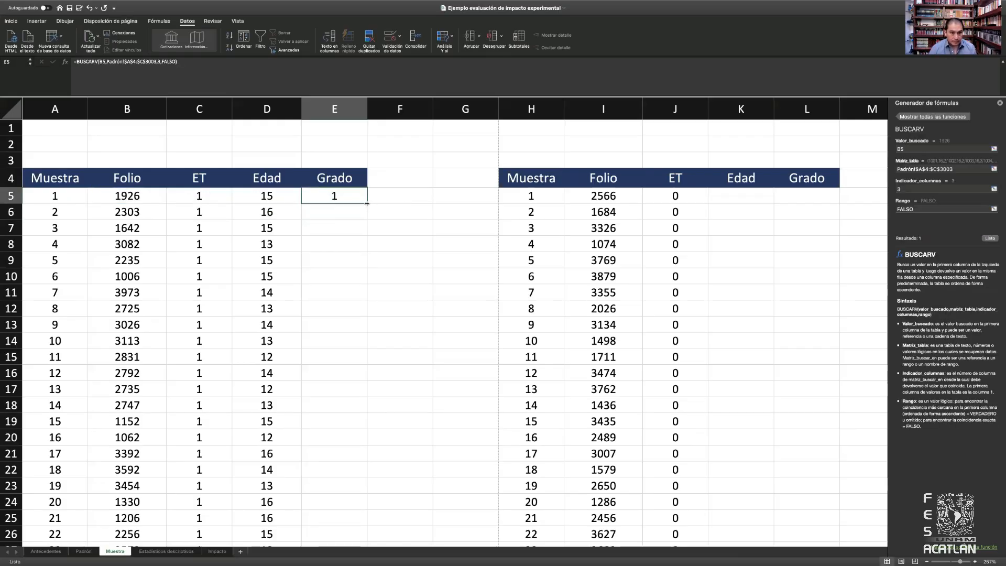
double_click(367, 204)
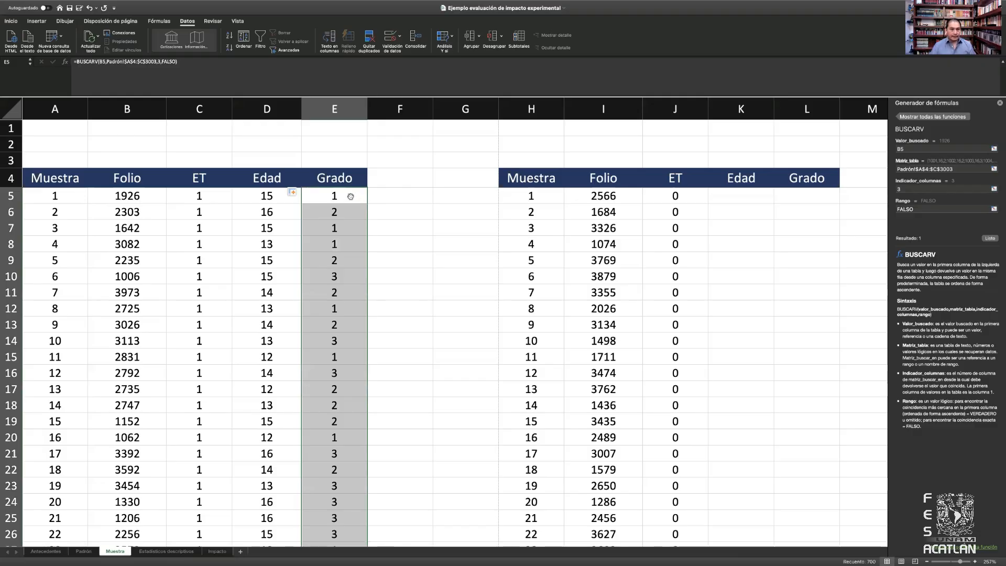
left_click(351, 196)
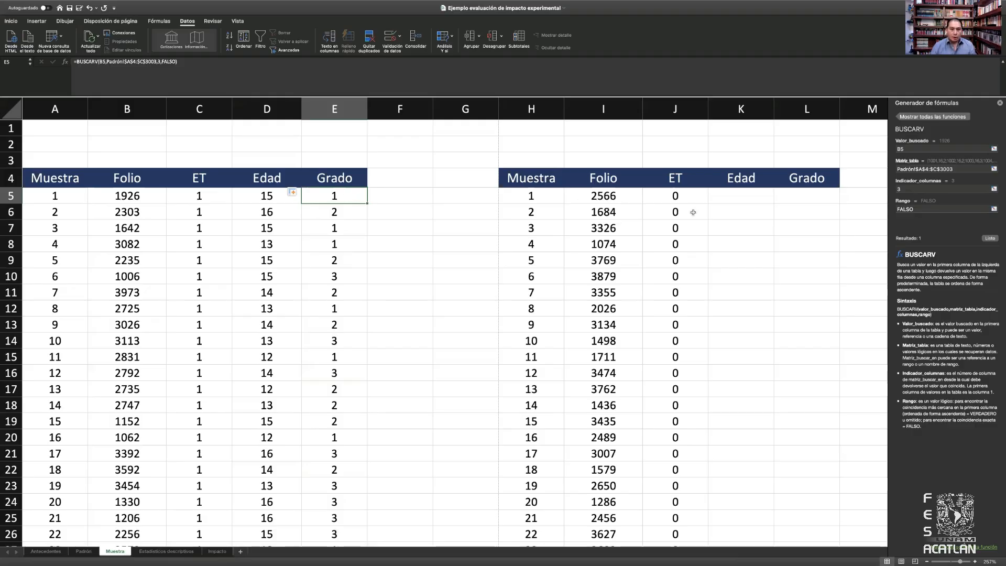
Start a BUSCARV formula in the second table's first Edad cell, K5, with the folio in I5 as the lookup value.
left_click(738, 197)
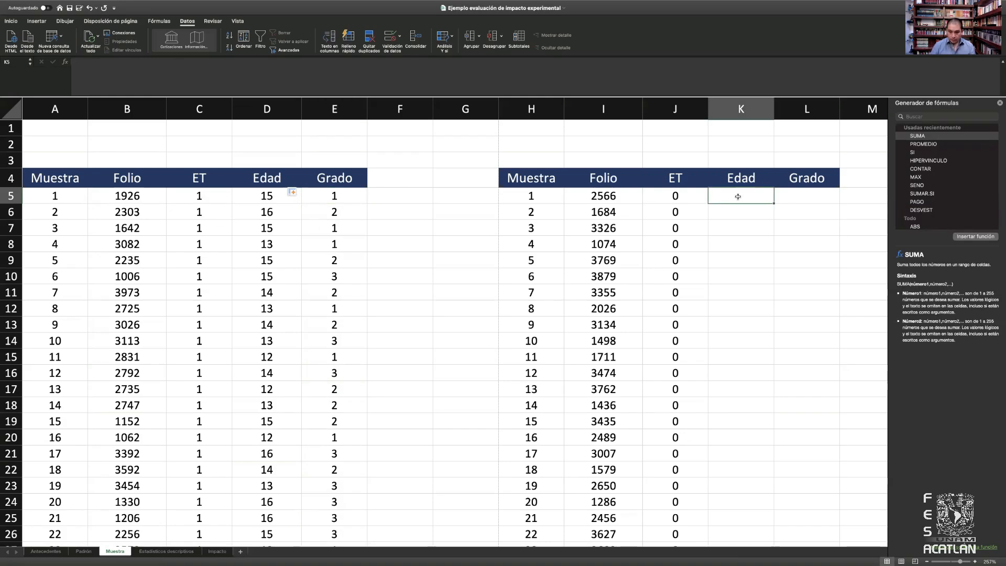
type("=bus")
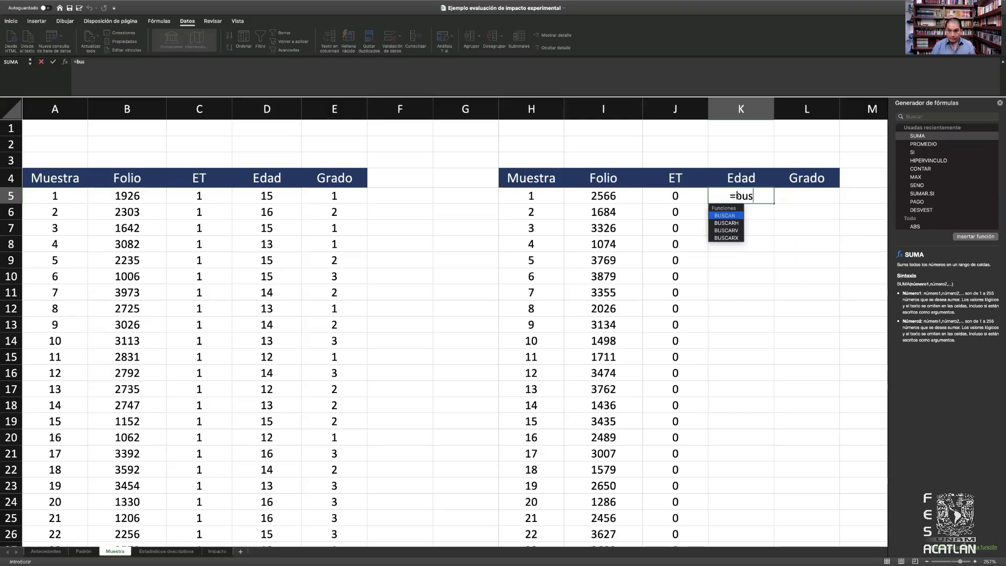
type("carv")
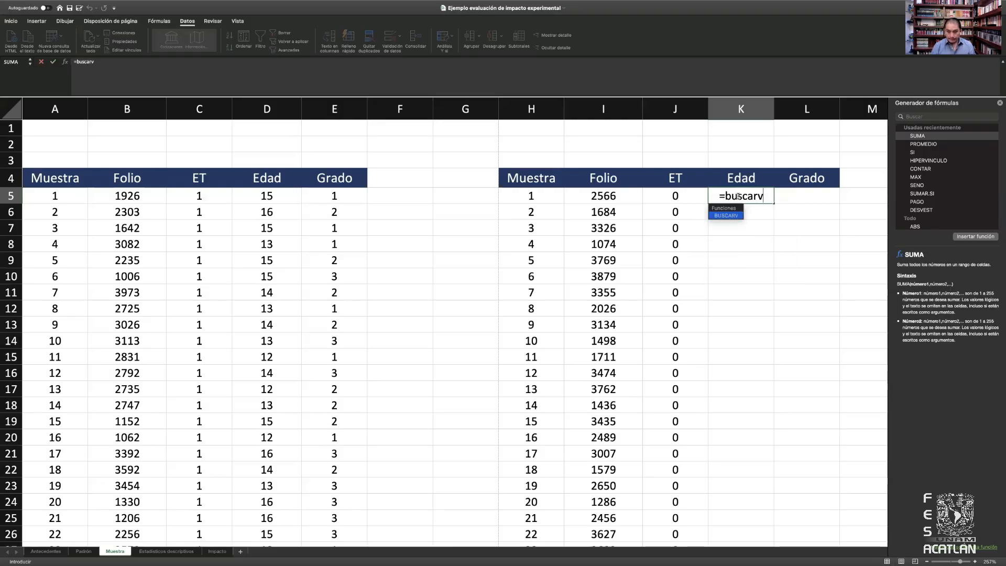
type("(")
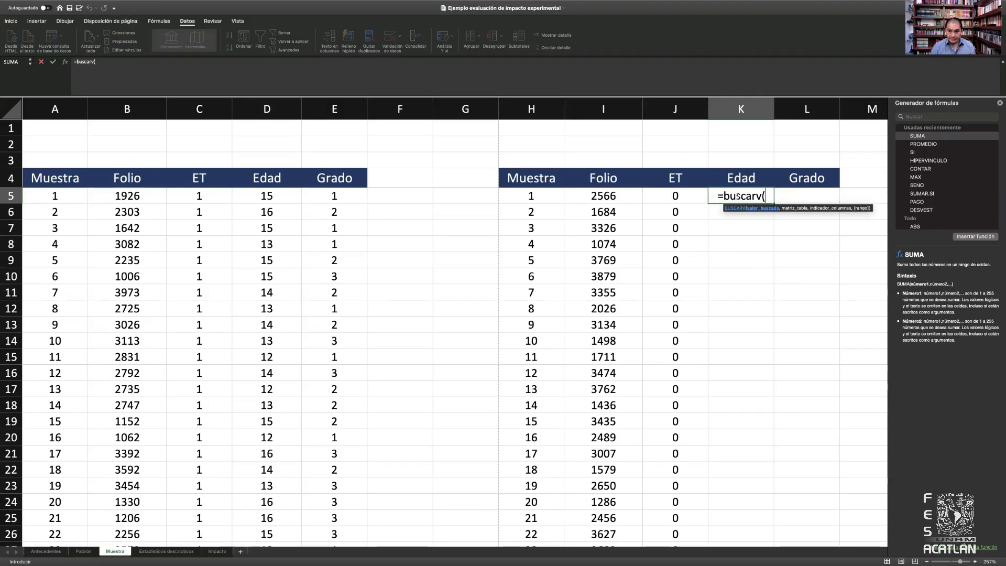
left_click(626, 195)
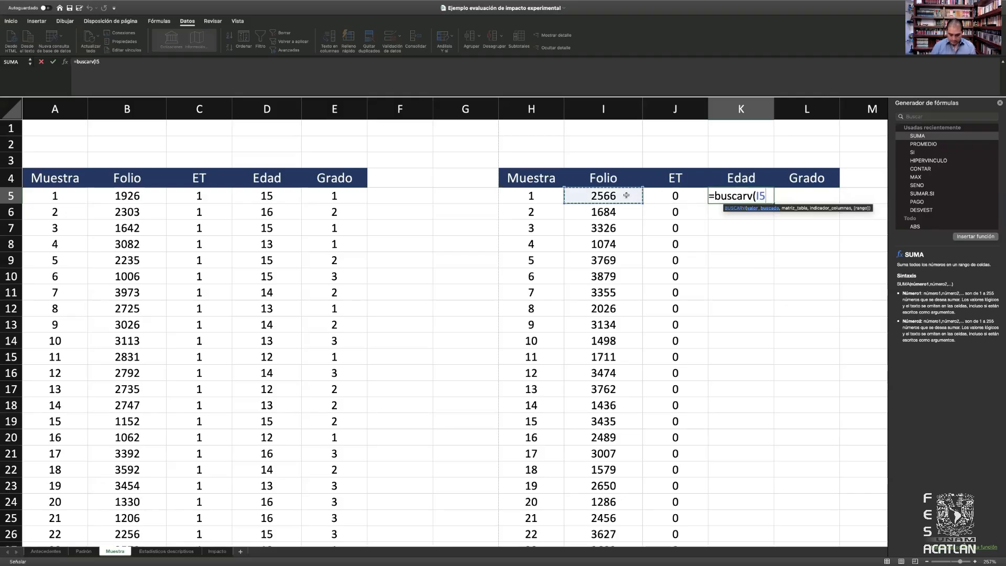
type(",")
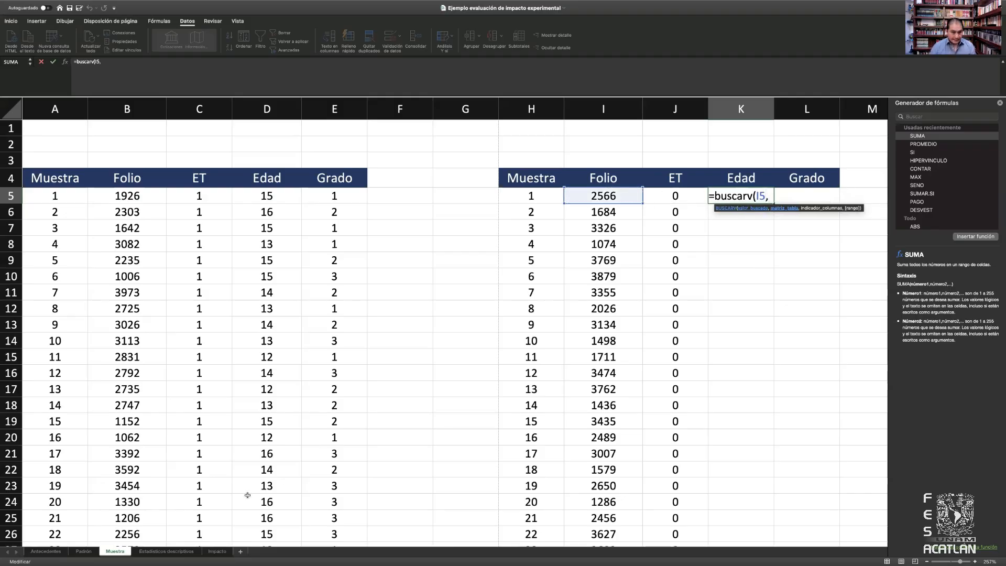
Add the Padrón sheet's range A4:C3003 as the table array of the K5 BUSCARV formula.
left_click(84, 551)
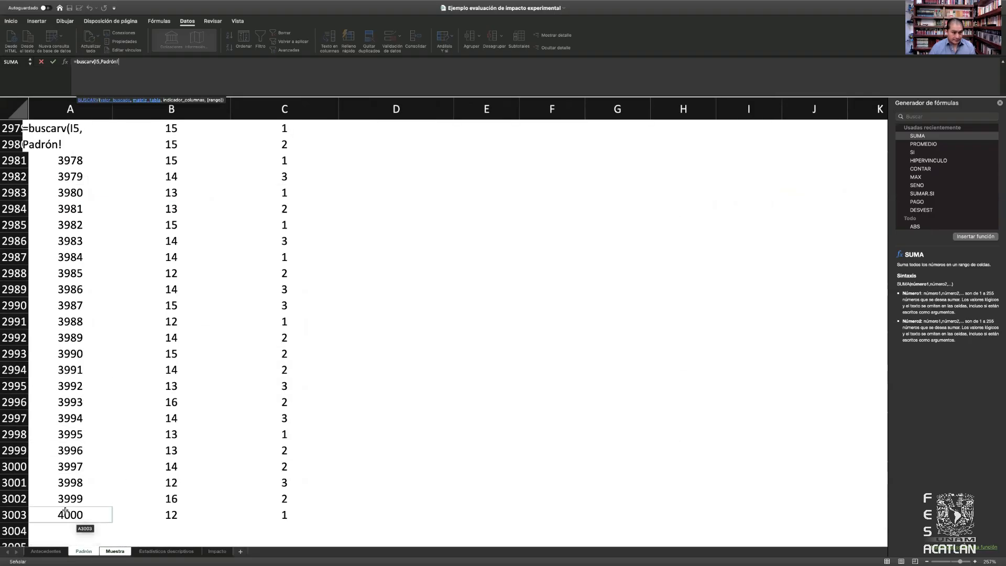
left_click_drag(59, 514, 257, 517)
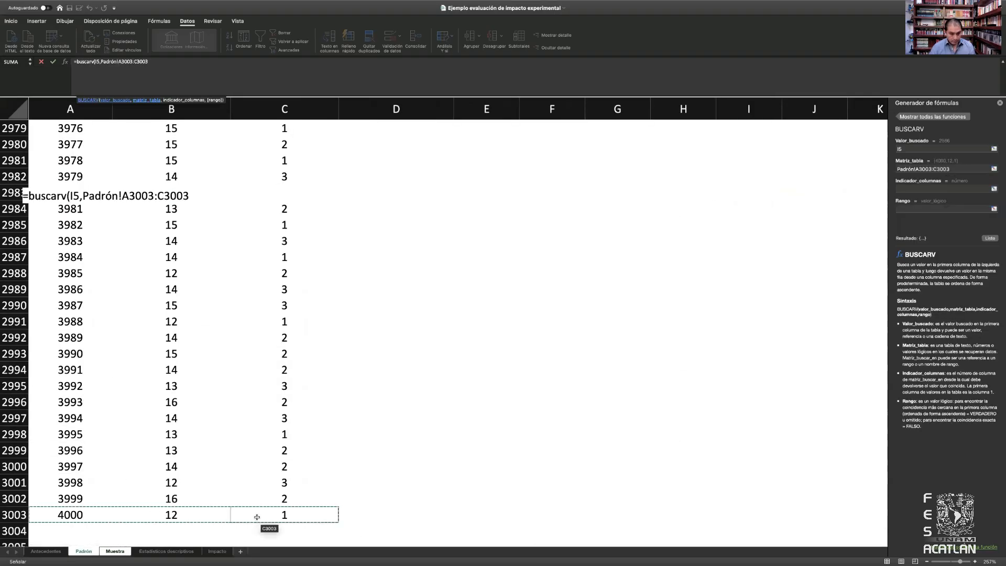
key("super+shift+Up")
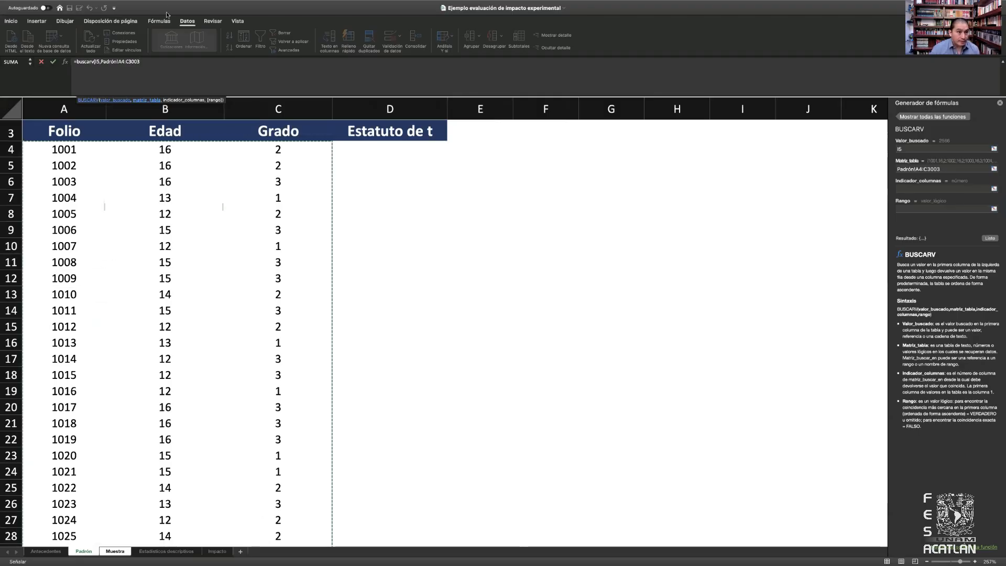
Make the Padrón range in the K5 formula absolute, as $A$4:$C$3003.
left_click(146, 61)
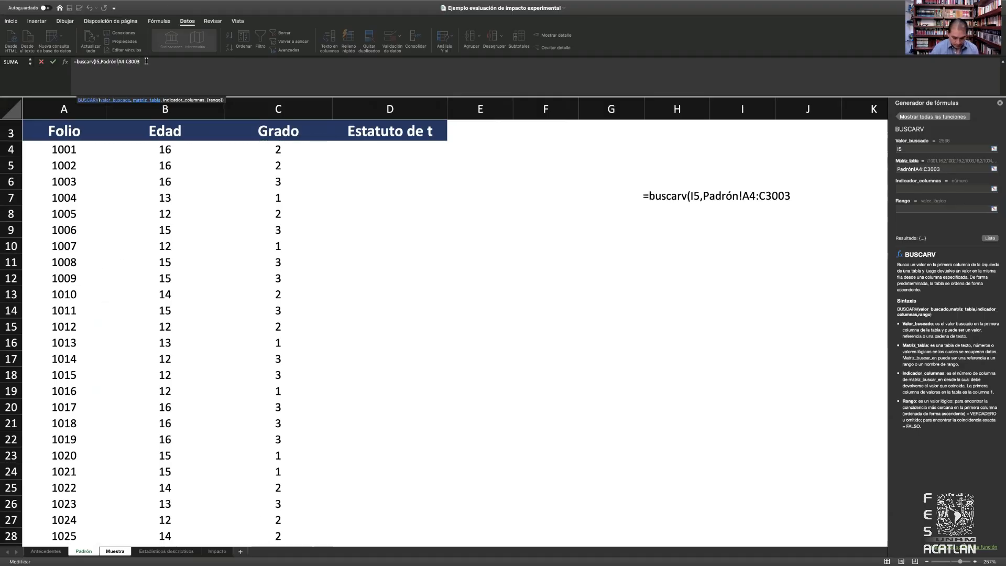
key("Left")
key("Left")
key("Left")
key("Left")
key("Left")
key("Left")
key("Left")
key("Left")
type("$")
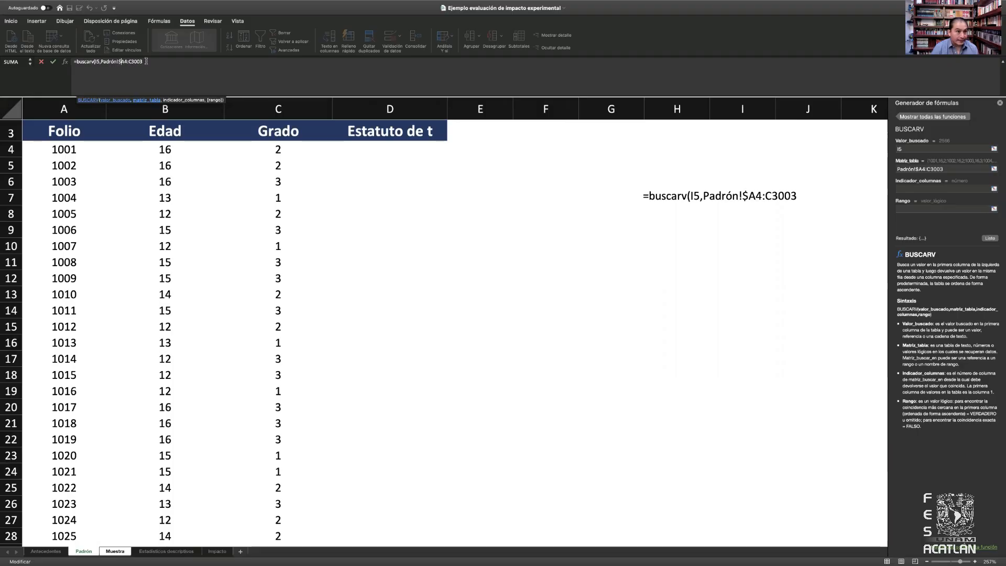
key("Right")
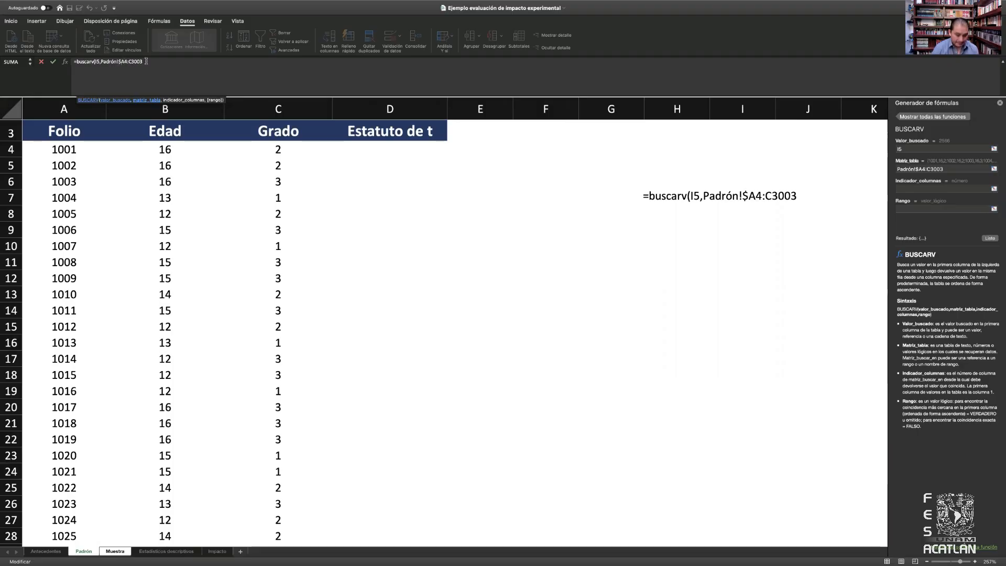
type("$")
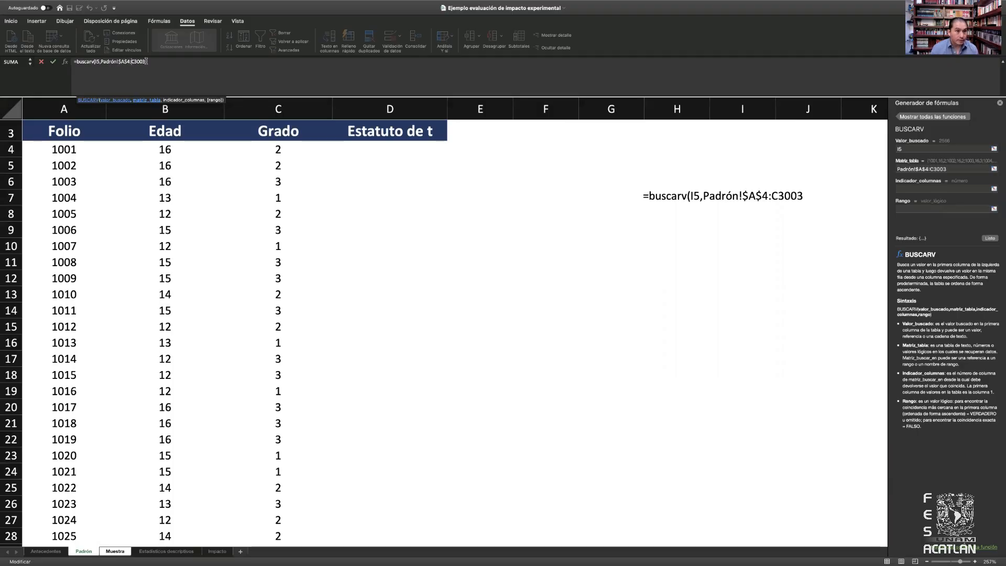
key("Right")
key("Right")
type("$")
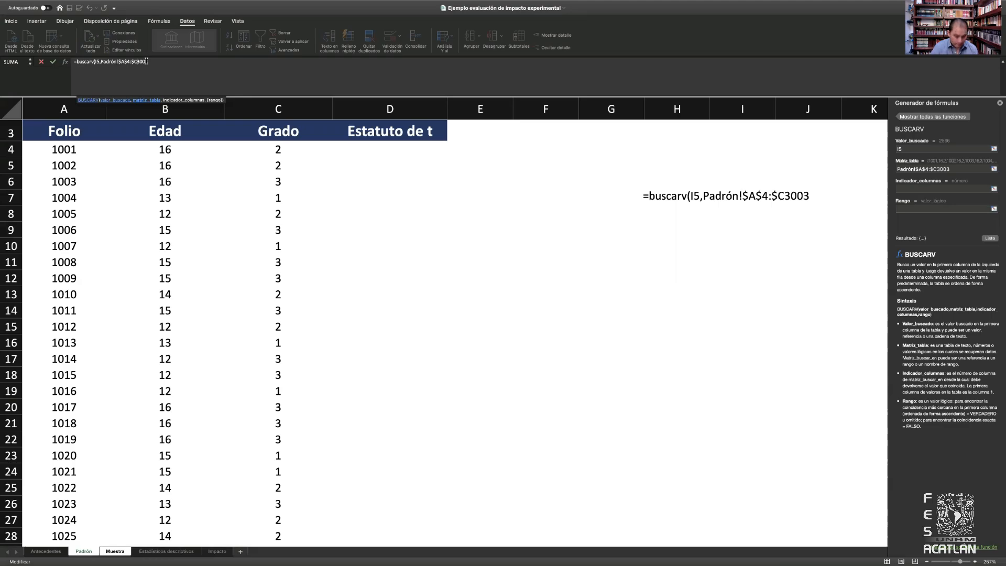
key("Right")
type("$")
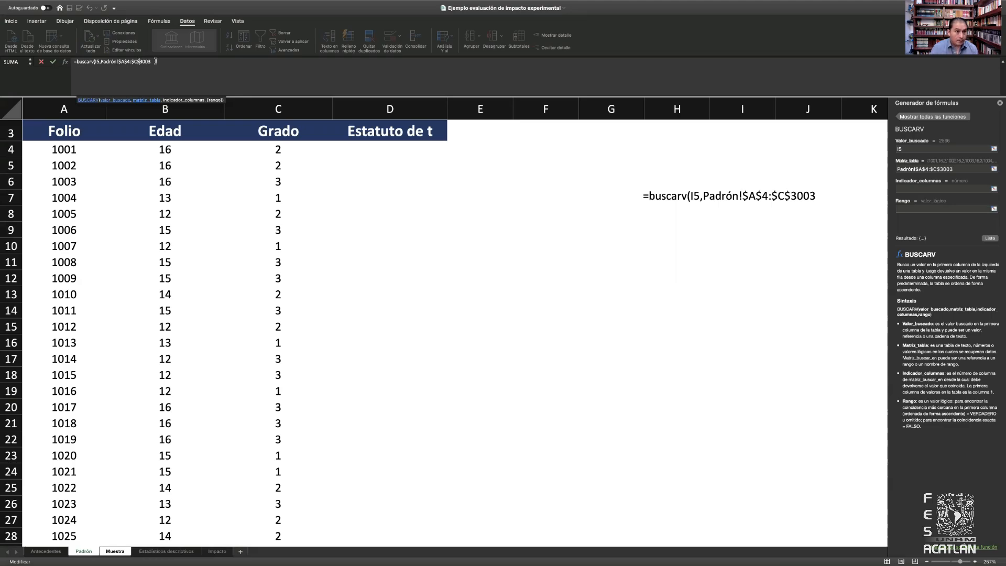
Complete the K5 formula with column index 2 and FALSO, and fill it down the second table's Edad column.
type(",")
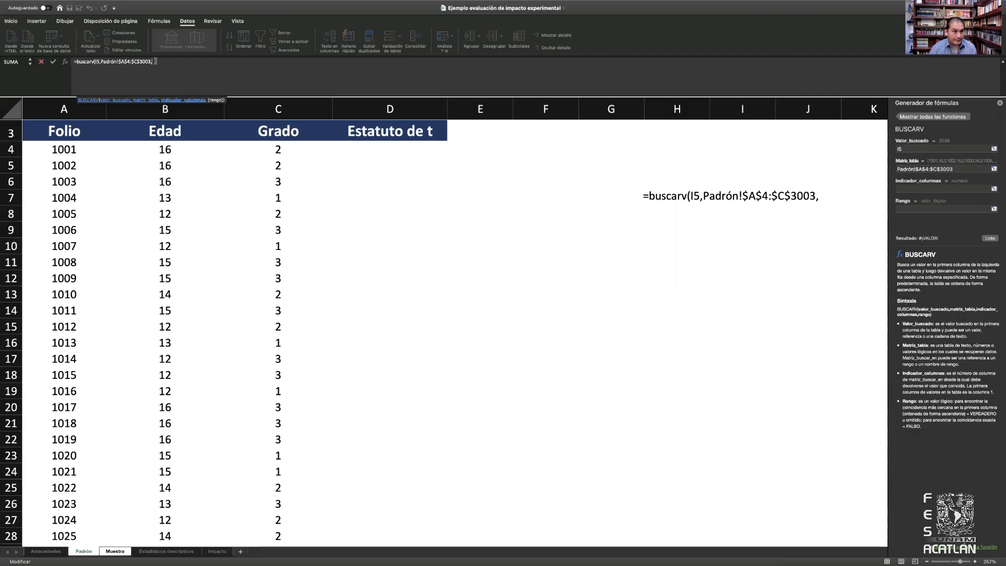
type("2,falso")
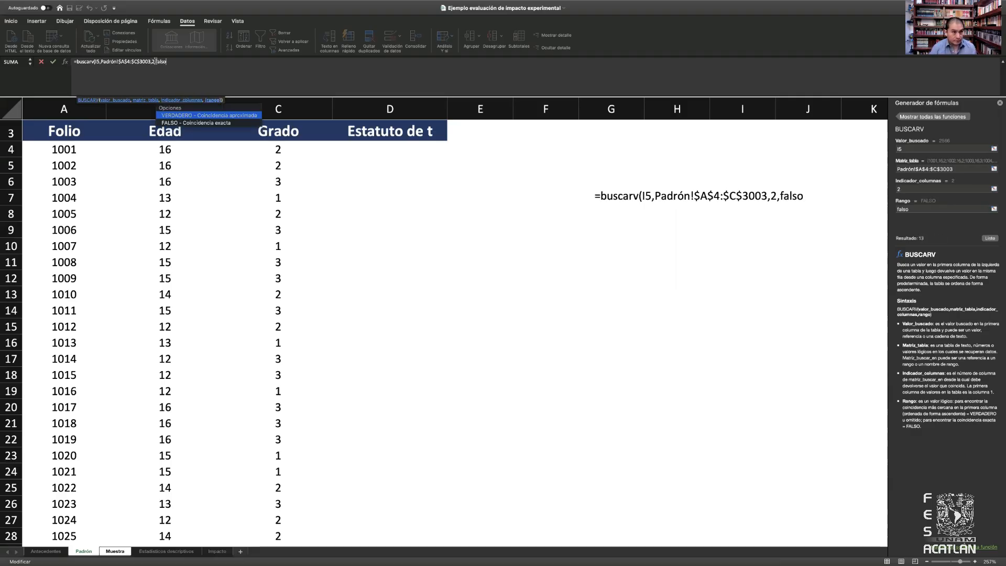
type(")")
key("Return")
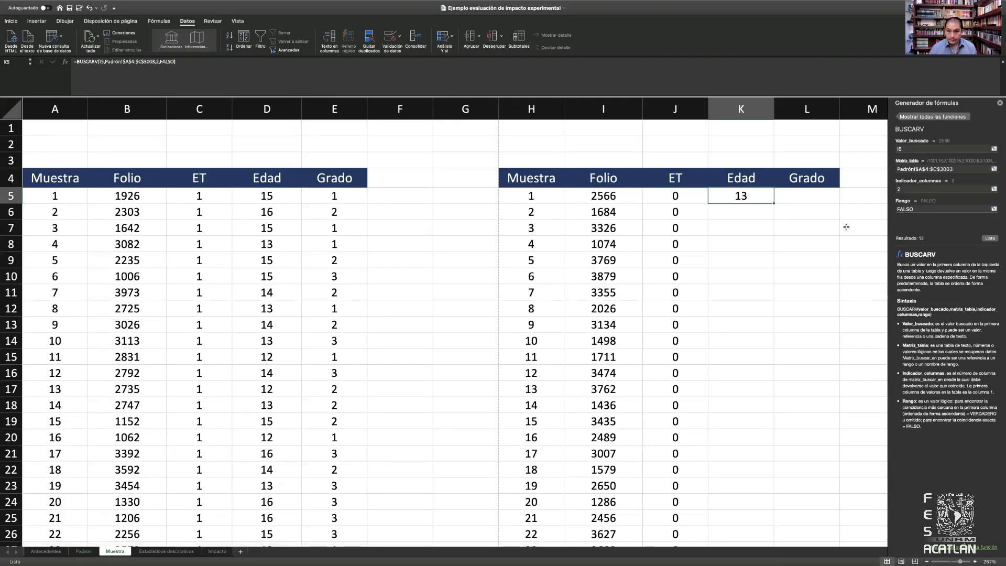
double_click(773, 203)
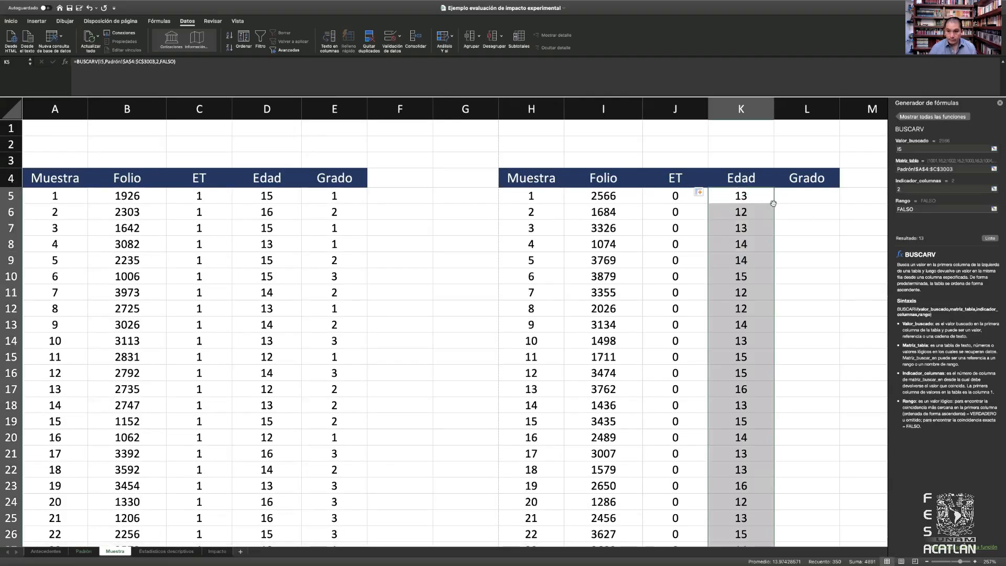
Copy the K5 formula into the first Grado cell, L5, and change its lookup value to I5 and its column index to 3.
left_click(766, 197)
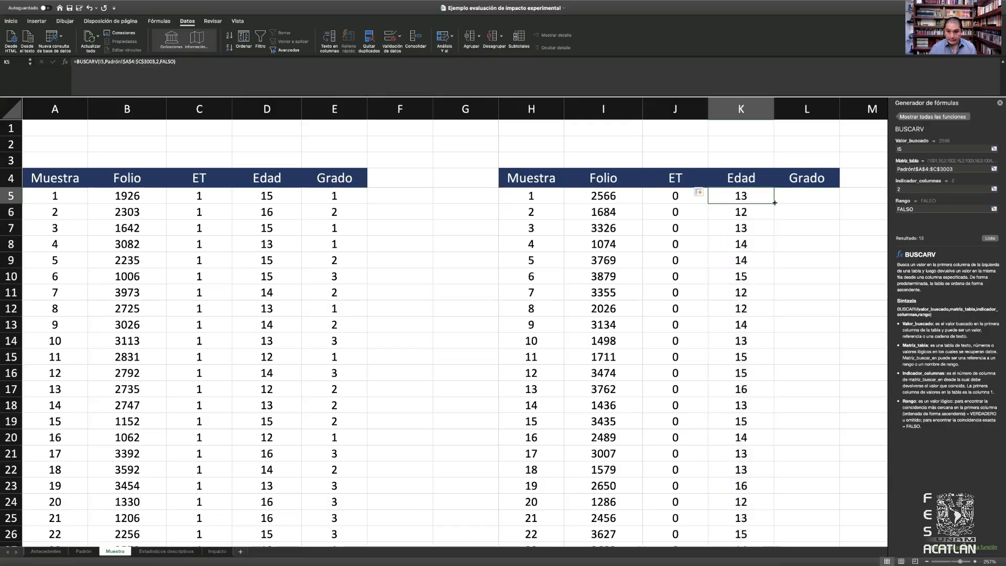
left_click_drag(775, 202, 811, 201)
double_click(807, 197)
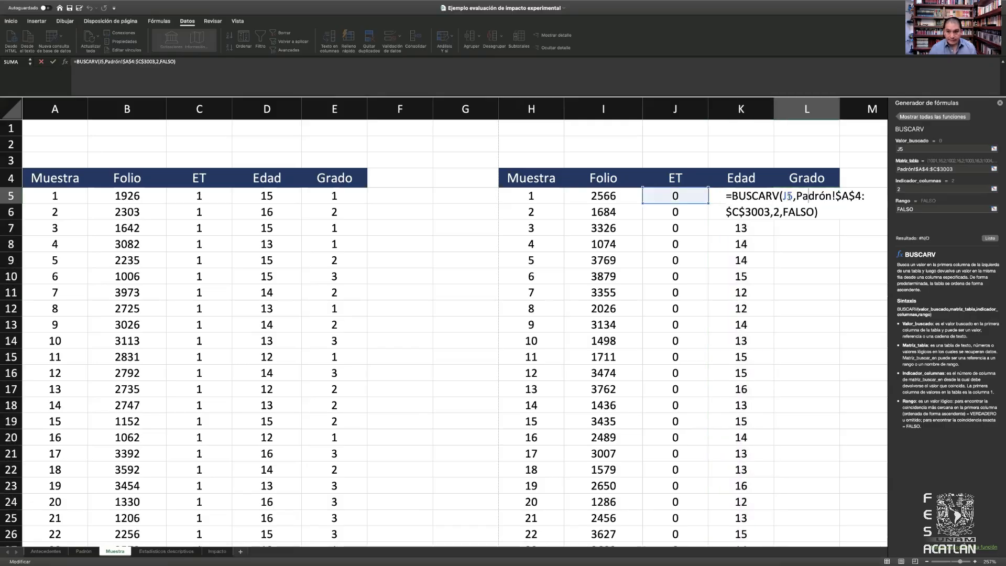
left_click(789, 196)
key("BackSpace")
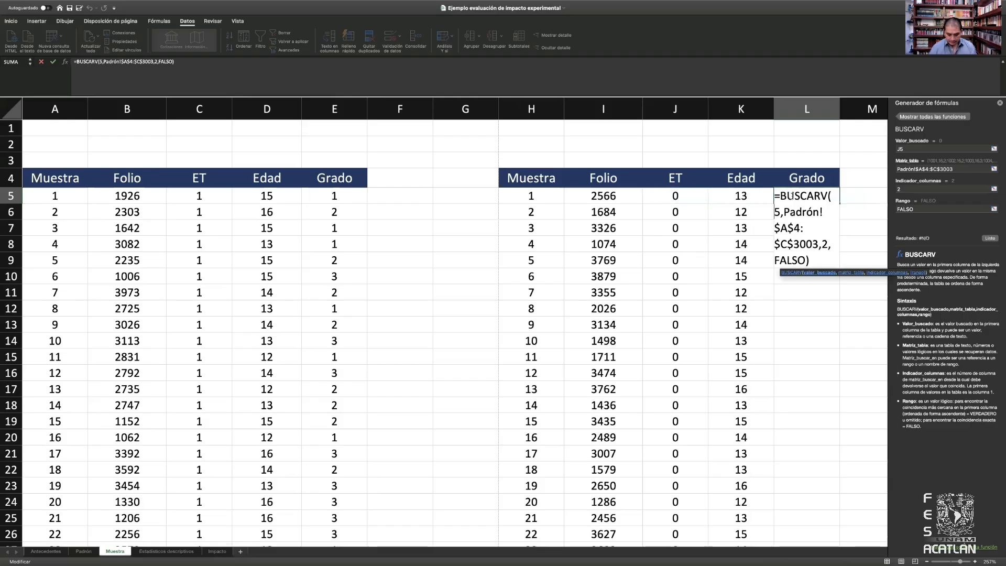
type("I")
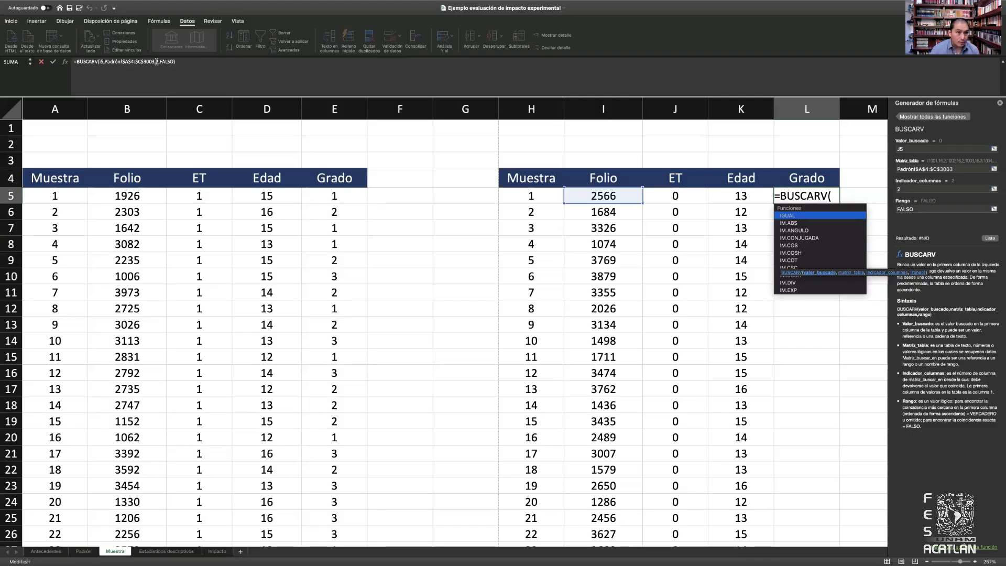
left_click(156, 62)
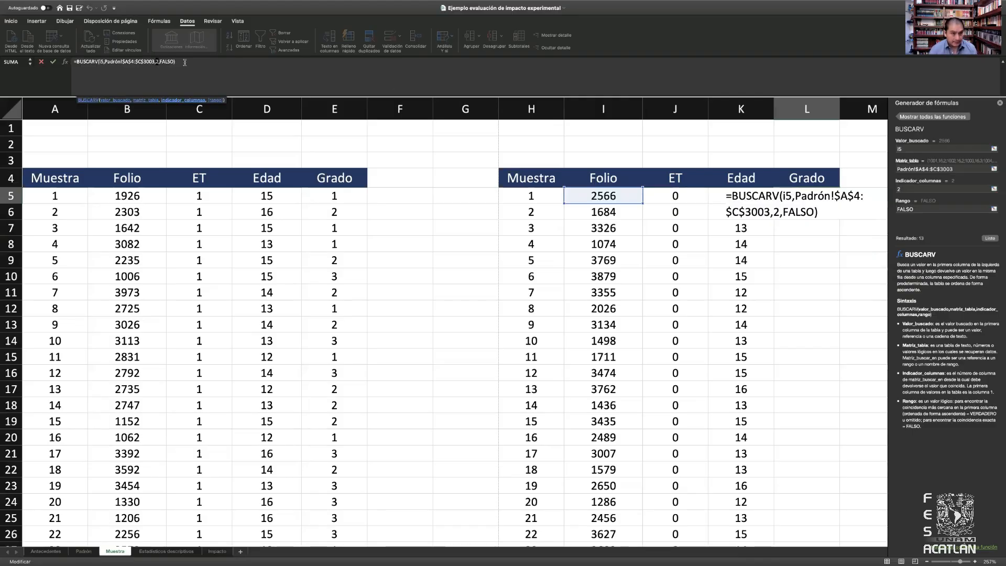
key("Delete")
type("3")
key("Return")
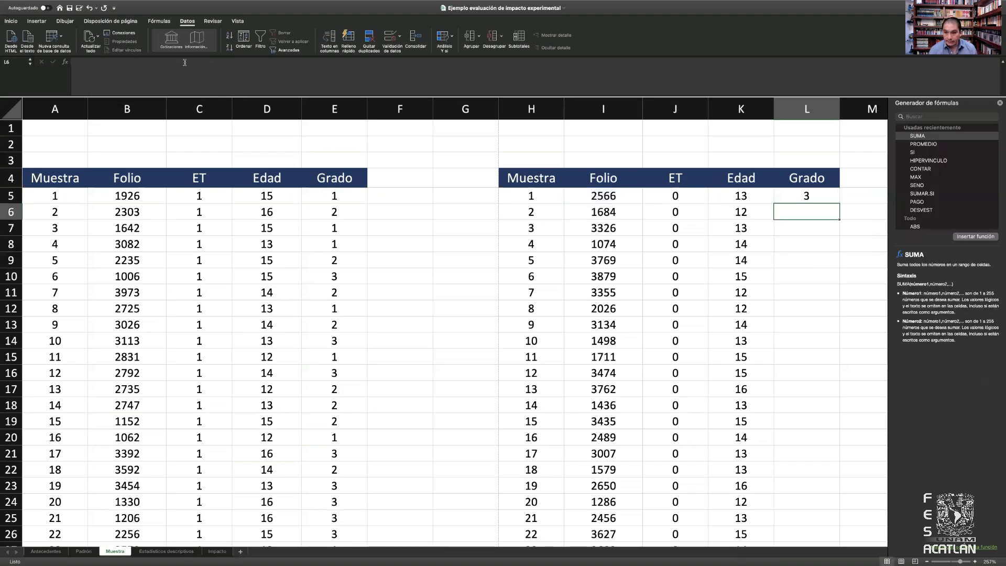
Fill the L5 formula down the Grado column of the second table.
key("Up")
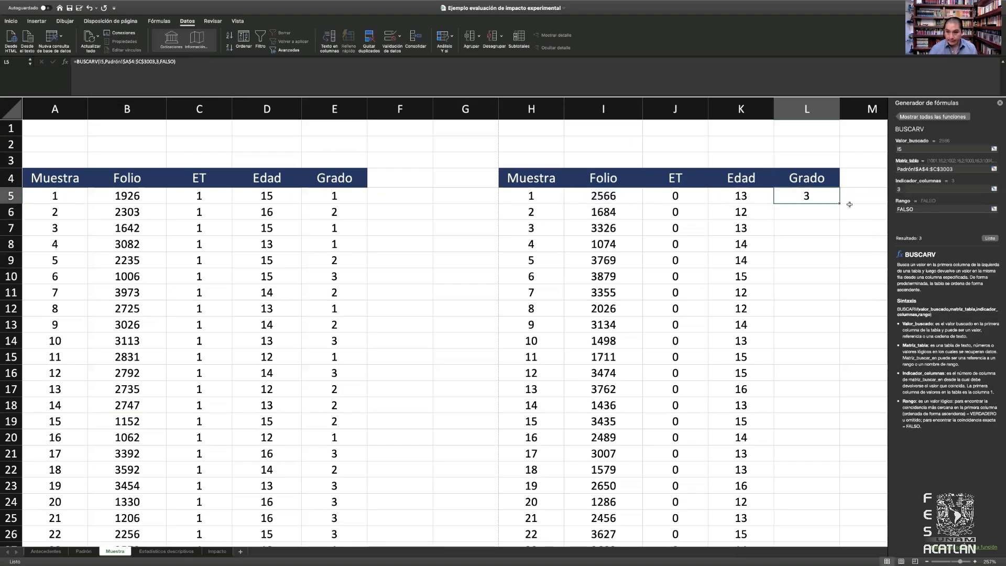
double_click(839, 202)
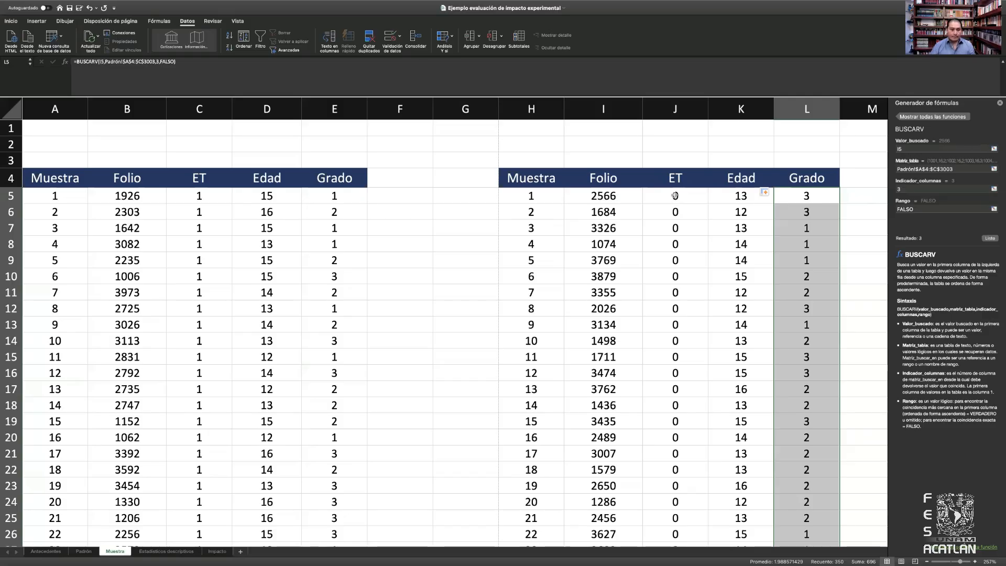
left_click(321, 376)
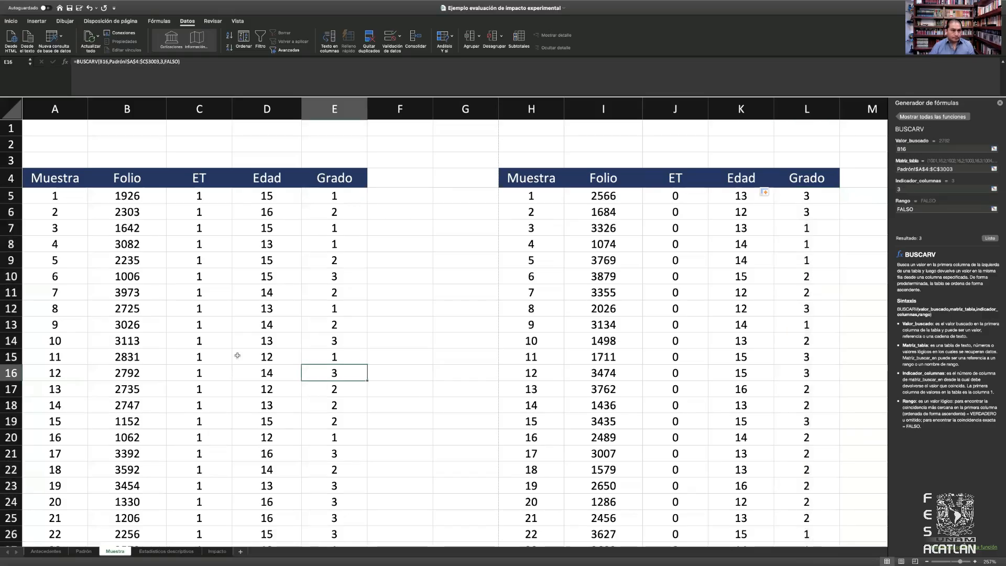
Add filters to the first table's header row and filter its Folio column to show only folio 1705.
left_click(143, 181)
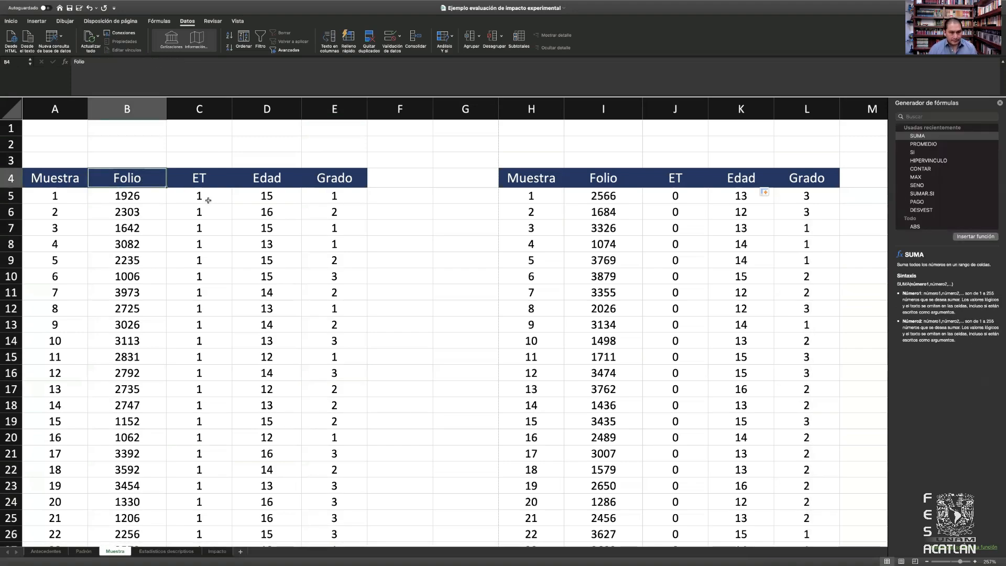
left_click(260, 38)
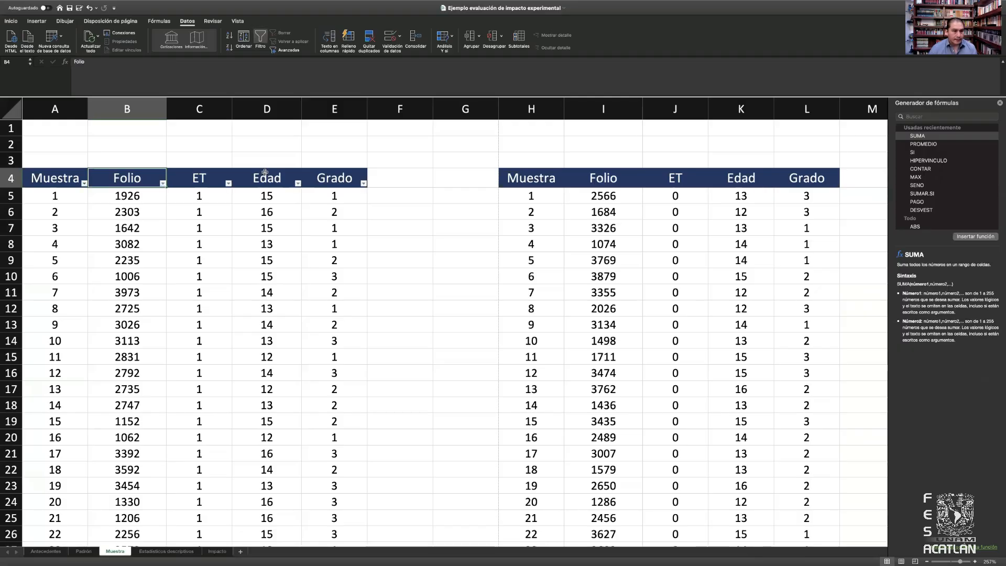
left_click(163, 183)
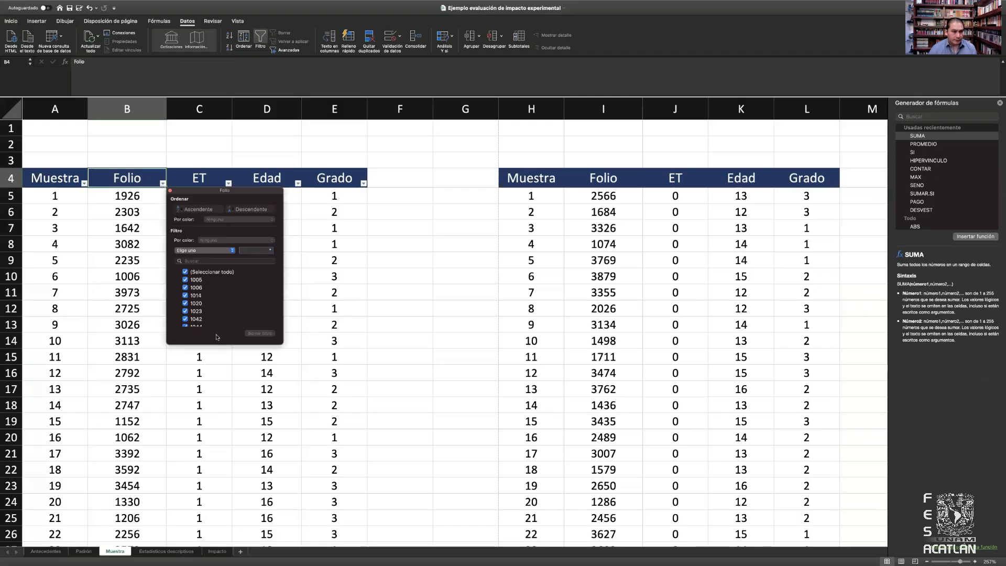
scroll(203, 270, "down", 5)
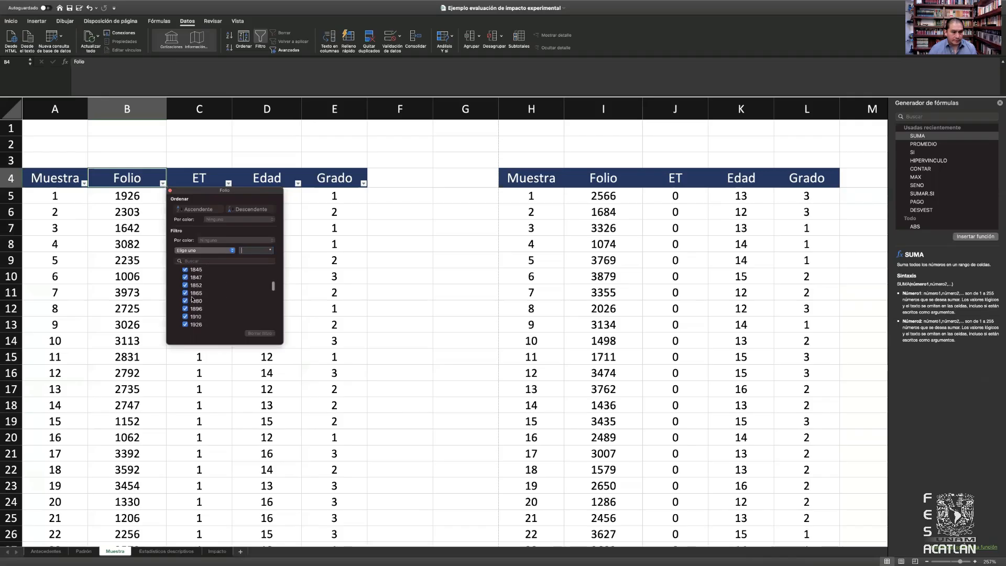
scroll(210, 288, "up", 10)
scroll(213, 292, "up", 3)
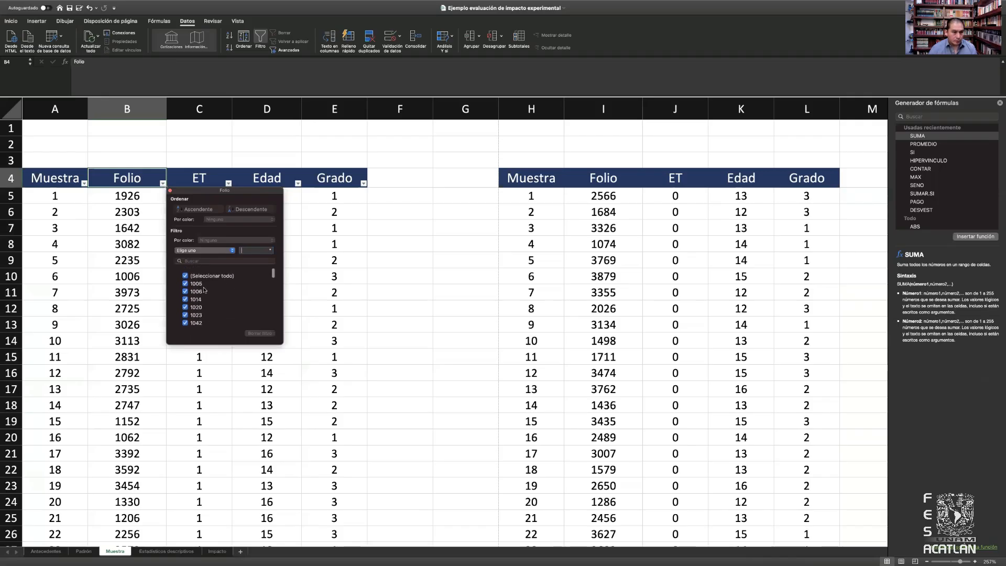
left_click(184, 272)
scroll(209, 311, "down", 5)
scroll(209, 311, "down", 4)
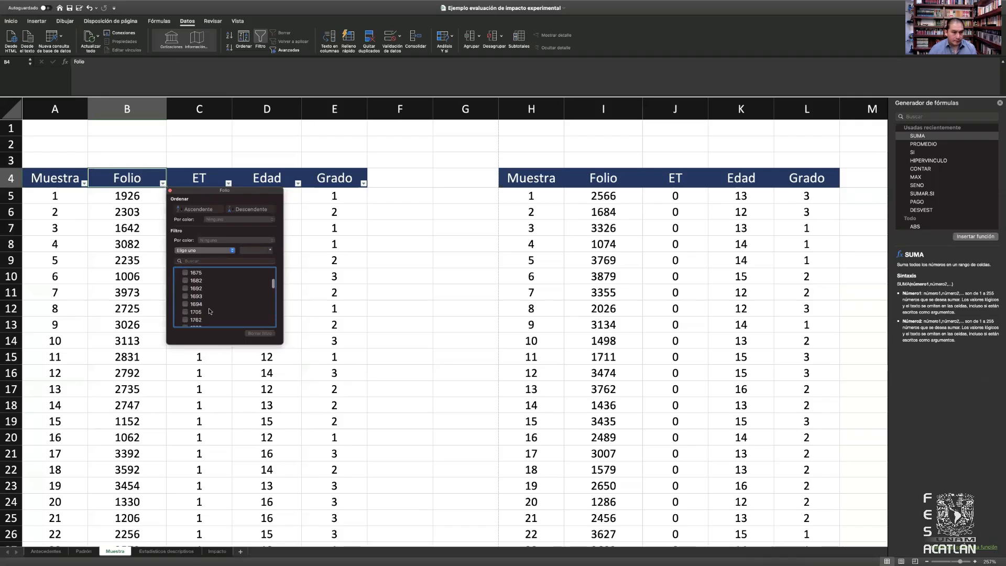
left_click(185, 313)
left_click(333, 306)
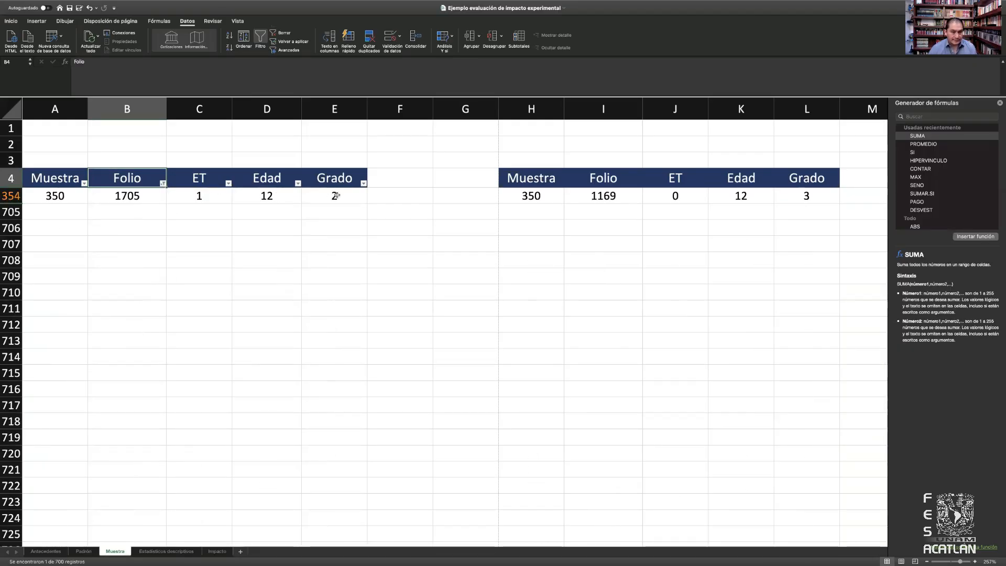
On the Padrón sheet, add filters to the header row and filter the Folio column to folio 1705.
left_click(89, 552)
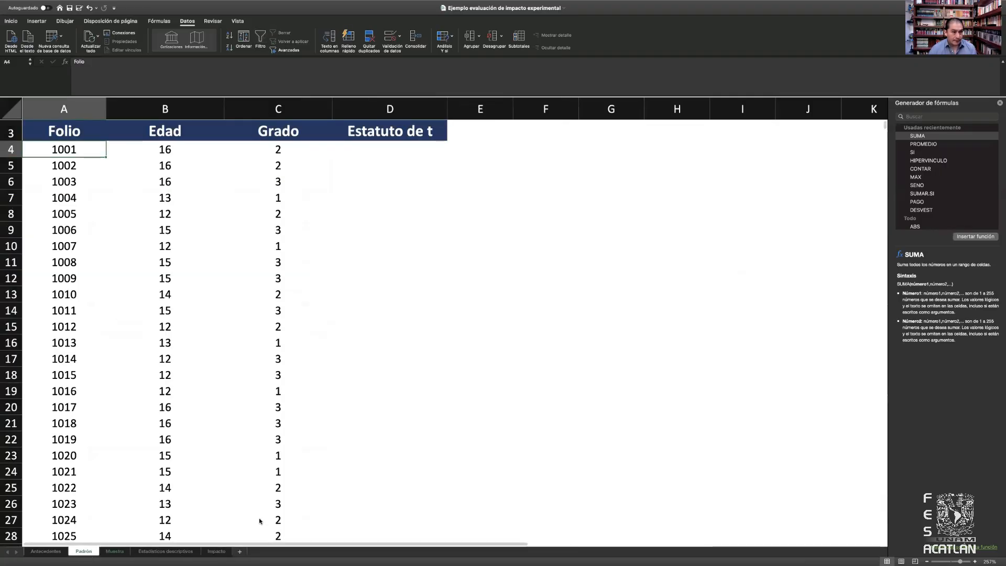
left_click(76, 132)
left_click(260, 37)
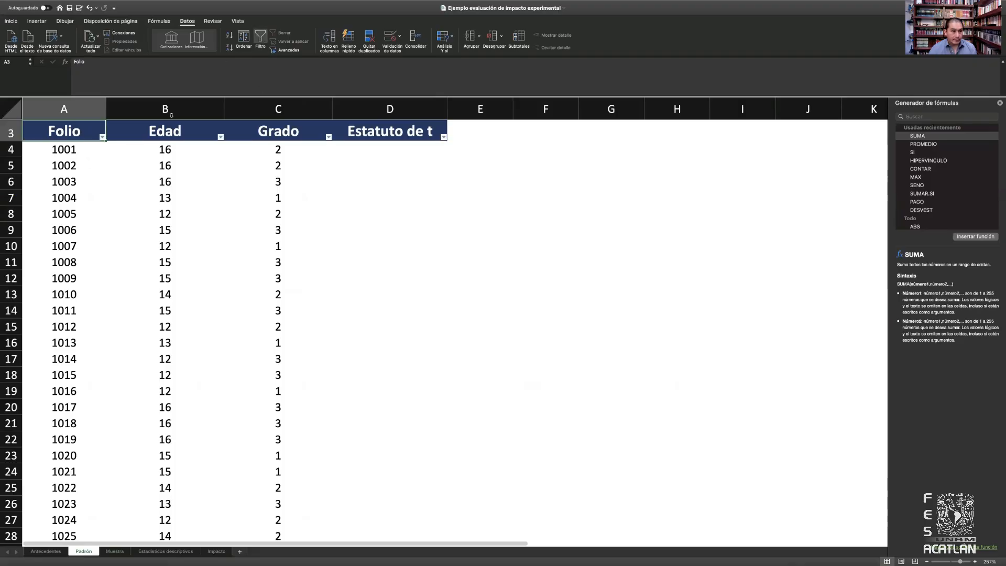
left_click(102, 136)
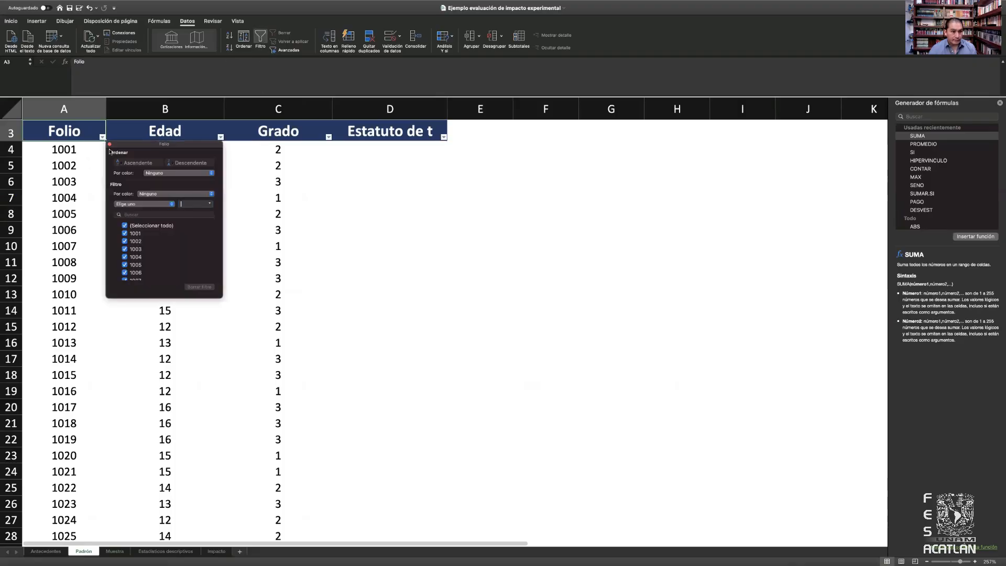
left_click(156, 215)
type("17")
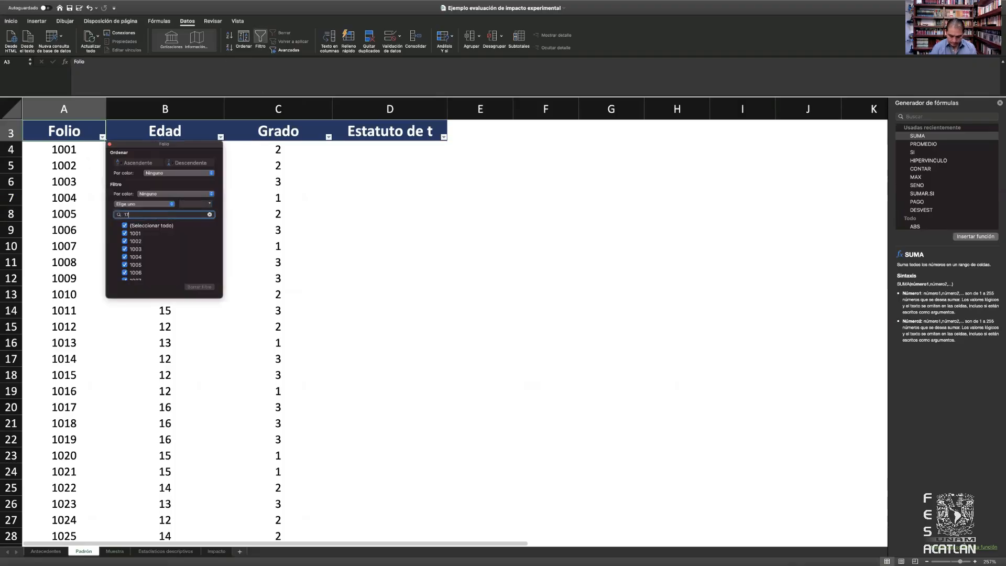
type("05")
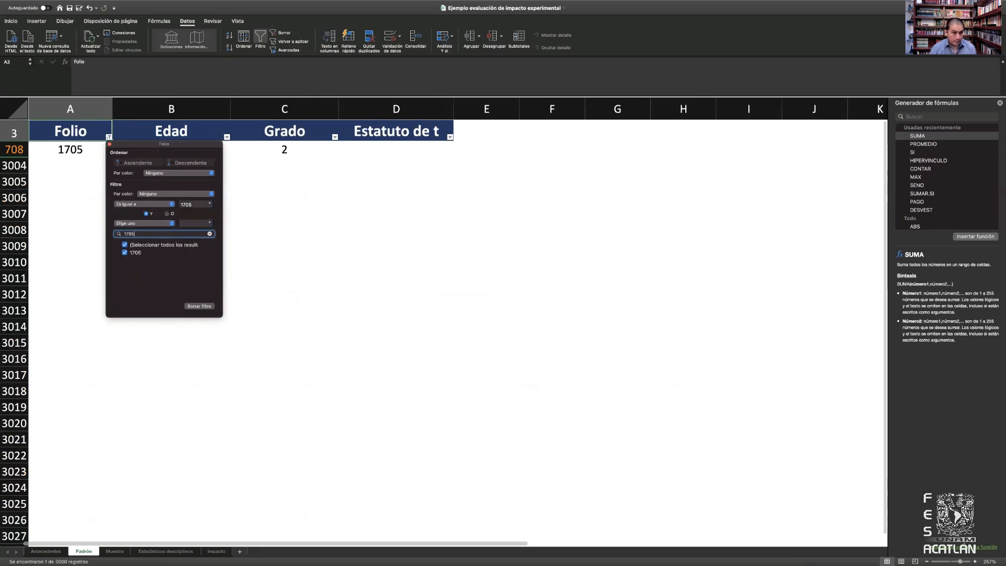
left_click(307, 217)
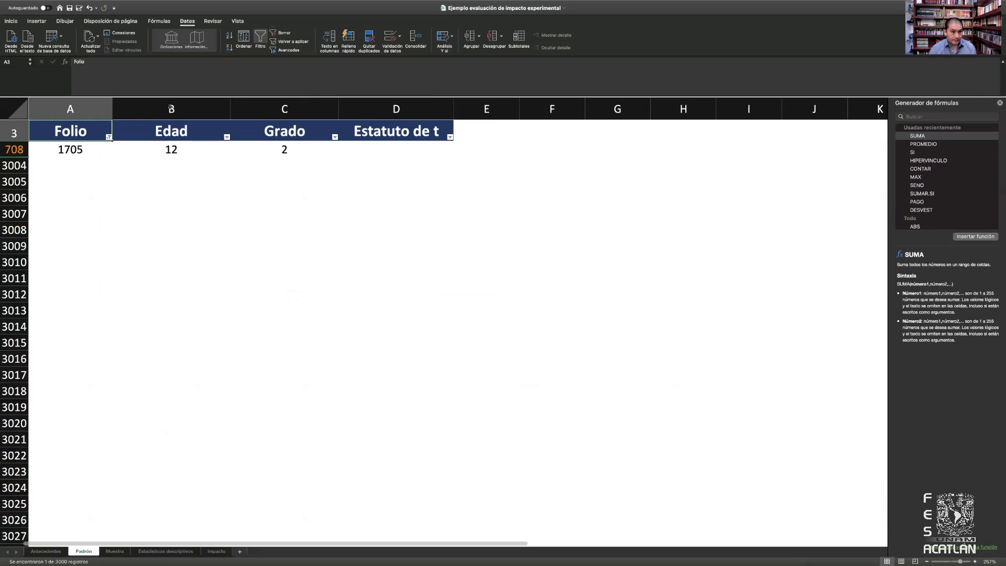
Check the Edad and Grado of folio 1705 on the Padrón sheet, and remove the filters from the Padrón and Muestra sheets.
left_click(185, 151)
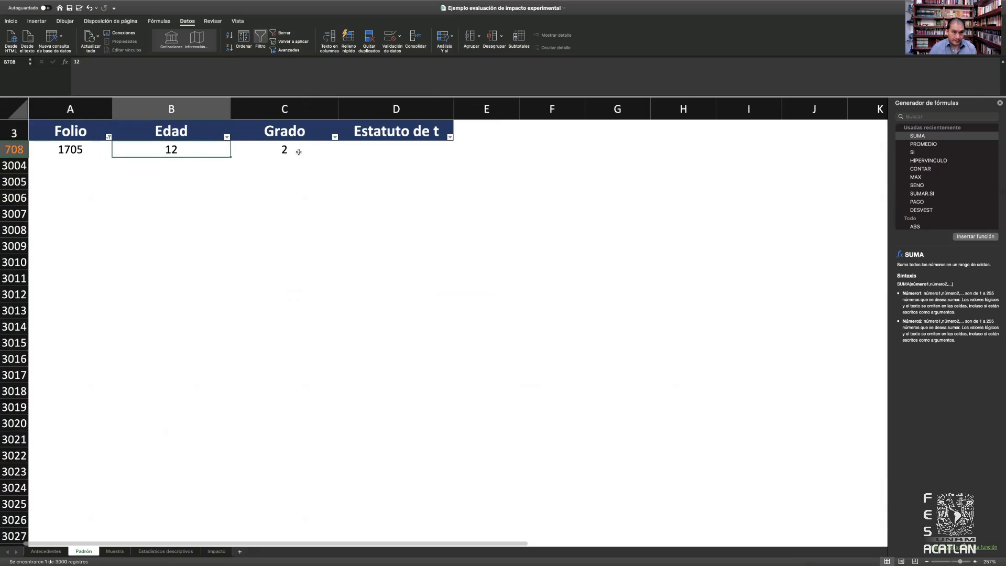
left_click(292, 152)
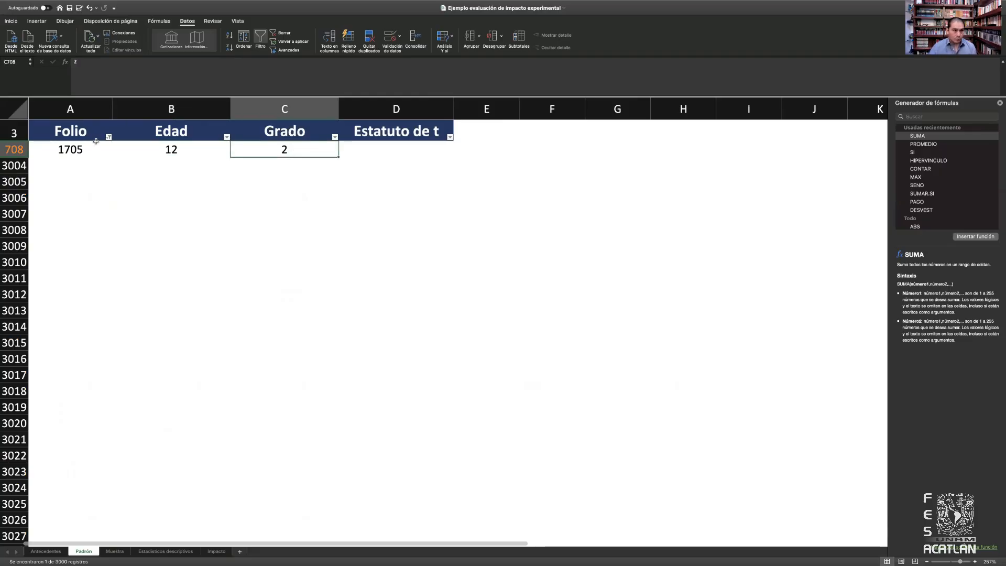
left_click(260, 38)
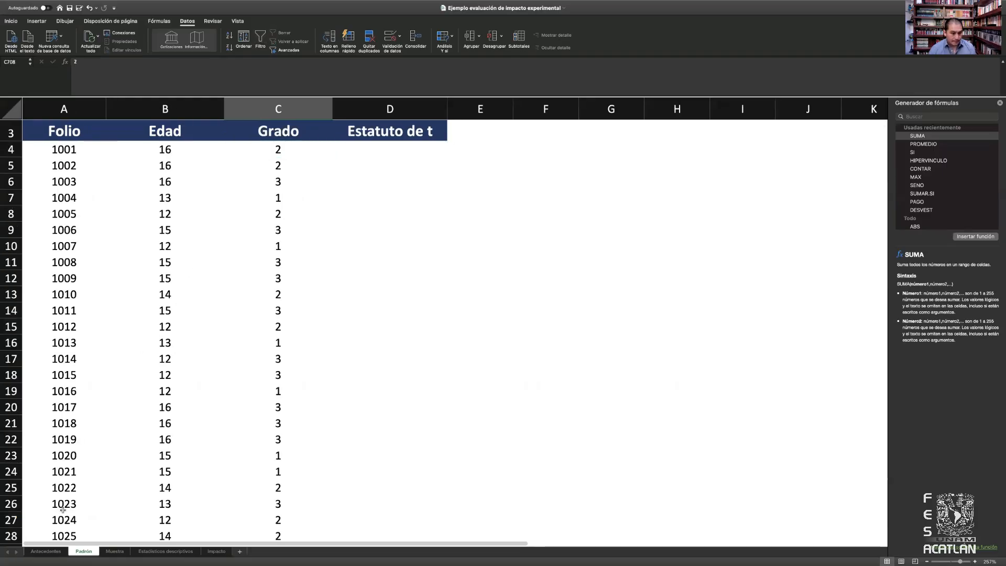
left_click(115, 551)
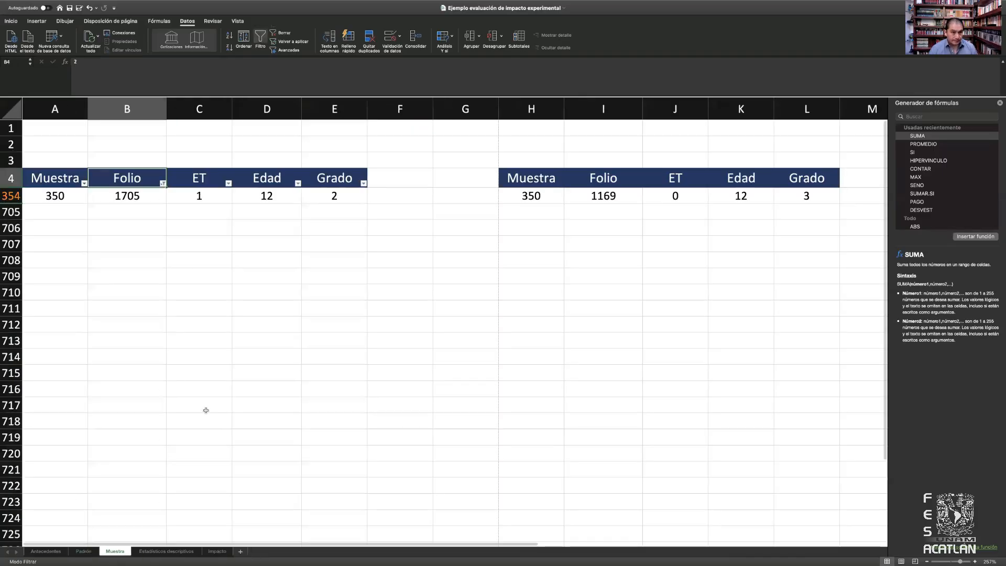
left_click(262, 37)
left_click(246, 214)
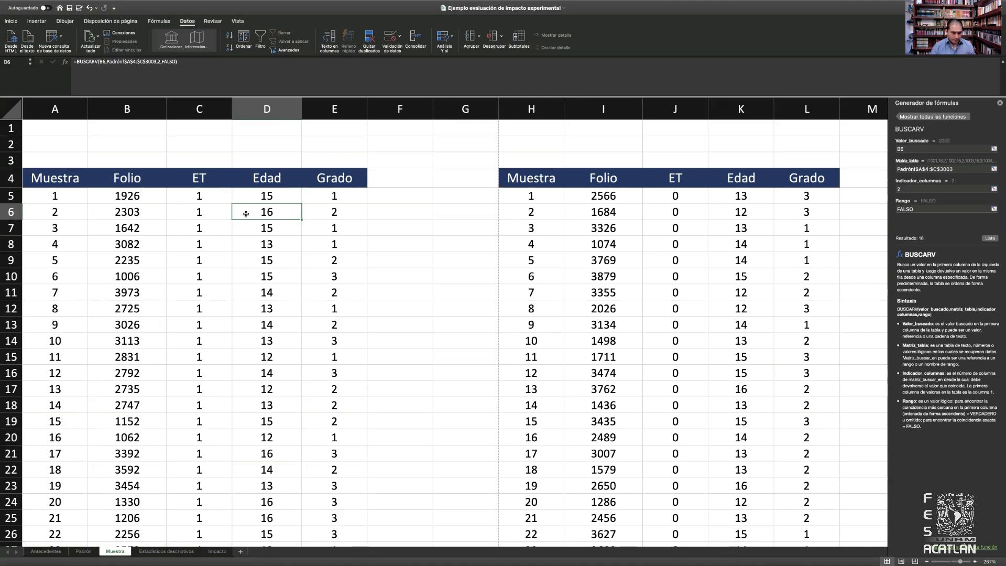
On the Estadísticos descriptivos sheet, enter the title EDAD MEDIA SEGÚN GRUPO in cell C2 above the first table.
left_click(164, 551)
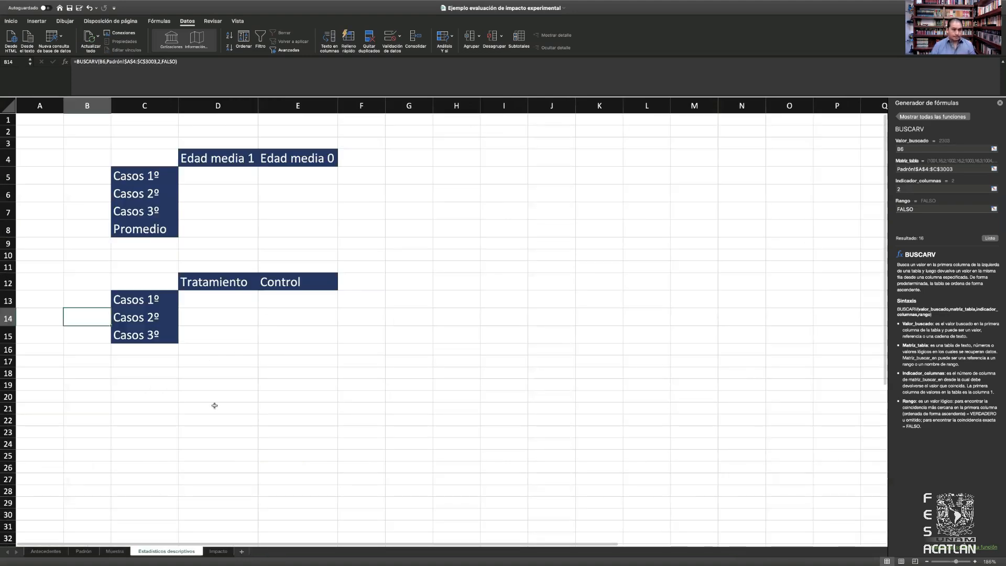
left_click(237, 174)
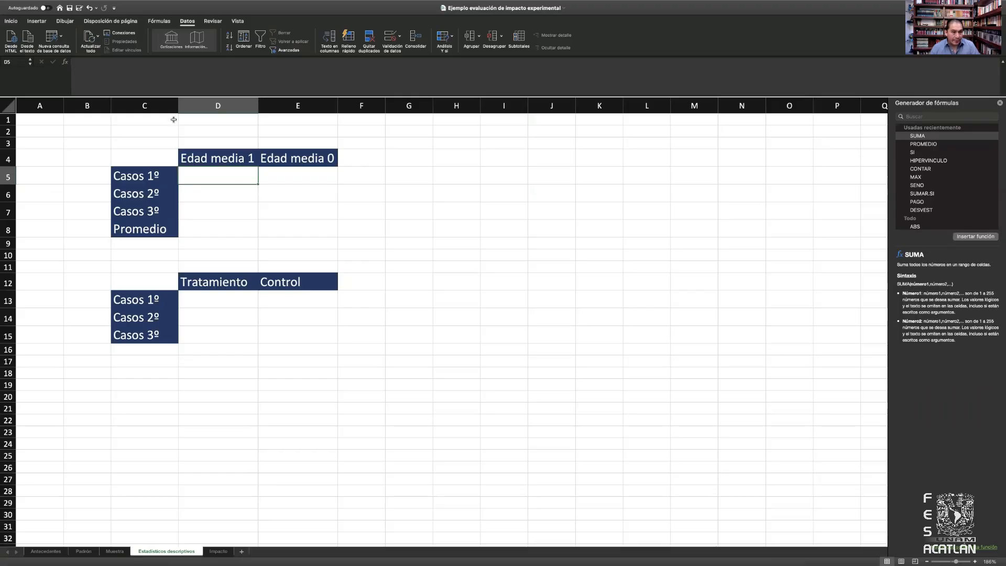
left_click(160, 129)
type("ED")
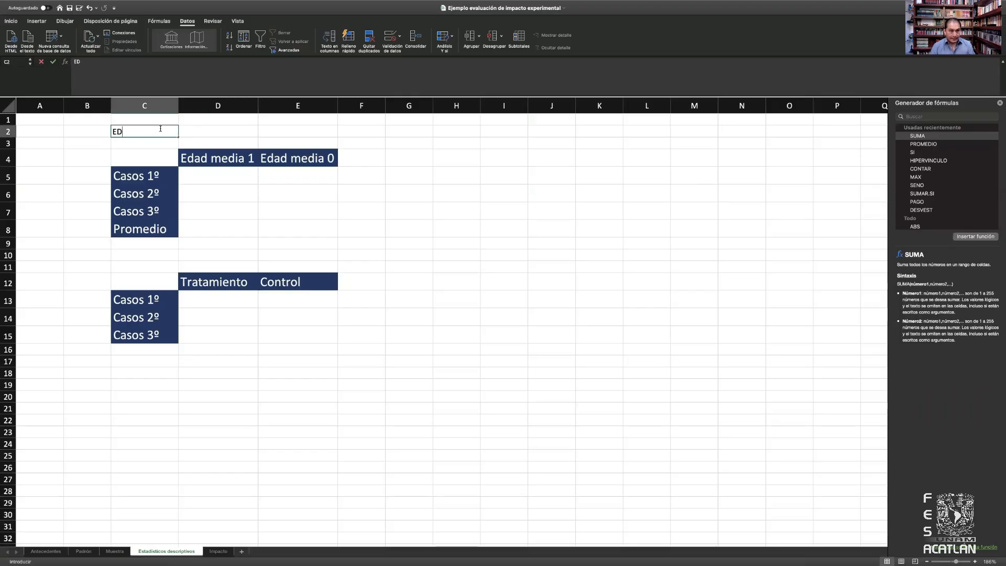
type("AD MEDIA")
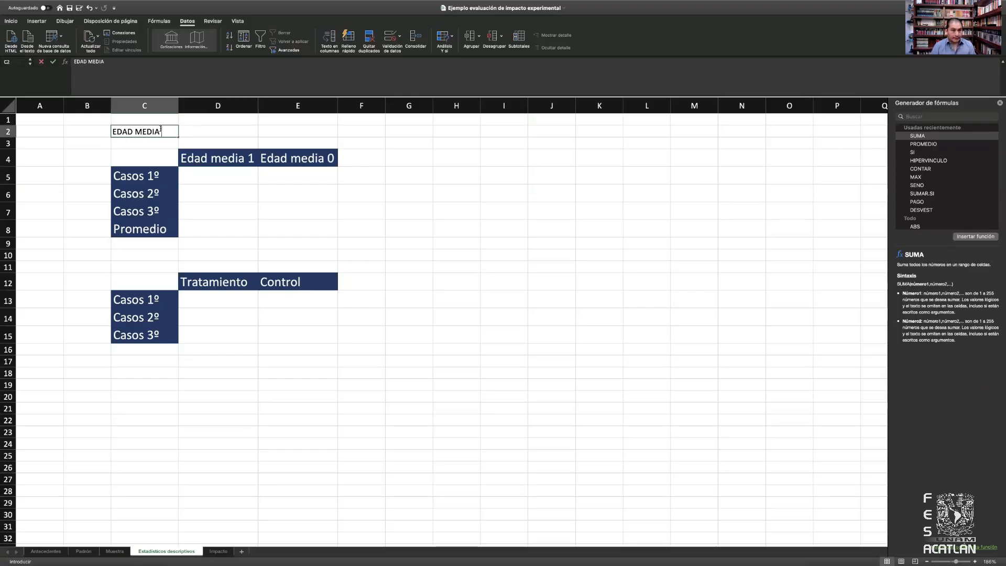
type(" SEG")
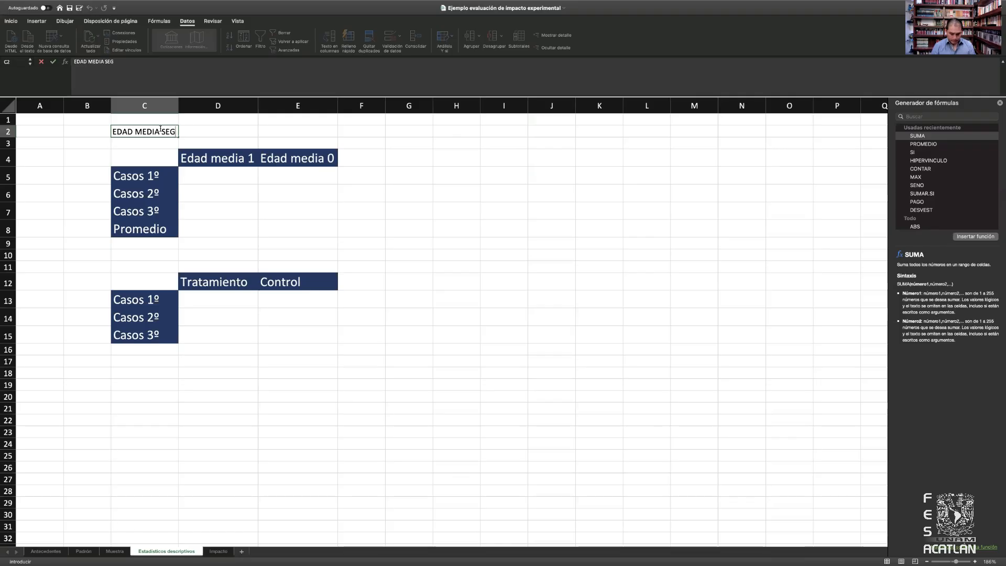
type("ÚN GRUPO")
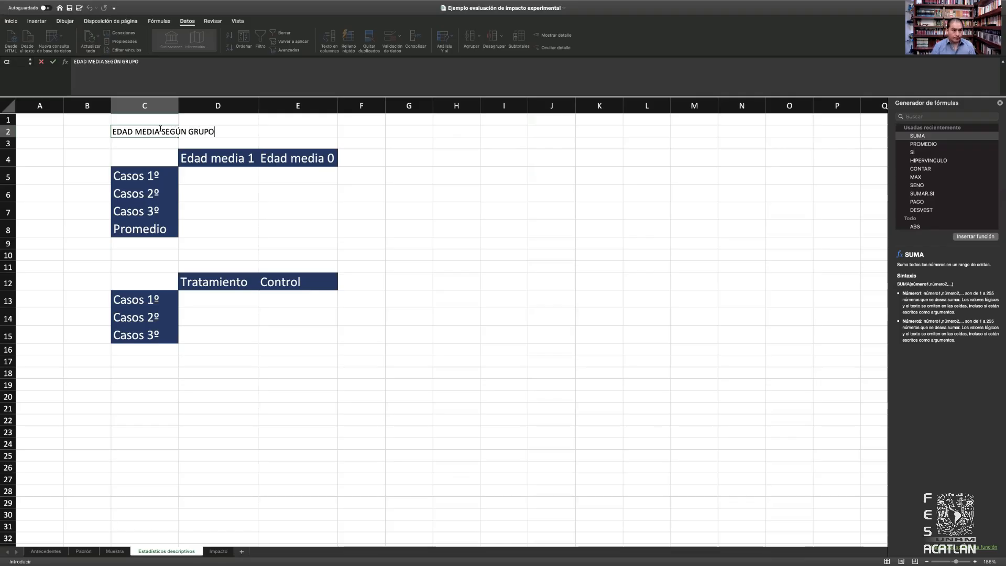
key("Return")
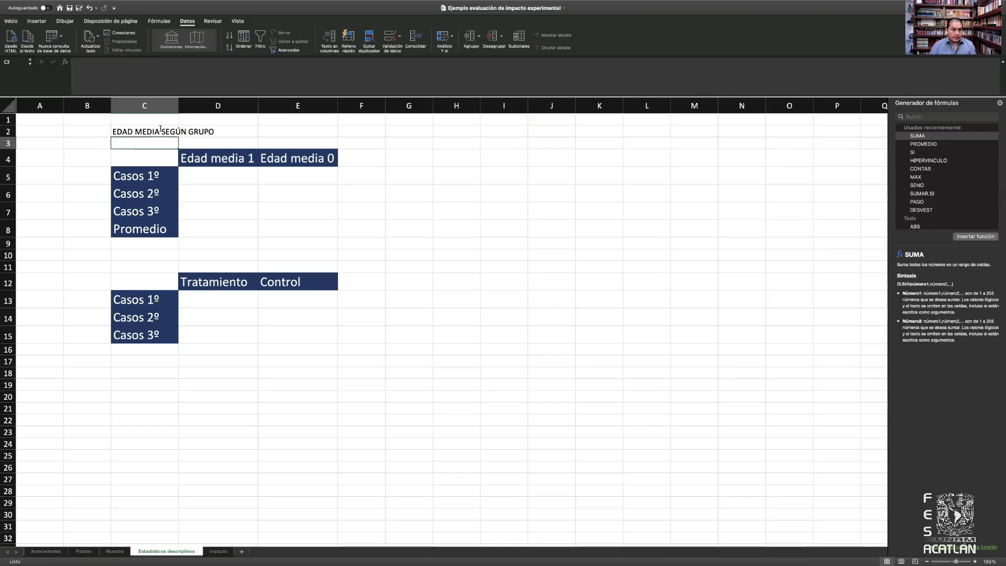
Review the age table's Edad media 1 header and its Casos 1º to Casos 3º rows, ending on cell D5.
key("Right")
key("Down")
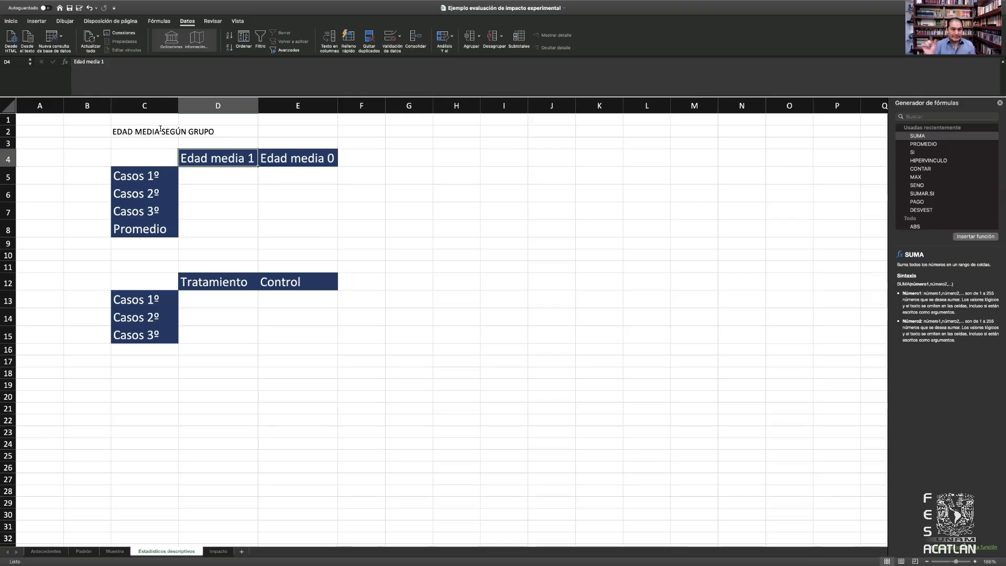
key("Down")
key("Left")
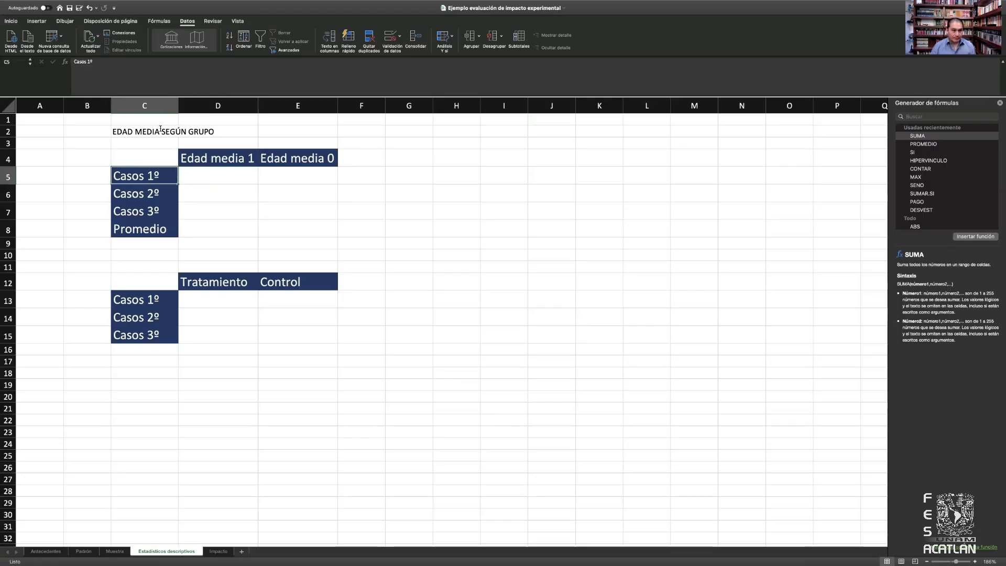
key("Down")
key("Down")
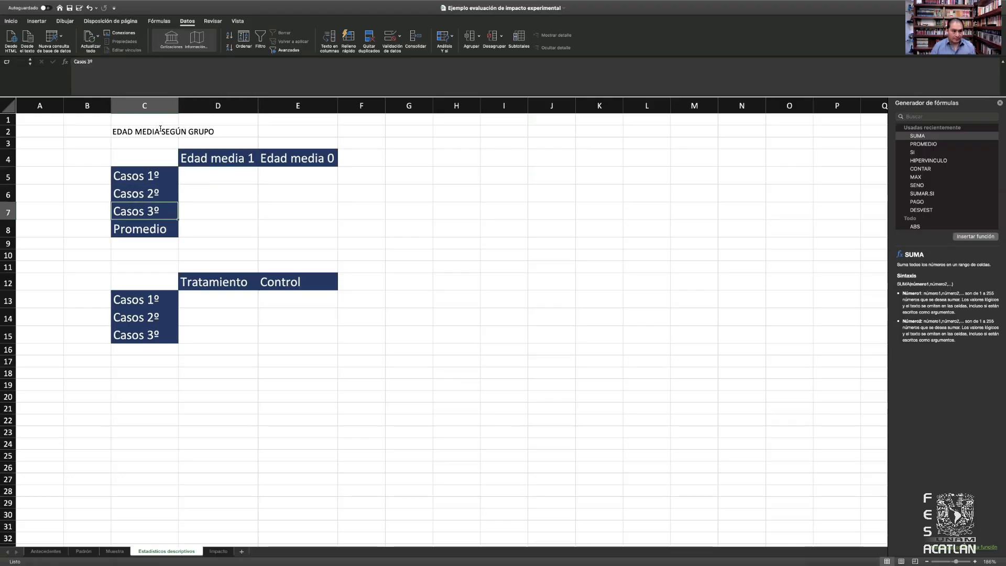
key("Right")
key("Up")
key("Up")
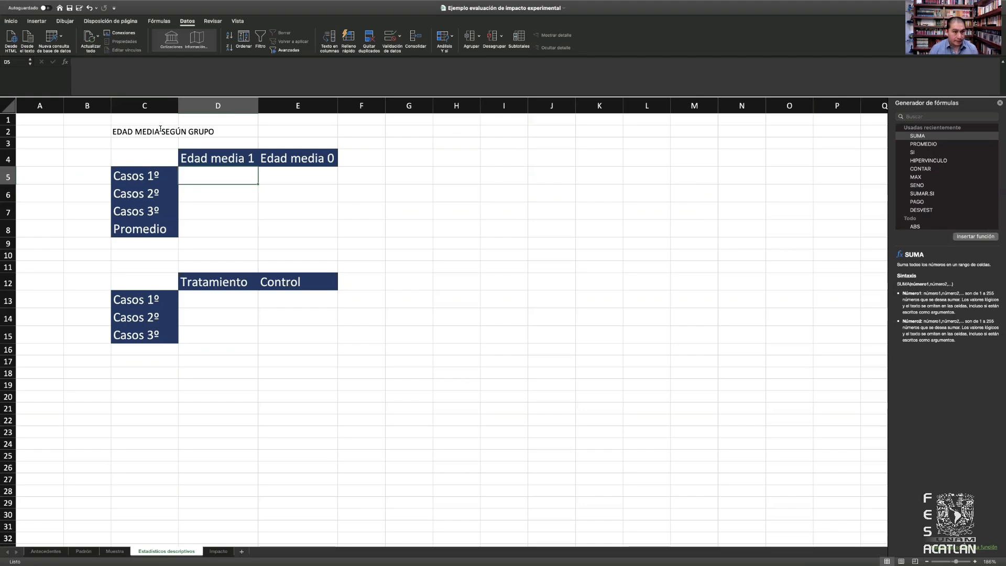
Start a PROMEDIO.SI.CONJUNTO formula in D5 with the Edad values Muestra!D5:D354 as the average range.
type("=")
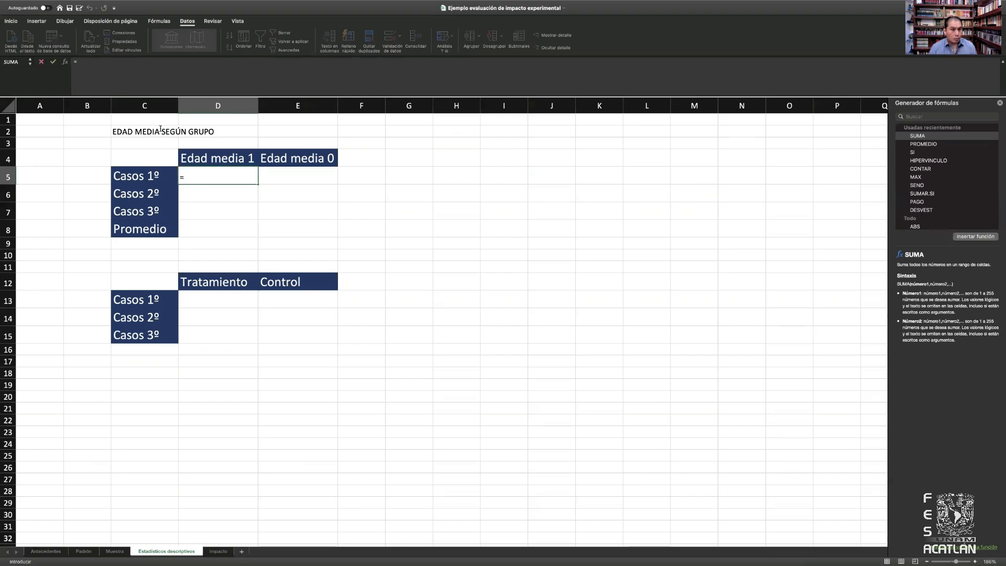
type("pro")
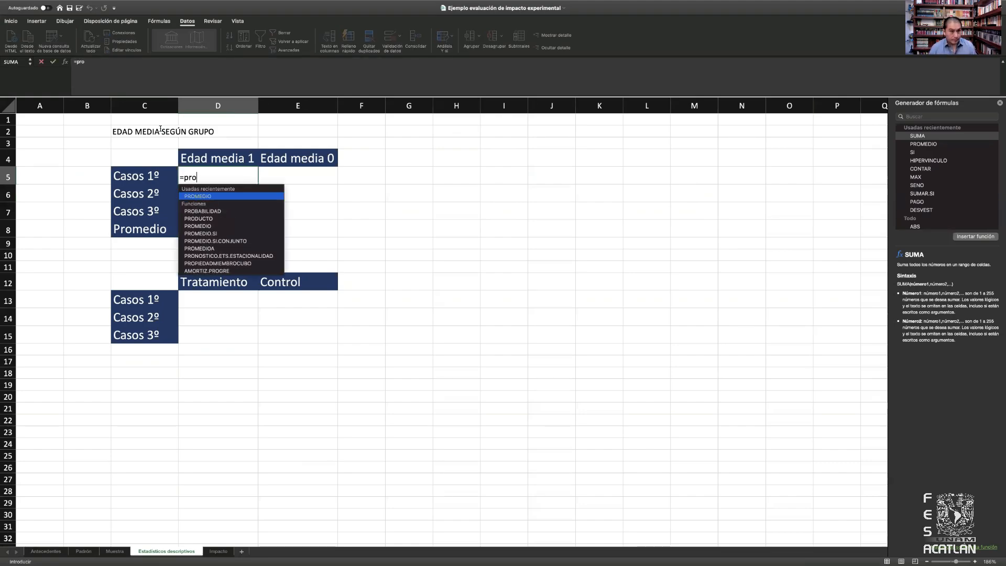
type("medio")
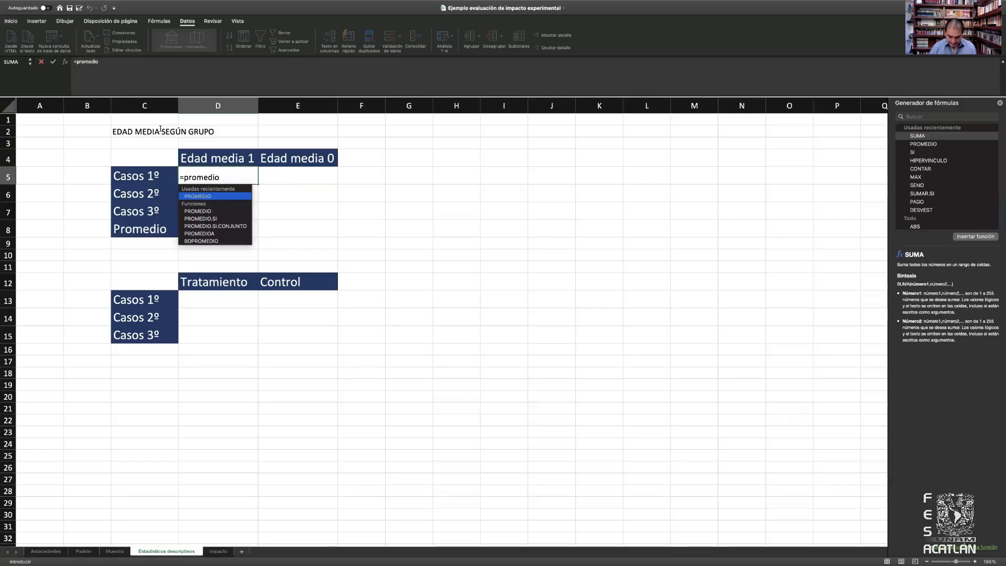
type(".si")
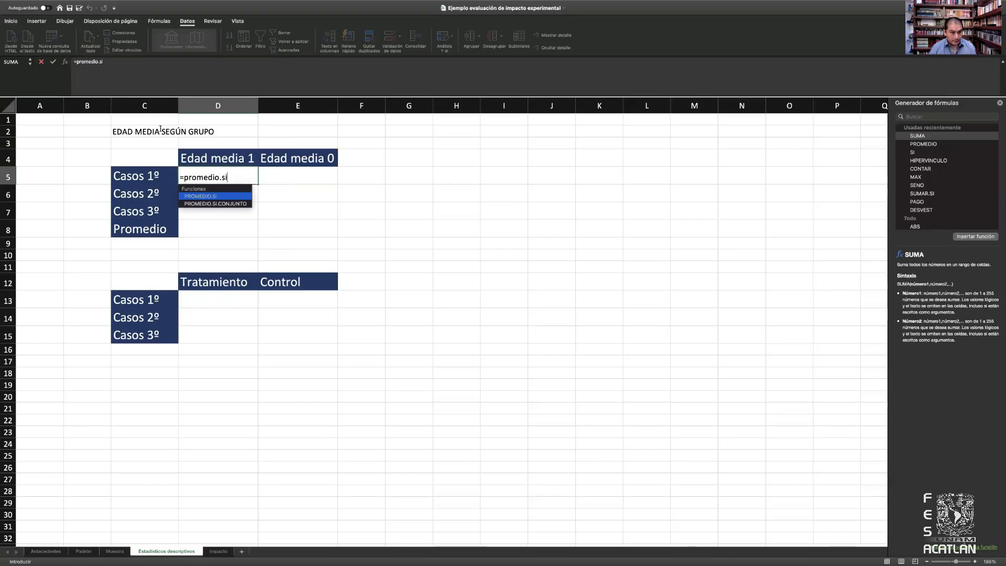
type(".conjunto")
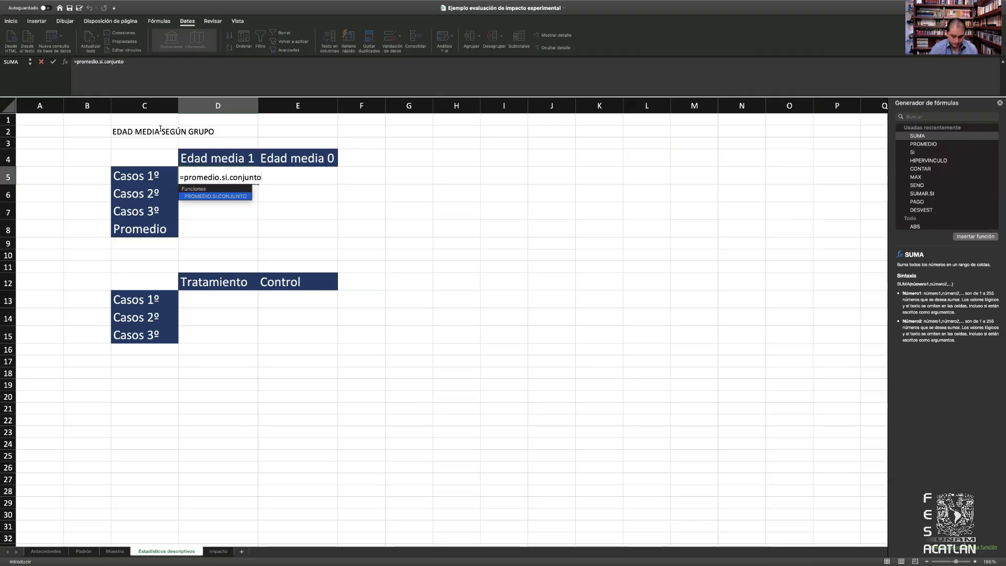
type("(")
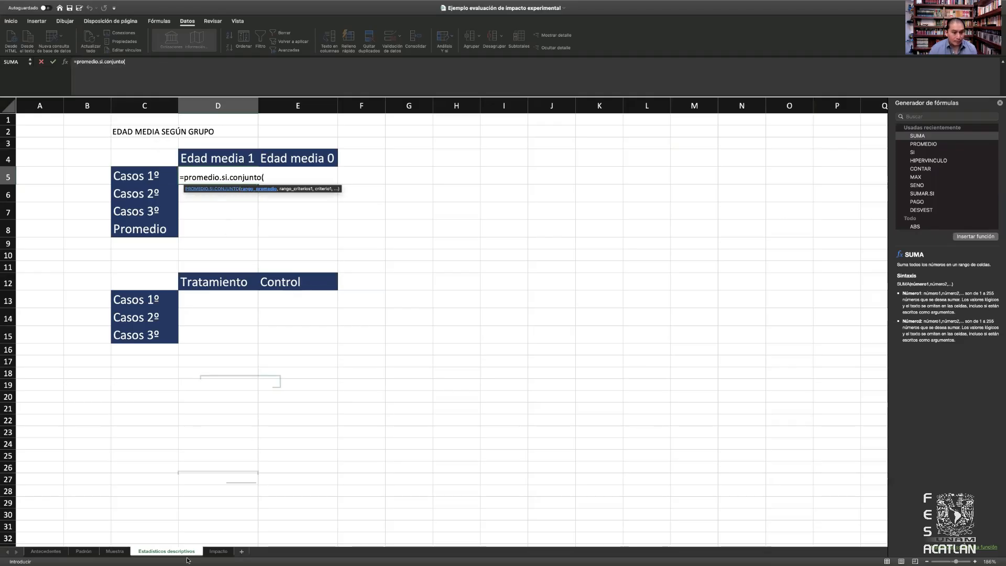
left_click(115, 552)
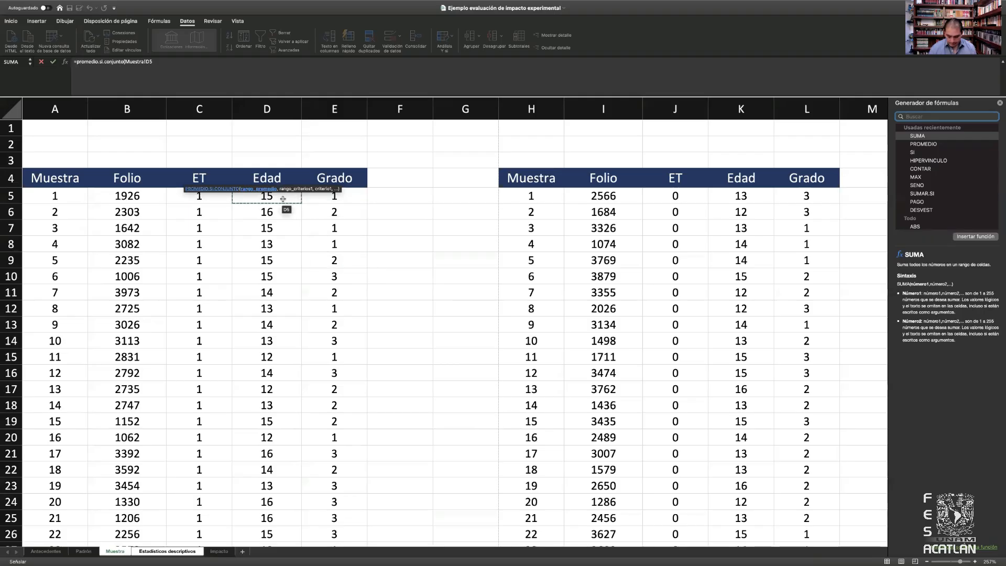
mouse_move(277, 202)
left_mouse_down()
mouse_move(266, 225)
mouse_move(293, 231)
mouse_move(291, 555)
mouse_move(280, 560)
mouse_move(306, 346)
mouse_move(309, 125)
mouse_move(293, 98)
mouse_move(285, 107)
mouse_move(293, 204)
left_mouse_up()
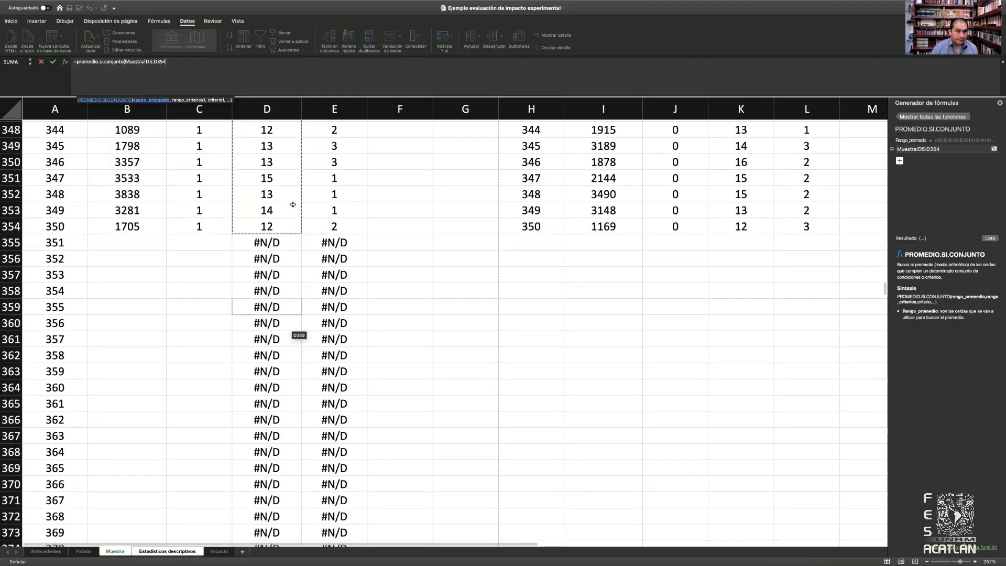
Add the Grado values Muestra!E5:E354 as the formula's criteria range, with 1 as the criterion.
type(",")
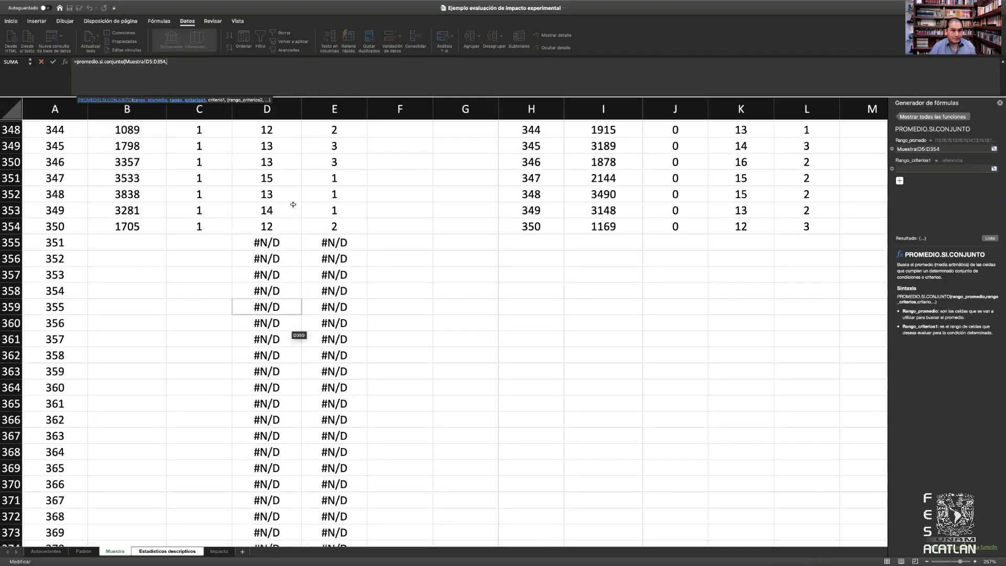
left_click(346, 223)
key("super+shift+Up")
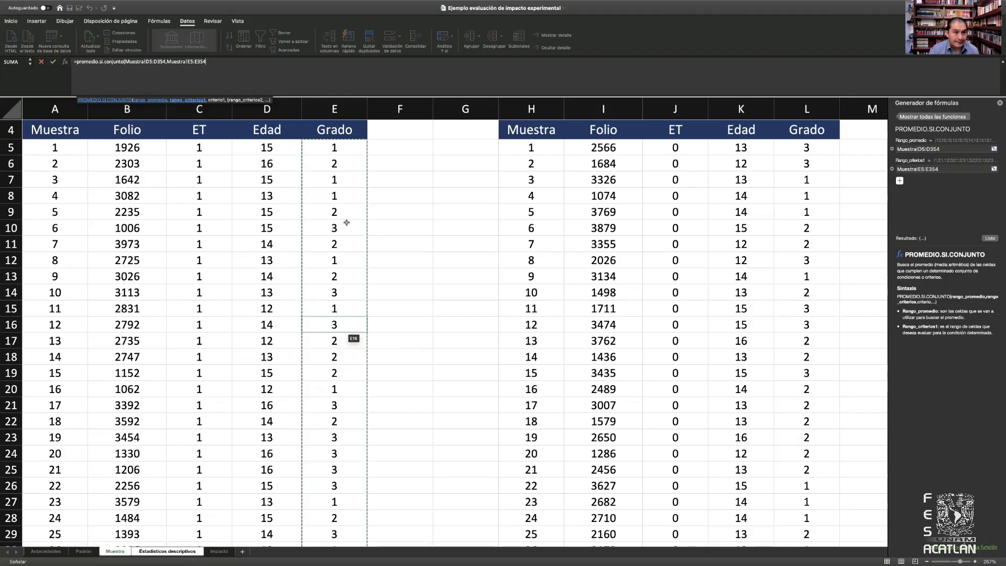
type(",")
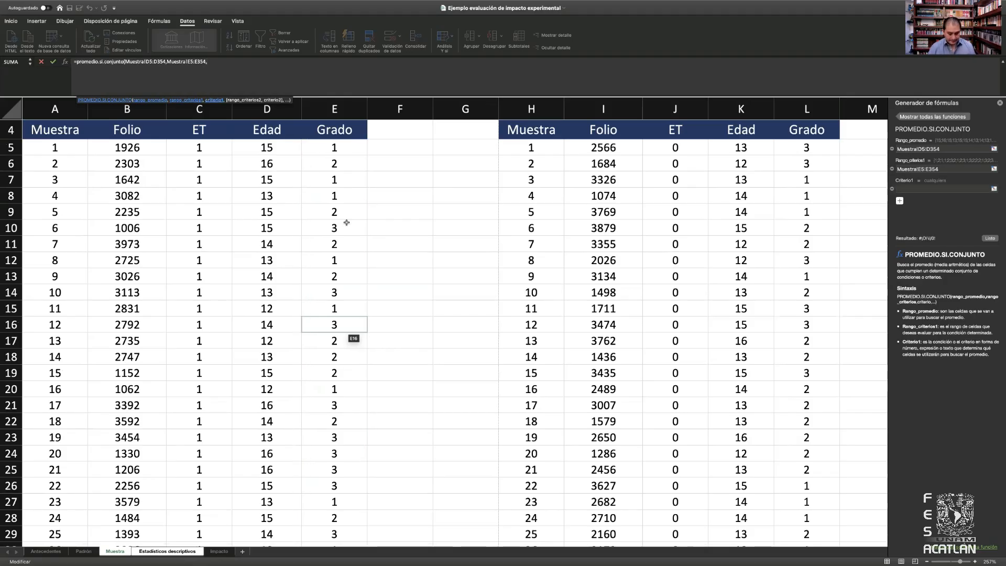
type("1")
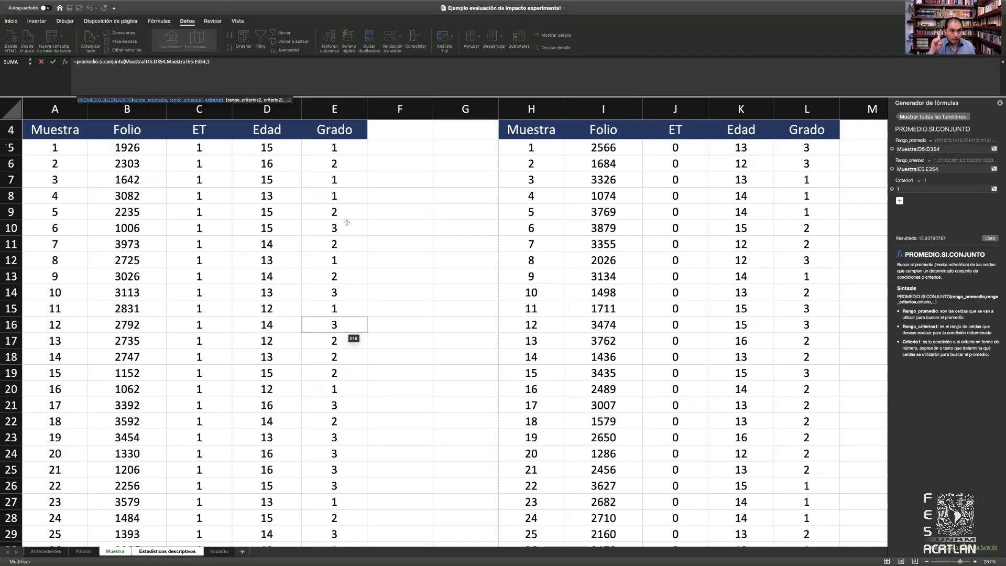
Make the formula's average range reference absolute as $D$5:$D$354.
left_click(146, 62)
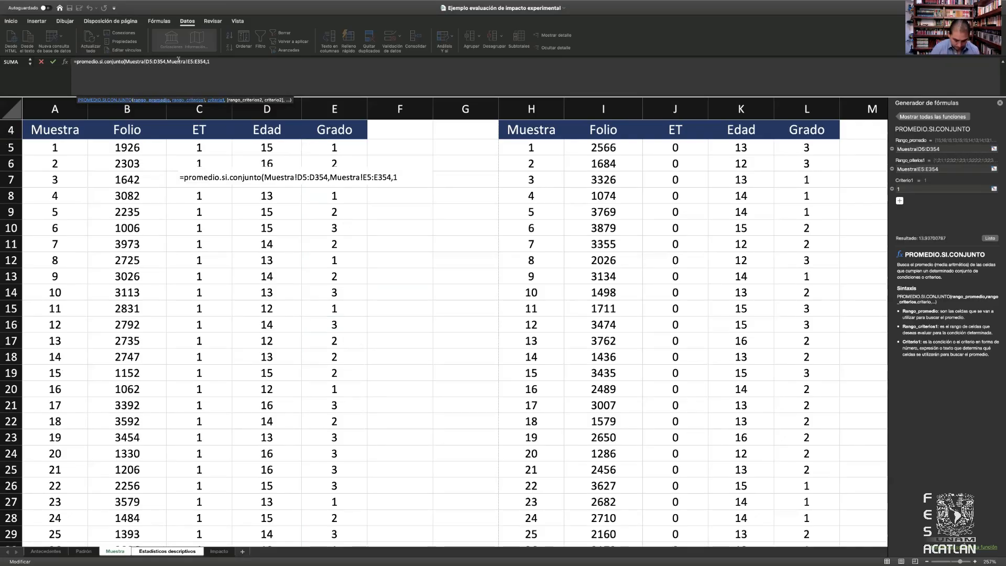
type("$")
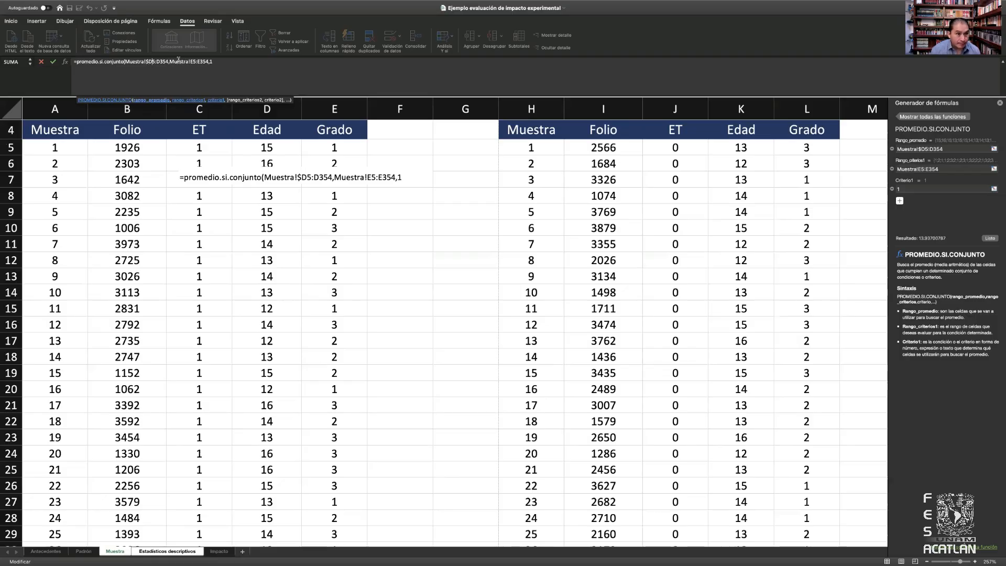
key("Right")
type("$")
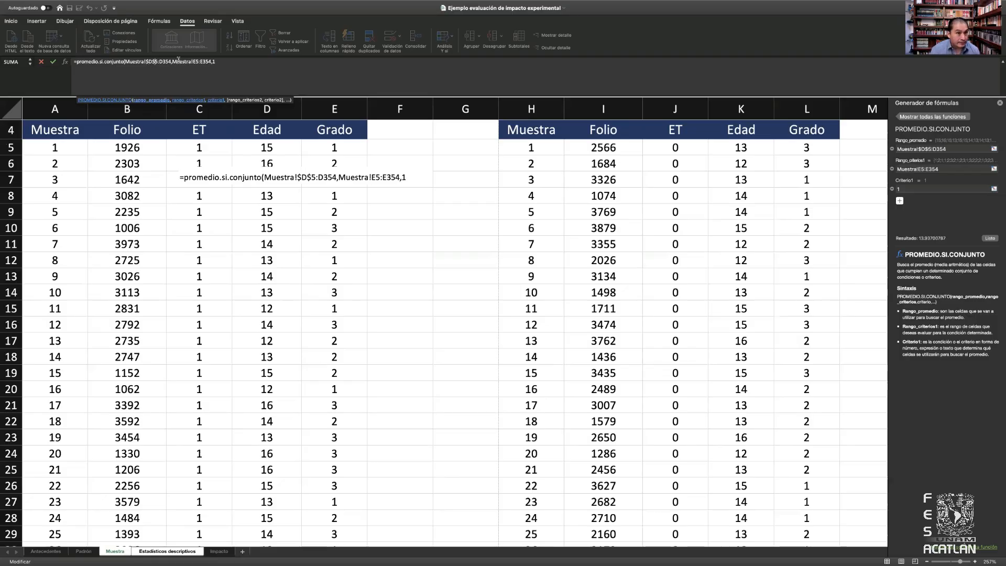
key("Right")
key("Right")
type("$")
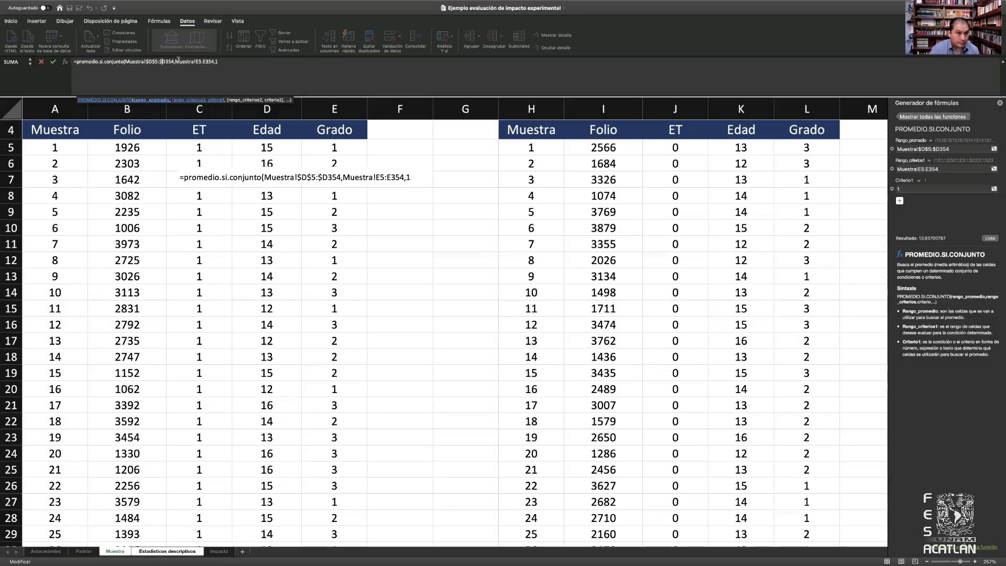
key("Right")
type("$")
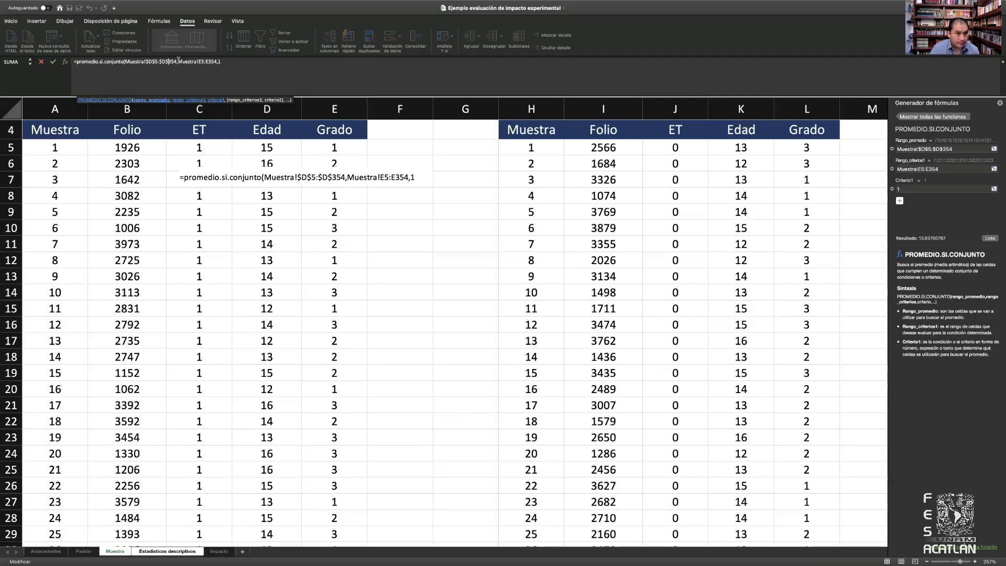
Make the criteria range absolute as $E$5:$E$354, close the formula and enter it in D5.
left_click(197, 61)
type("$")
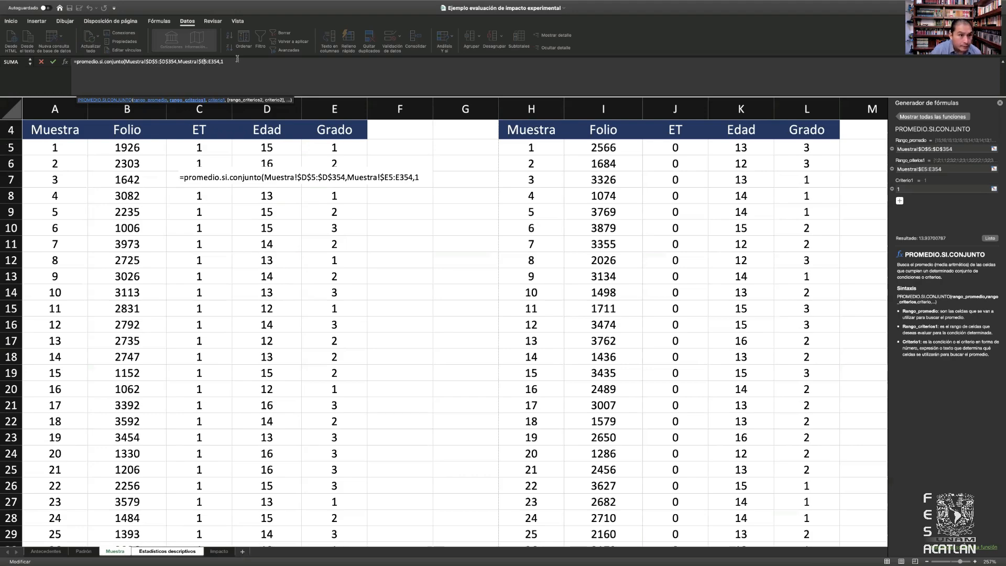
key("Right")
type("$")
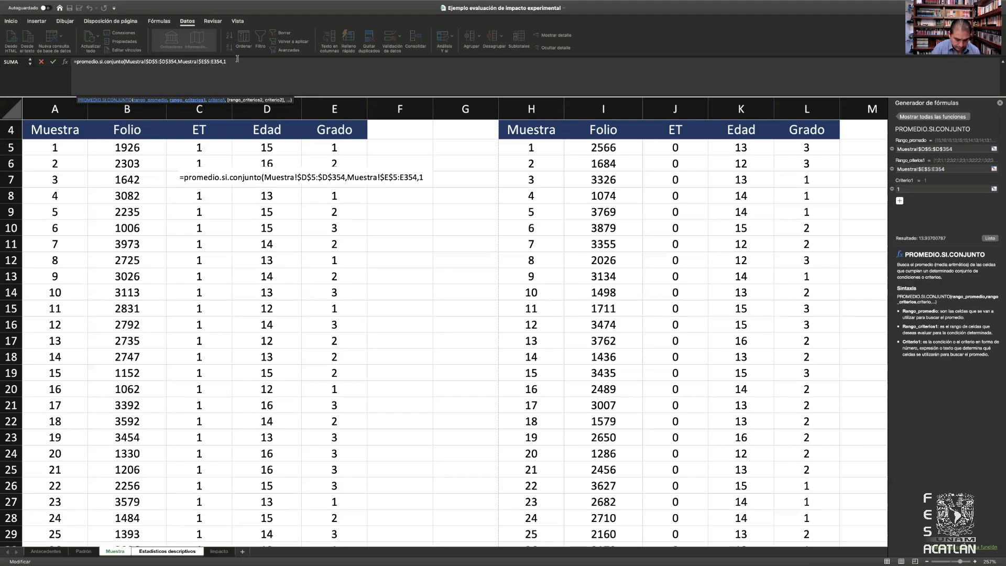
key("Right")
key("Right")
type("$D")
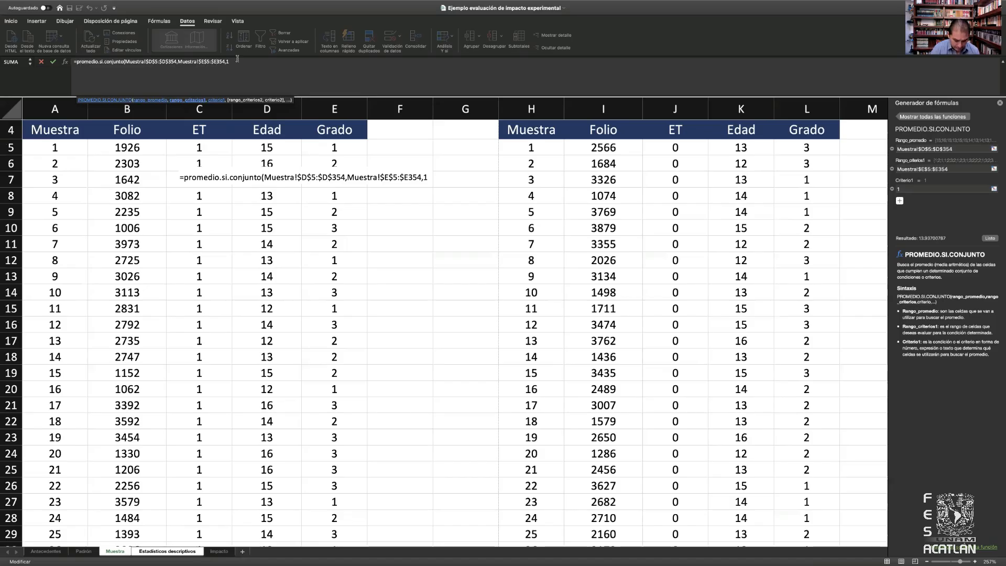
type("$")
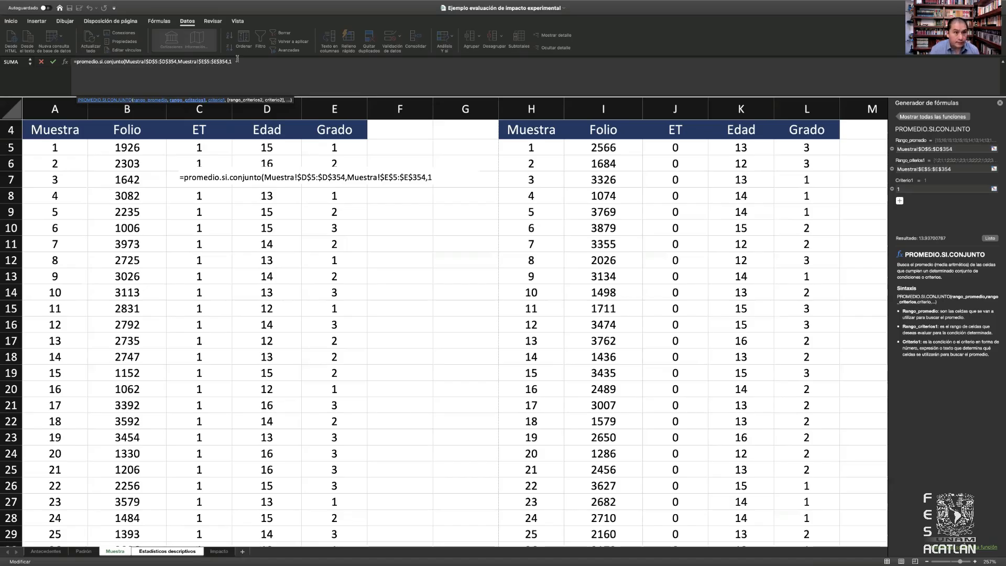
key("End")
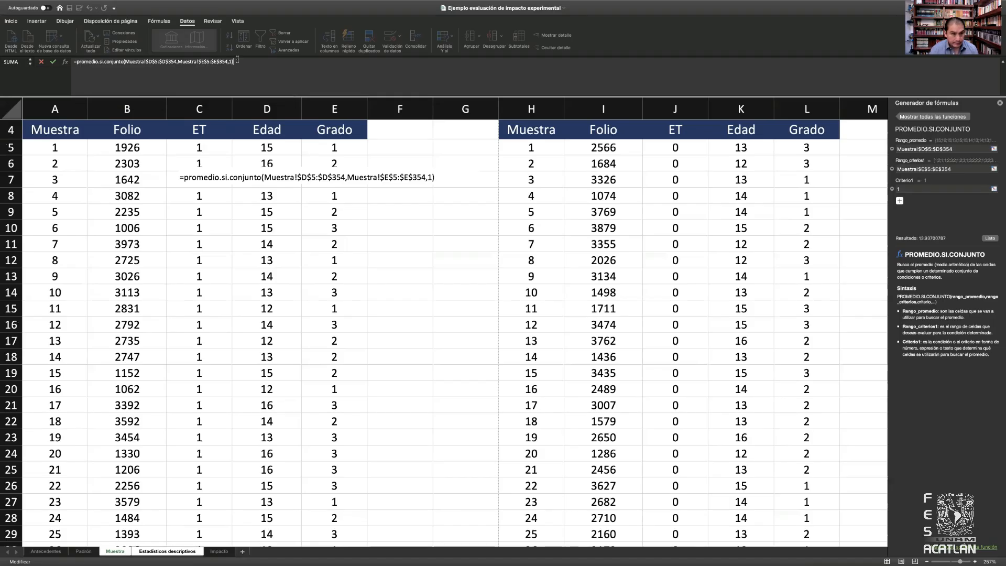
key("Return")
key("Up")
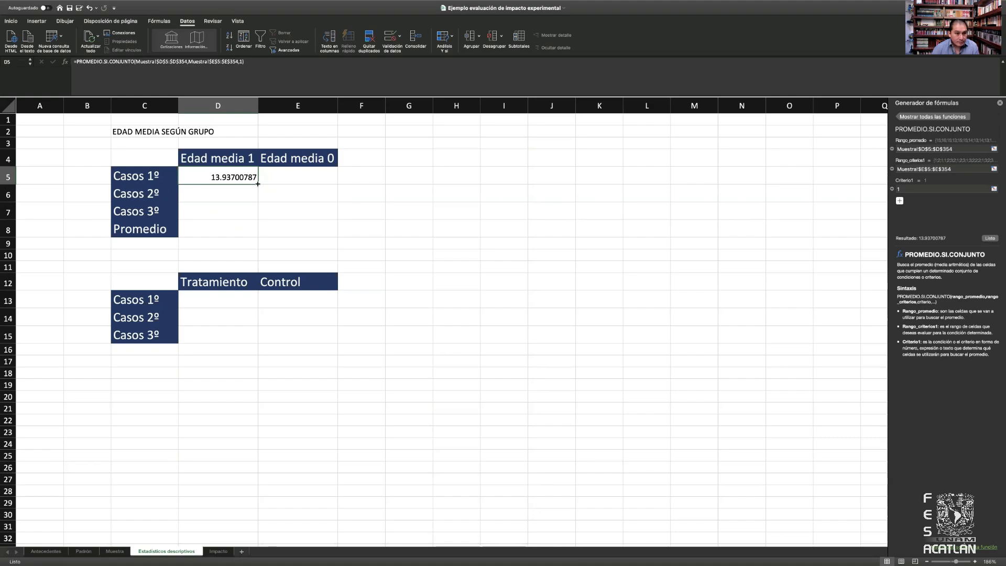
Fill the D5 formula down to D7 and set the grade criterion in D6's formula to 2.
left_click_drag(258, 183, 259, 220)
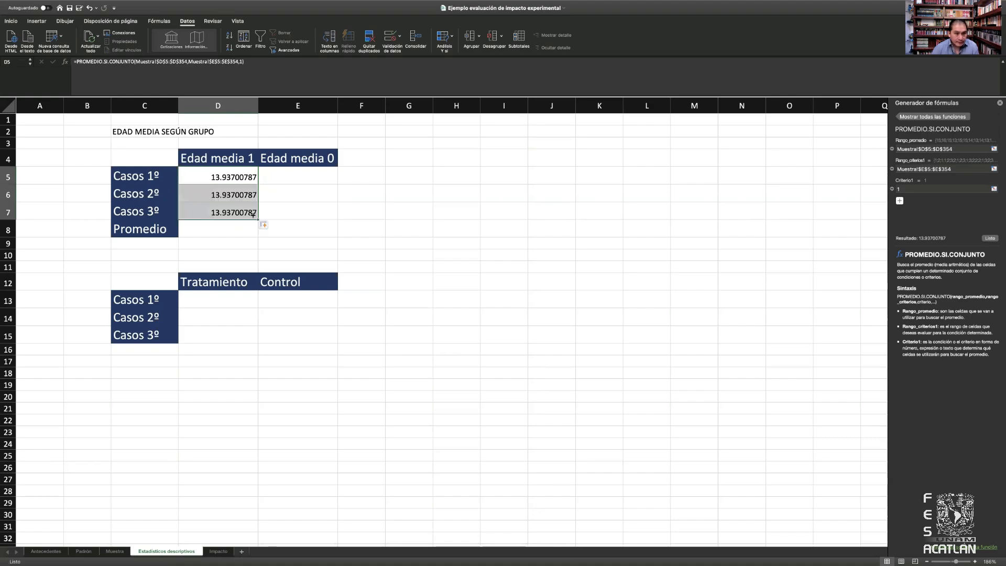
left_click(229, 194)
left_click(239, 62)
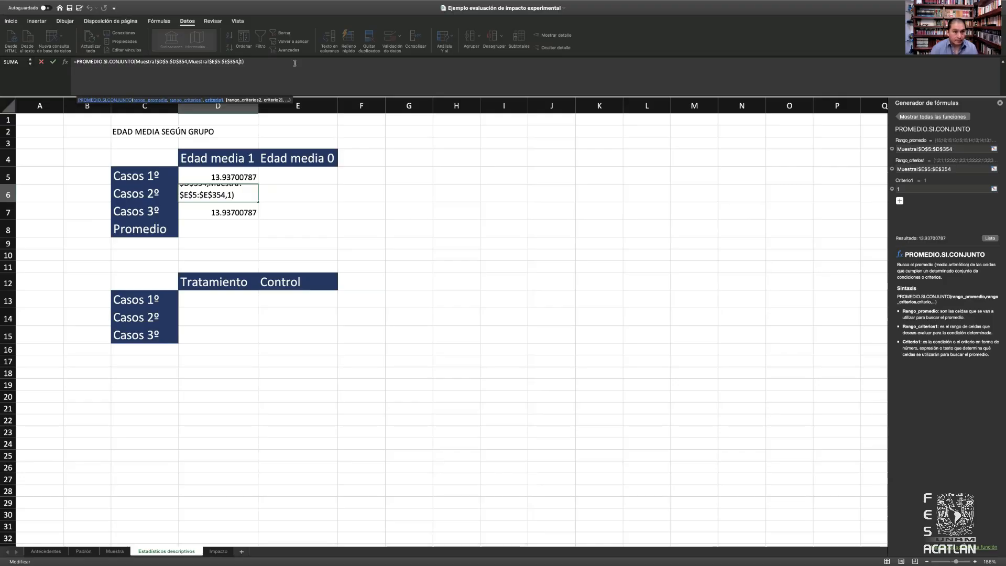
key("BackSpace")
type("2")
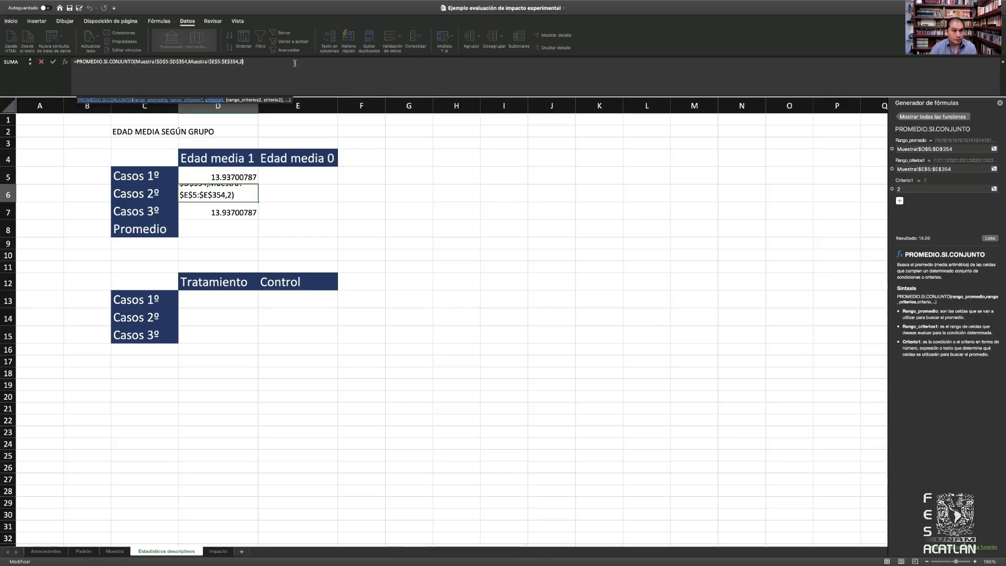
key("Return")
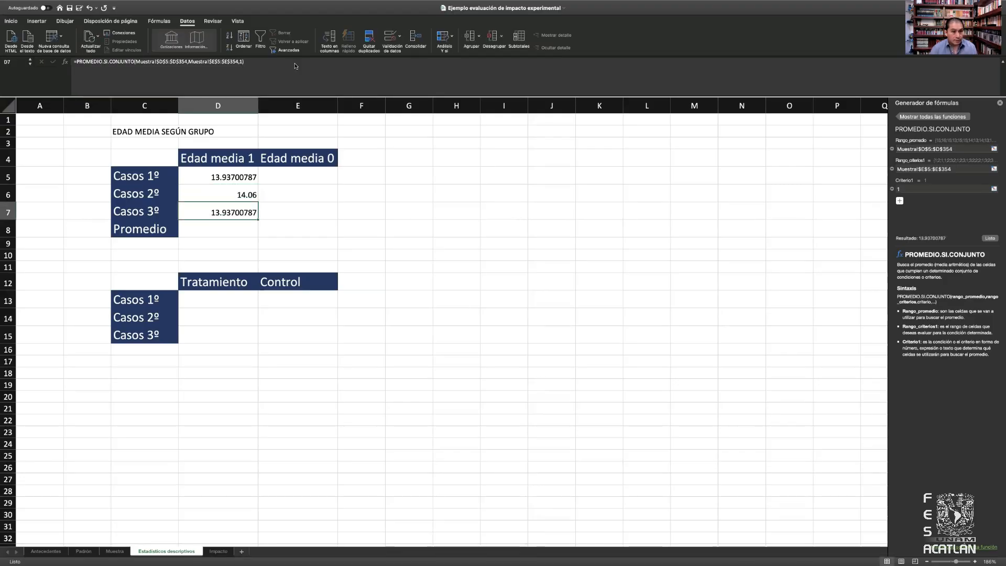
Set the grade criterion in the Casos 3º formula in D7 to 3.
left_click(278, 61)
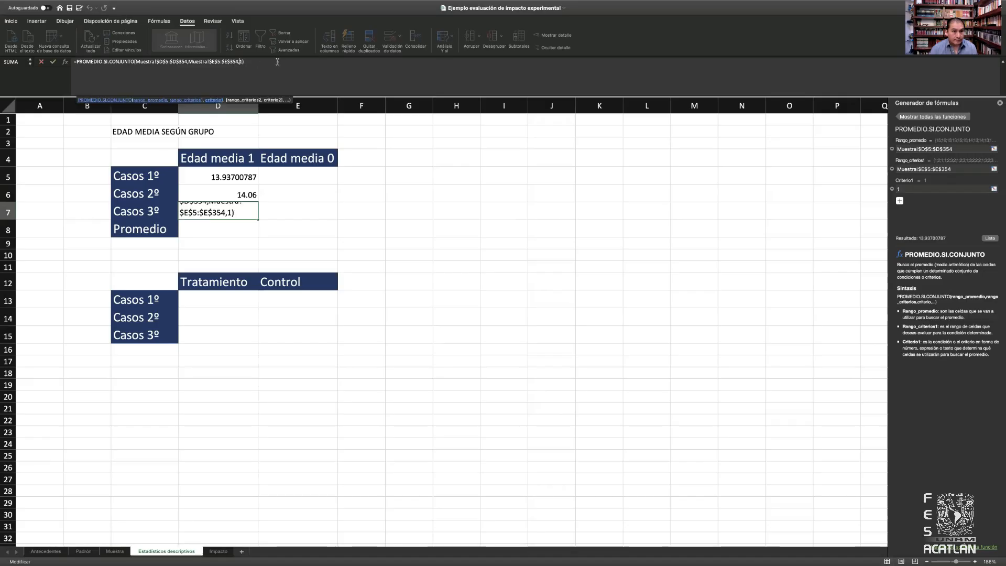
key("BackSpace")
type("3")
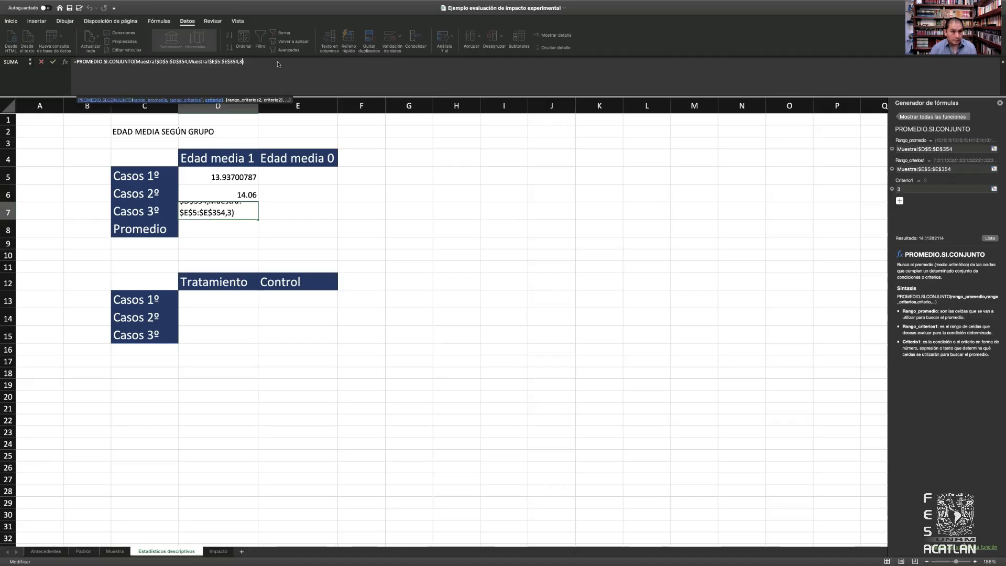
key("Return")
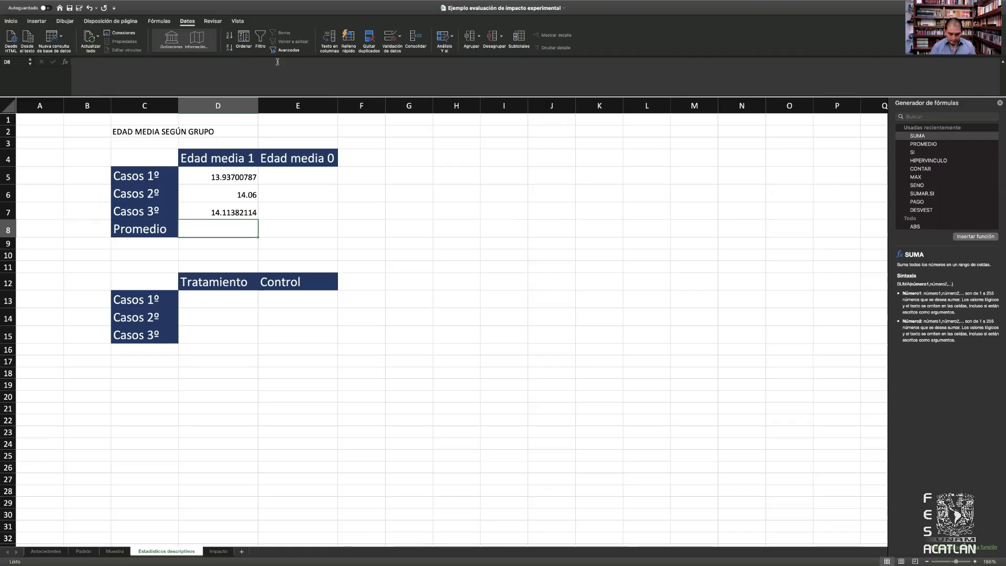
Start a PROMEDIO formula in the Promedio cell D8, with the first treatment Edad value, Muestra!D5, as its starting reference.
type("=")
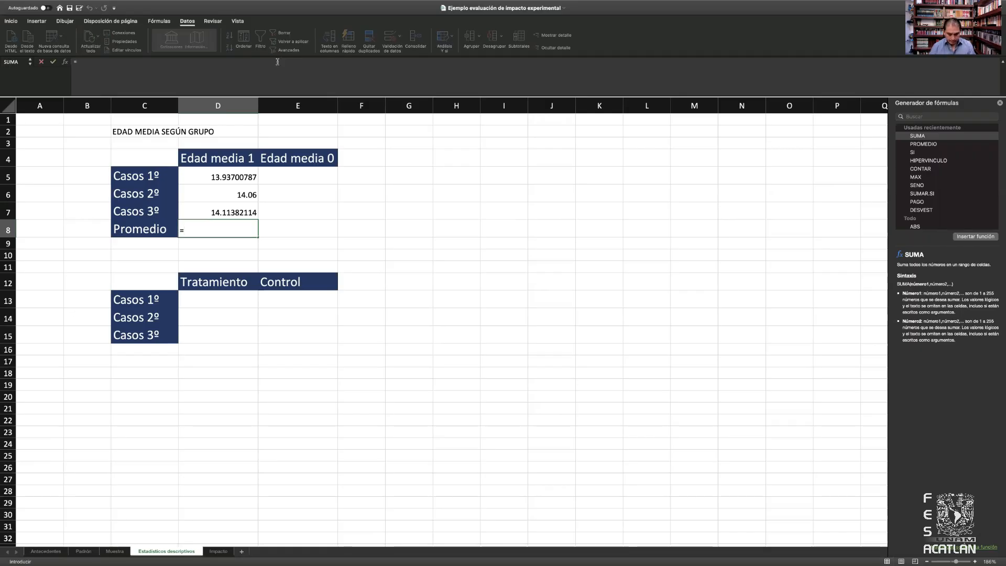
type("promedio(")
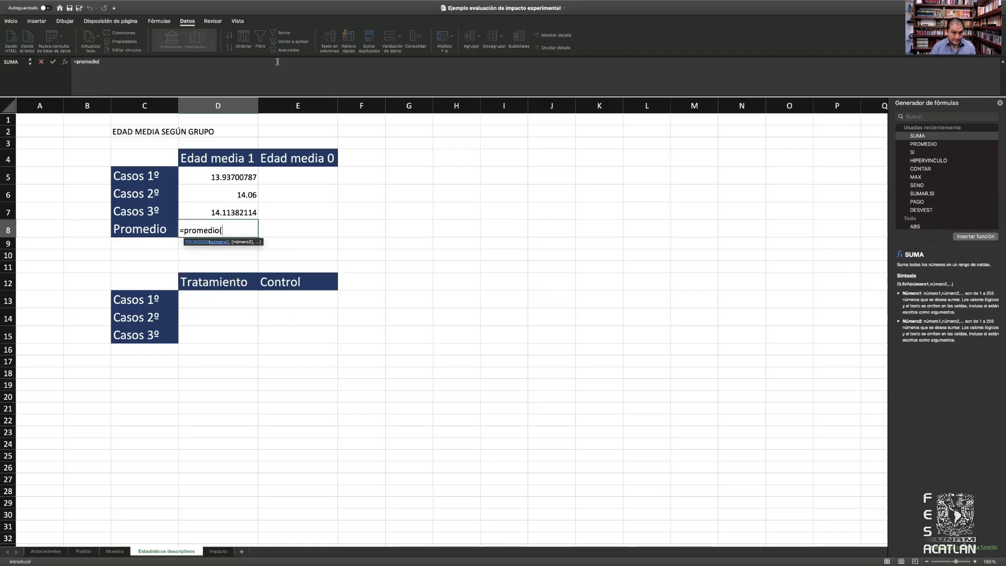
left_click(114, 551)
left_click(253, 148)
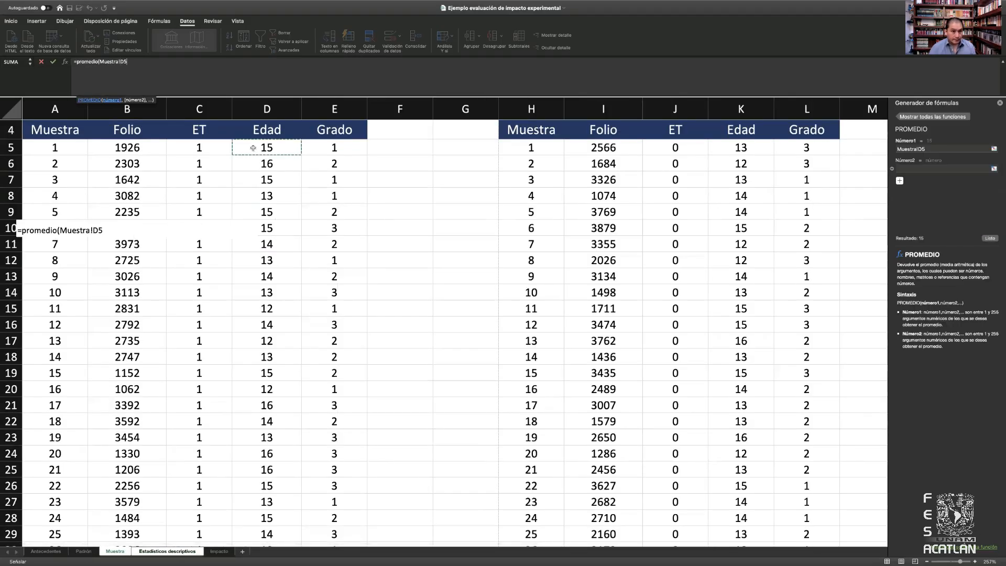
Extend the PROMEDIO argument down the treatment sample's Edad column on the Muestra sheet, from D5 through D231.
key("ctrl+shift+Down")
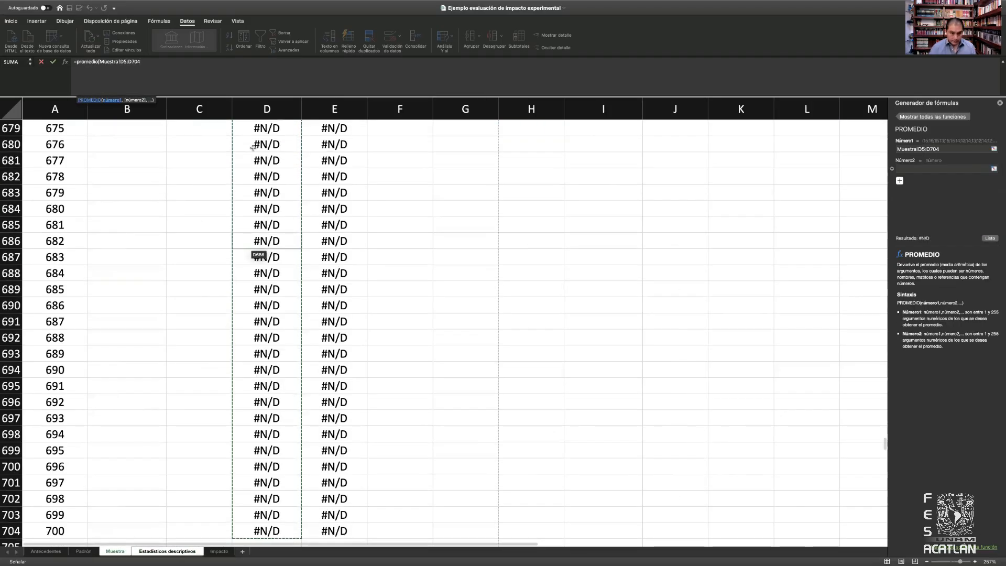
key("ctrl+shift+Up")
key("shift+Down")
key("shift+Down")
key("shift+Down")
key("shift+Down")
key("shift+Down")
key("shift+Down")
key("shift+Down")
key("shift+Down")
key("shift+Down")
key("shift+Down")
key("shift+Down")
key("shift+Down")
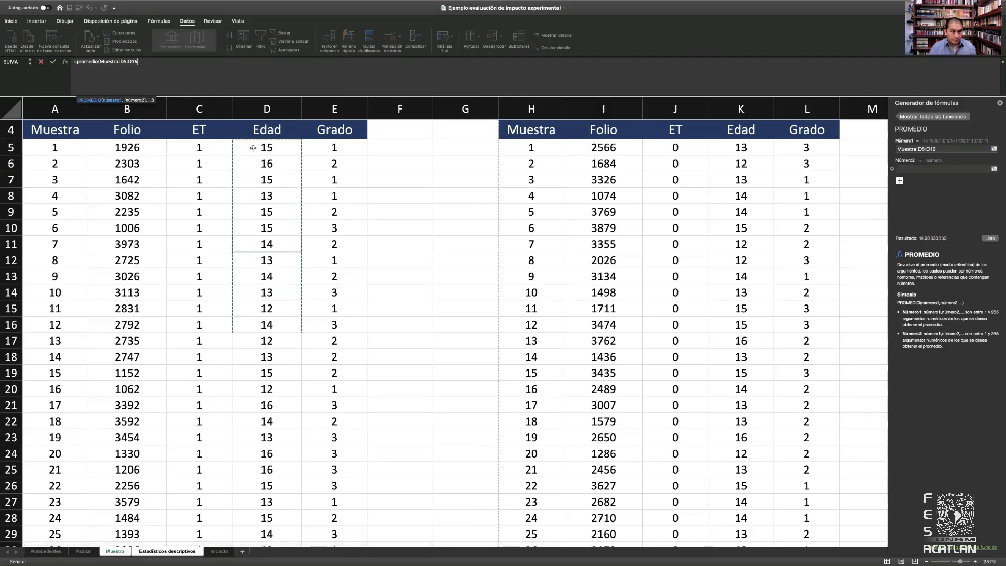
key("shift+Down")
key("shift+Down")
key("shift+Down")
key("shift+Down")
key("shift+Down")
key("shift+Down")
key("shift+Down")
key("shift+Down")
key("shift+Down")
key("shift+Down")
key("shift+Down")
key("shift+Down")
key("shift+Down")
key("shift+Down")
key("shift+Down")
key("shift+Down")
key("shift+Down")
key("shift+Down")
key("shift+Down")
key("shift+Down")
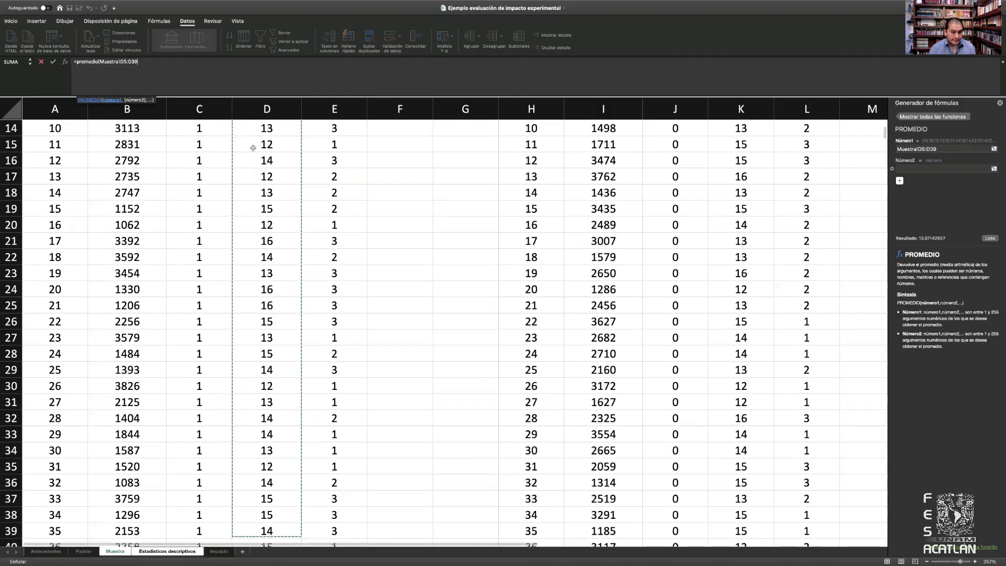
key("shift+Down")
key("shift+Down")
key("shift+Down")
key("shift+Down")
key("shift+Down")
key("shift+Down")
key("shift+Down")
key("shift+Down")
key("shift+Down")
key("shift+Down")
key("shift+Down")
key("shift+Down")
key("shift+Down")
key("shift+Down")
key("shift+Down")
key("shift+Down")
key("shift+Down")
key("shift+Down")
key("shift+Down")
key("shift+Down")
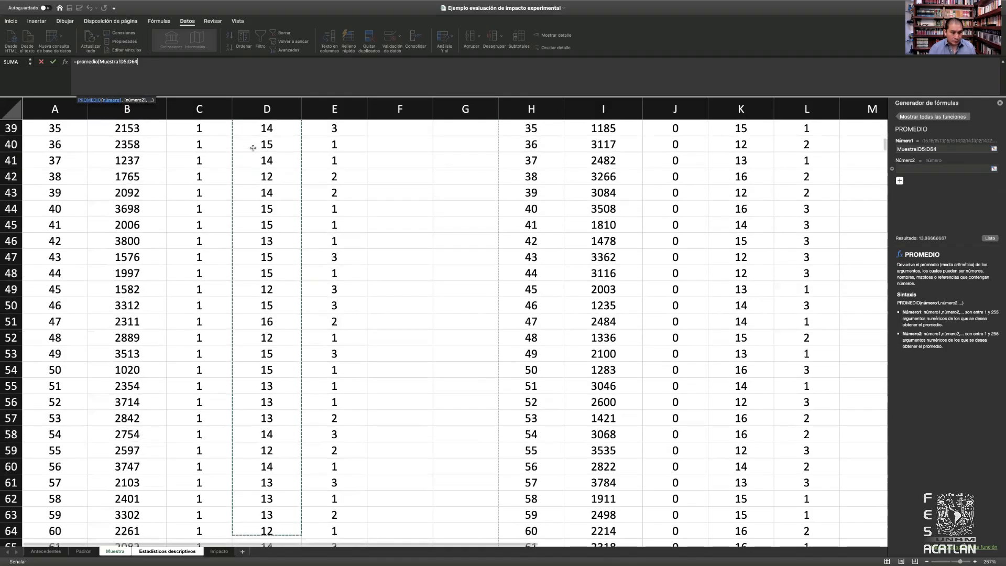
key("shift+Down")
key("shift+Down")
key("shift+Down")
key("shift+Down")
key("shift+Down")
key("shift+Down")
key("shift+Down")
key("shift+Down")
key("shift+Down")
key("shift+Down")
key("shift+Down")
key("shift+Down")
key("shift+Down")
key("shift+Down")
key("shift+Down")
key("shift+Down")
key("shift+Down")
key("shift+Down")
key("shift+Down")
key("shift+Down")
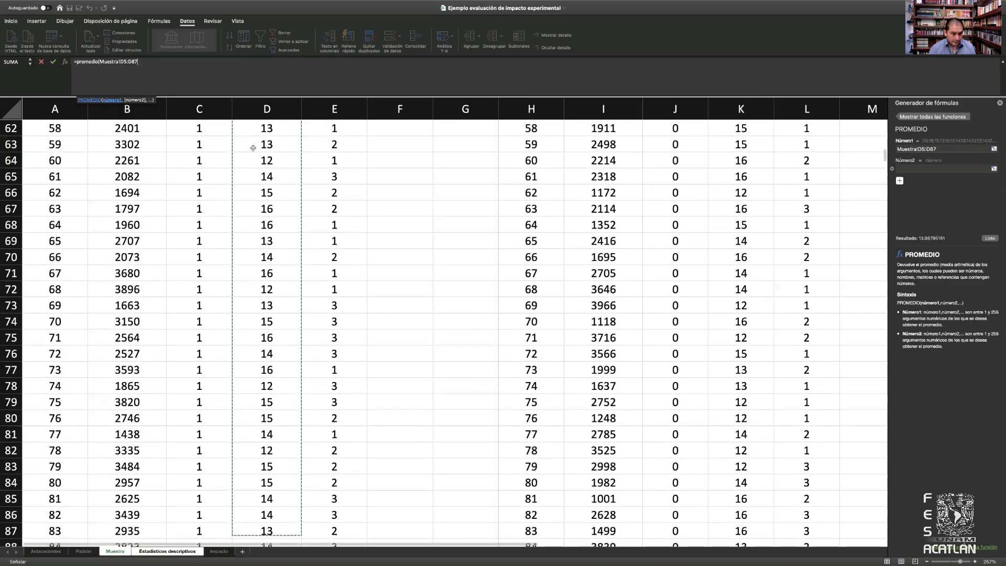
key("shift+Down")
key("shift+Down")
key("shift+Down")
key("shift+Down")
key("shift+Down")
key("shift+Down")
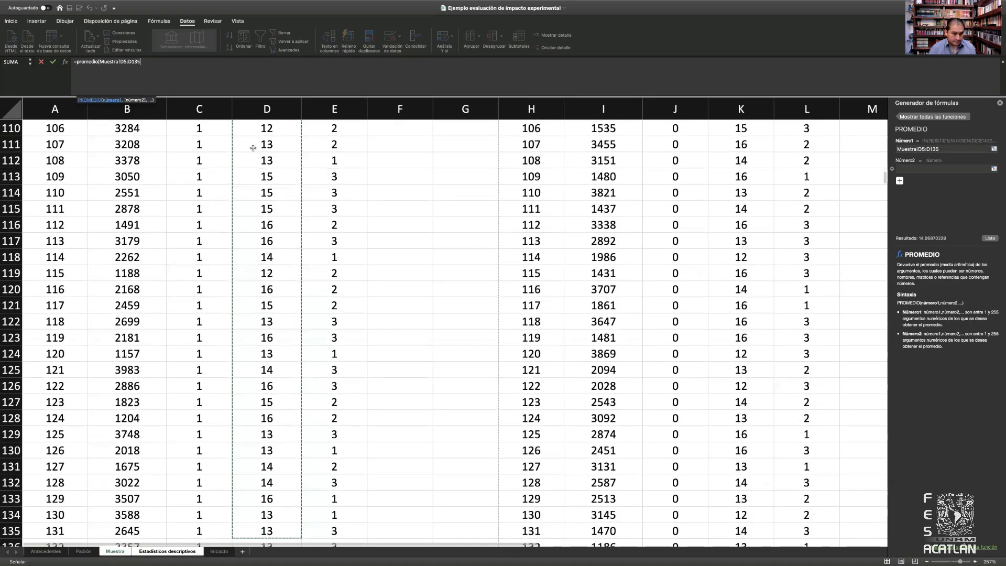
key("shift+Down")
key("shift+Down")
key("shift+Down")
key("shift+Down")
key("shift+Down")
key("shift+Down")
key("shift+Down")
key("shift+Down")
key("shift+Down")
key("shift+Down")
key("shift+Down")
key("shift+Down")
key("shift+Down")
key("shift+Down")
key("shift+Down")
key("shift+Down")
key("shift+Down")
key("shift+Down")
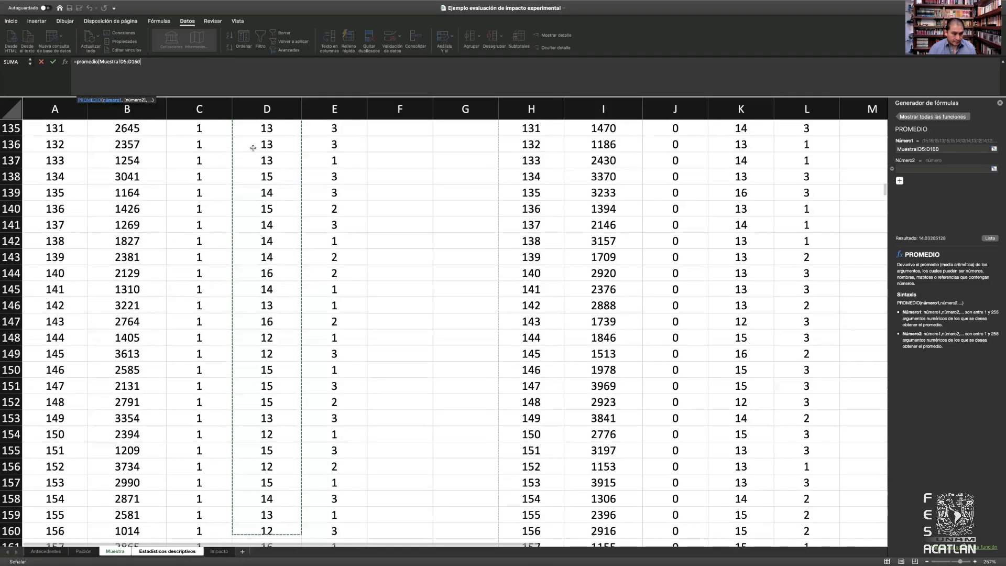
key("shift+Down")
key("shift+Down")
key("shift+Down")
key("shift+Down")
key("shift+Down")
key("shift+Down")
key("shift+Down")
key("shift+Down")
key("shift+Down")
key("shift+Down")
key("shift+Down")
key("shift+Down")
key("shift+Down")
key("shift+Down")
key("shift+Down")
key("shift+Down")
key("shift+Down")
key("shift+Down")
key("shift+Down")
key("shift+Down")
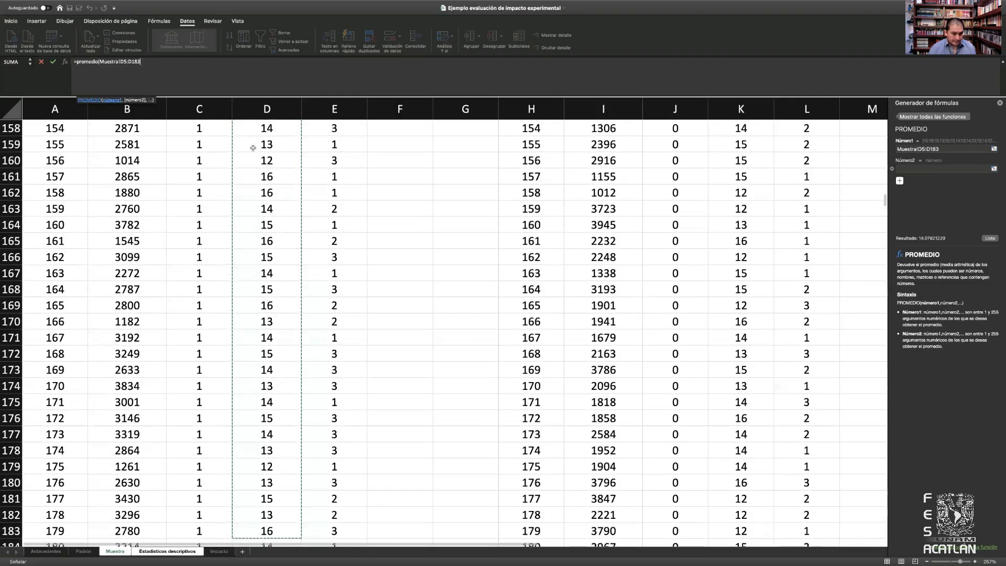
key("shift+Down")
key("shift+Down")
key("shift+Down")
key("shift+Down")
key("shift+Down")
key("shift+Down")
key("shift+Down")
key("shift+Down")
key("shift+Down")
key("shift+Down")
key("shift+Down")
key("shift+Down")
key("shift+Down")
key("shift+Down")
key("shift+Down")
key("shift+Down")
key("shift+Down")
key("shift+Down")
key("shift+Down")
key("shift+Down")
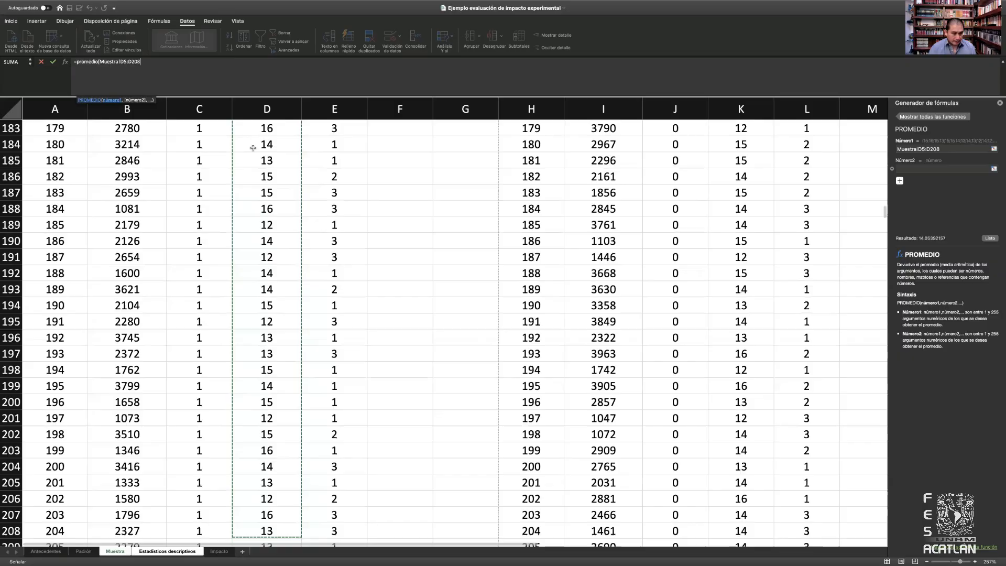
key("shift+Down")
key("shift+Down")
key("shift+Down")
key("shift+Down")
key("shift+Down")
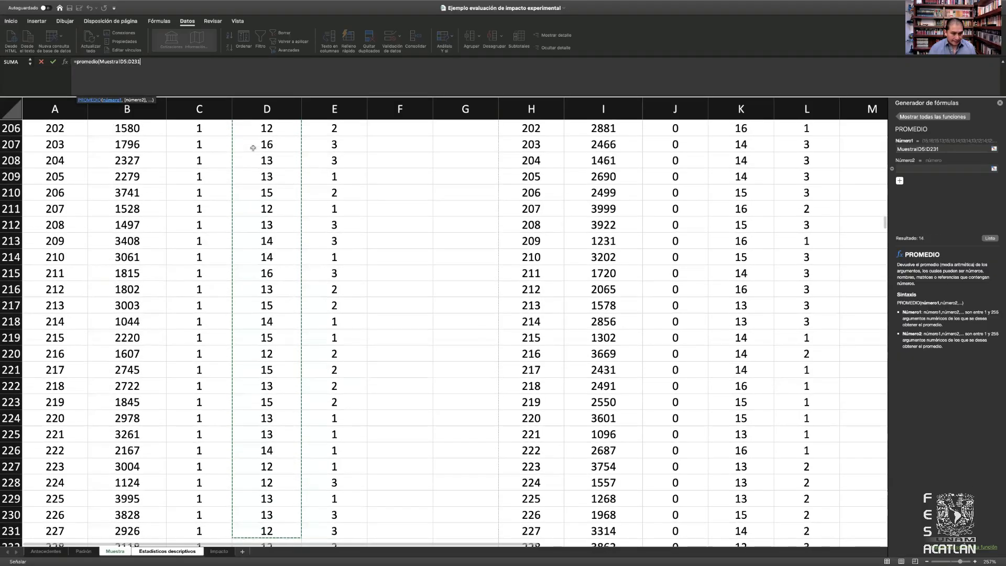
Continue extending the PROMEDIO range down the treatment sample's Edad column on the Muestra sheet, from D231 through D318.
key("shift+Down")
key("shift+Down")
key("shift+Down")
key("shift+Down")
key("shift+Down")
key("shift+Down")
key("shift+Down")
key("shift+Down")
key("shift+Down")
key("shift+Down")
key("shift+Down")
key("shift+Down")
key("shift+Down")
key("shift+Down")
key("shift+Down")
key("shift+Down")
key("shift+Down")
key("shift+Down")
key("shift+Down")
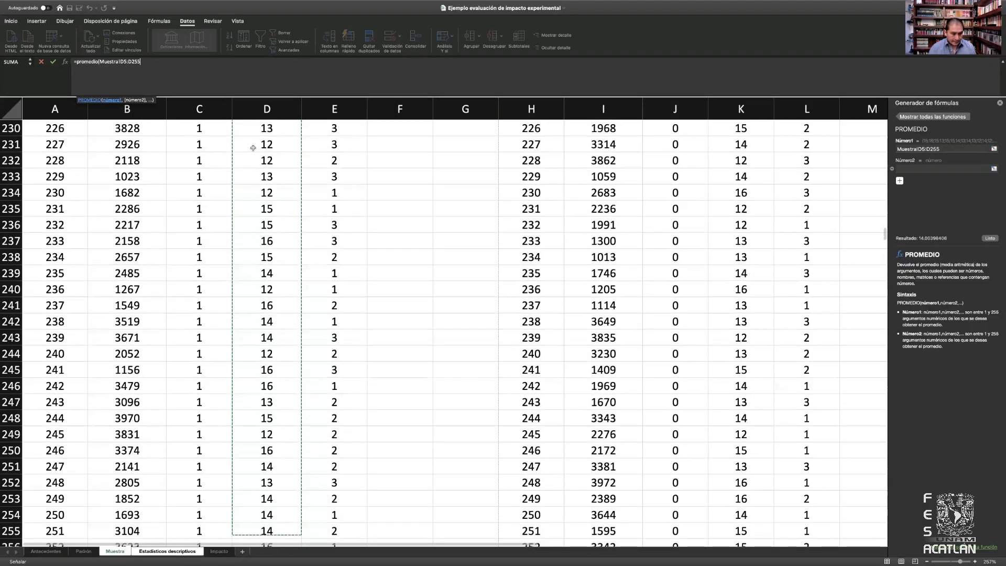
key("shift+Down")
key("shift+Down")
key("shift+Down")
key("shift+Down")
key("shift+Down")
key("shift+Down")
key("shift+Down")
key("shift+Down")
key("shift+Down")
key("shift+Down")
key("shift+Down")
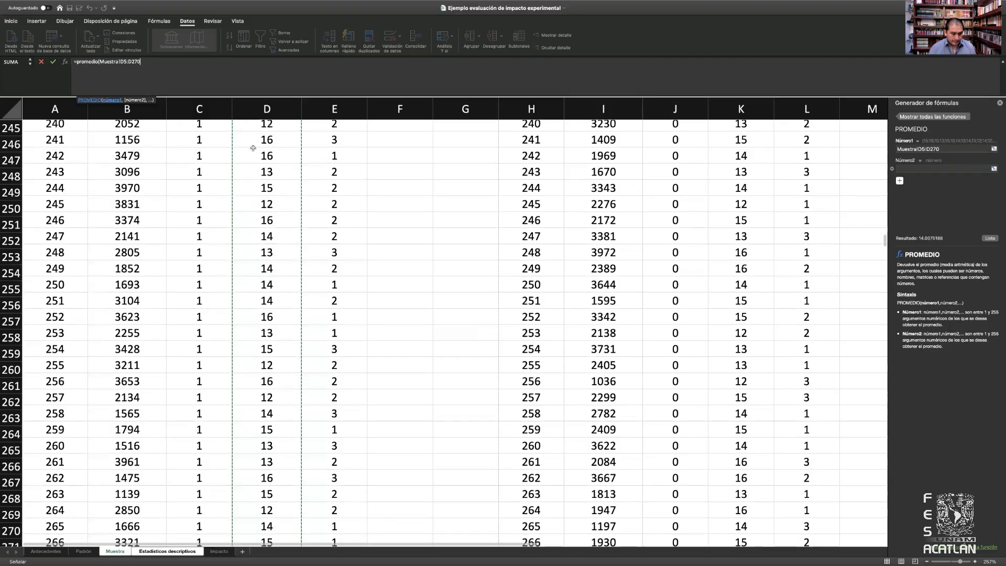
key("shift+Down")
key("shift+Down")
key("shift+Down")
key("shift+Down")
key("shift+Down")
key("shift+Down")
key("shift+Down")
key("shift+Down")
key("shift+Down")
key("shift+Down")
key("shift+Down")
key("shift+Down")
key("shift+Down")
key("shift+Down")
key("shift+Down")
key("shift+Down")
key("shift+Down")
key("shift+Down")
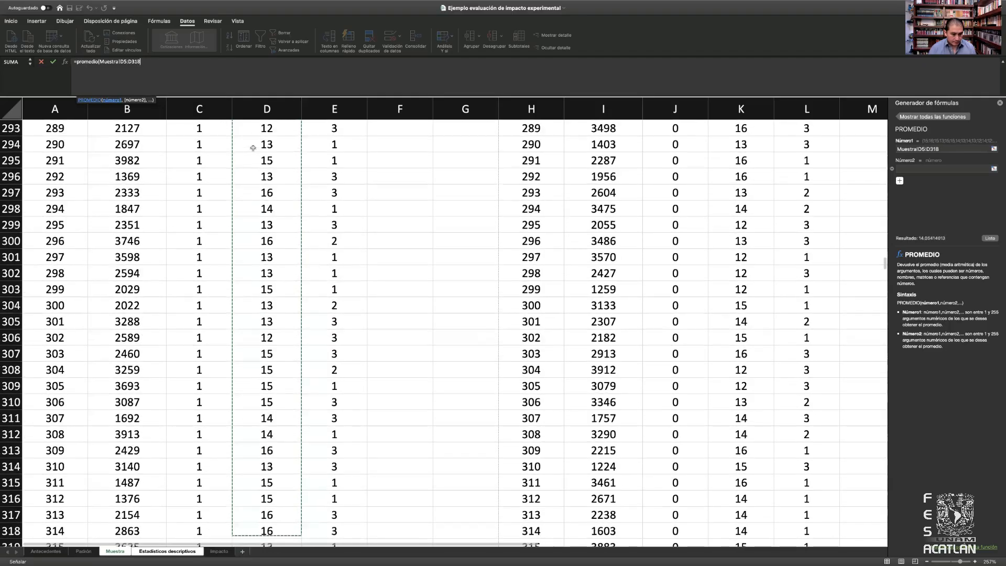
Extend the PROMEDIO range in the Edad media 1 column to Muestra!D5:D354 and complete the formula.
key("shift+Down")
key("shift+Down")
key("shift+Down")
key("shift+Down")
key("shift+Down")
key("shift+Down")
key("shift+Down")
key("shift+Down")
key("shift+Down")
key("shift+Down")
key("shift+Down")
key("shift+Down")
key("shift+Down")
key("shift+Down")
key("shift+Down")
key("shift+Down")
key("shift+Down")
key("shift+Down")
key("shift+Down")
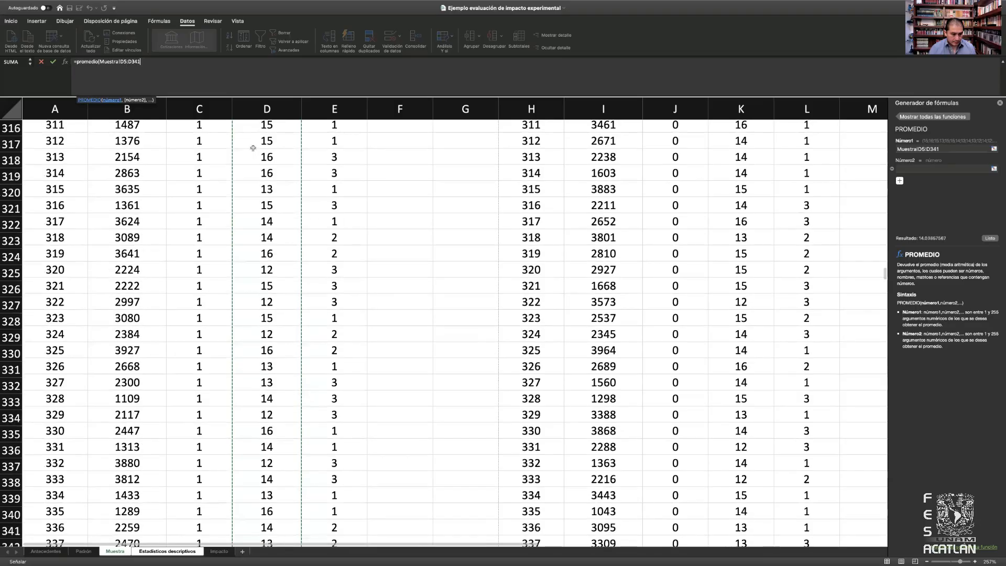
key("shift+Down")
key("shift+Down")
key("shift+Down")
key("shift+Down")
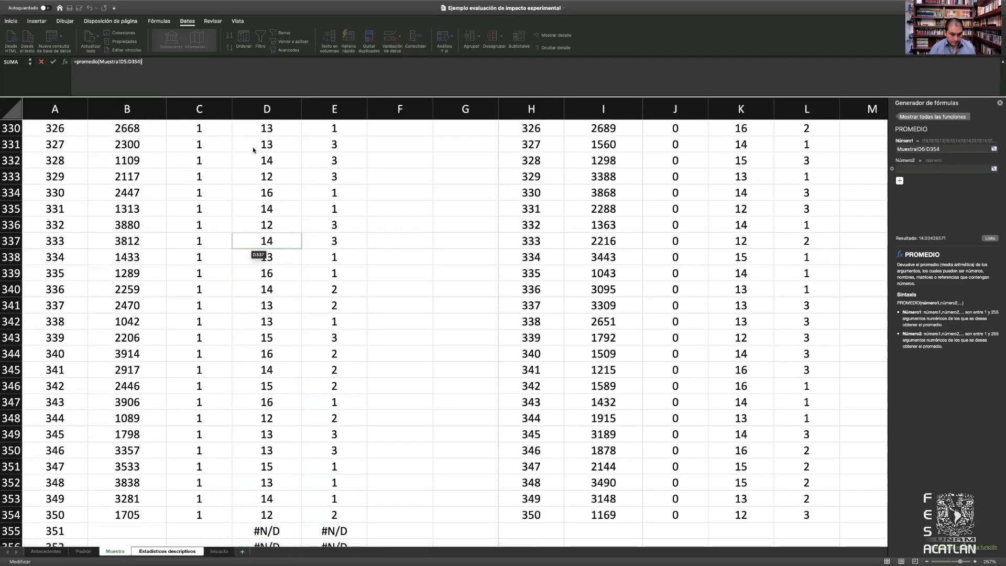
key("Return")
Begin a PROMEDIO.SI.CONJUNTO formula in E5, the Casos 1º cell under Edad media 0.
key("Up")
key("Up")
key("Up")
key("Right")
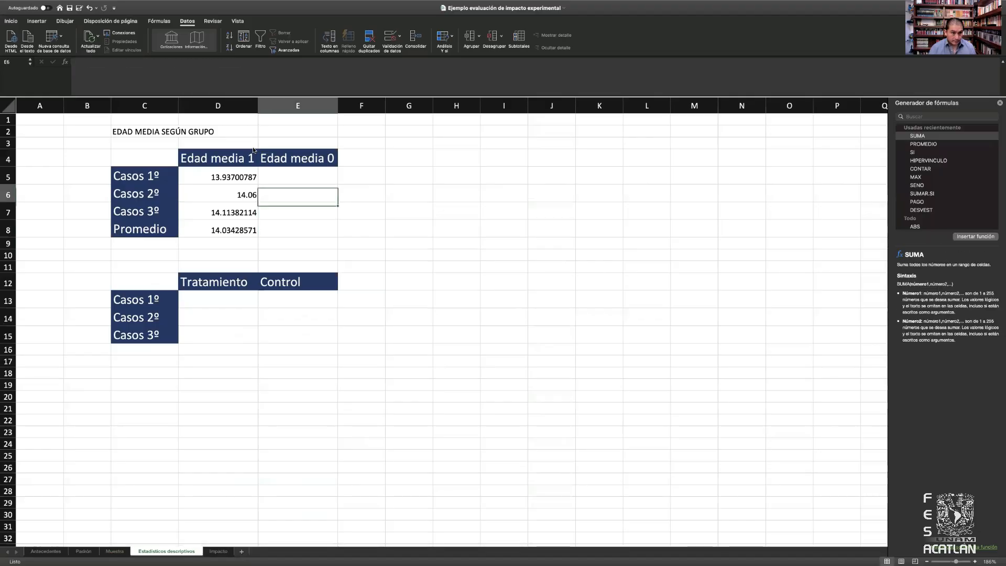
key("Up")
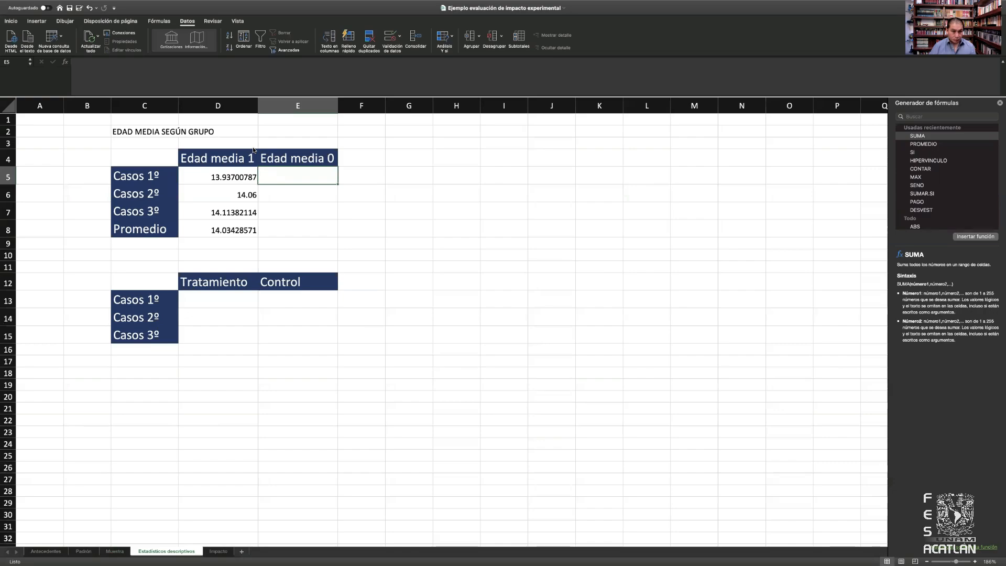
type("=")
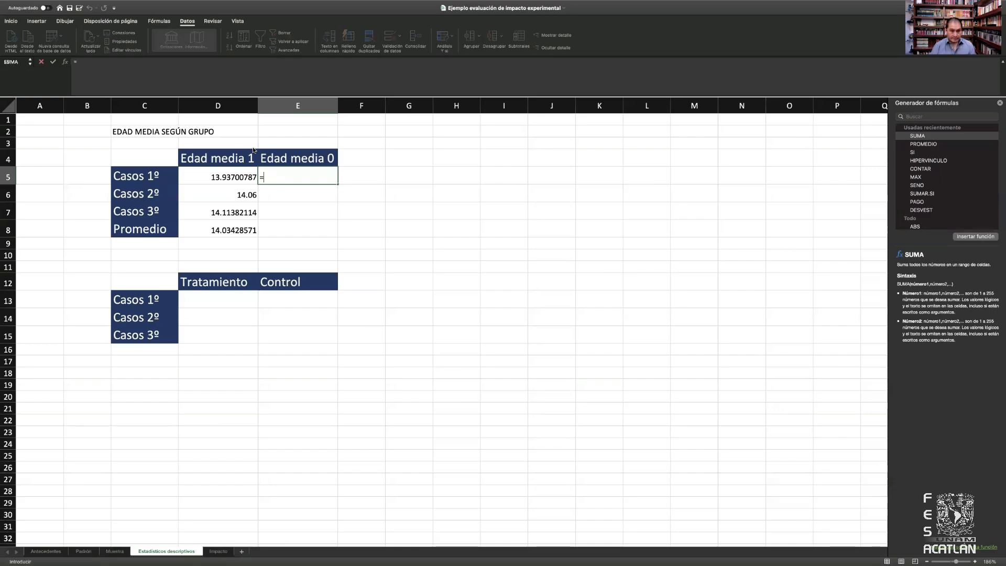
type("prome")
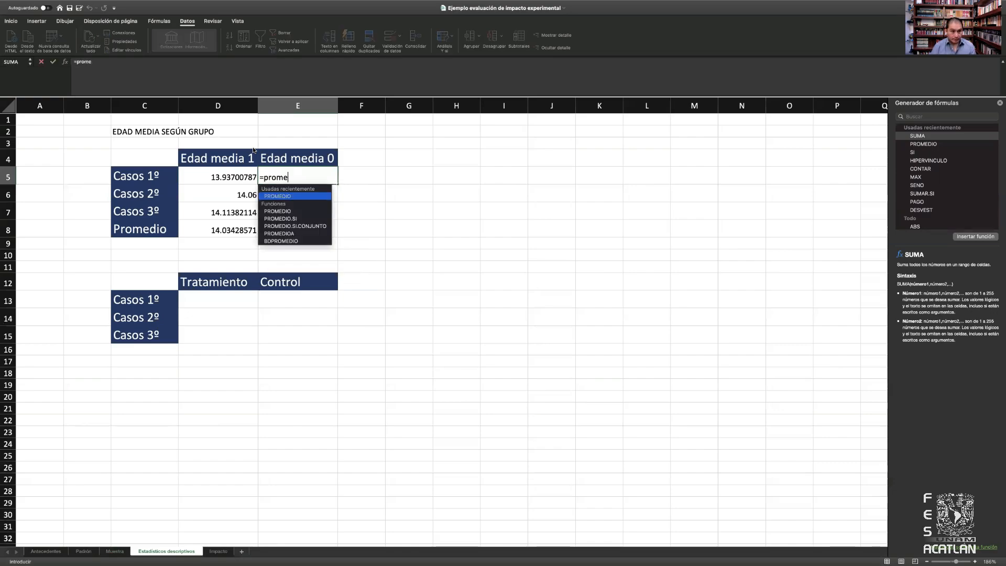
type("dio.")
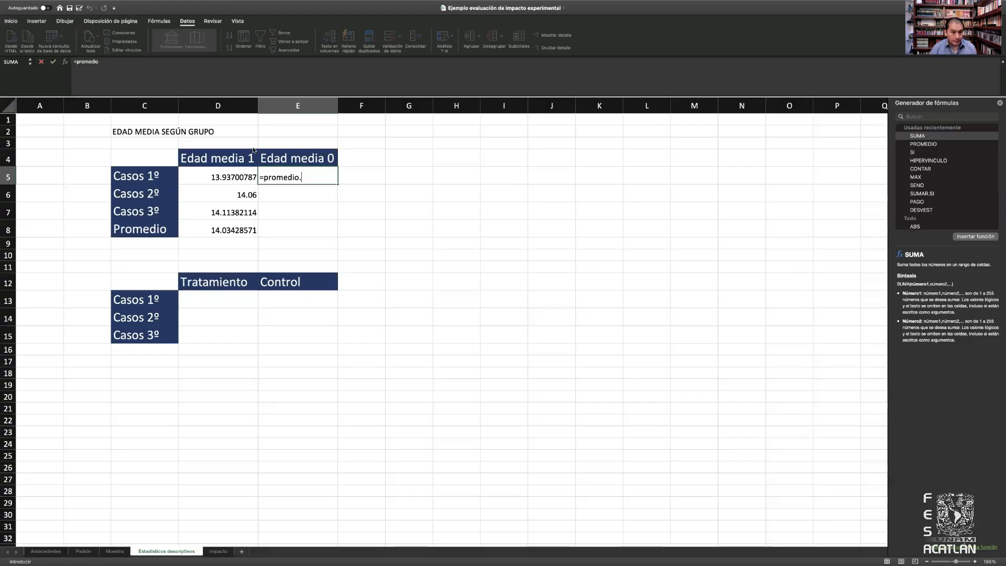
type("si.con")
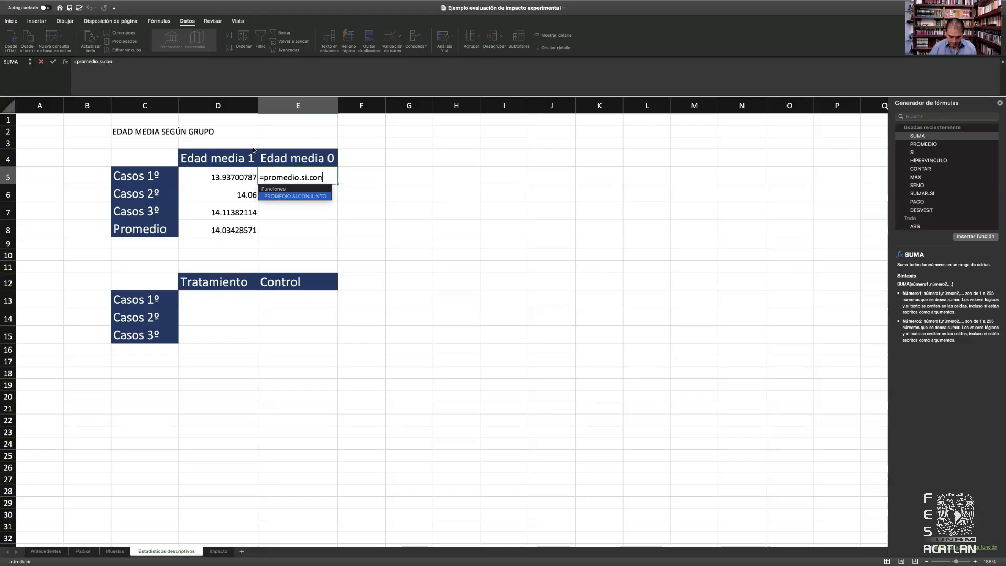
type("junto(")
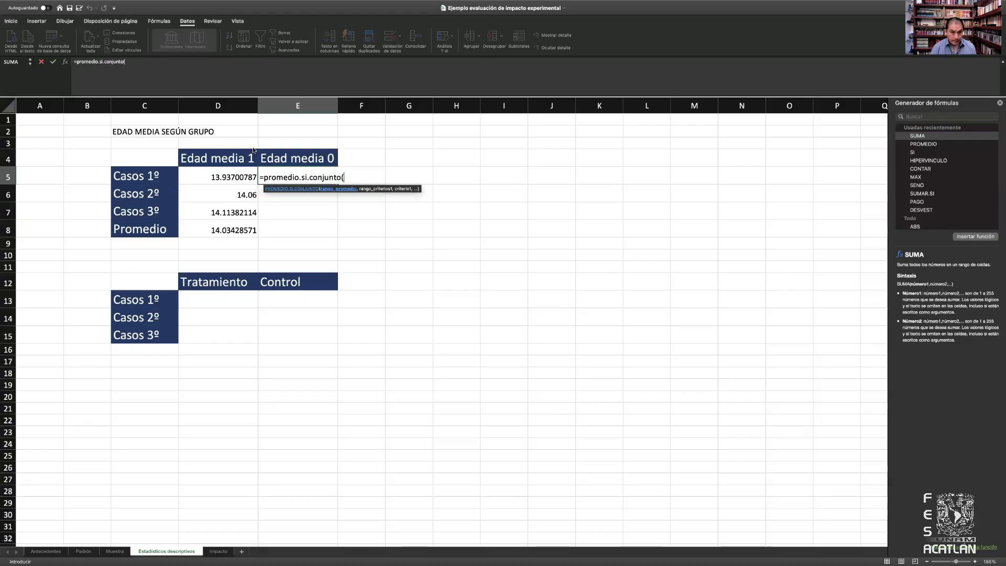
Set the formula's average range to the second group's Edad values, K5:K354 on the Muestra sheet.
left_click(115, 551)
scroll(585, 433, "up", 15)
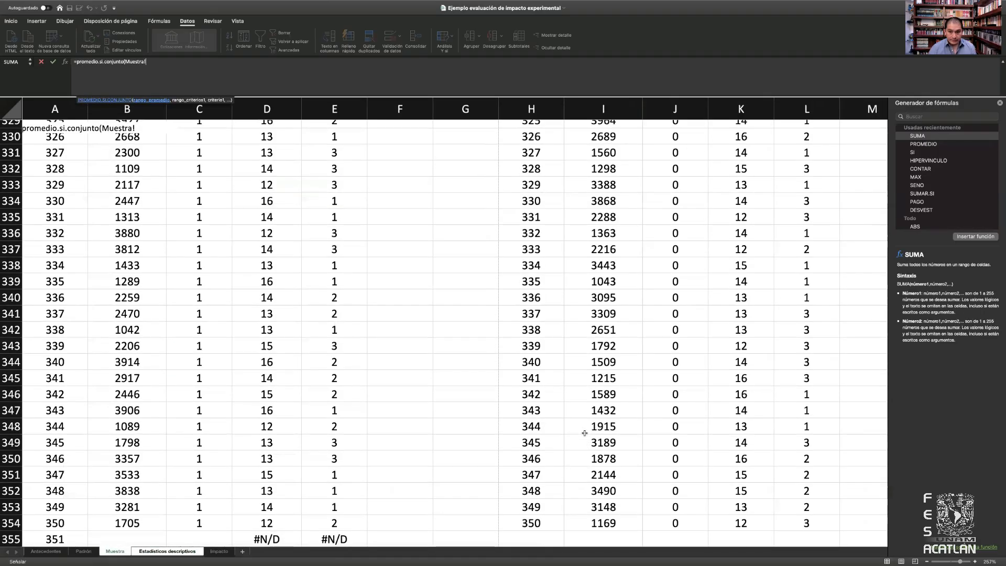
scroll(585, 433, "up", 20)
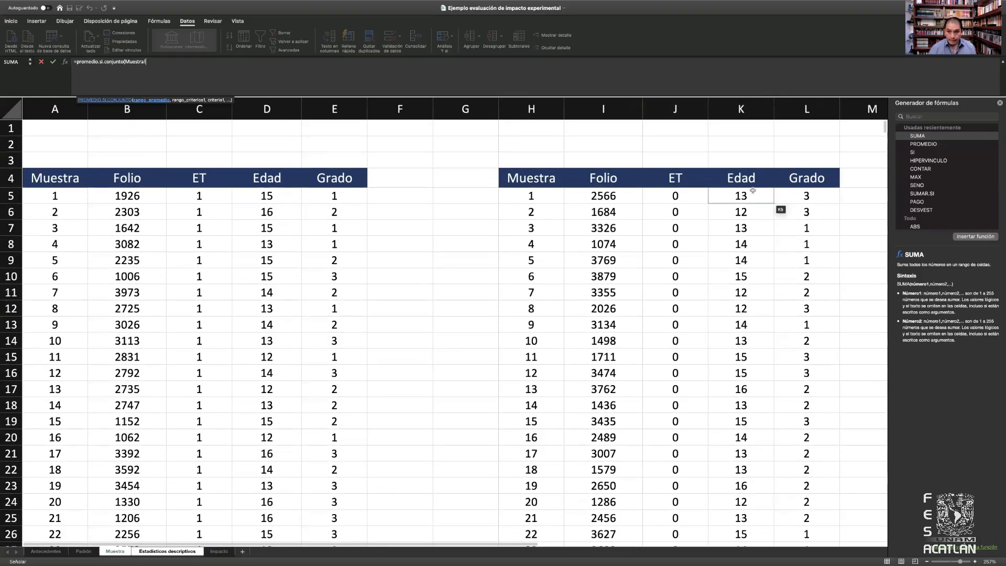
left_click(748, 193)
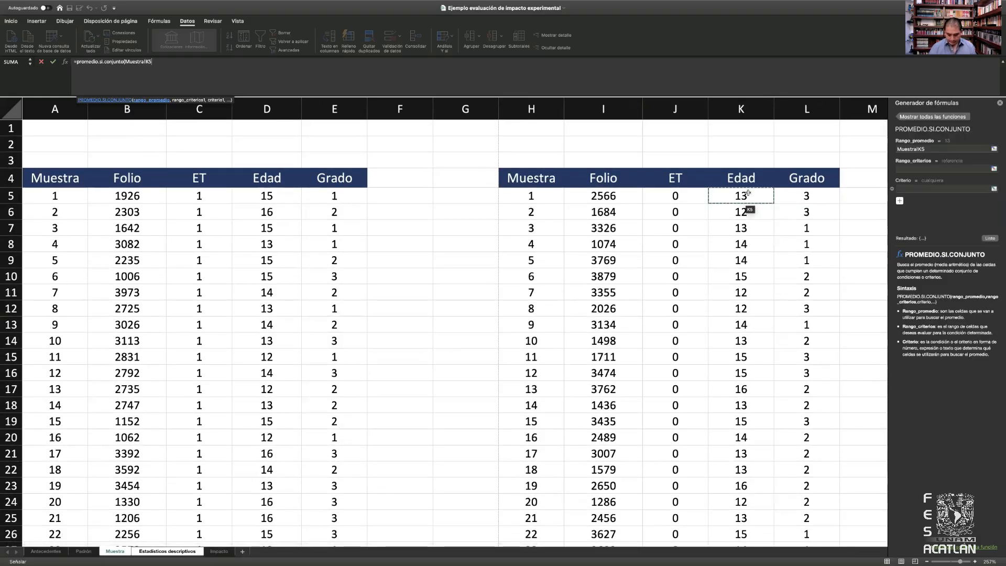
key("super+shift+Down")
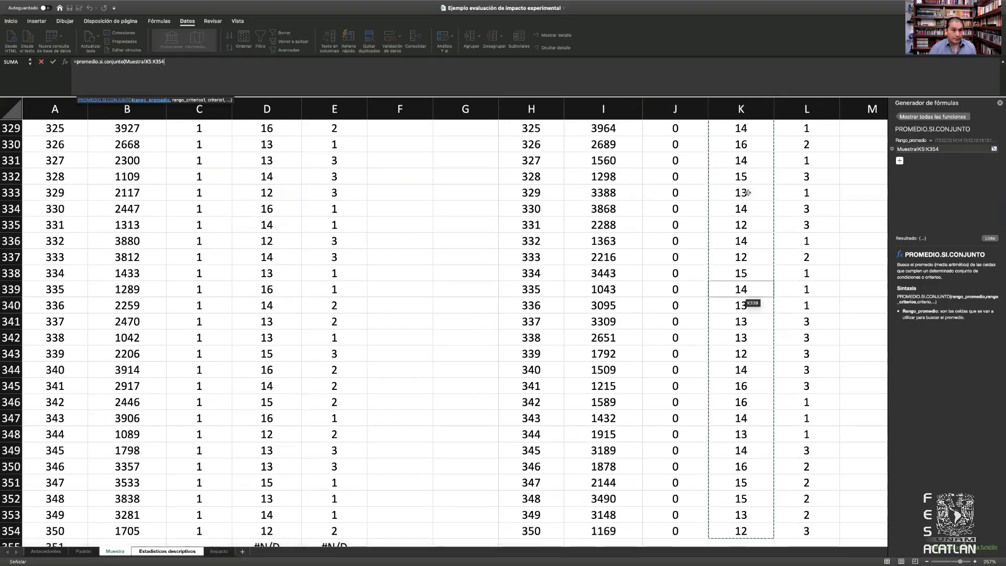
Make the average range absolute as Muestra!$K$5:$K$354.
left_click(169, 62)
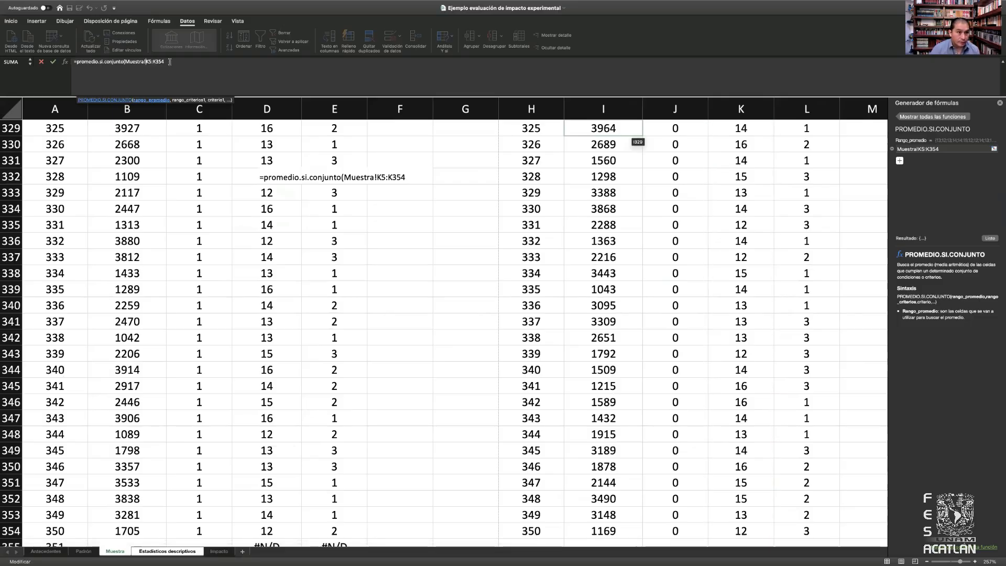
type("$")
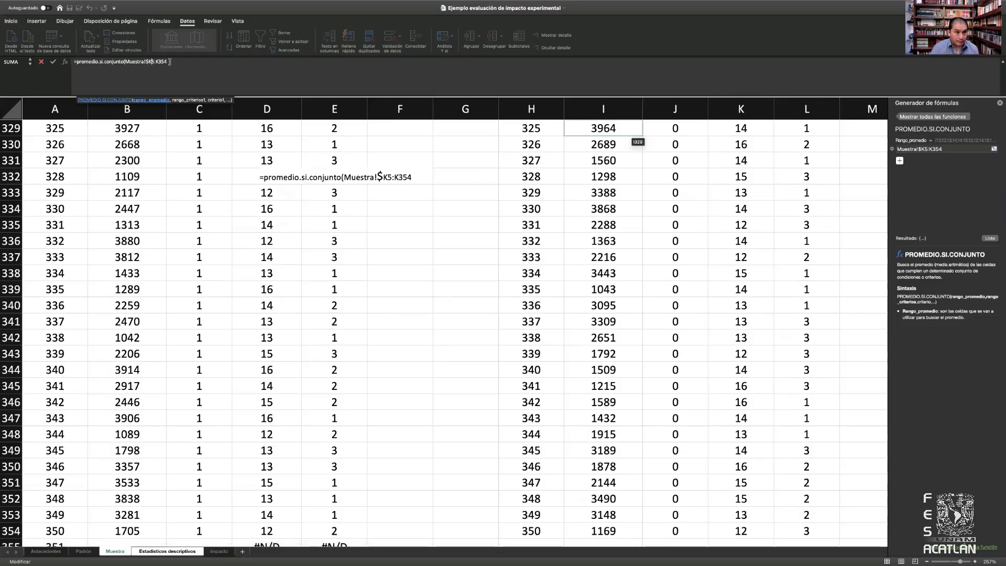
key("Right")
type("$")
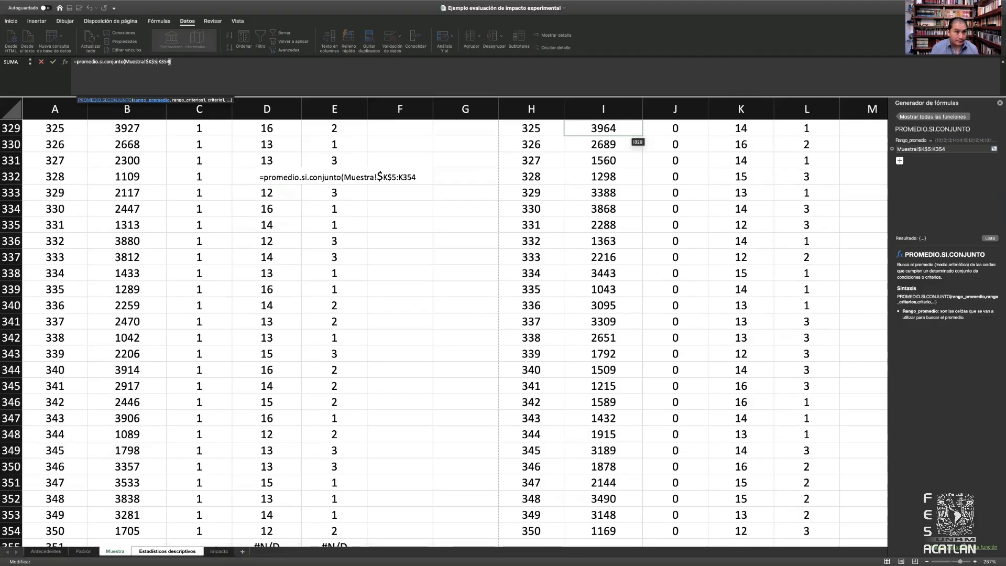
key("Right")
key("Right")
type("$")
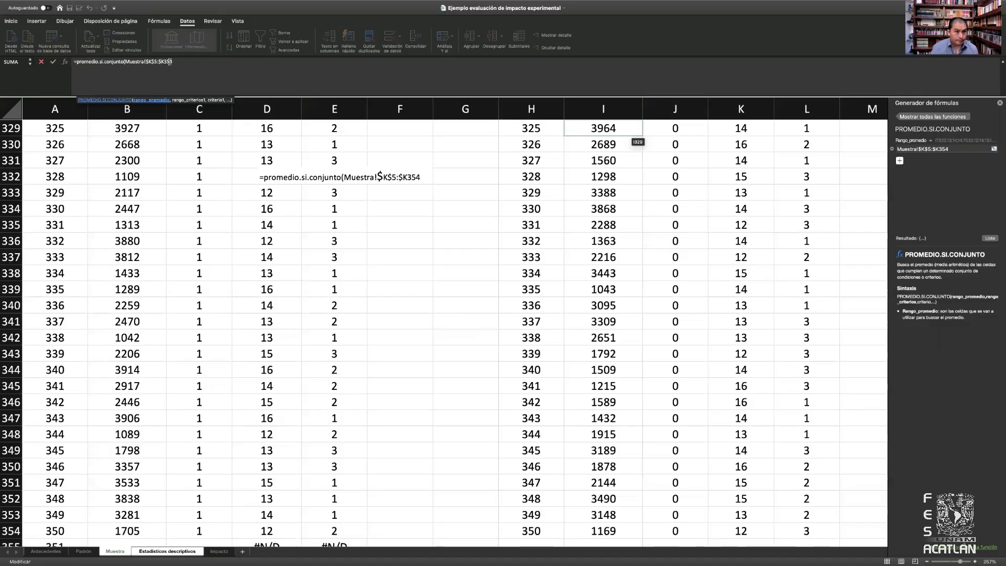
key("Right")
type("$354")
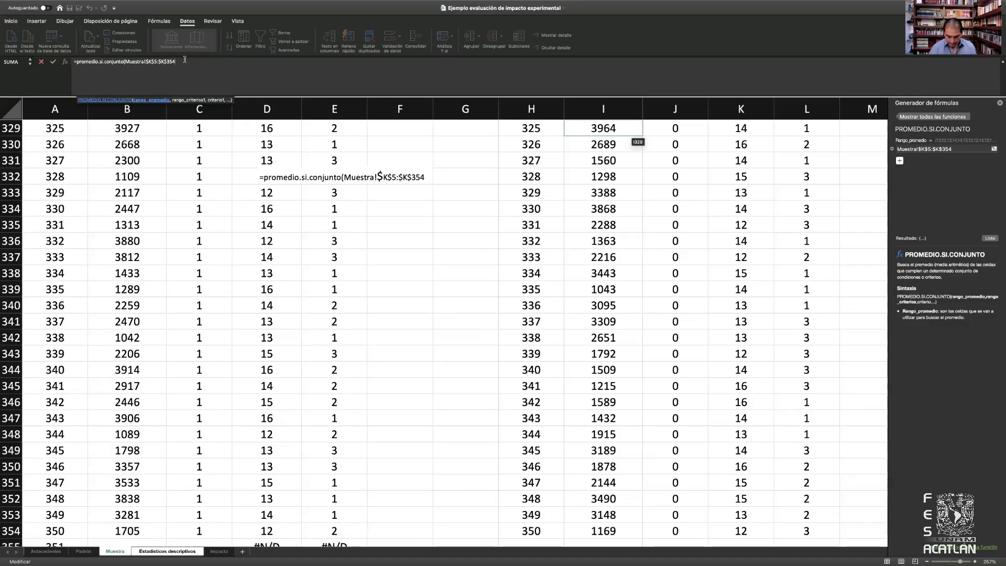
Add the second group's Grado values, Muestra!L5:L354, as the formula's criteria range.
type(",")
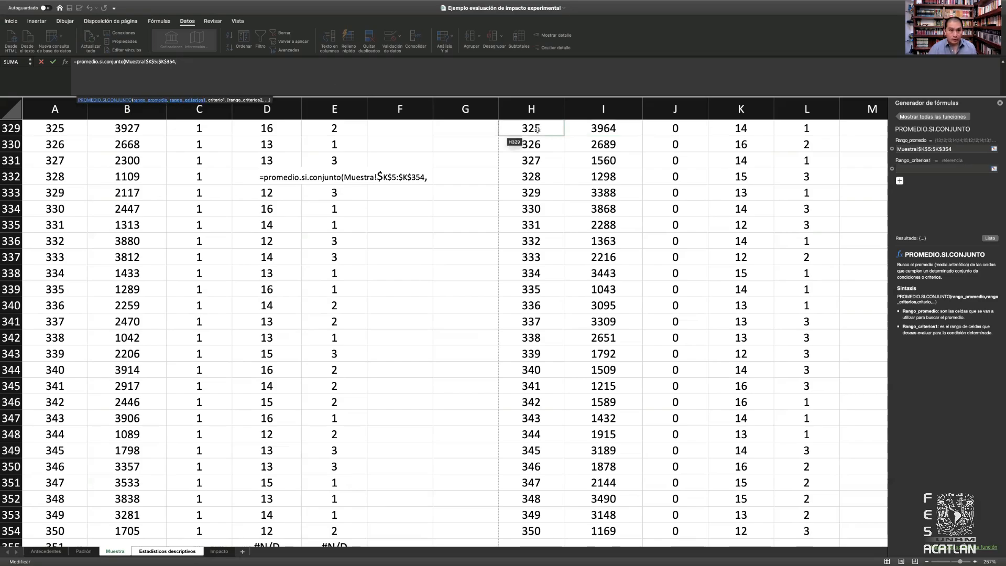
scroll(849, 192, "up", 20)
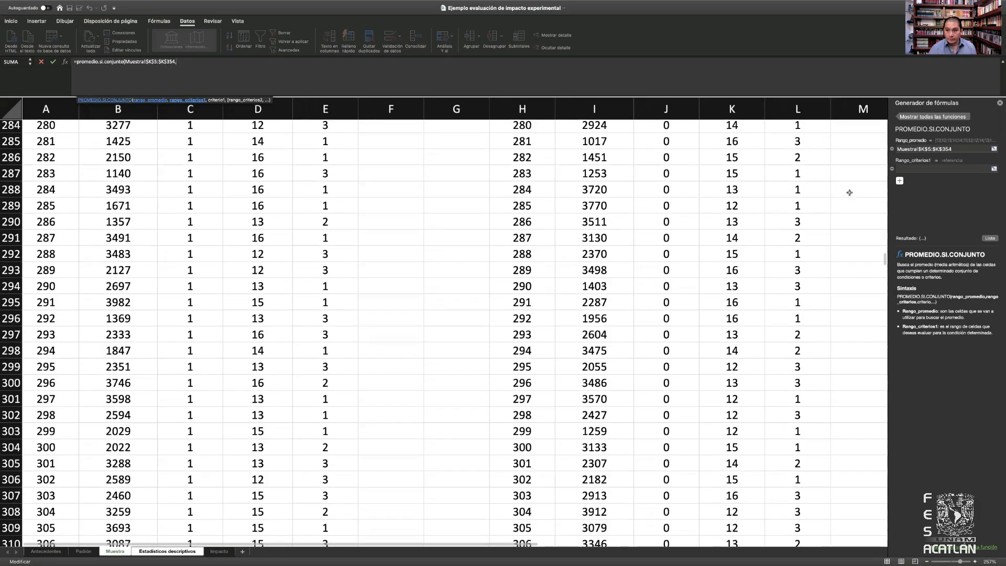
scroll(849, 192, "up", 20)
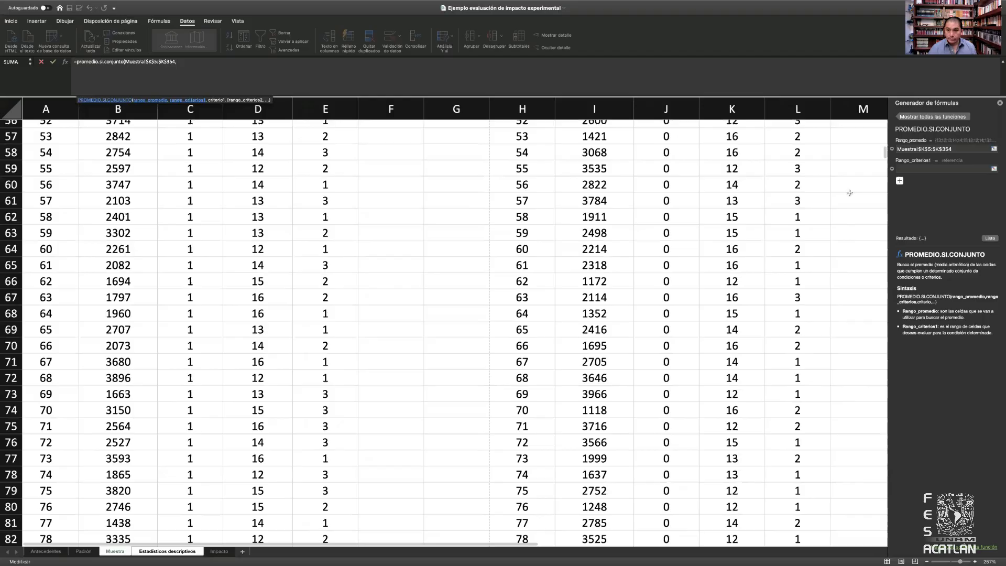
scroll(849, 192, "up", 3)
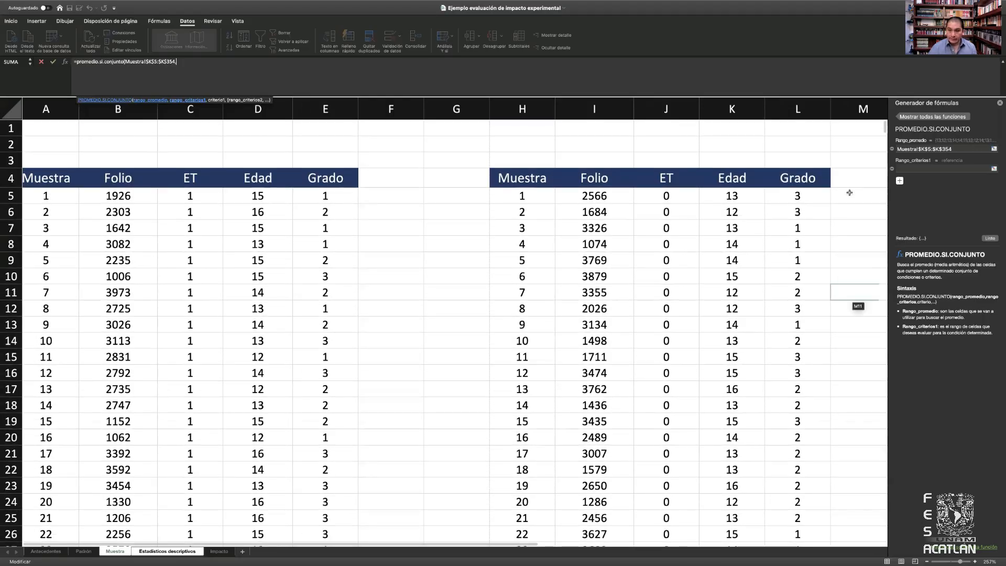
left_click(785, 196)
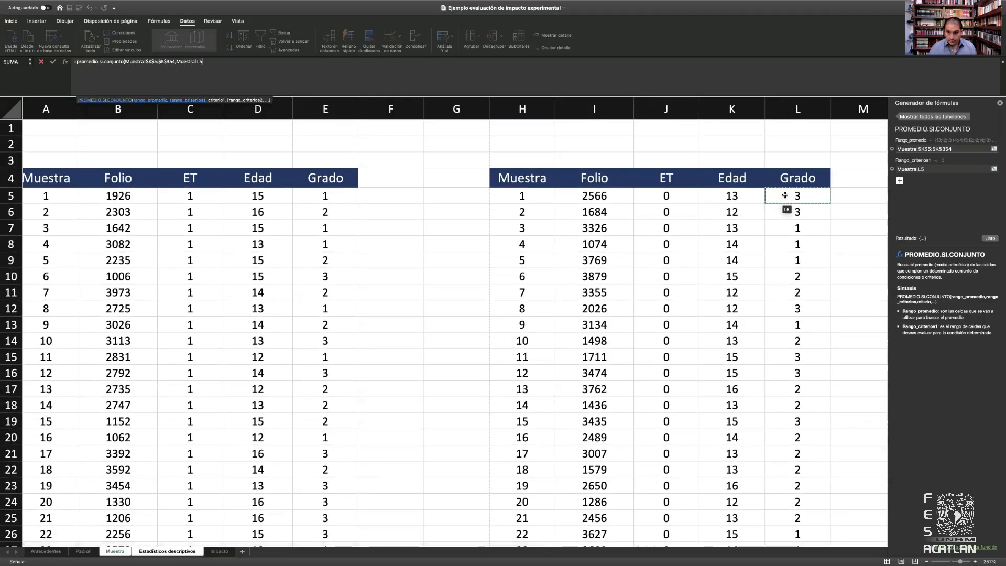
key("ctrl+shift+Down")
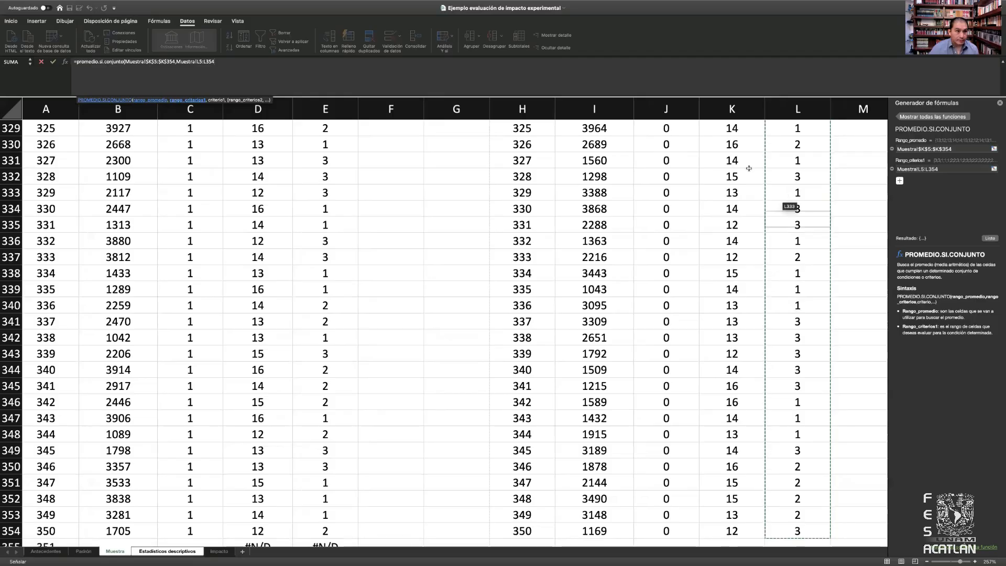
Make the criteria range absolute as Muestra!$L$5:$L$354.
left_click(273, 63)
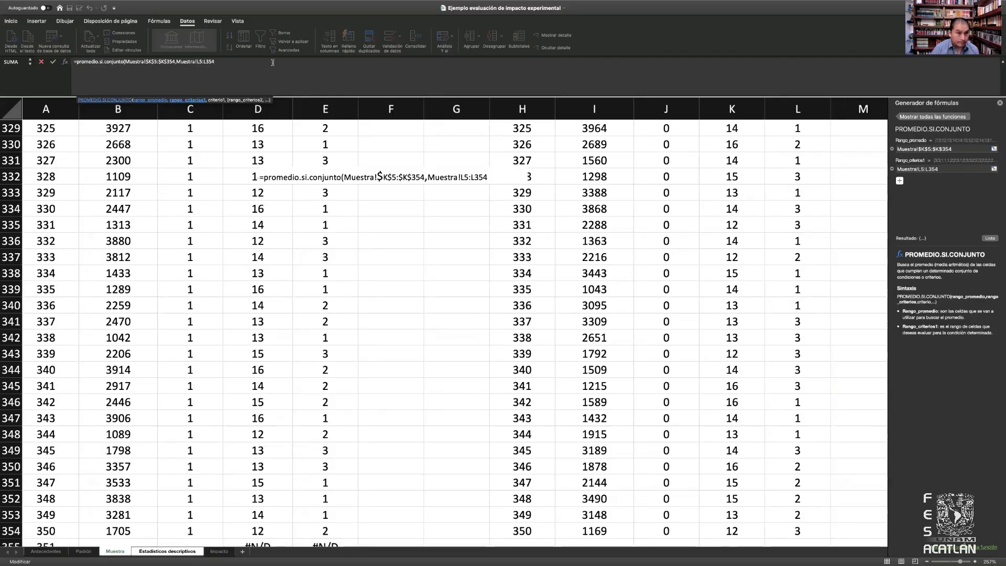
type("$")
key("Right")
type("$")
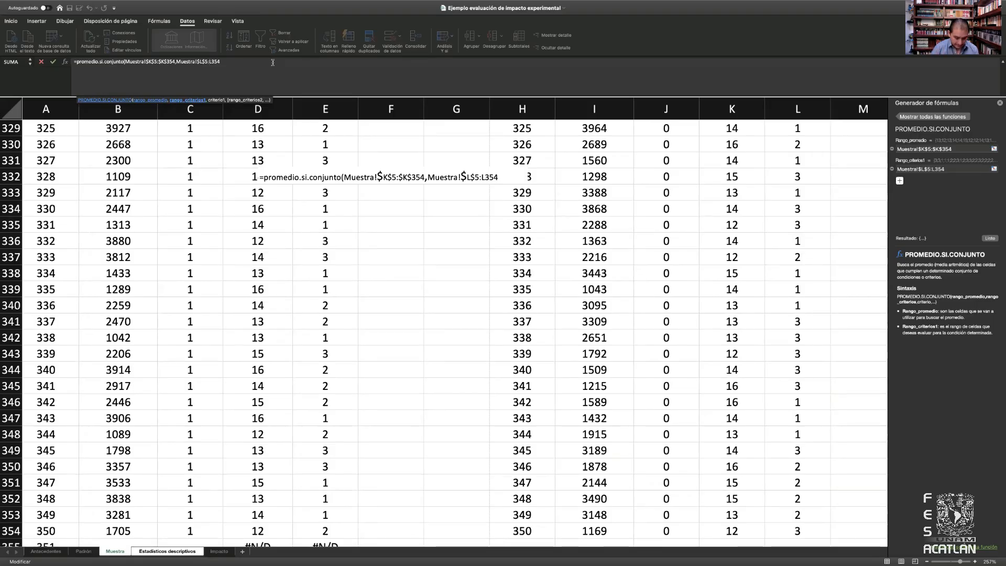
type("$K")
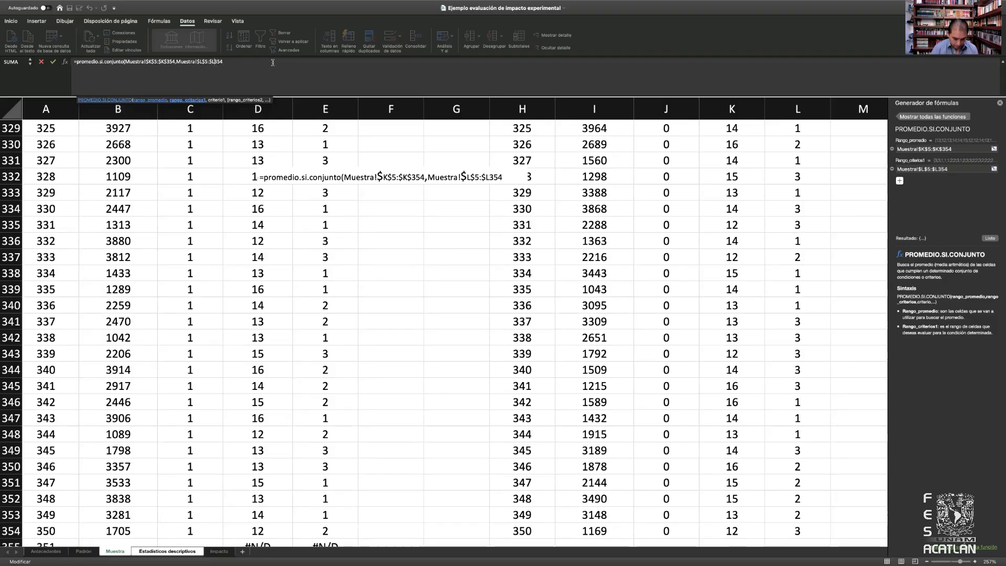
type("$")
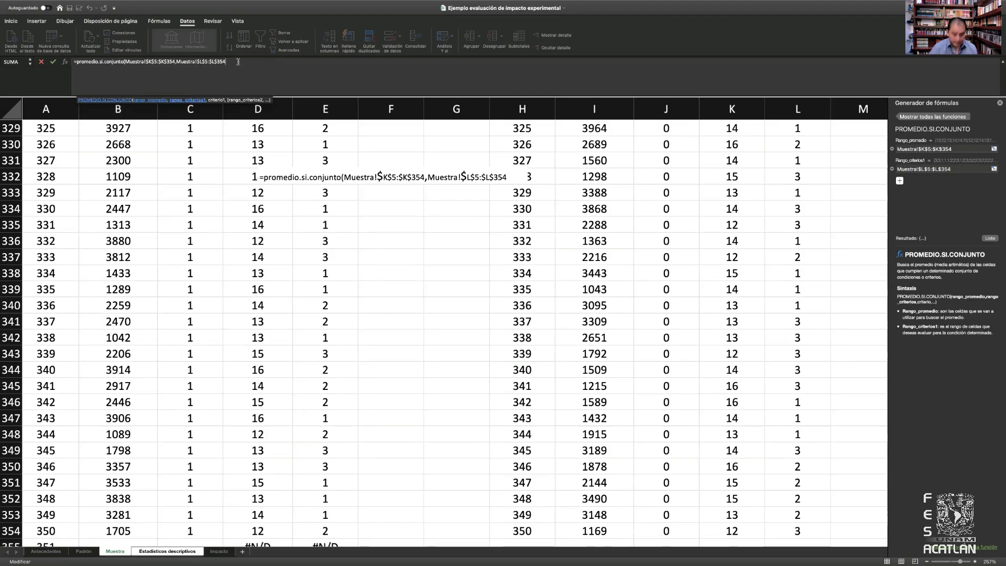
Complete the E5 formula with criterion 1 and copy it down through E7.
type(",")
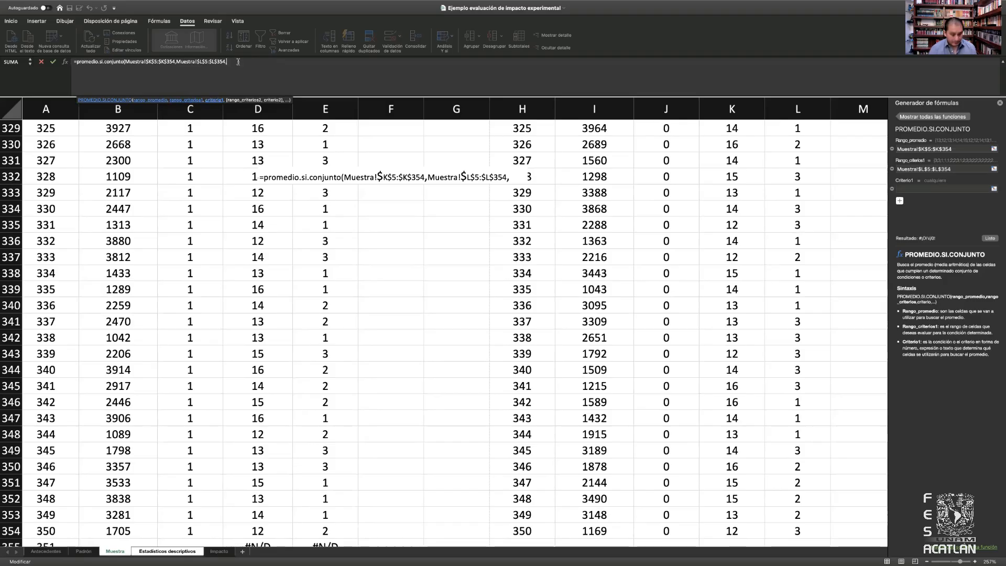
type("1")
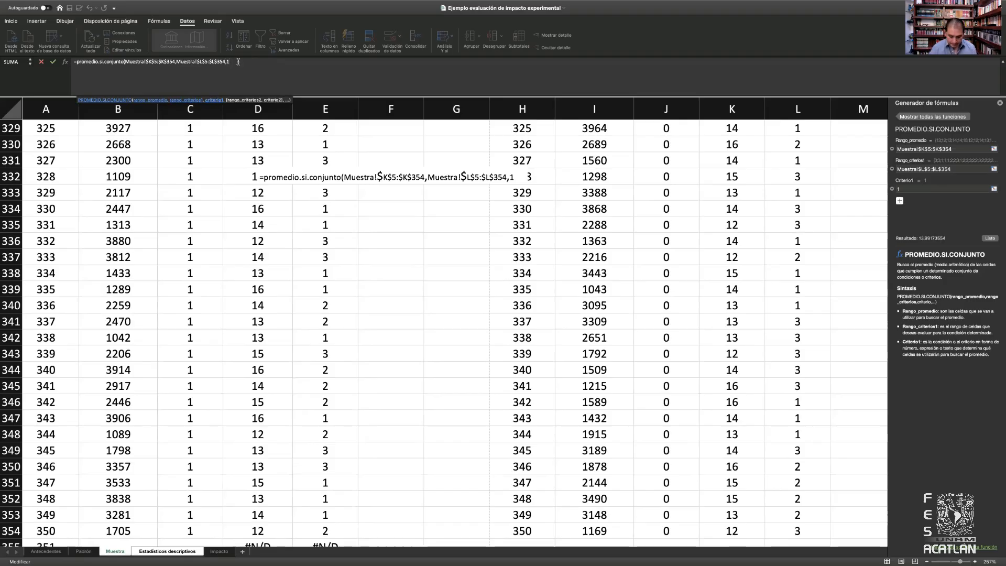
type(")")
key("Return")
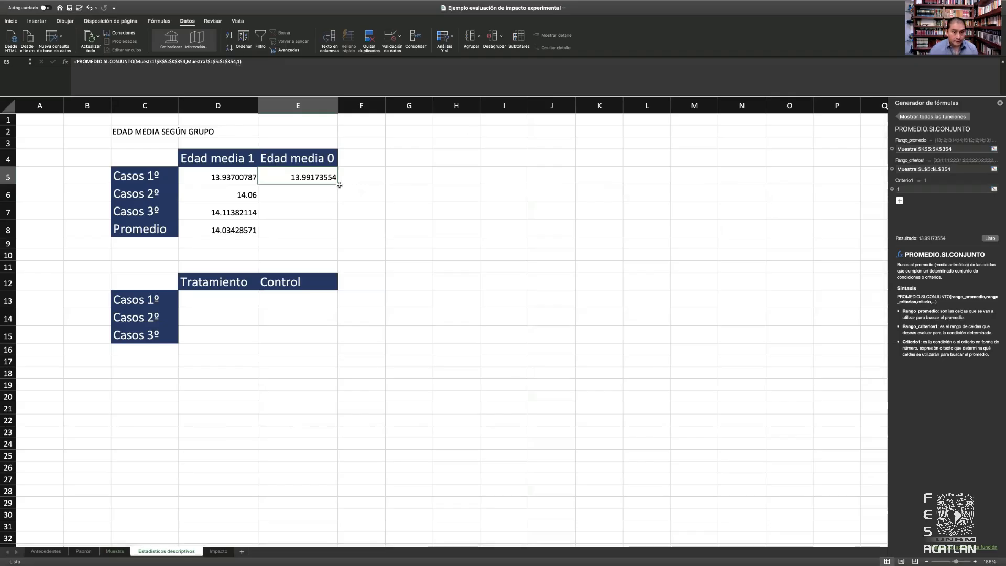
left_click_drag(337, 184, 335, 220)
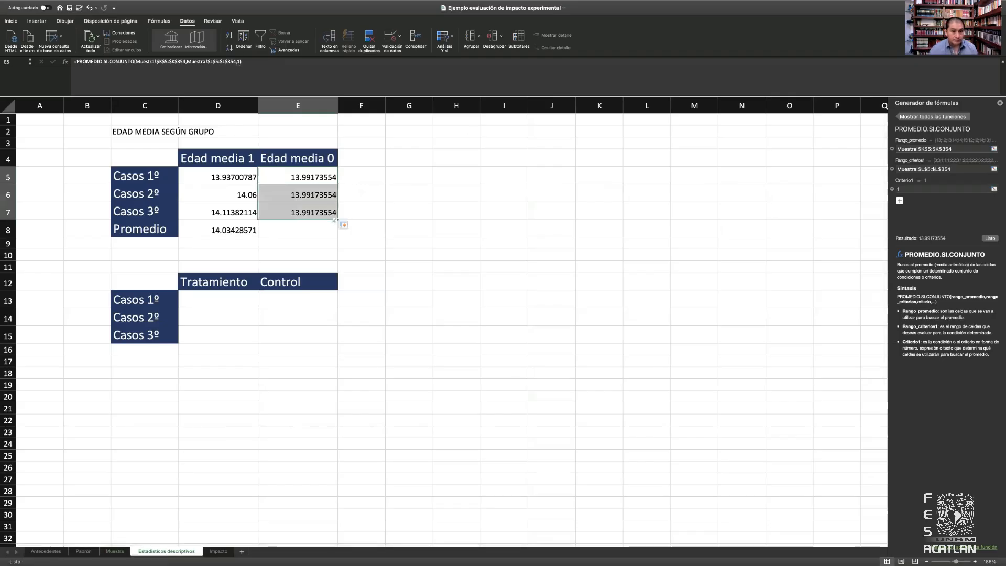
Inspect the formula in E5 and the copied one in E6.
left_click(319, 177)
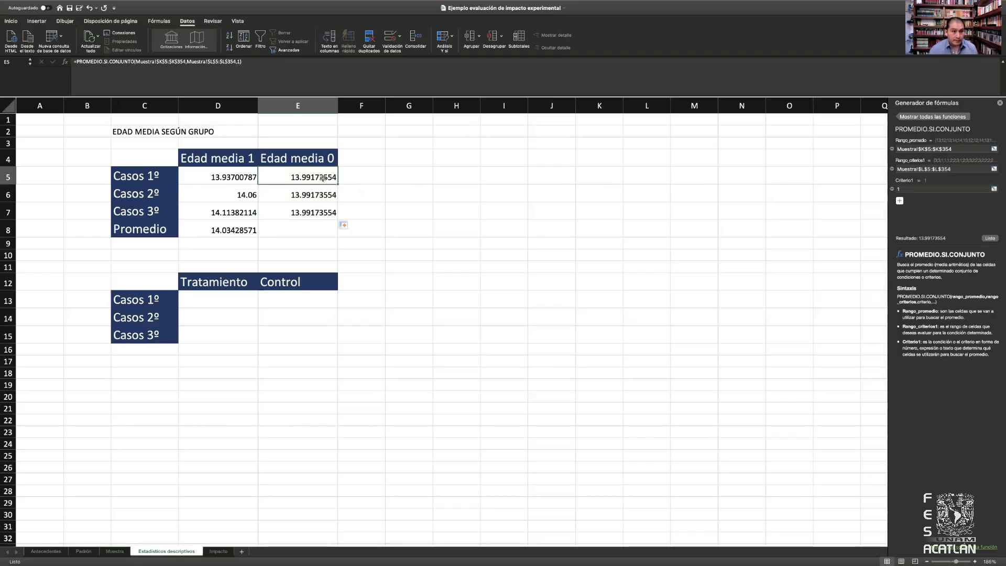
left_click(241, 62)
key("Escape")
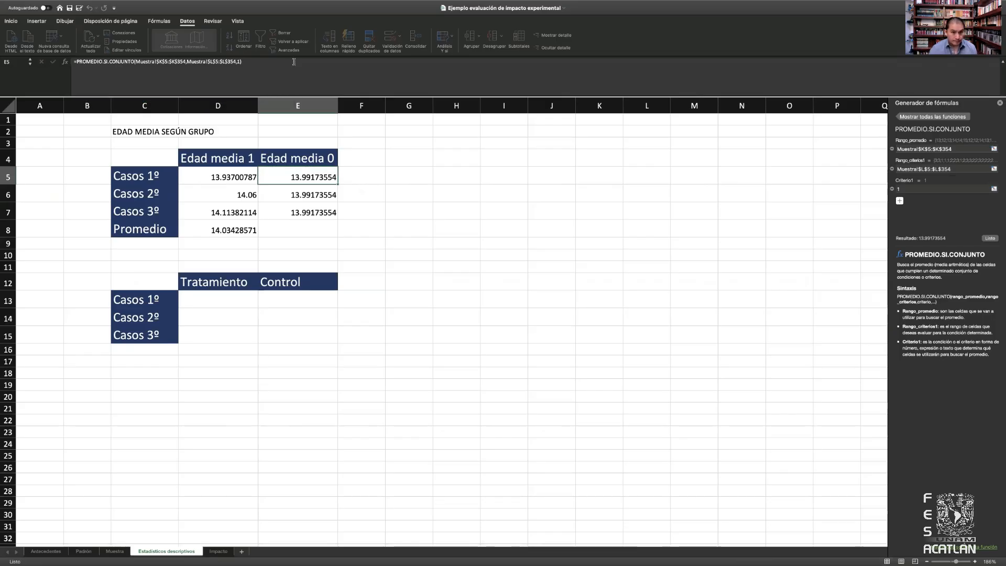
left_click(317, 195)
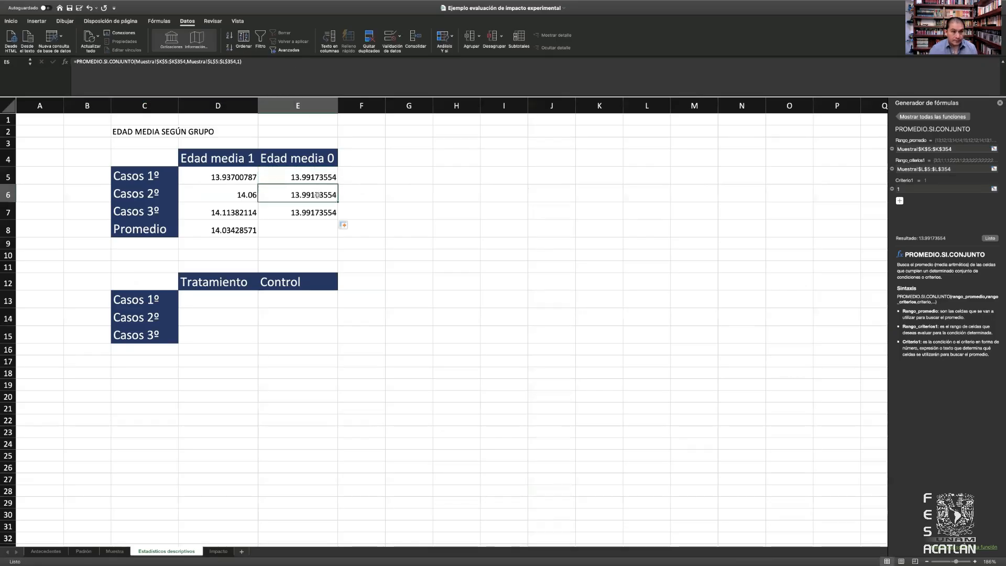
Change the grade criterion of the control group's average formulas to 2 in E6 and 3 in E7.
left_click(239, 61)
key("BackSpace")
type("2")
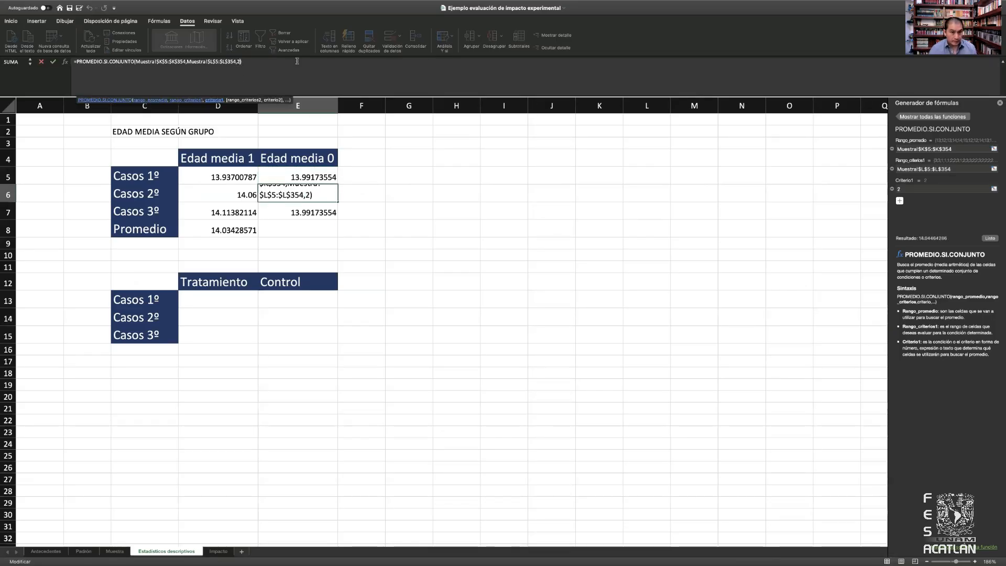
key("Return")
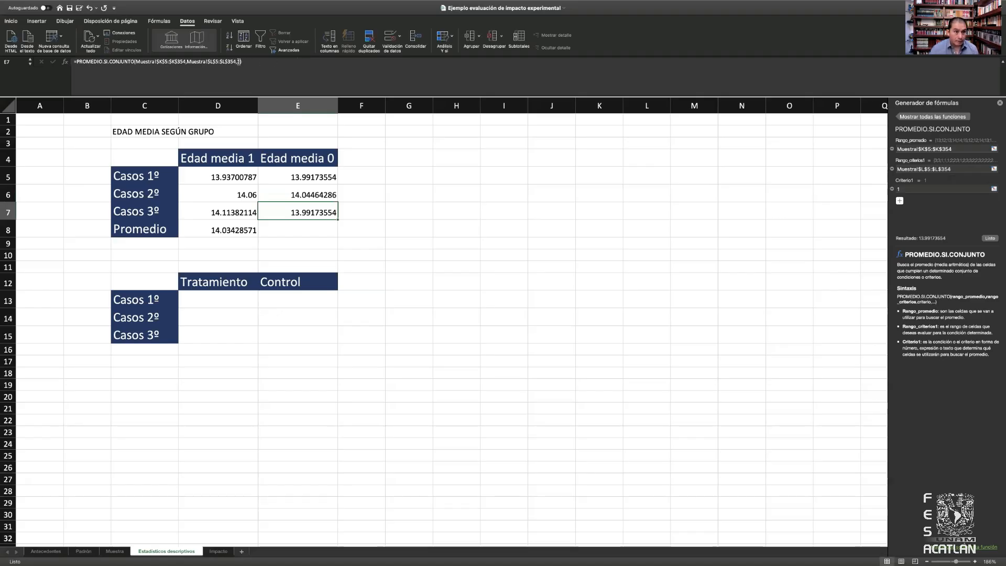
left_click(239, 61)
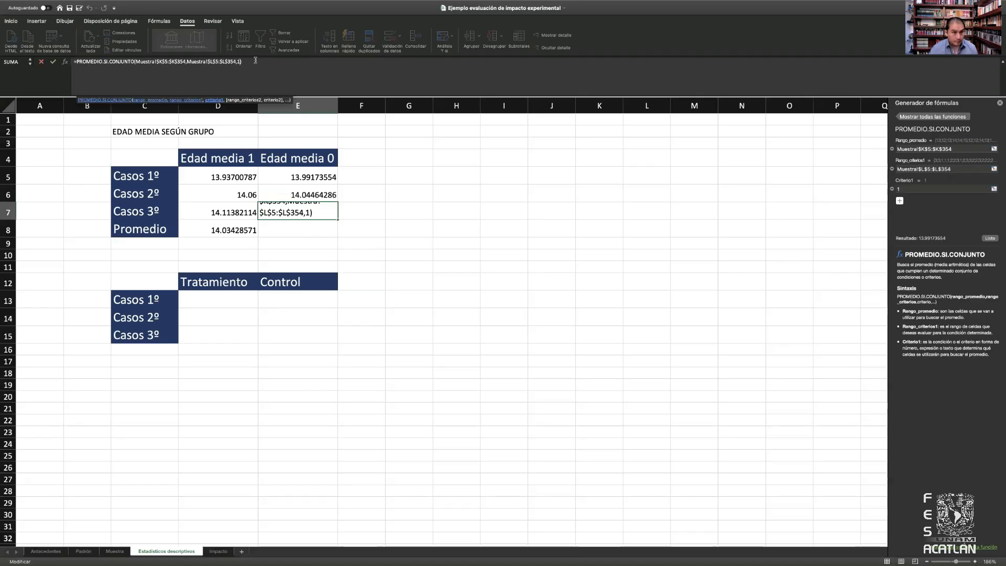
key("Return")
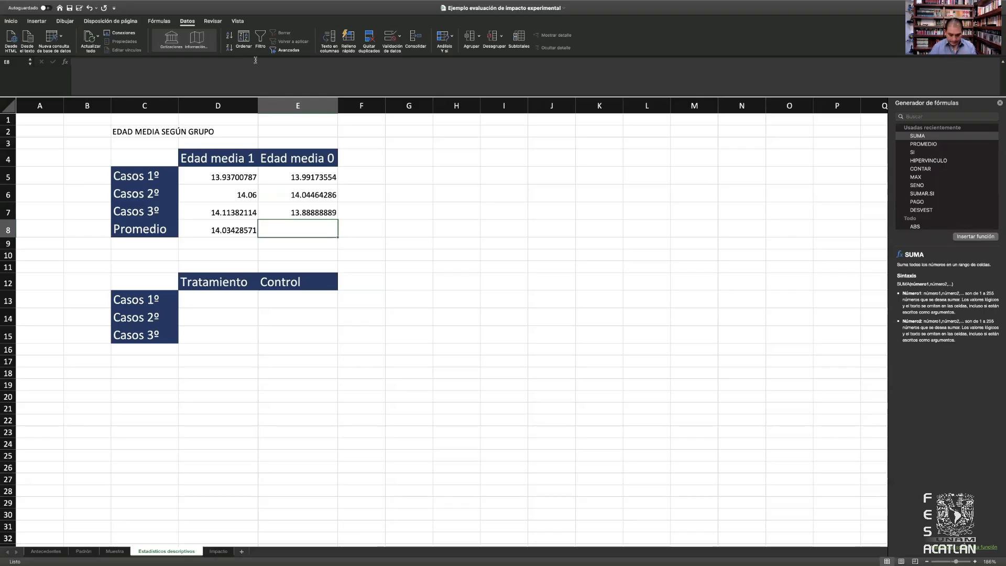
Calculate the control group's overall mean age in E8 with PROMEDIO over the Edad values Muestra!K5:K354.
type("=promedio")
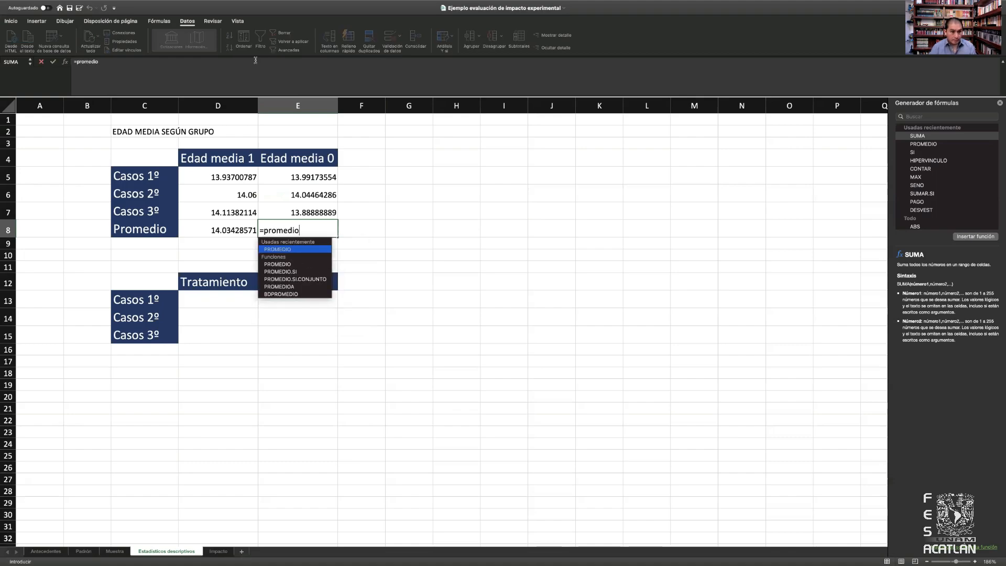
type("(")
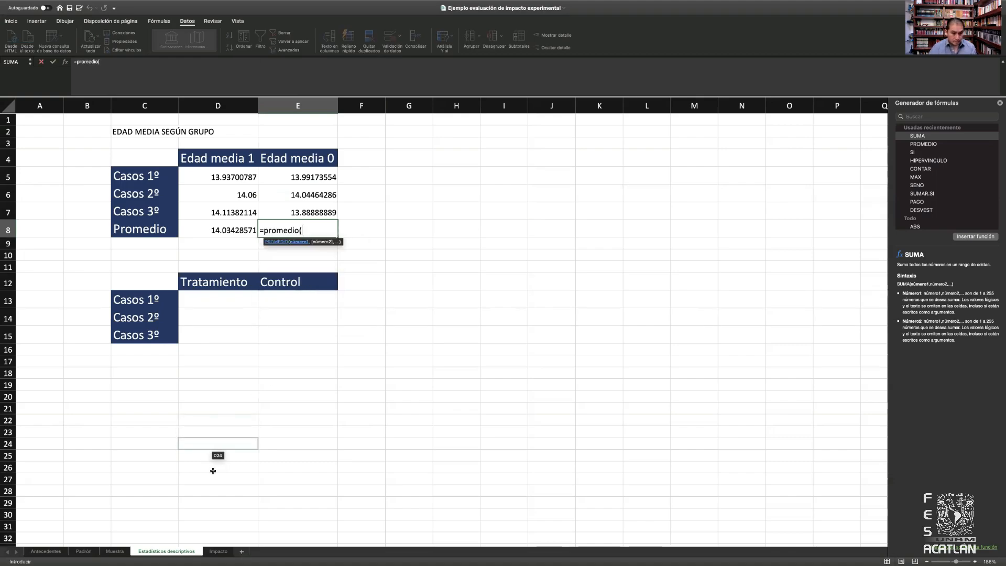
left_click(114, 551)
scroll(582, 309, "up", 20)
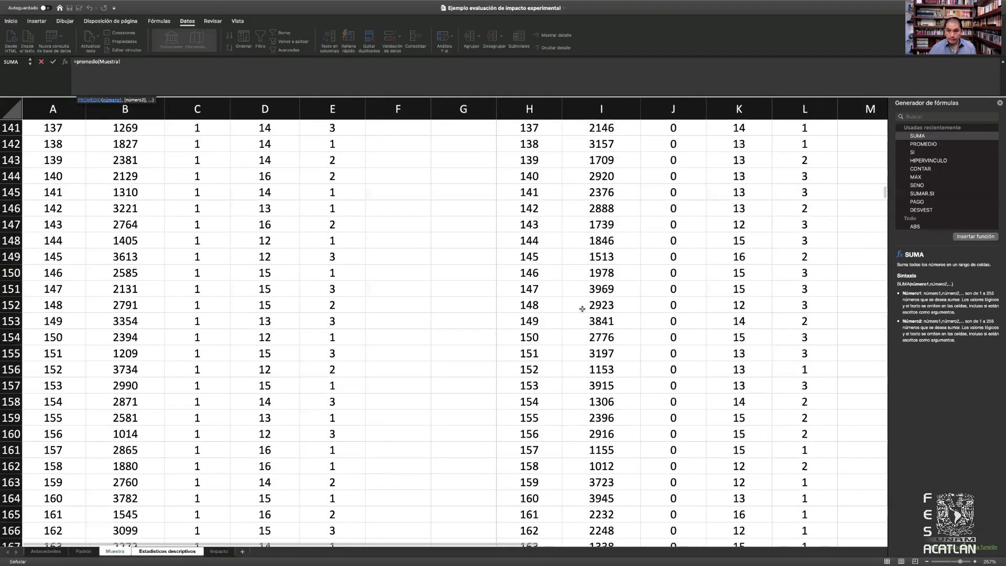
scroll(582, 309, "up", 20)
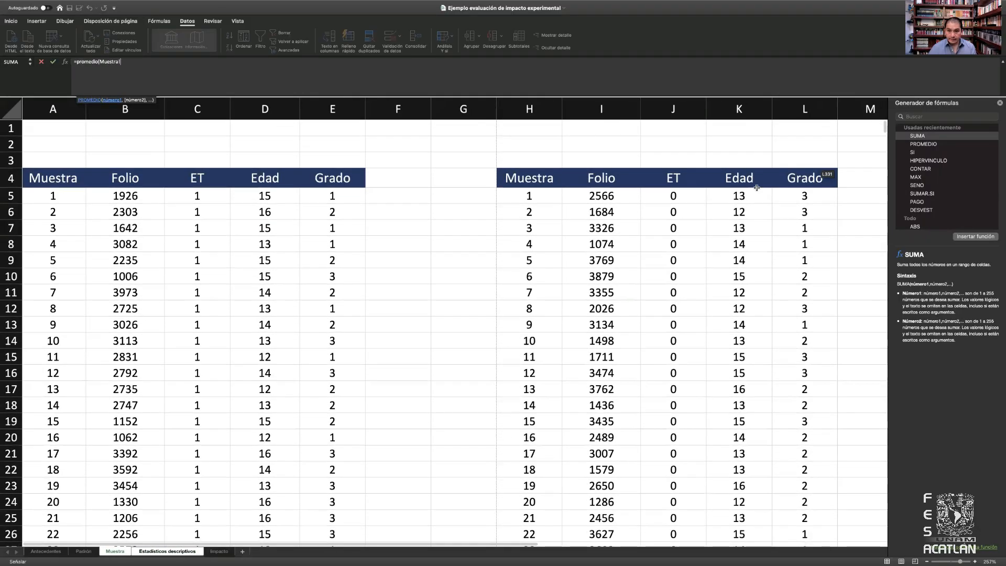
left_click(737, 198)
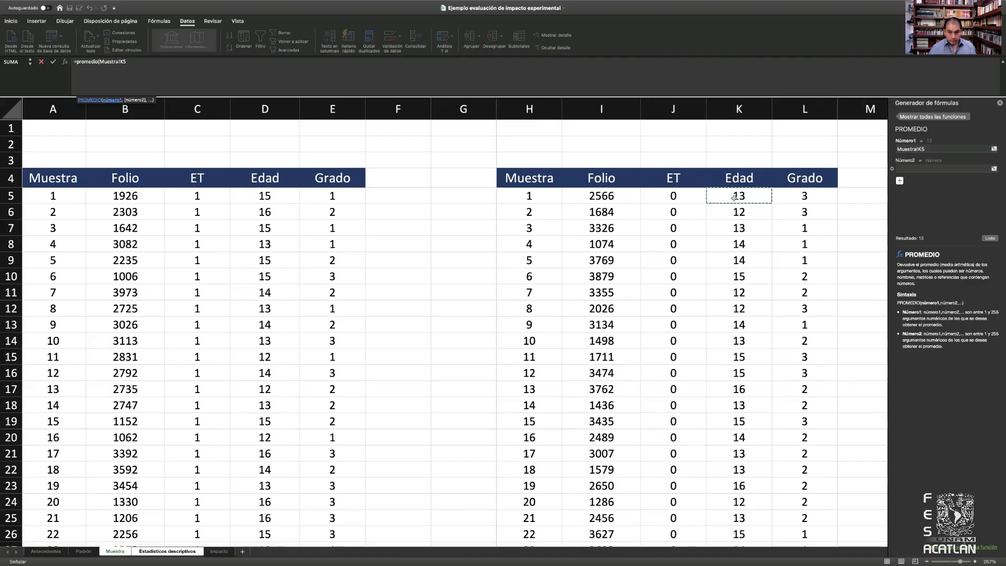
key("ctrl+shift+Down")
key("Return")
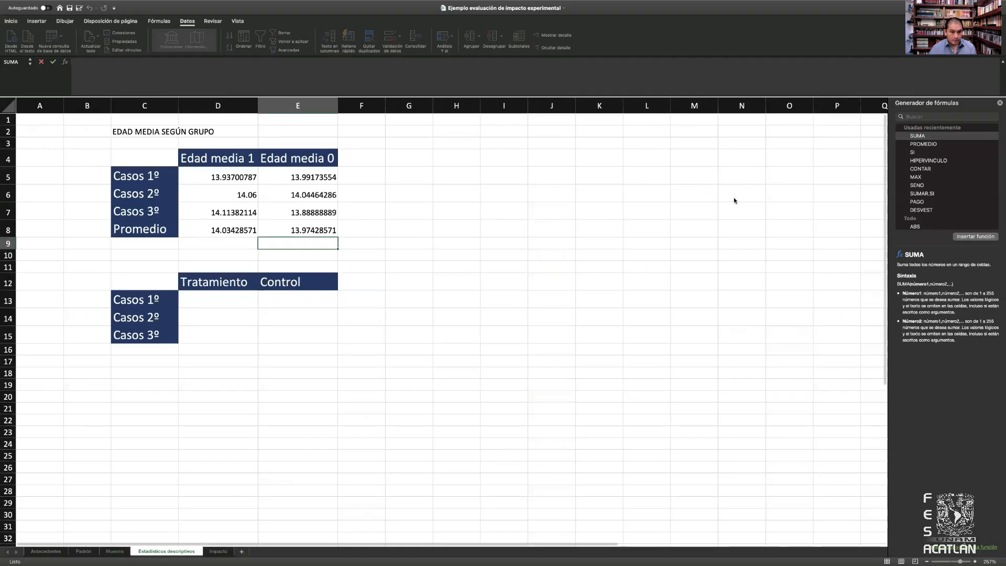
Review the control group's average formulas in E7 and E8.
key("Up")
key("Up")
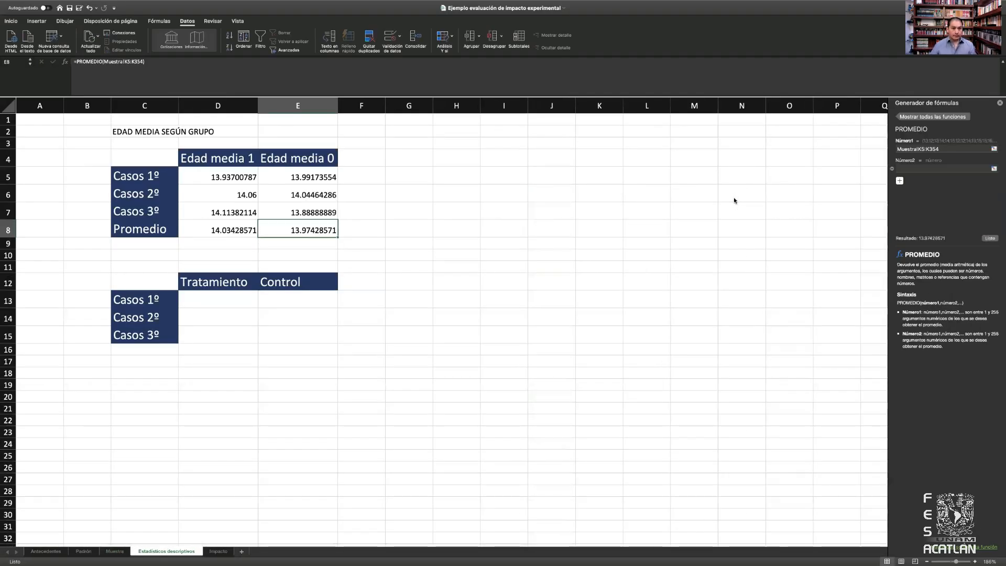
key("Up")
key("Down")
key("Down")
key("Up")
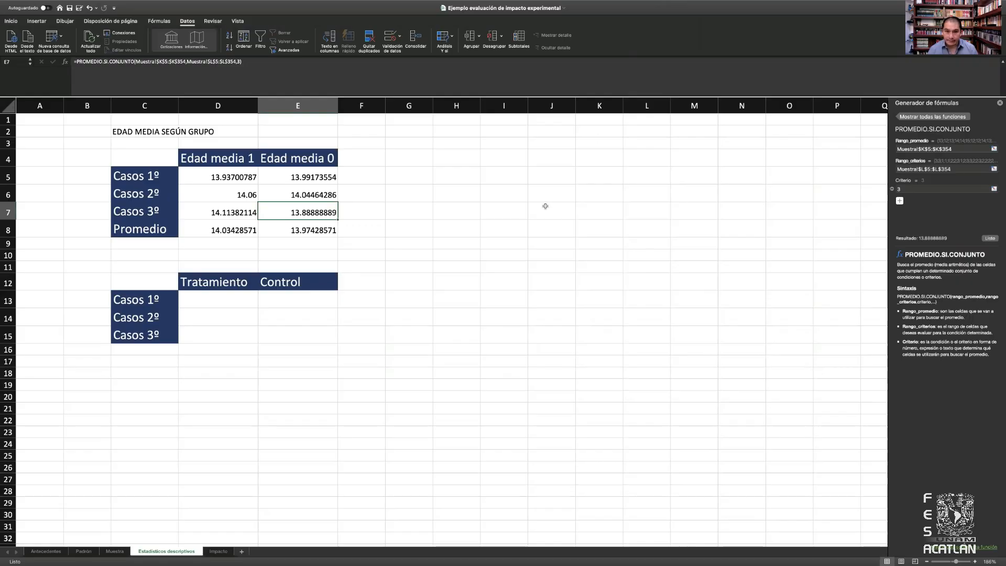
left_click(434, 189)
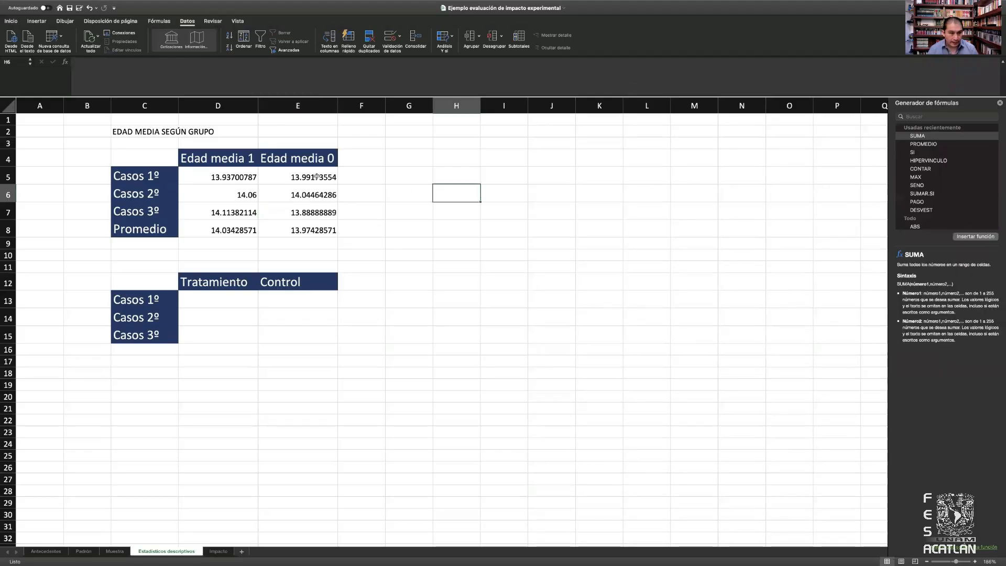
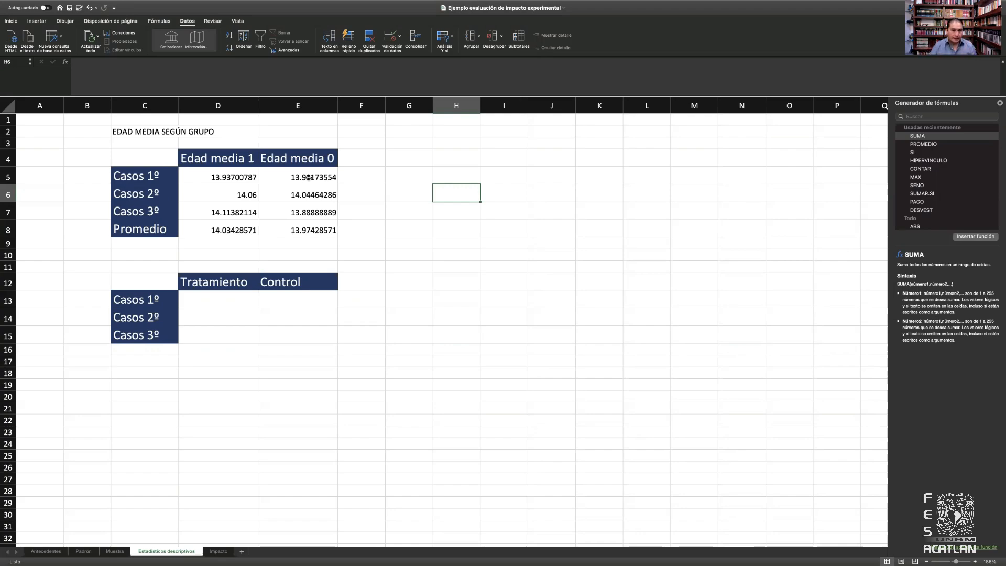
Begin a CONTAR.SI formula in D13 using the first group's Grado values, Muestra!E5:E354, as the range.
left_click(233, 297)
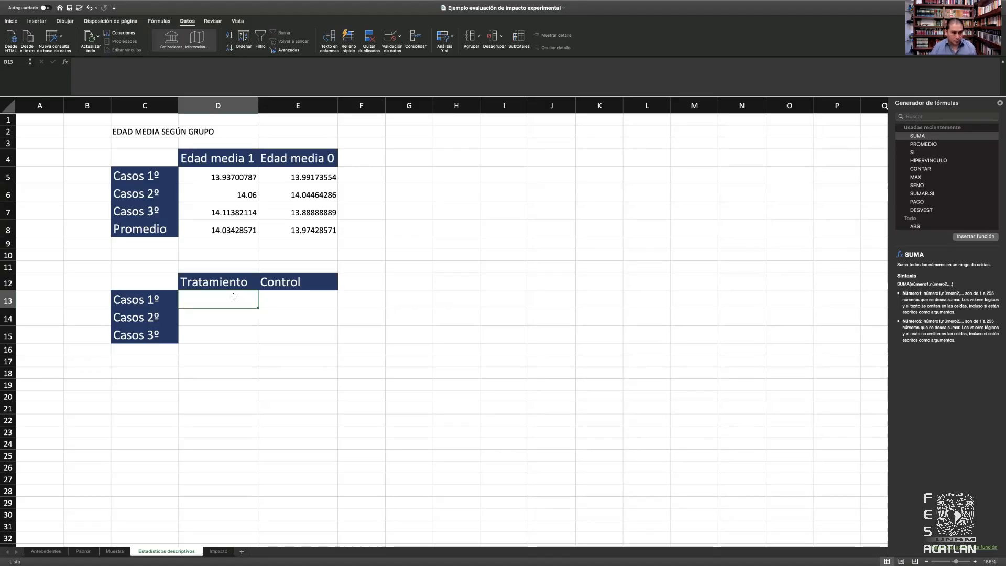
type("=")
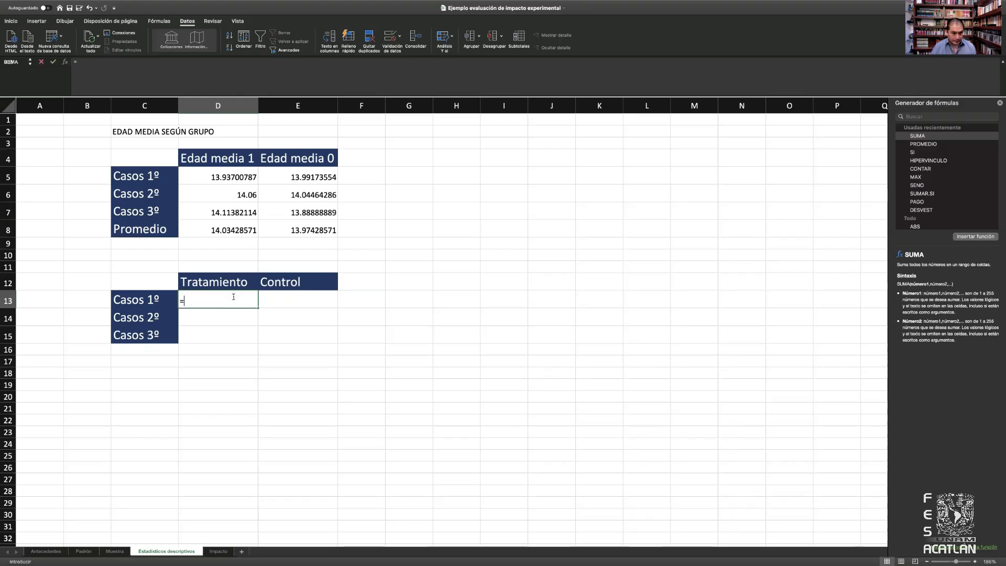
type("contar")
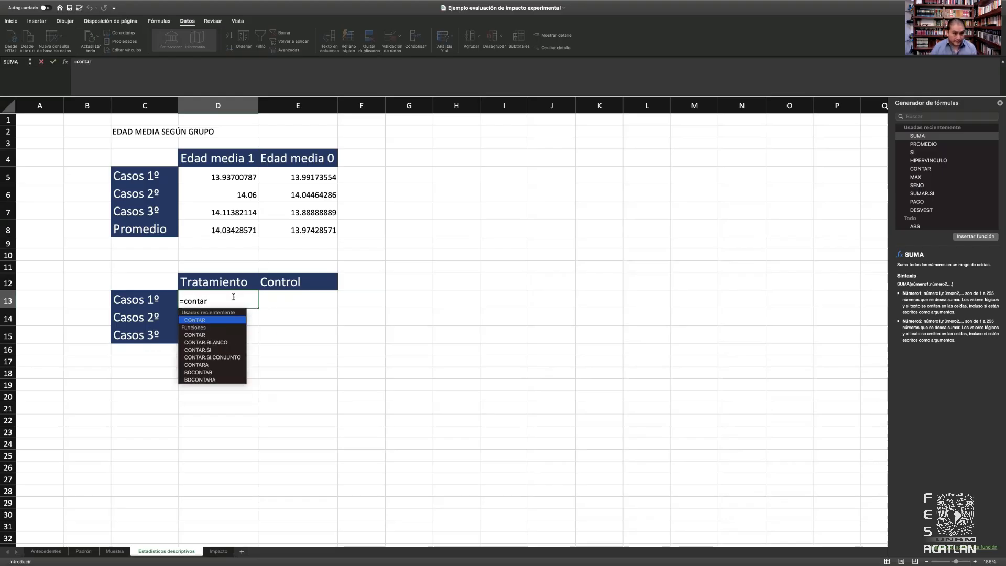
type(".si")
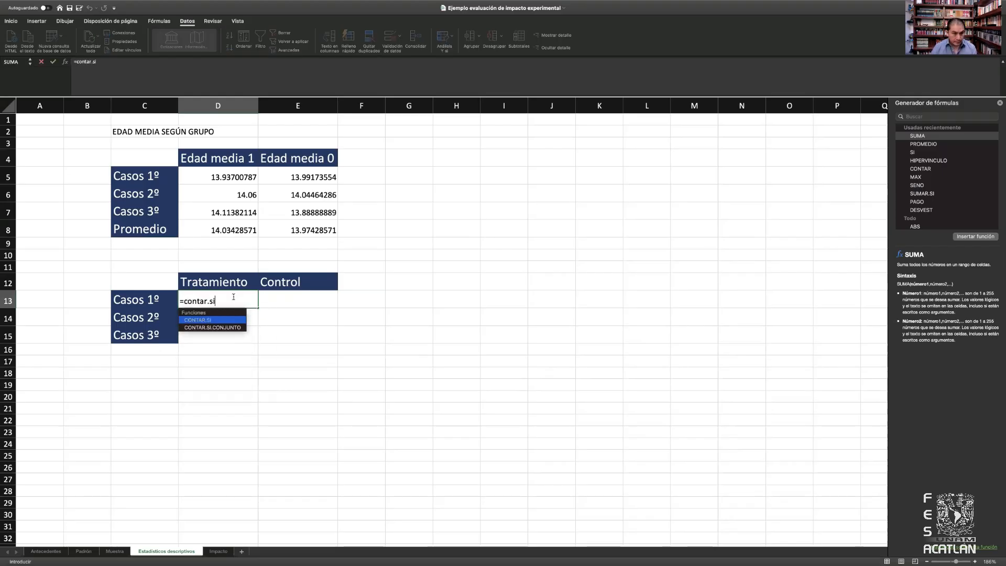
type("(")
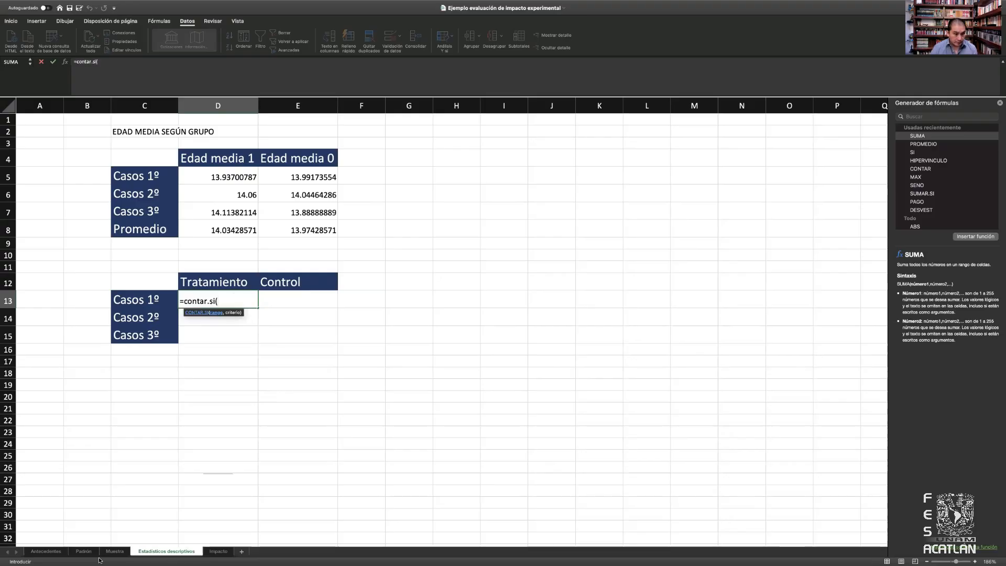
left_click(115, 551)
scroll(248, 421, "up", 20)
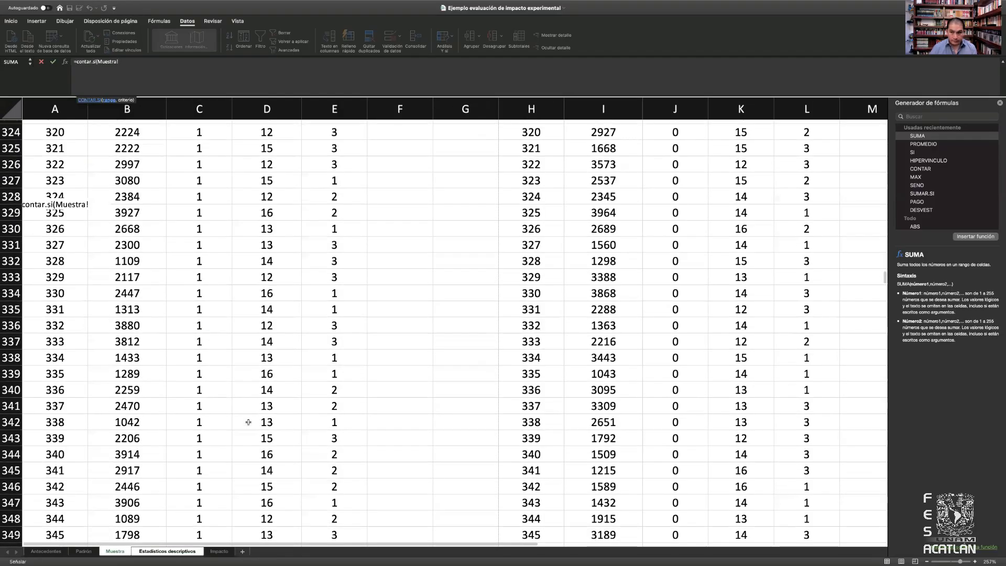
scroll(248, 422, "up", 11)
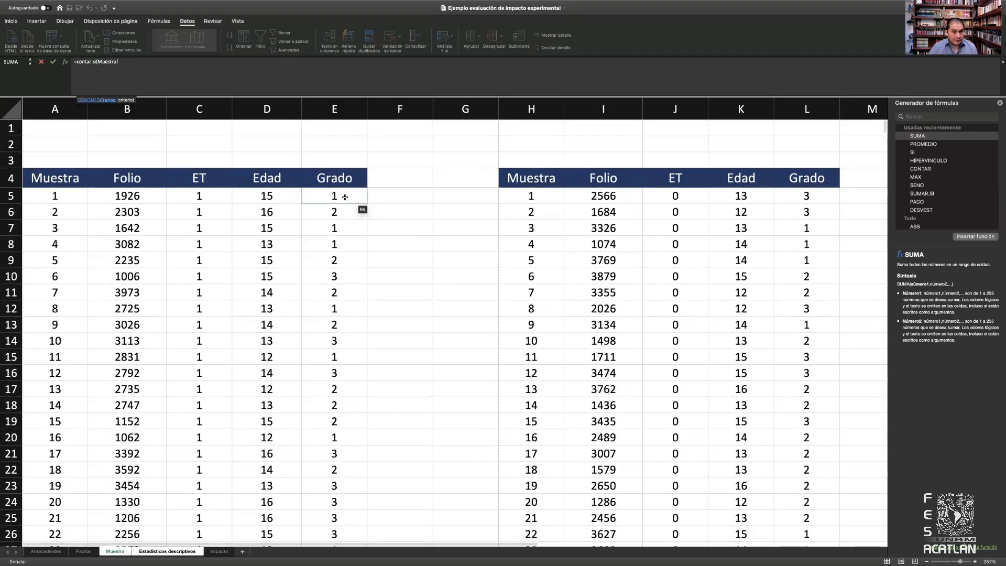
left_click(345, 197)
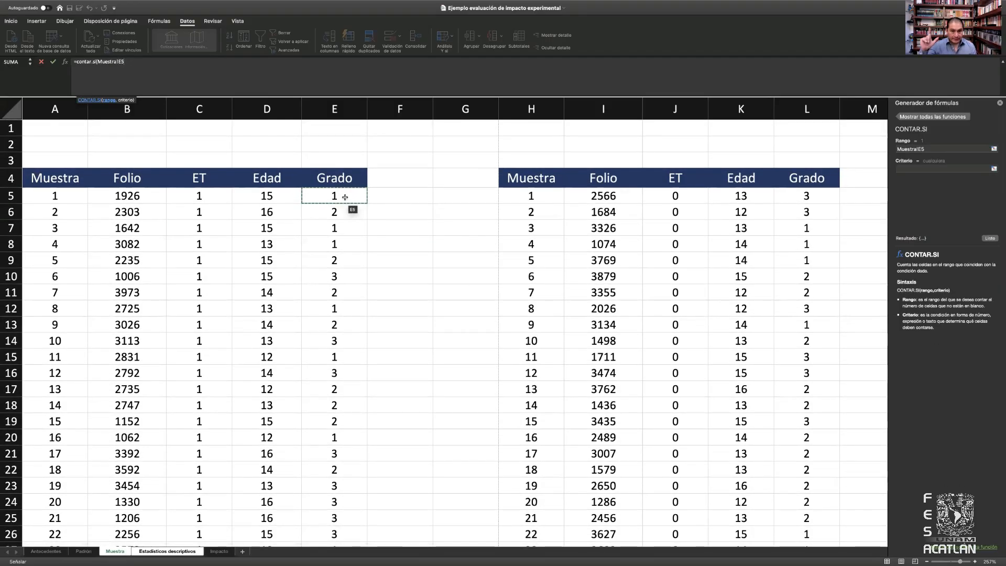
key("ctrl+shift+Down")
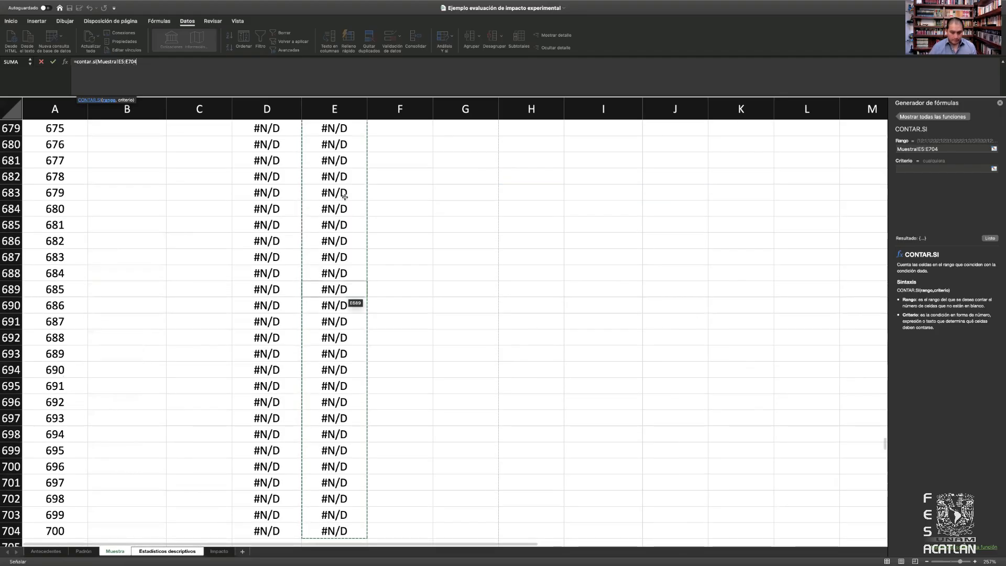
key("ctrl+Up")
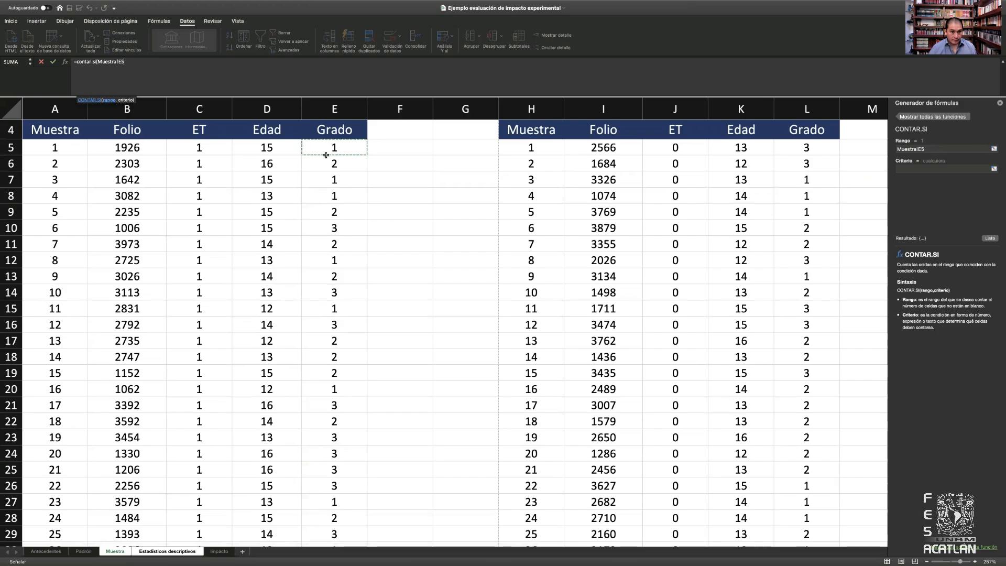
left_click_drag(327, 146, 350, 201)
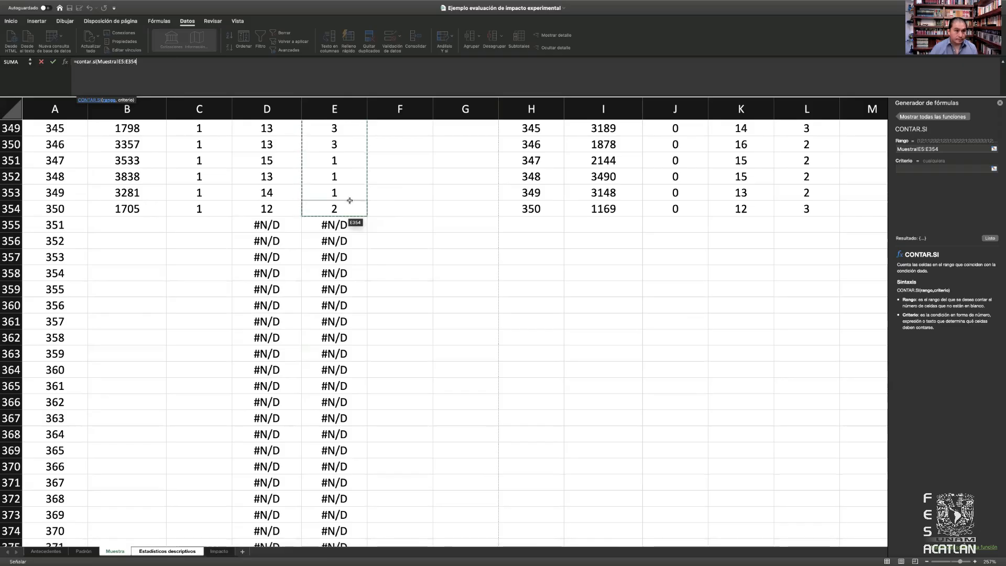
Make the CONTAR.SI range absolute as Muestra!$E$5:$E$354.
left_click(138, 61)
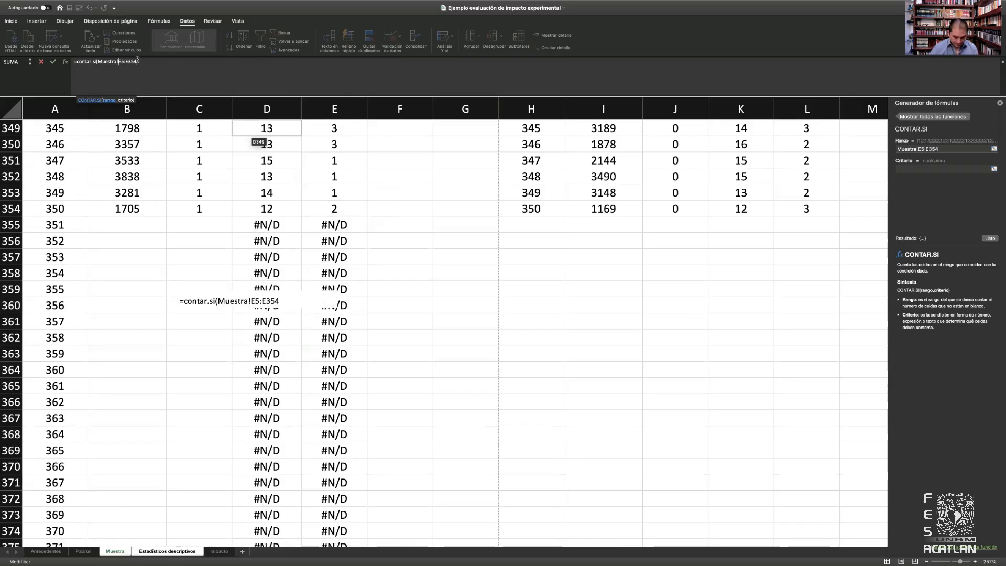
type("$")
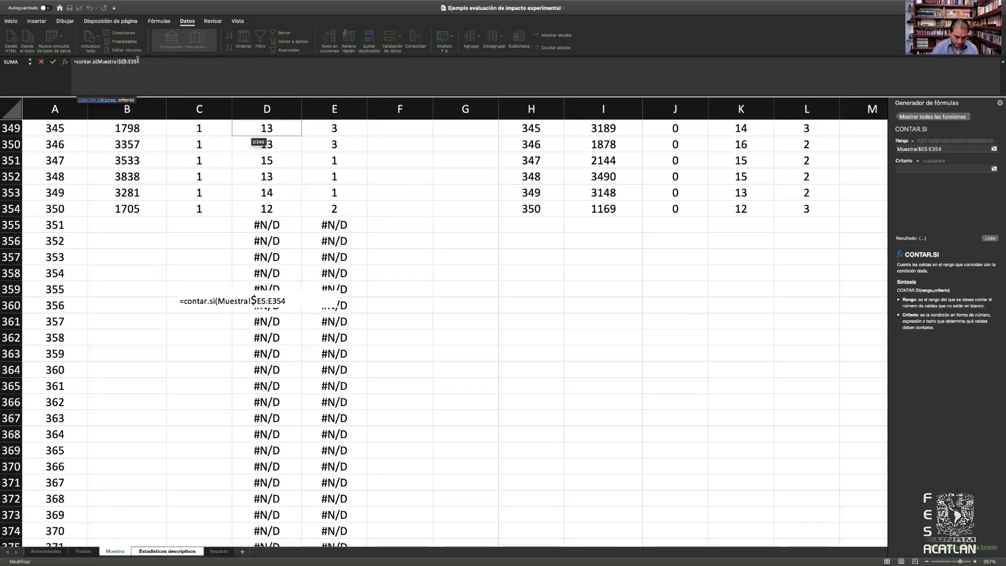
key("Right")
type("$")
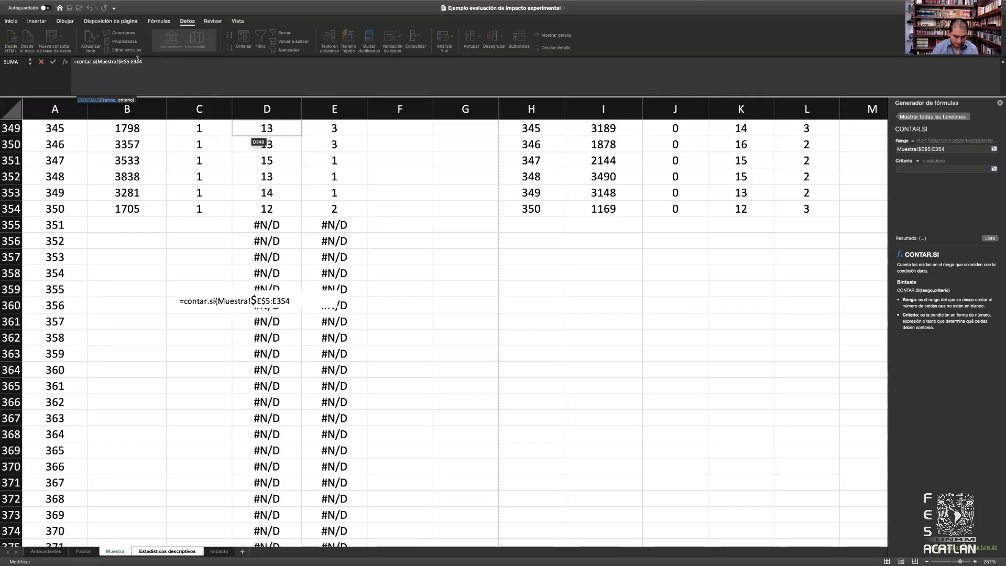
key("Right")
key("Right")
type("$")
key("Right")
type("$354")
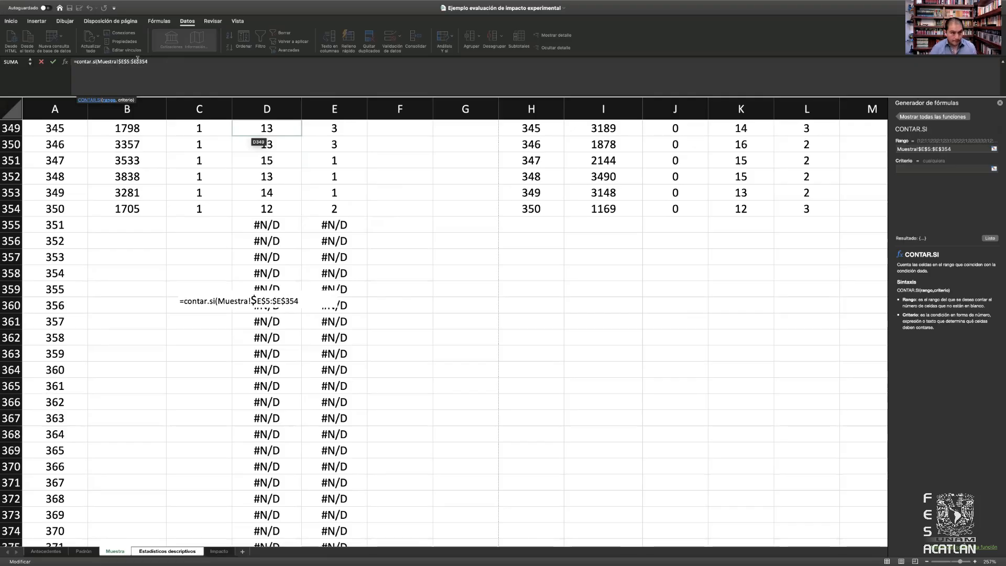
Complete the D13 count formula with criterion 1 and copy it down through D15.
type(",")
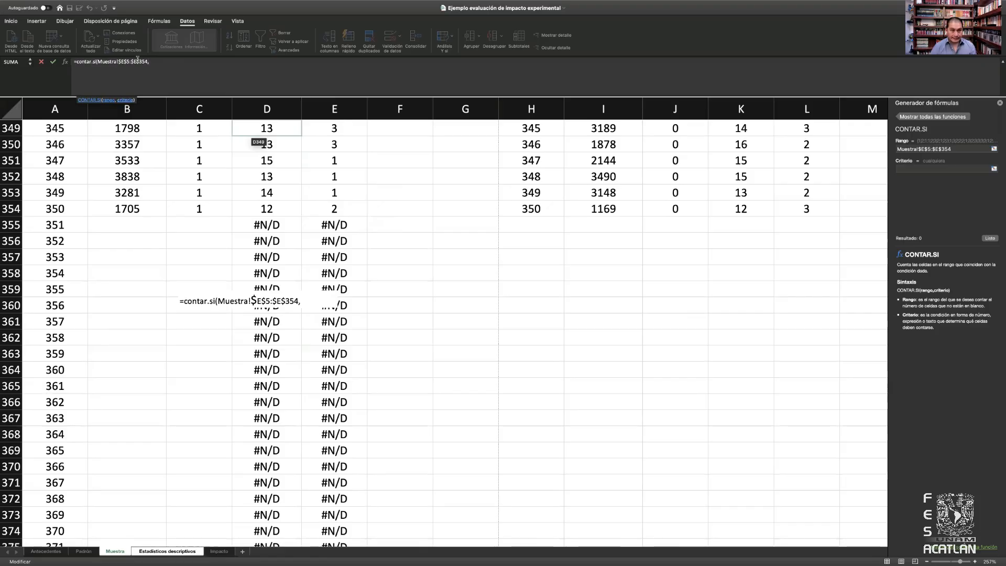
type("1")
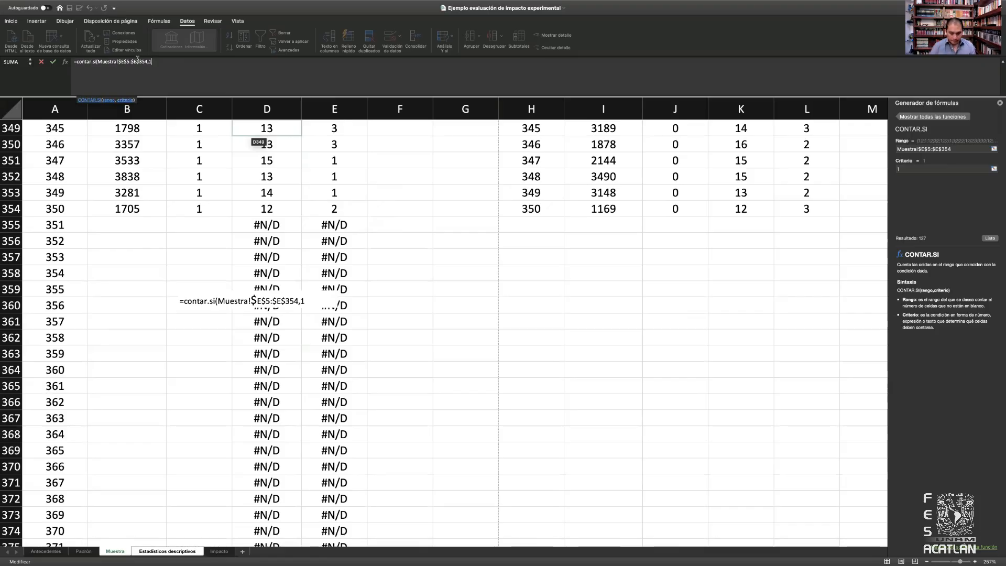
type(")")
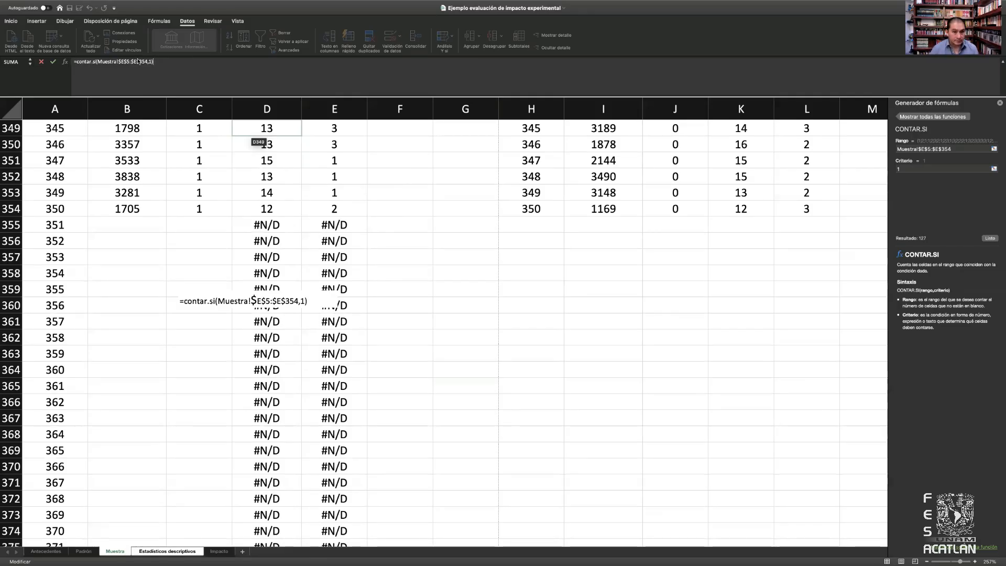
key("Return")
key("Up")
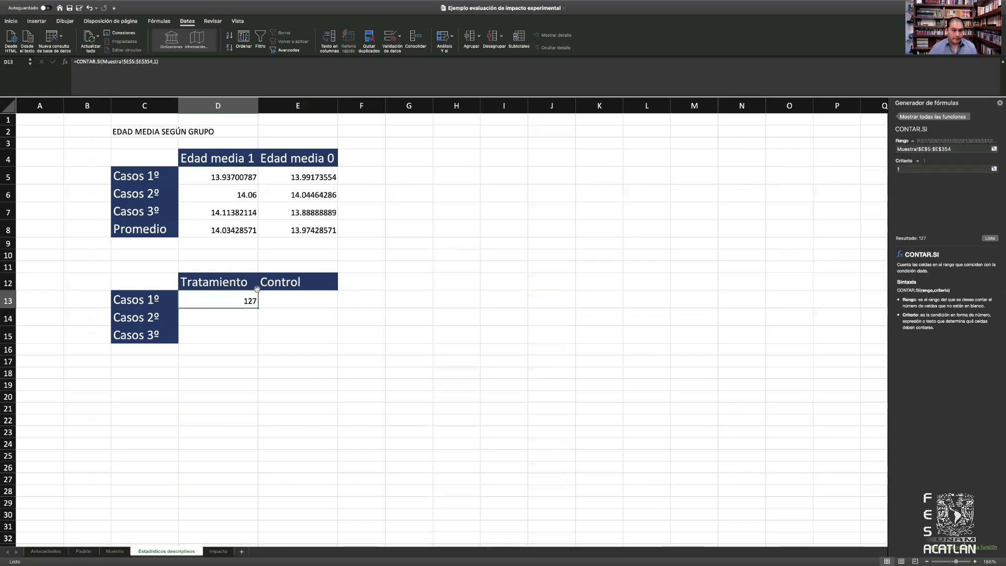
left_click_drag(258, 308, 258, 344)
Change the CONTAR.SI criterion to 2 in D14 and to 3 in D15 for the Tratamiento counts.
double_click(245, 318)
left_click(309, 318)
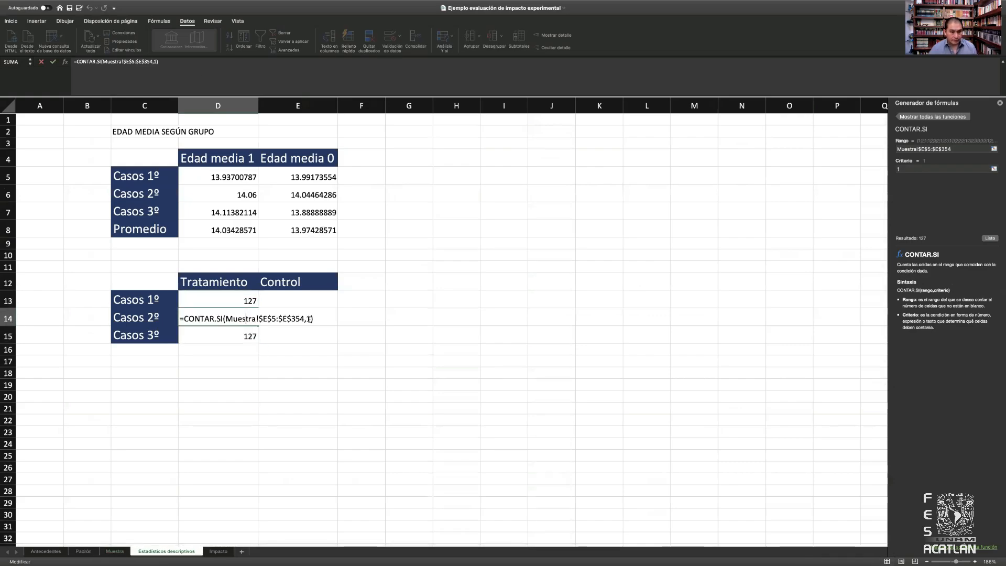
key("BackSpace")
type("2")
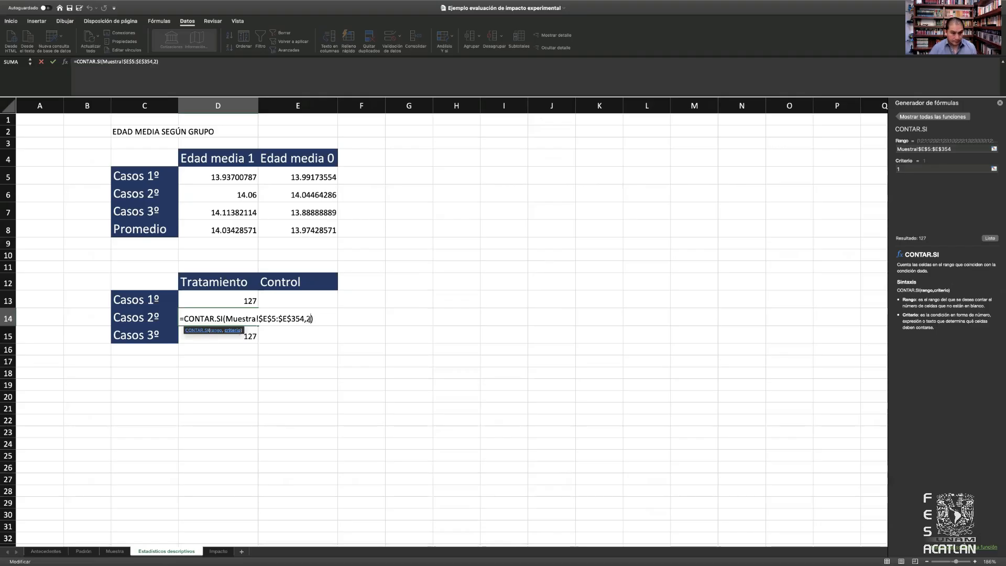
key("Return")
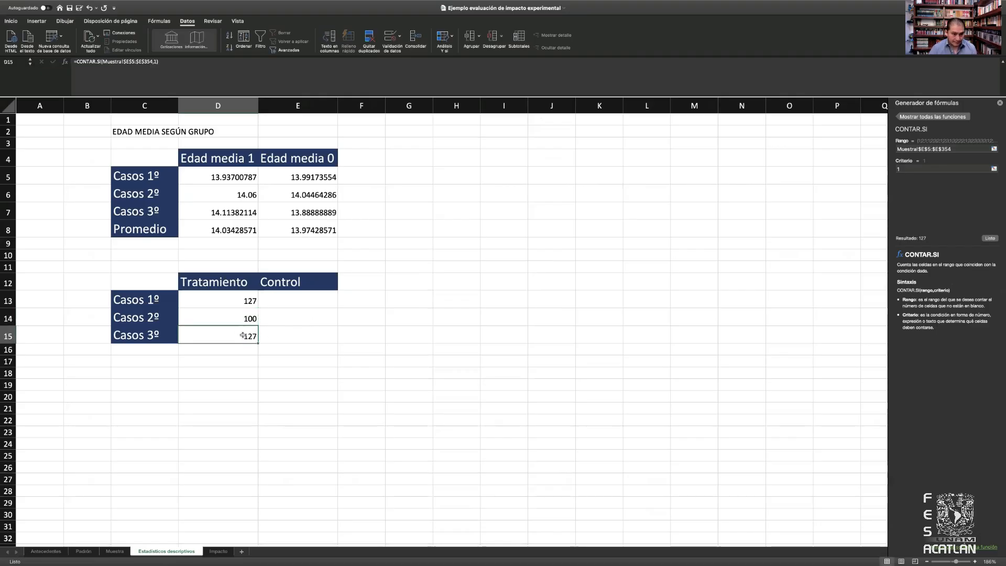
double_click(243, 335)
left_click(309, 336)
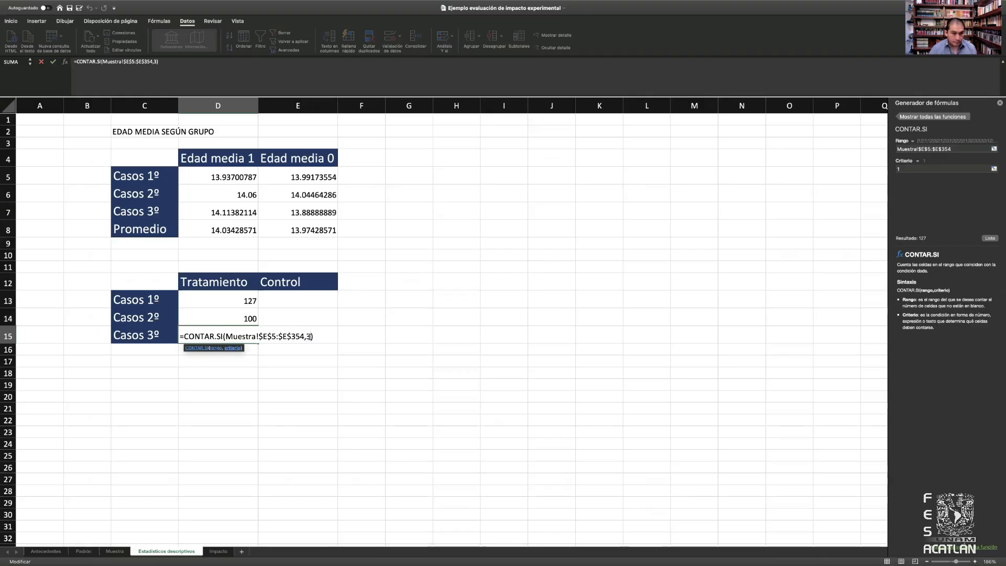
type("3")
key("Return")
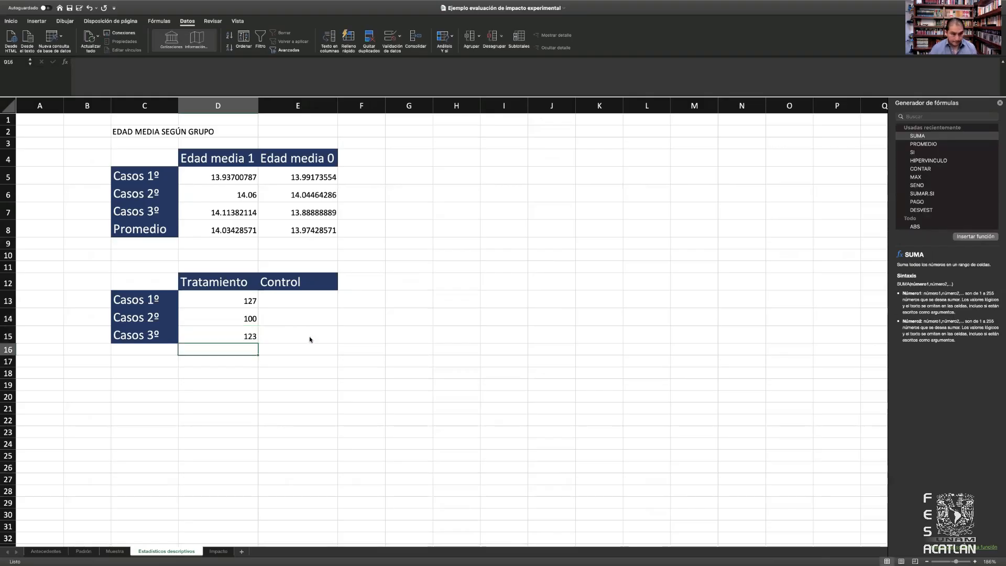
Begin a CONTAR.SI formula in E13 using the second group's Grado values, Muestra!L5:L354, as the range.
key("Up")
key("Up")
key("Up")
key("Right")
type("=co")
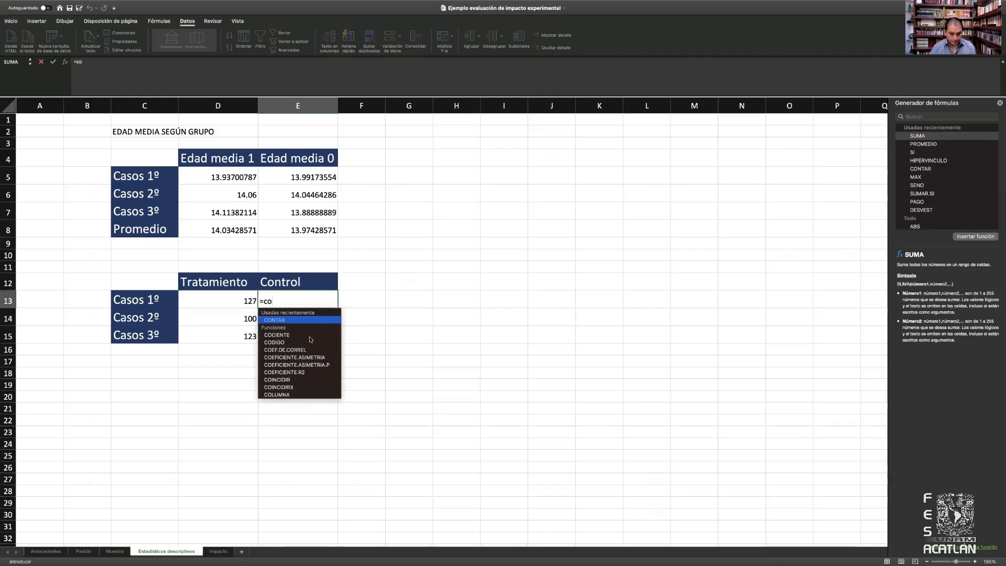
type("ntar.s")
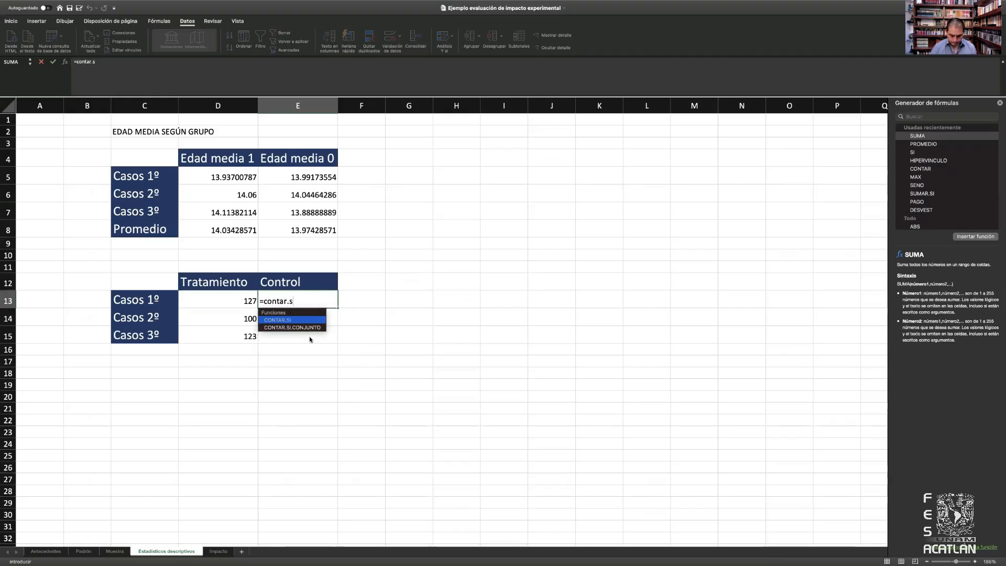
type("i(")
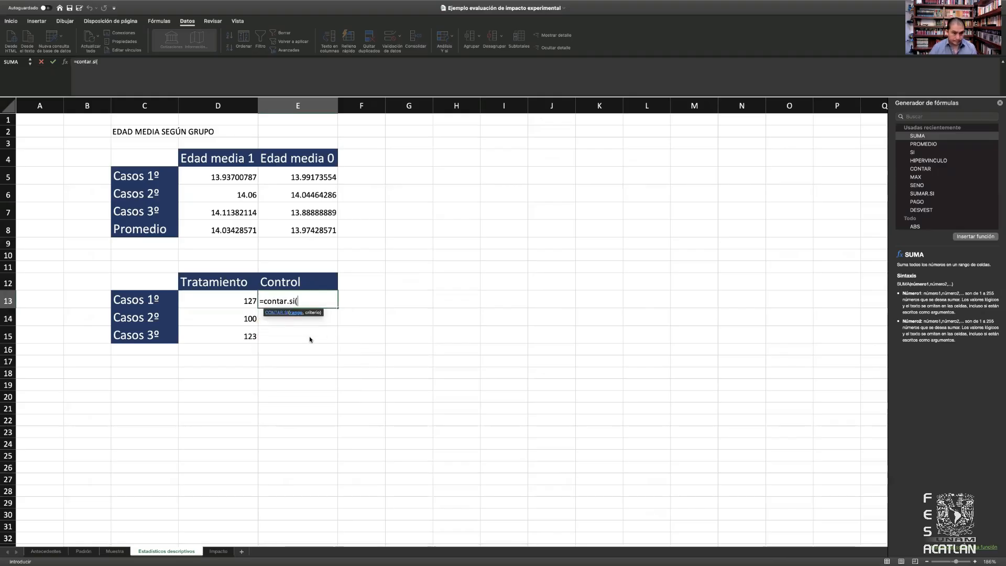
left_click(115, 553)
scroll(689, 240, "up", 20)
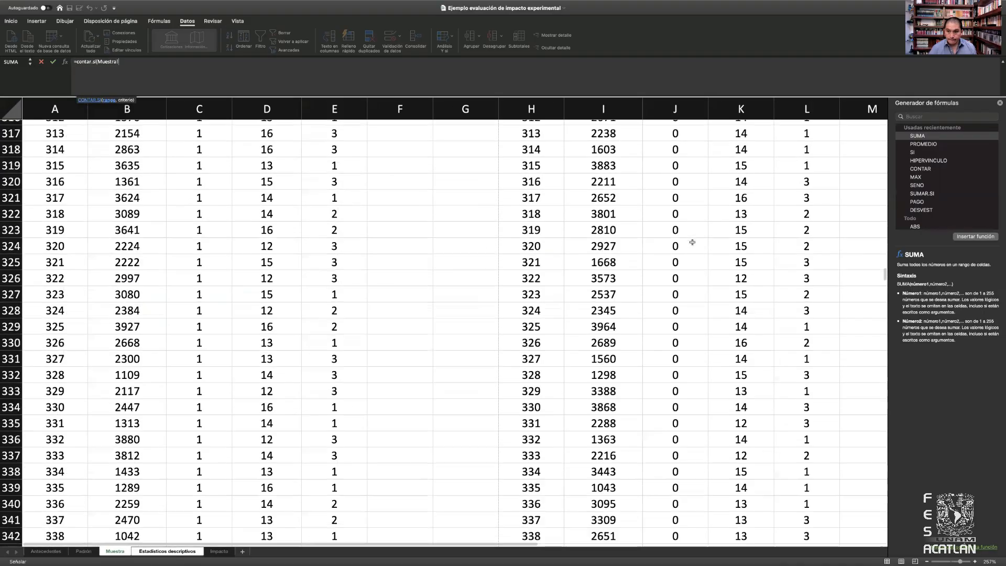
scroll(692, 242, "up", 20)
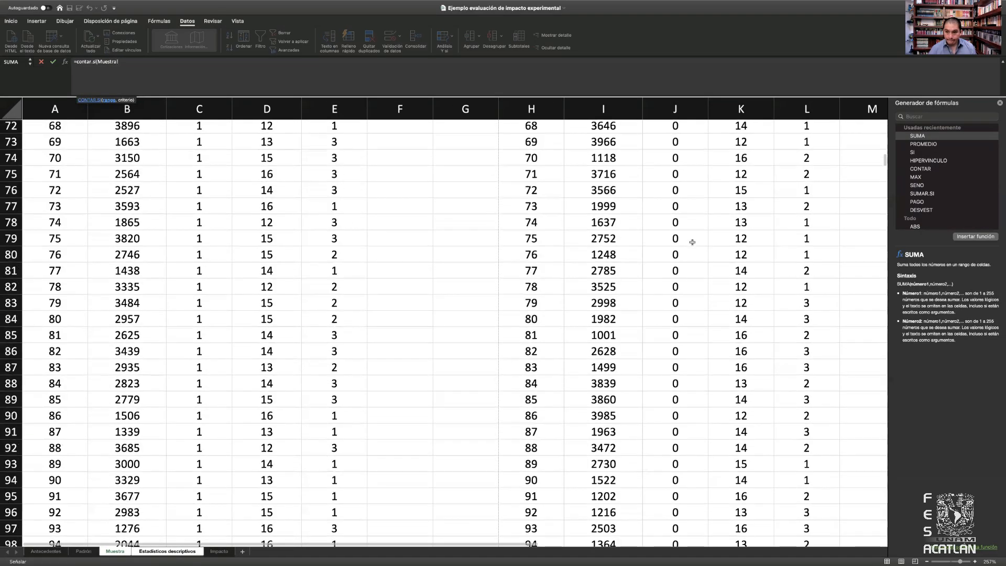
left_click(799, 197)
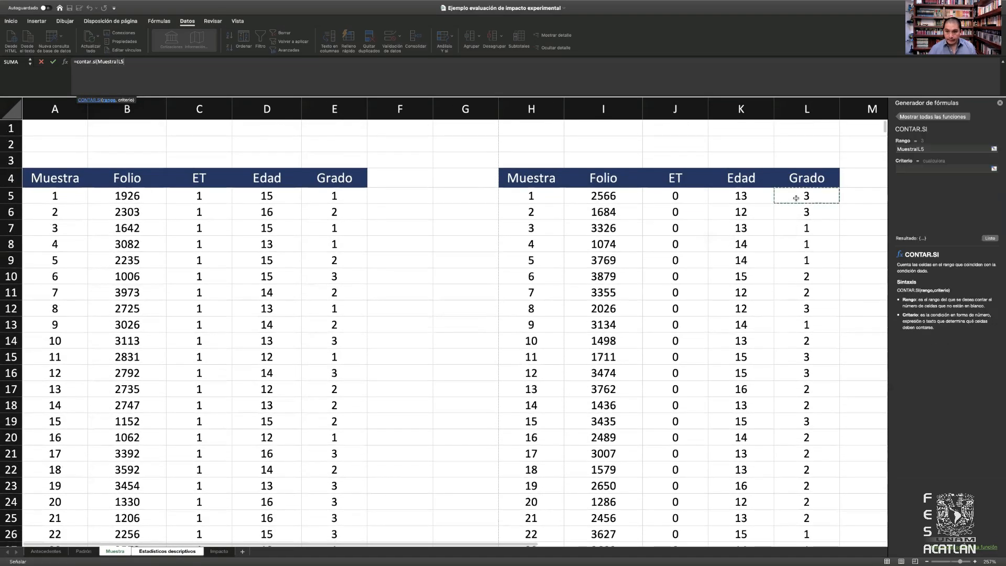
key("ctrl+shift+Down")
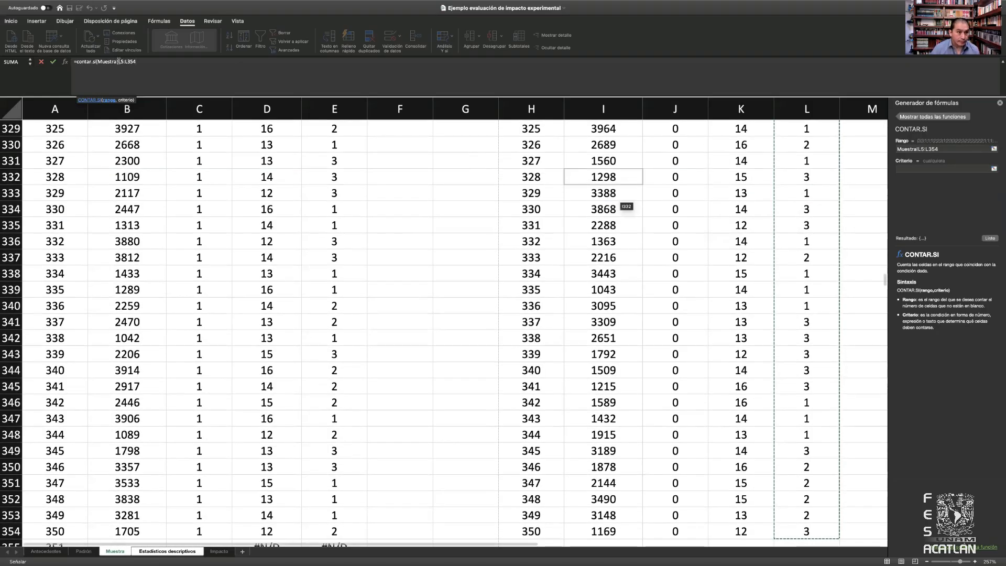
Make the E13 formula's range absolute as Muestra!$L$5:$L$354.
left_click(242, 68)
type("$")
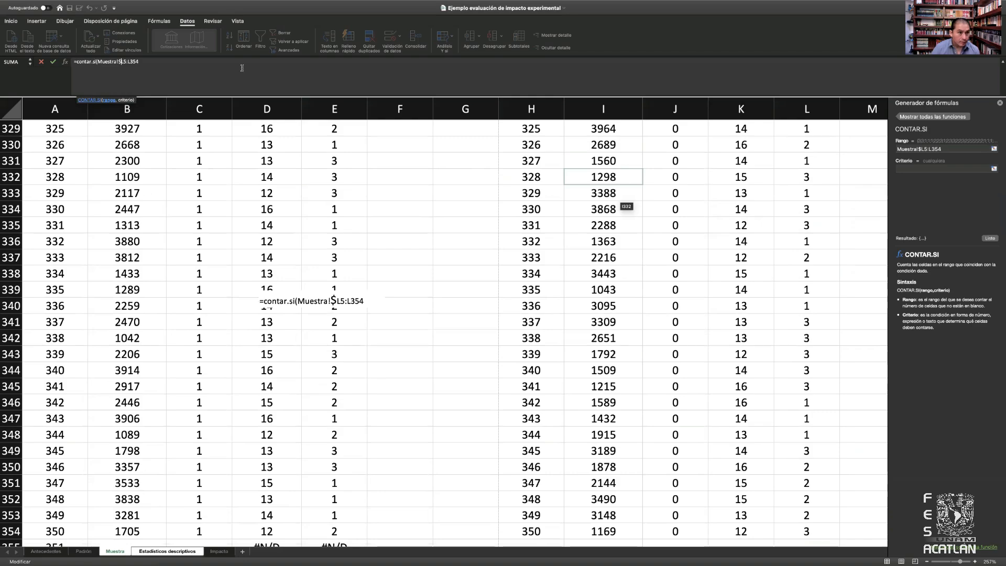
key("Right")
type("$L")
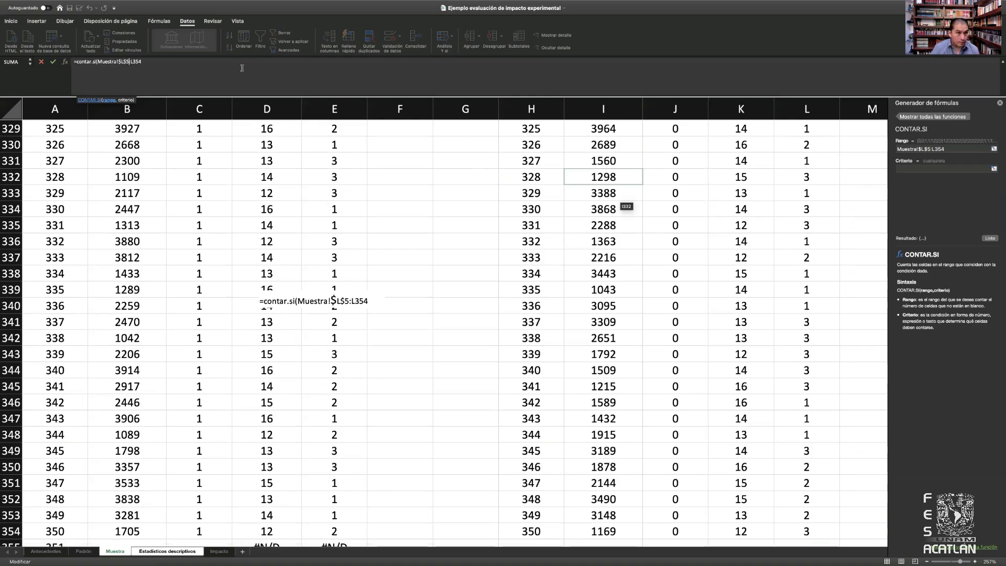
type("$")
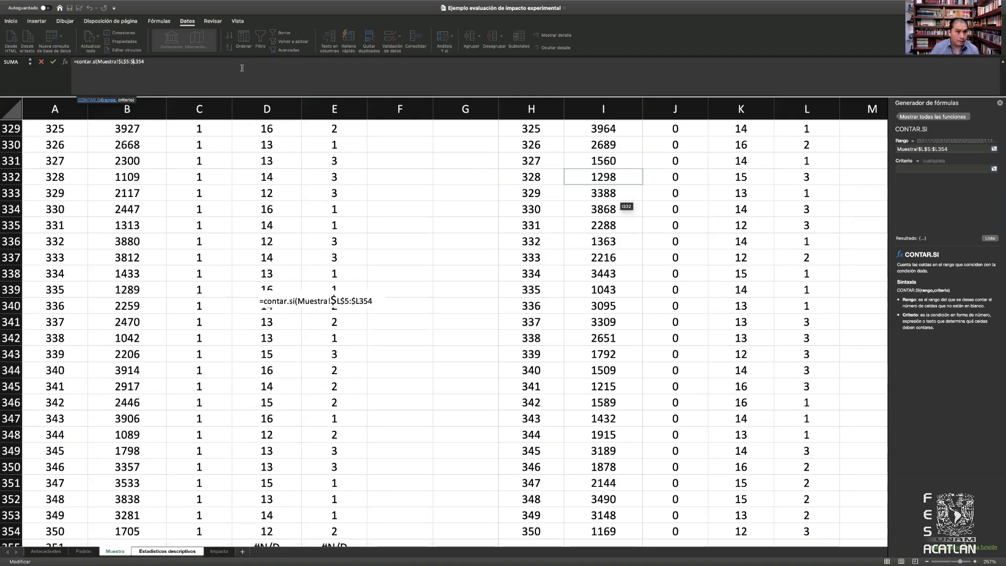
key("Right")
type("$354")
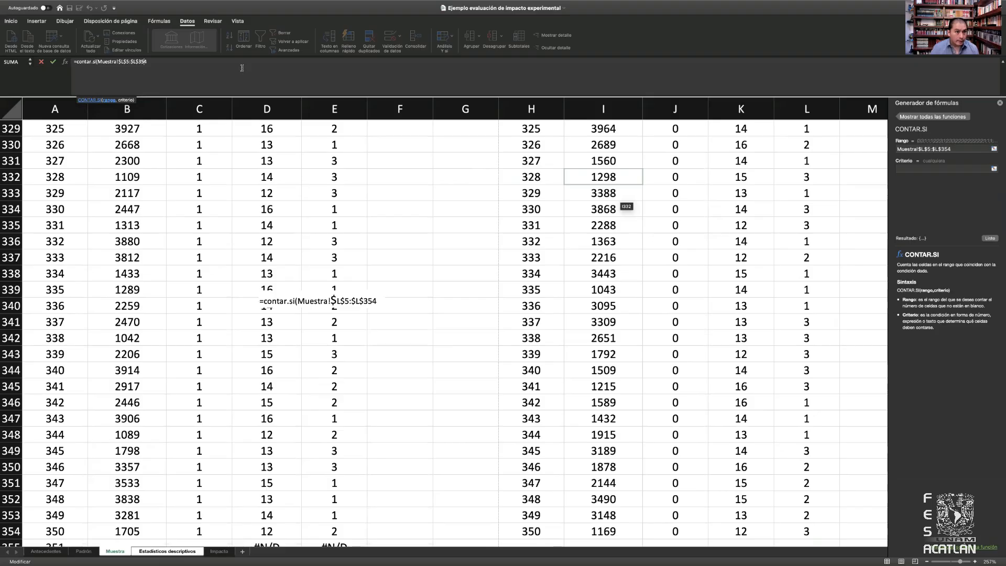
Complete the E13 count formula with criterion 1 and copy it down through E15.
type(",1)")
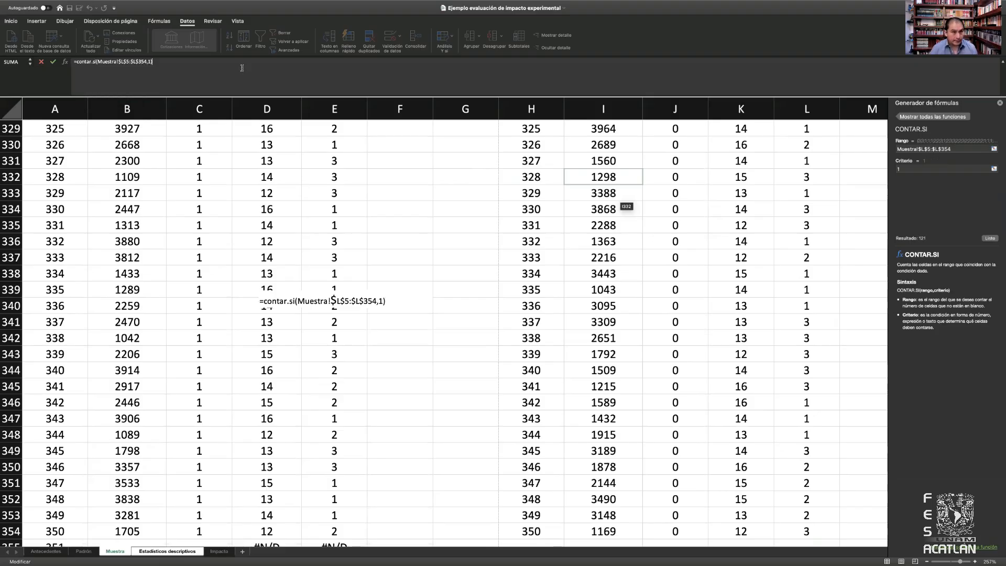
key("Return")
key("Up")
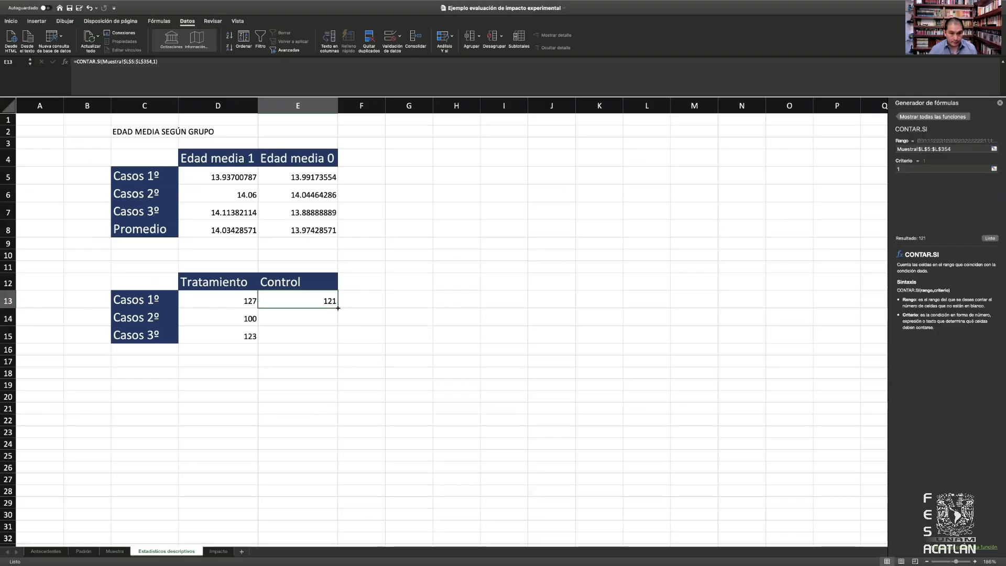
left_click_drag(338, 308, 334, 335)
Change the CONTAR.SI criterion to 2 in E14 and to 3 in E15 for the Control counts.
left_click(324, 321)
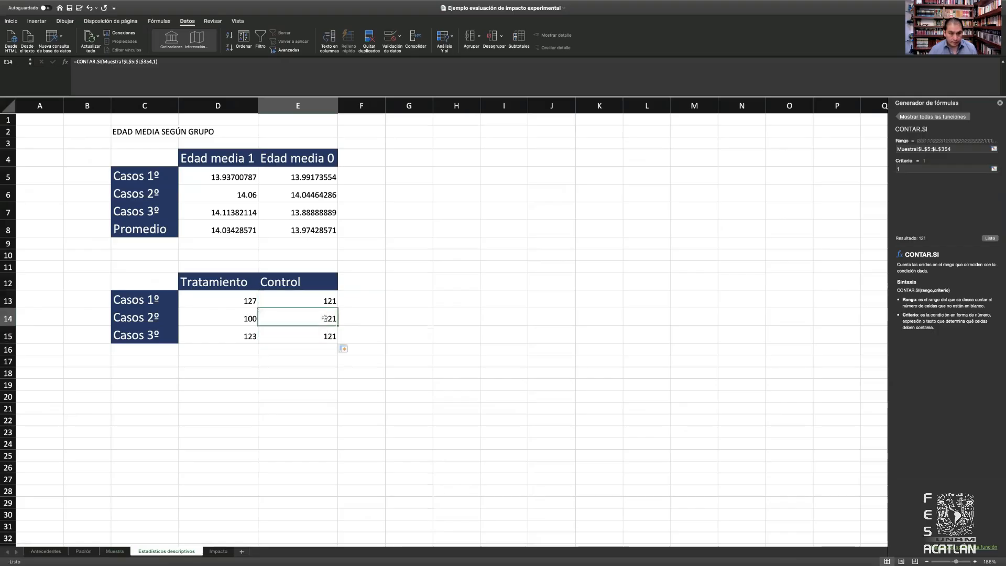
double_click(325, 318)
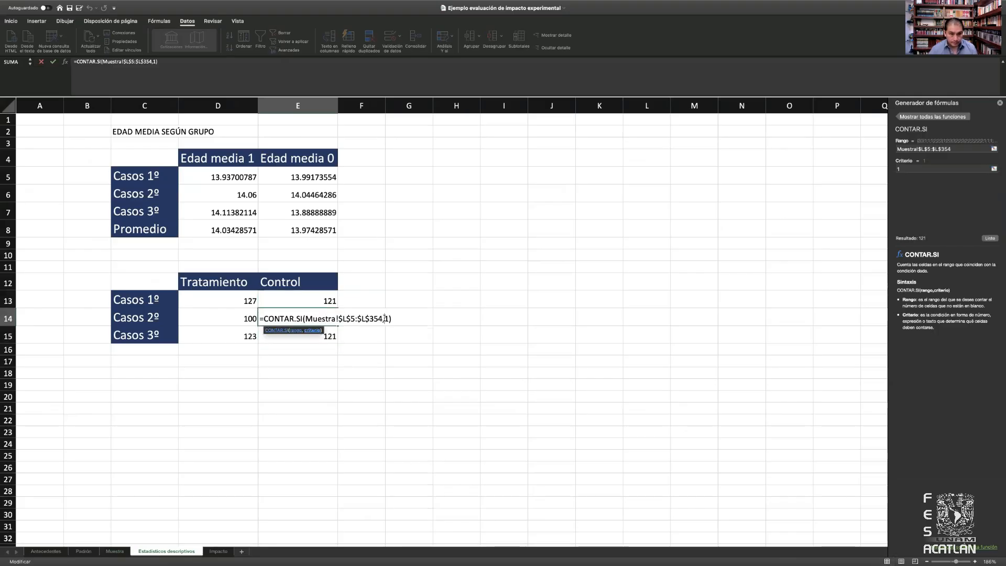
double_click(386, 318)
type("2")
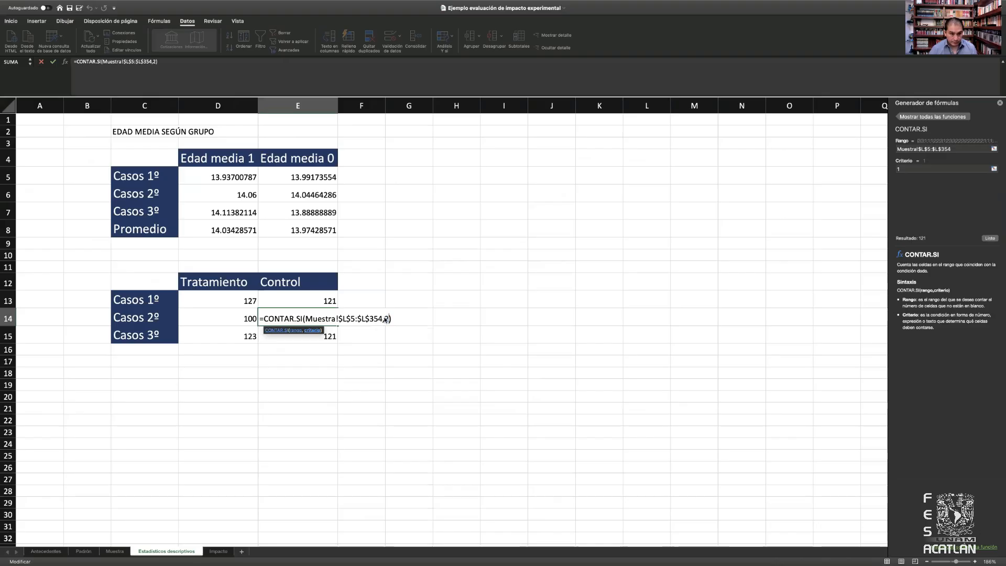
key("Return")
double_click(322, 332)
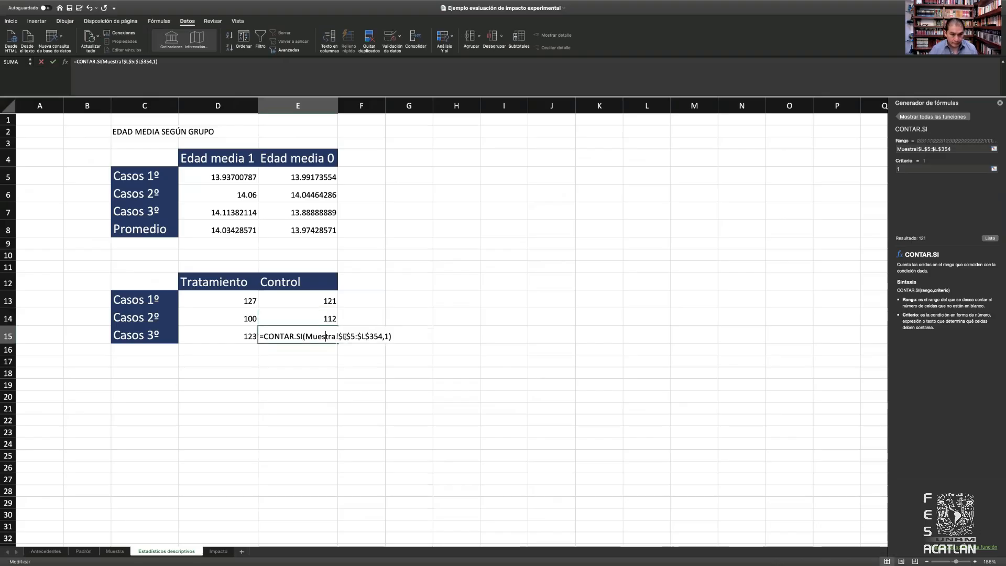
left_click(386, 336)
key("shift+Right")
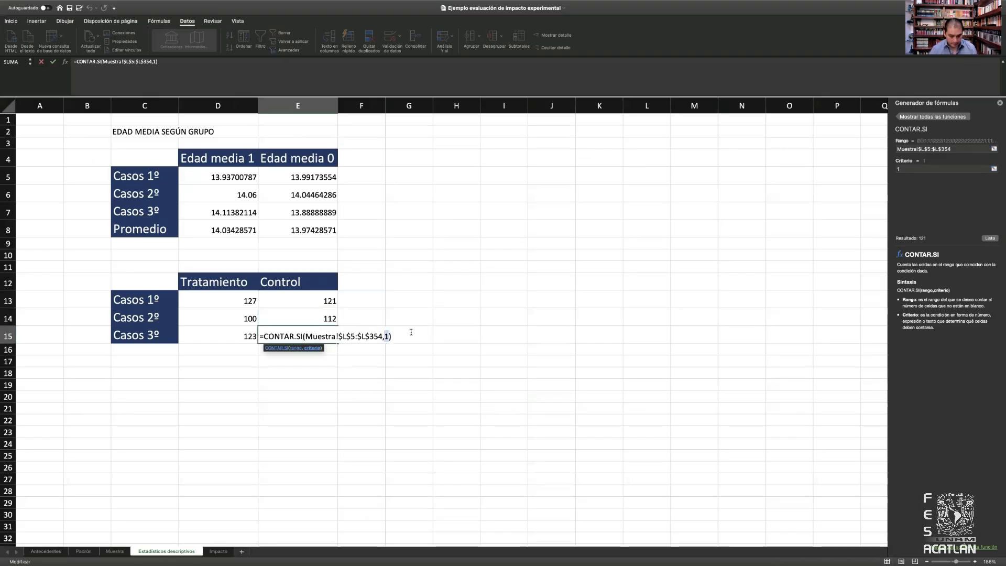
type("3")
key("Return")
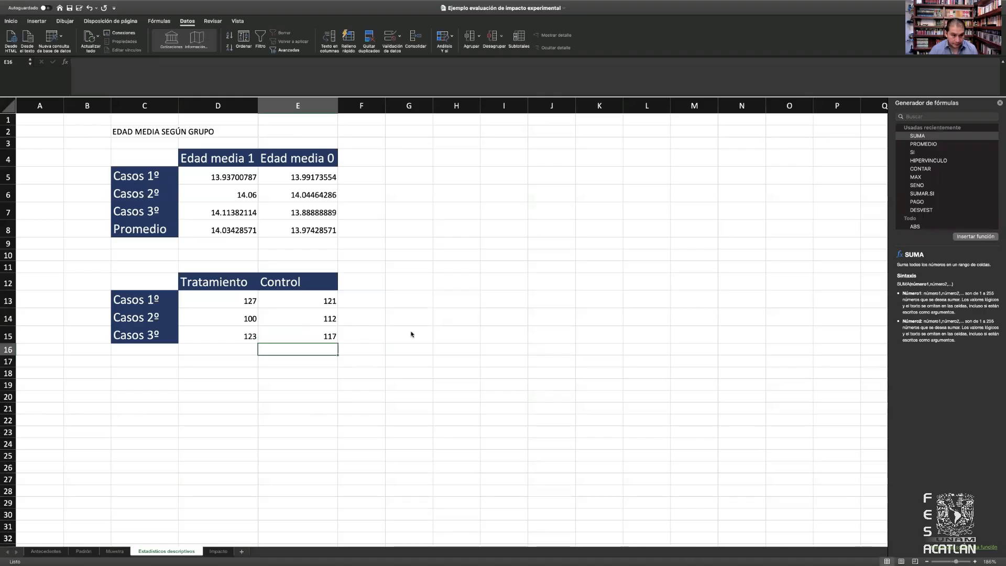
Review the descriptive tables and the column layout of both groups on the Impacto sheet.
key("Up")
key("Up")
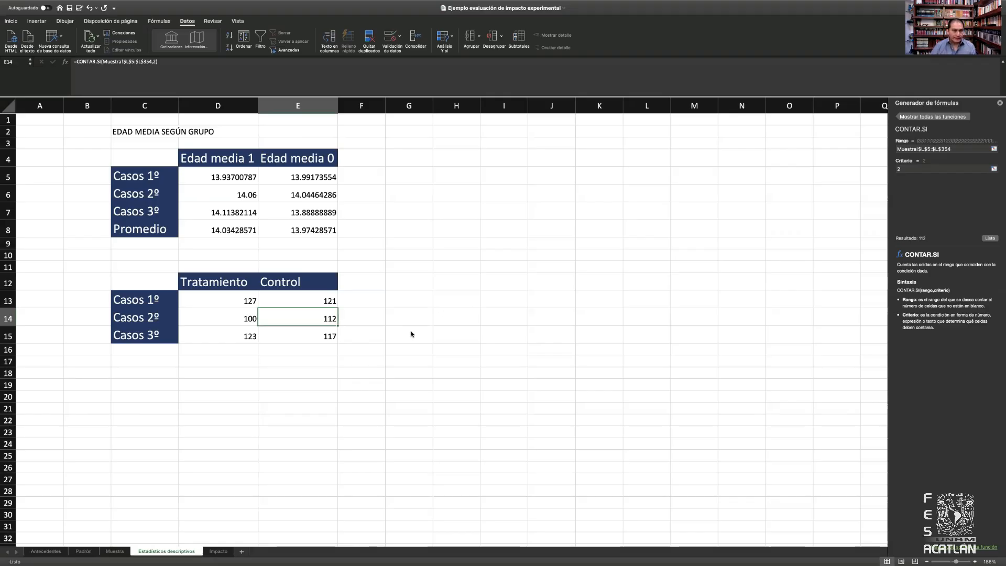
left_click(137, 132)
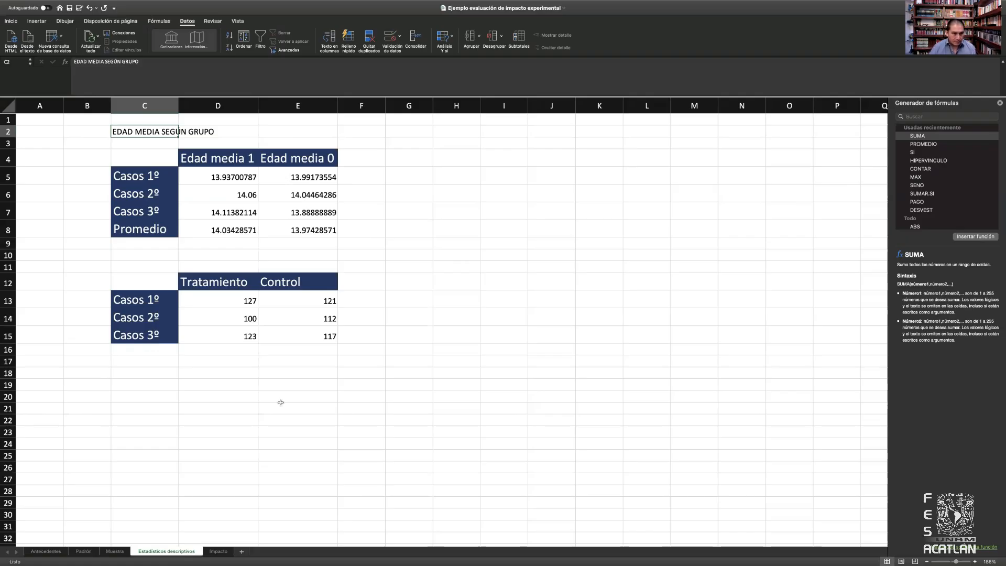
left_click(218, 551)
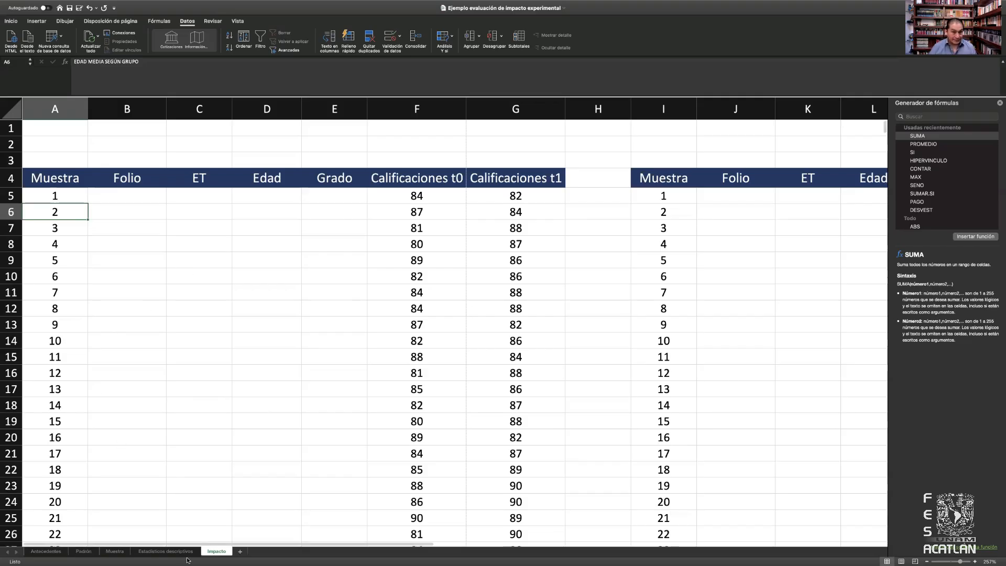
scroll(508, 345, "right", 10)
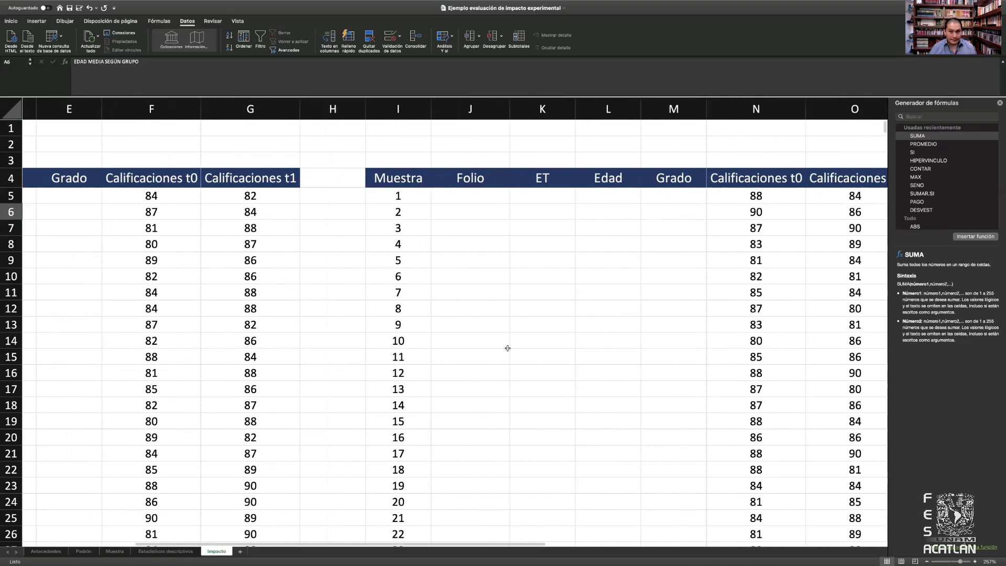
scroll(507, 348, "left", 10)
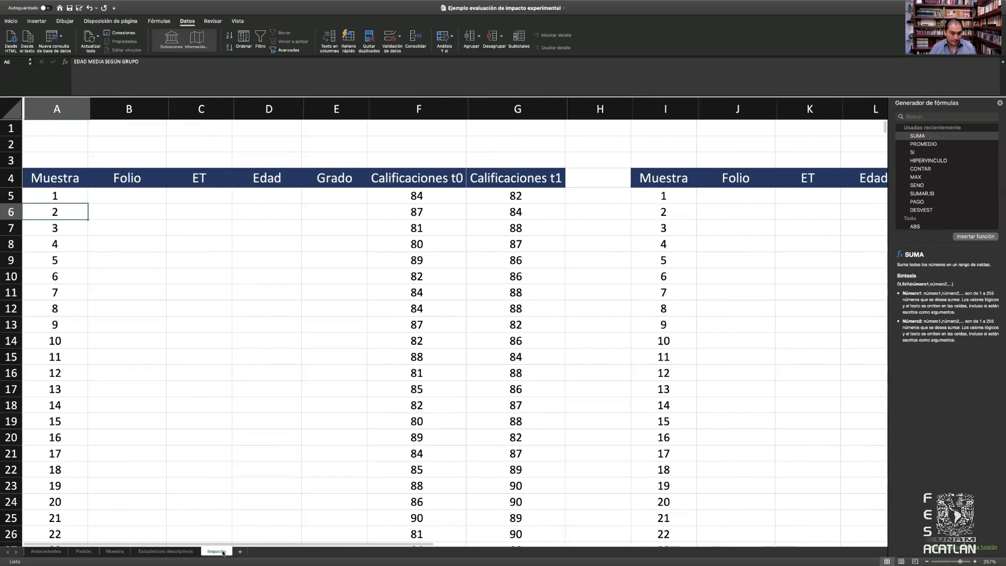
Copy the treatment group's Folio, ET, Edad and Grado data in B5:E354 on the Muestra sheet.
left_click(164, 552)
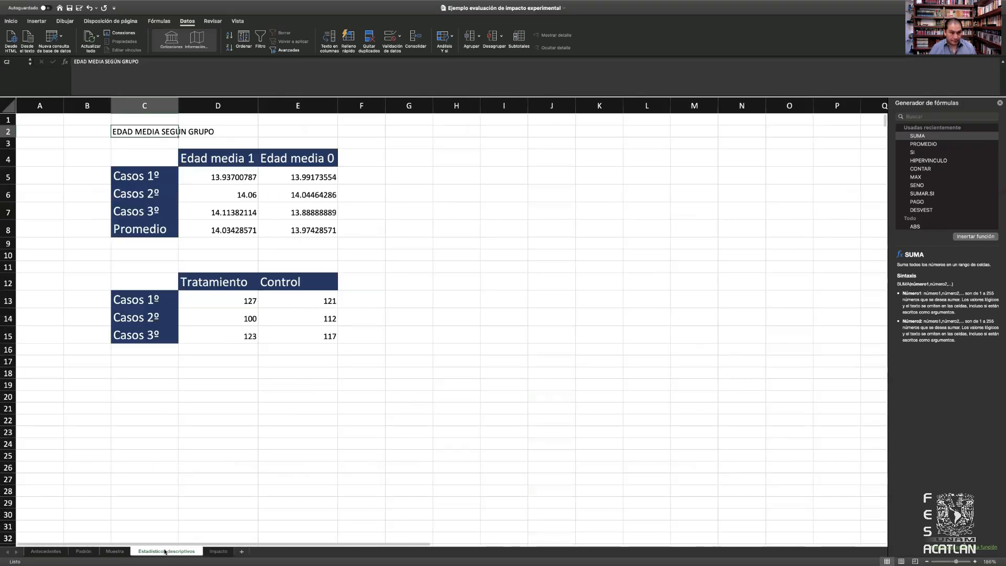
left_click(115, 551)
scroll(247, 411, "up", 20)
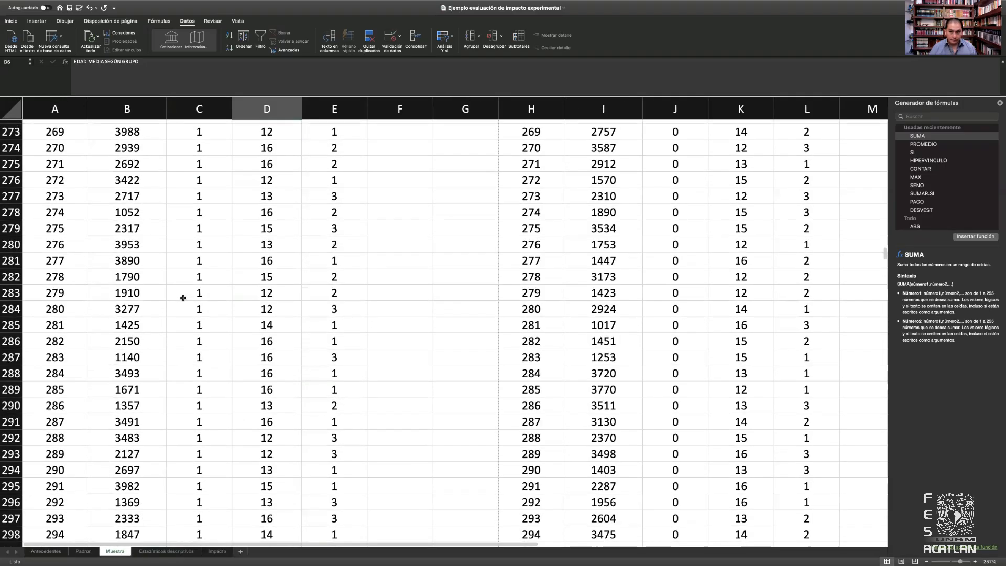
scroll(183, 298, "up", 20)
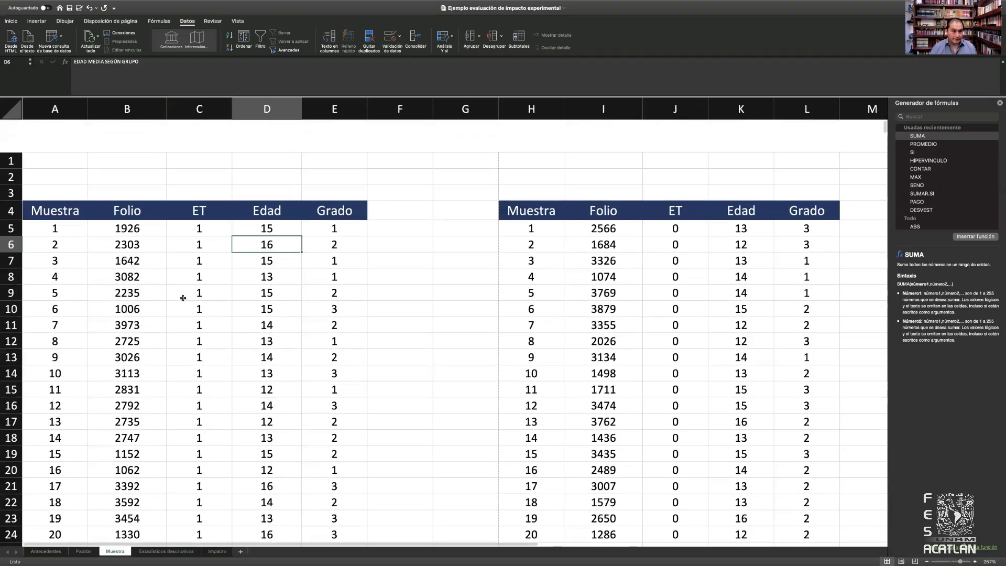
left_click(126, 196)
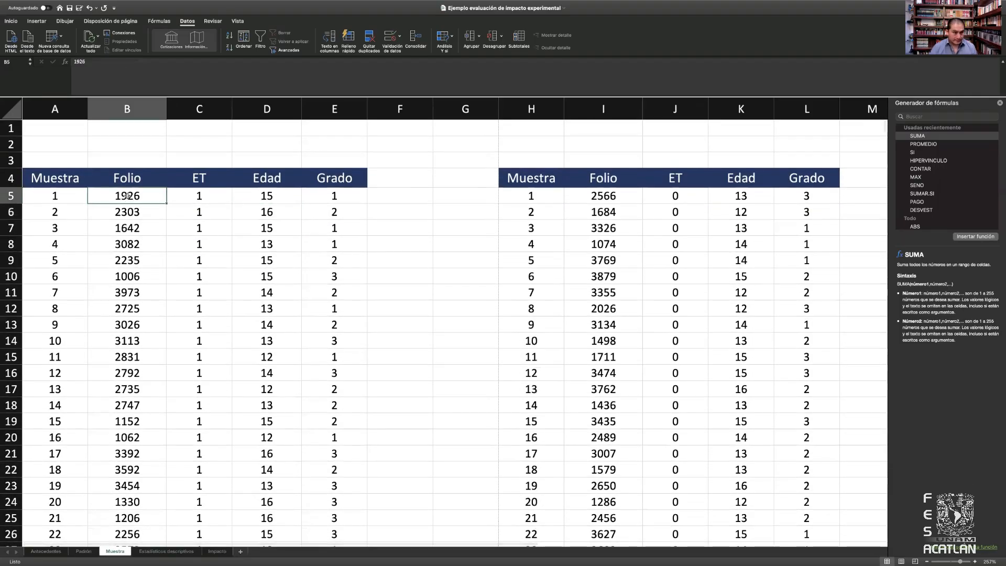
key("shift+Right")
key("shift+Right")
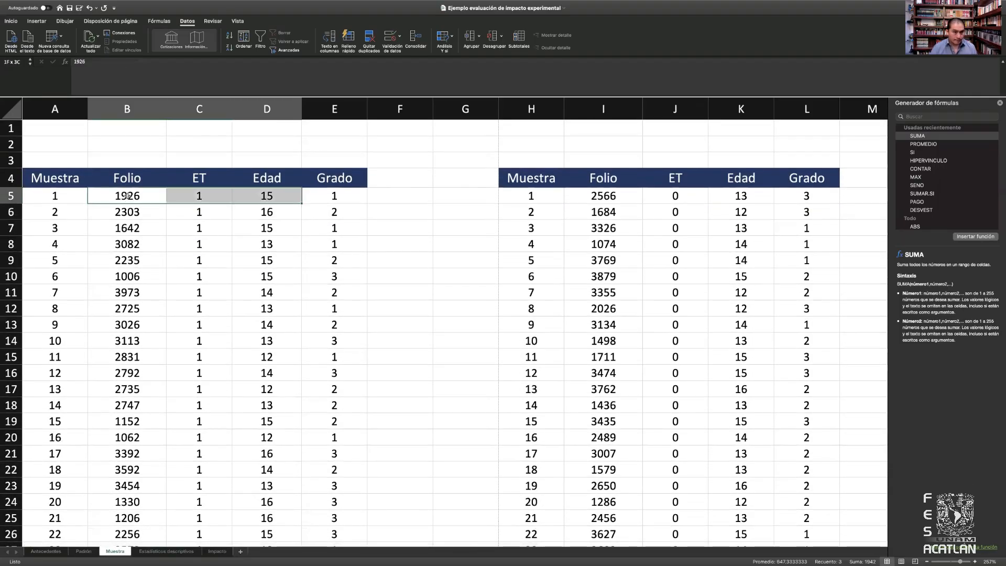
key("shift+Right")
key("ctrl+shift+Down")
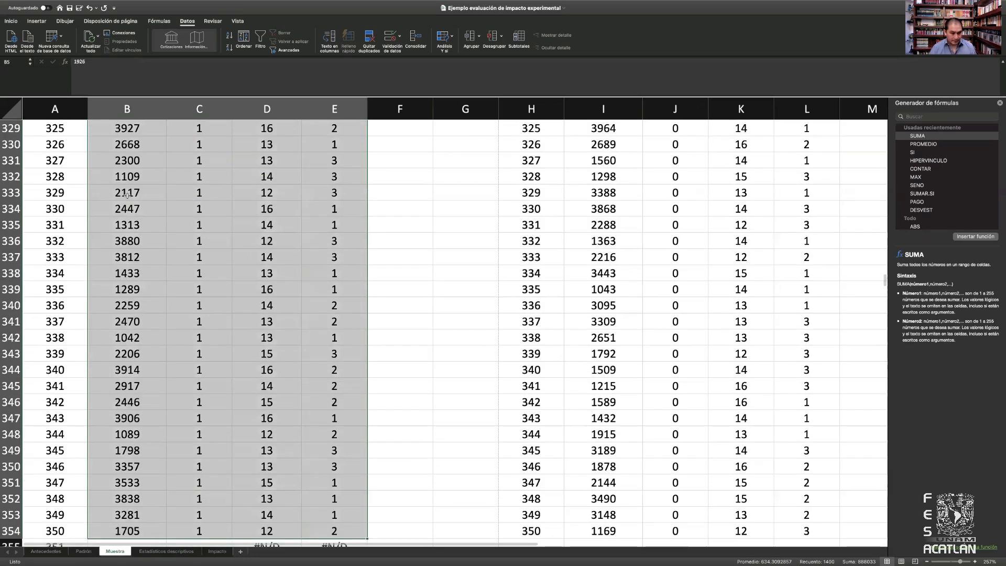
key("super+c")
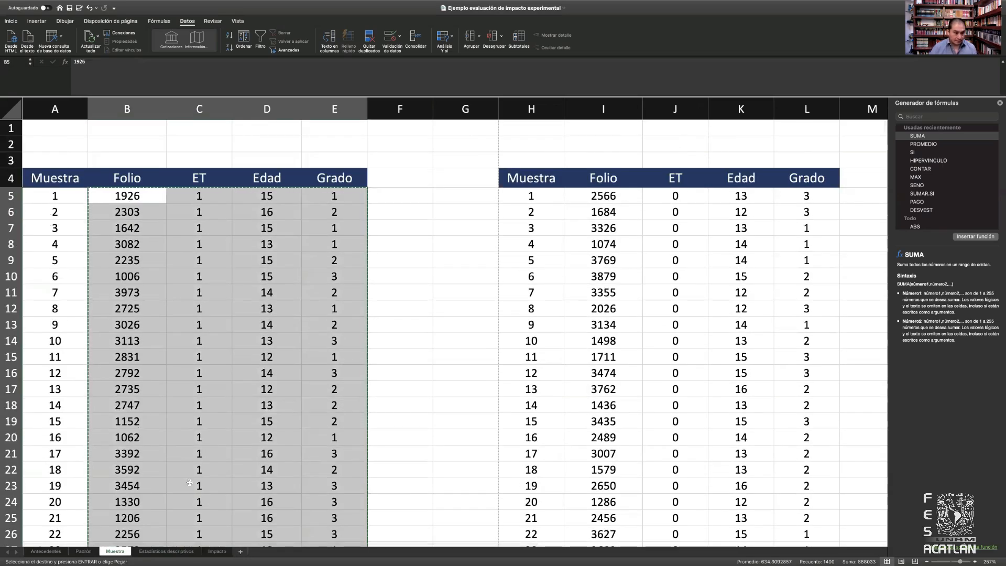
Paste the copied treatment data into the Impacto sheet starting at B5.
left_click(169, 551)
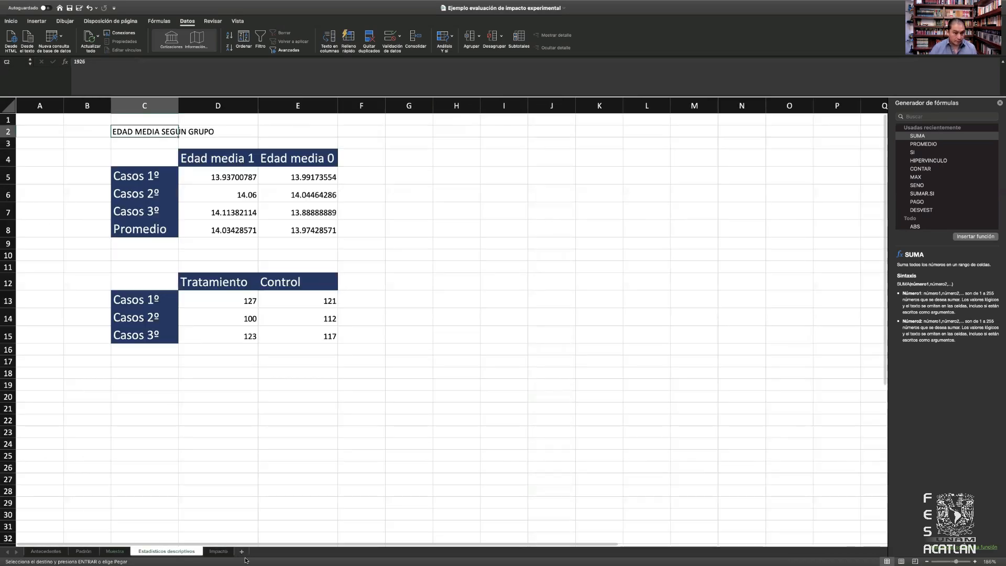
left_click(221, 552)
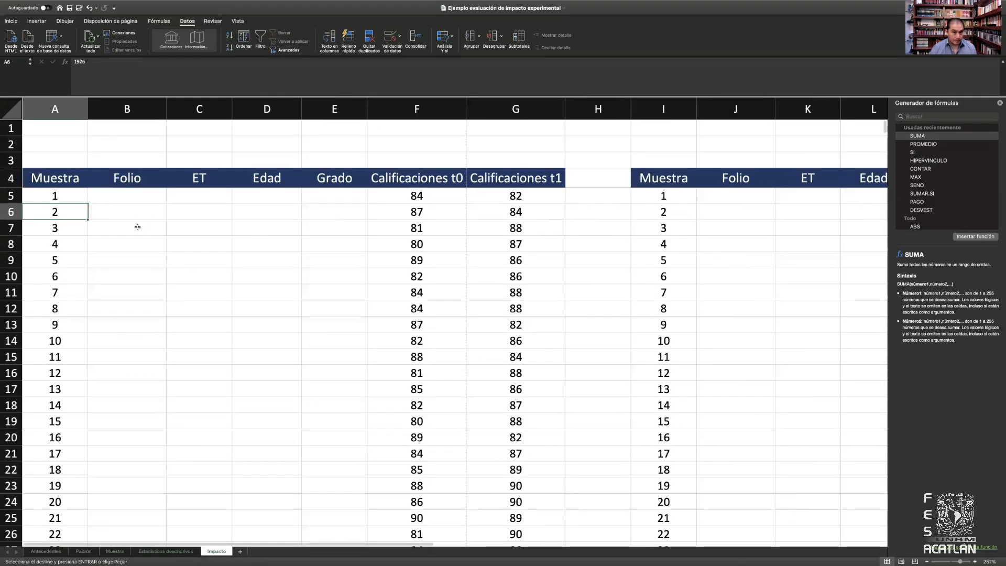
left_click(129, 194)
key("super+v")
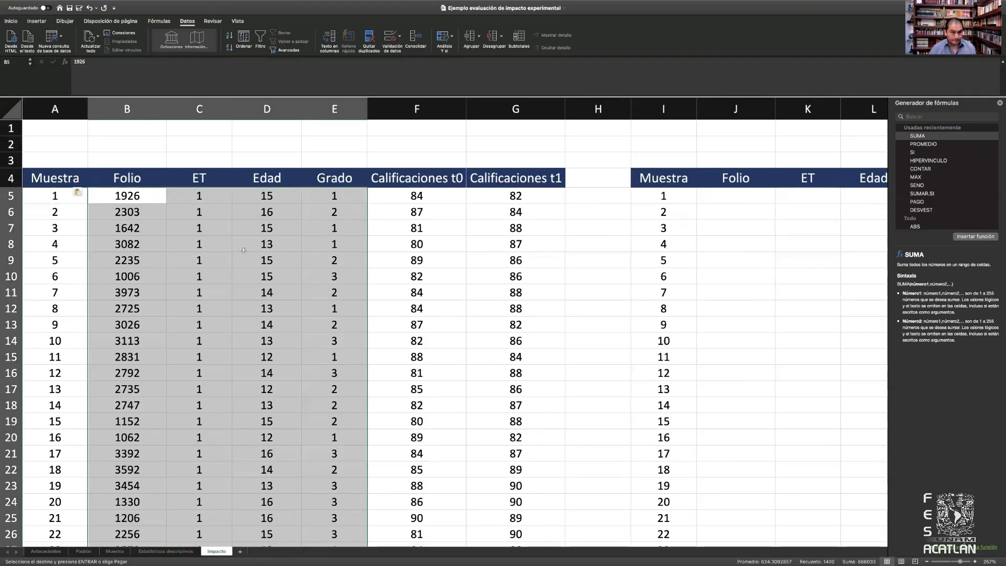
Copy the control group's Folio, ET, Edad and Grado data in I5:L354 on the Muestra sheet.
left_click(116, 553)
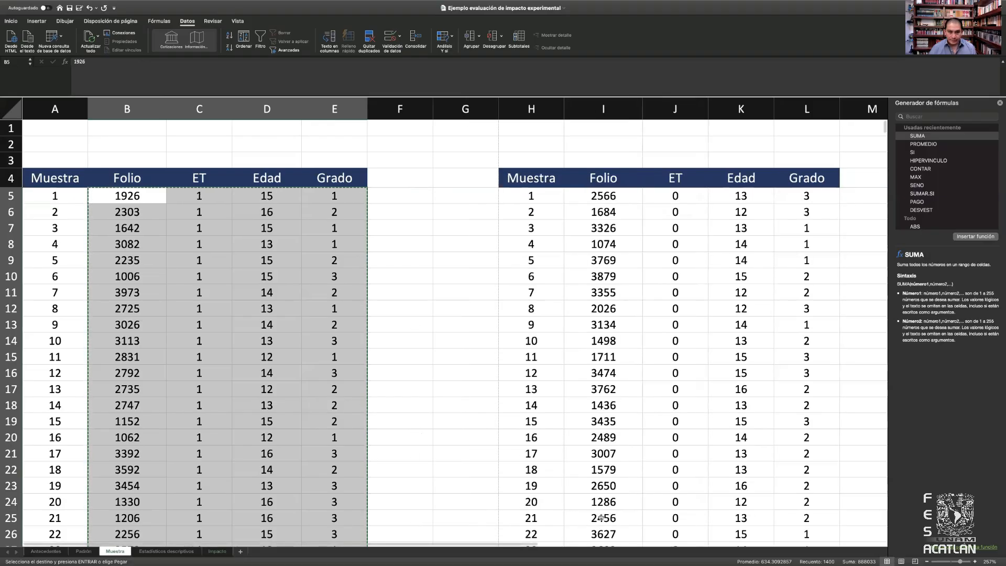
left_click(618, 197)
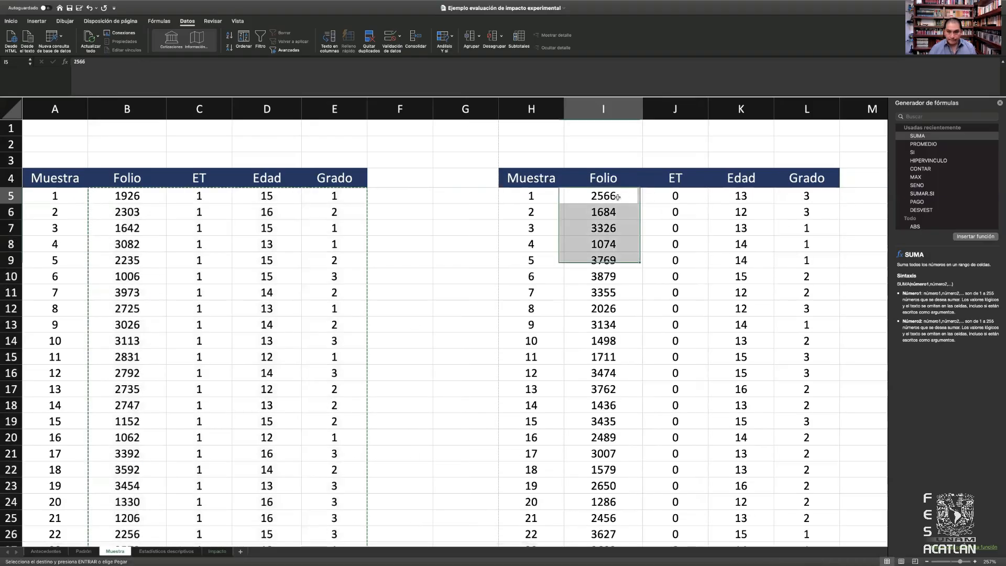
key("shift+Right")
key("shift+Right")
key("shift+Right")
key("ctrl+shift+Down")
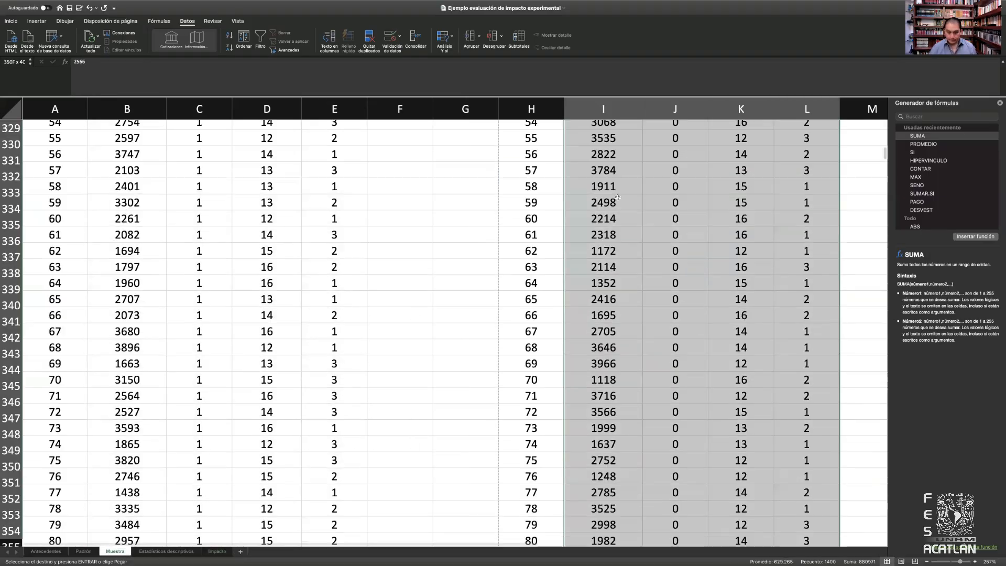
key("ctrl+c")
scroll(617, 197, "up", 20)
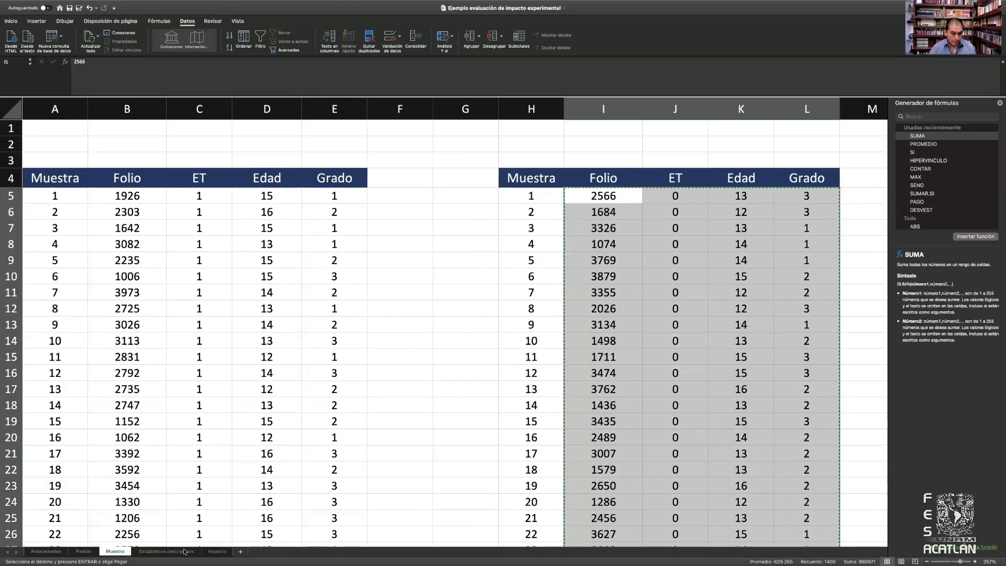
Paste the copied control data into the Impacto sheet starting at J5.
left_click(215, 552)
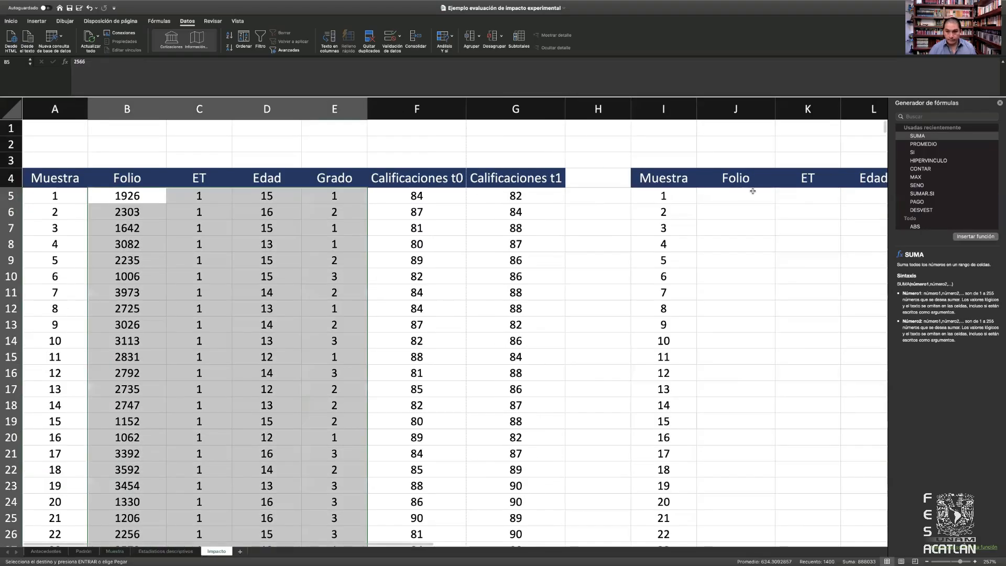
left_click(746, 196)
scroll(746, 197, "right", 5)
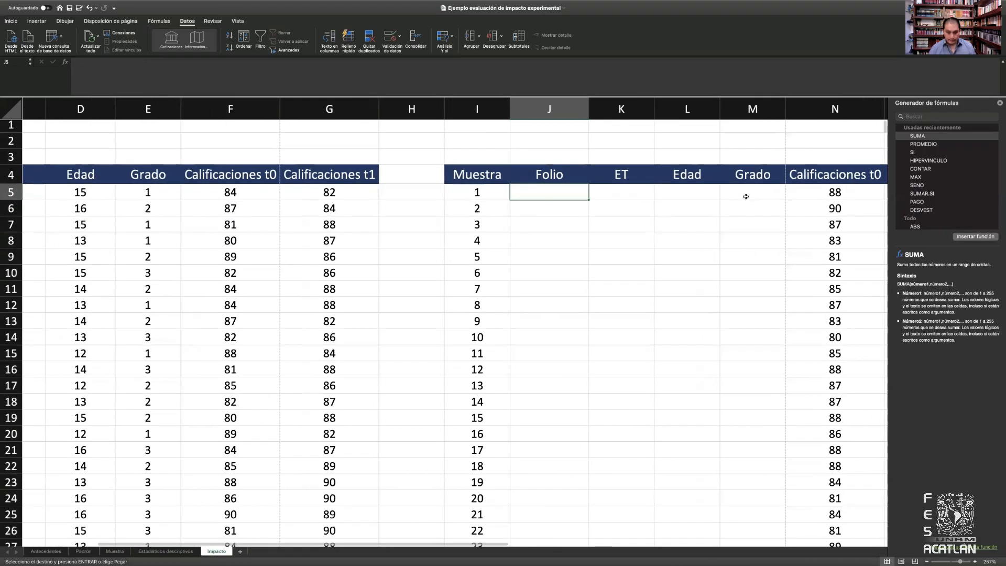
key("ctrl+v")
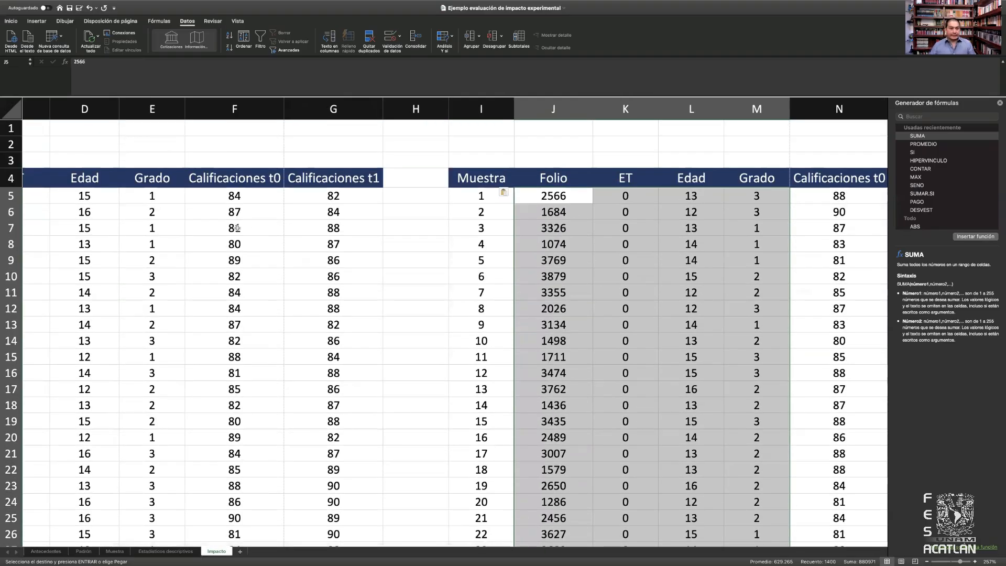
Examine the ET values and the Calificaciones t0 and t1 columns of both groups on the Impacto sheet.
scroll(238, 225, "left", 5)
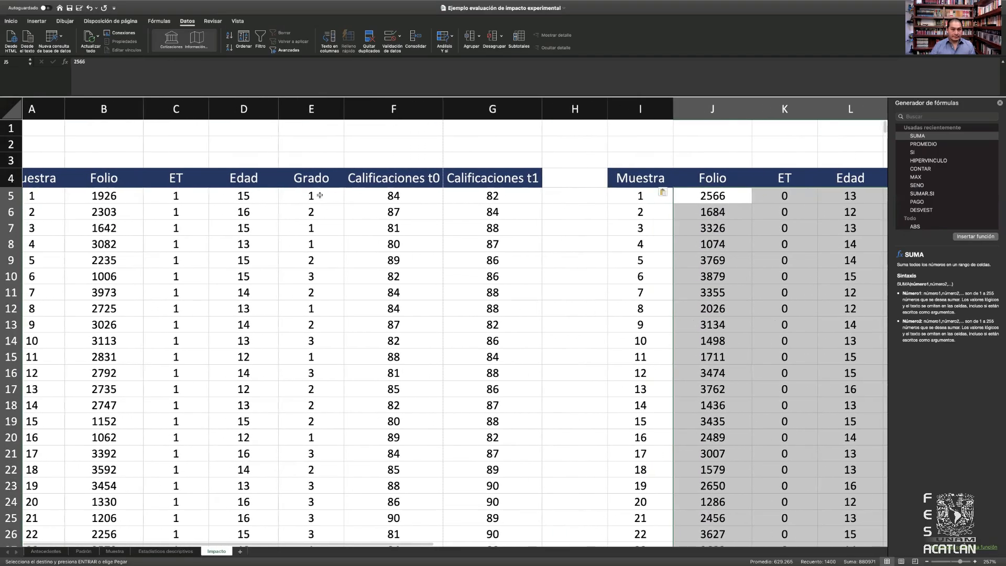
scroll(319, 195, "left", 2)
left_click(217, 196)
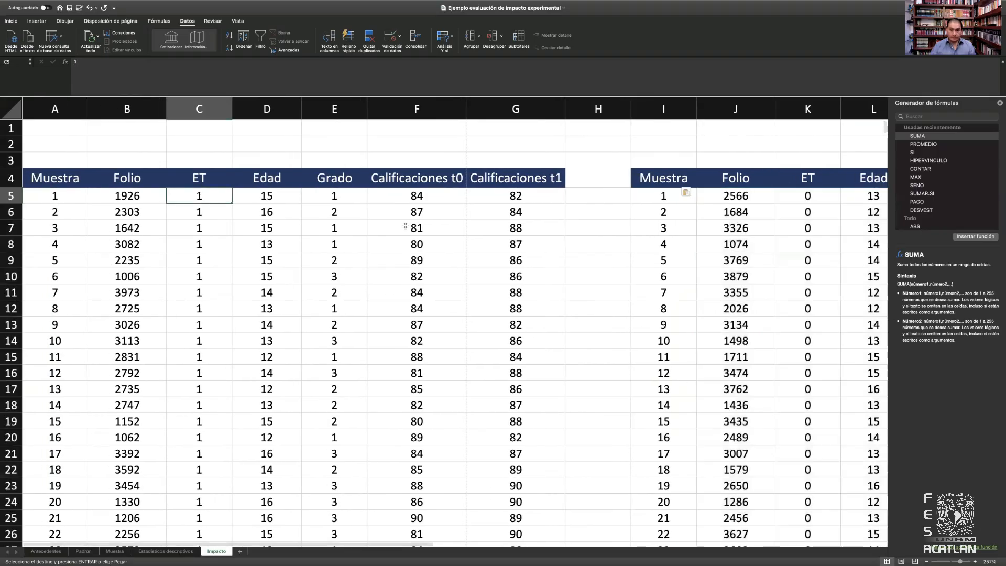
scroll(405, 226, "right", 3)
left_click(632, 196)
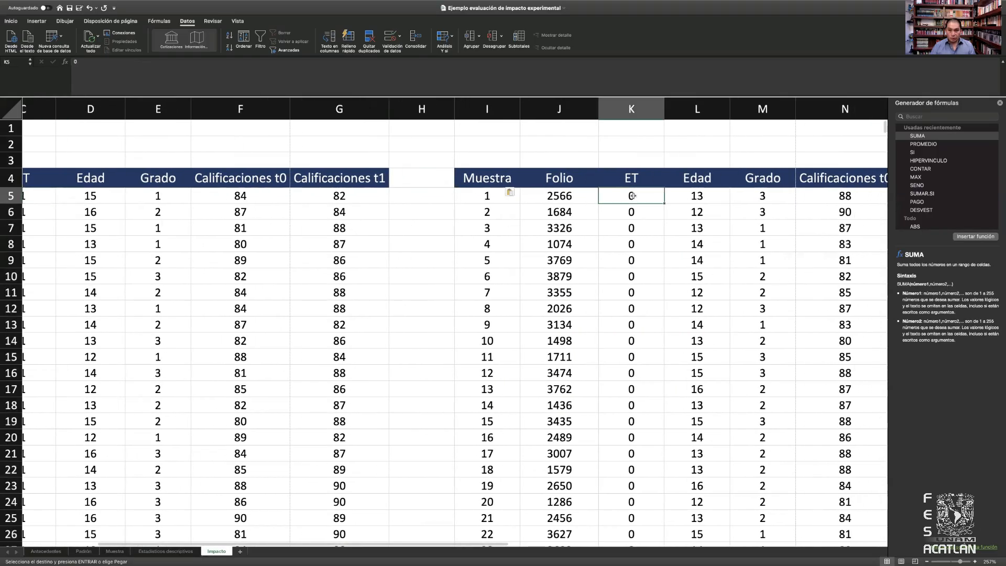
scroll(655, 210, "right", 3)
scroll(697, 242, "left", 1)
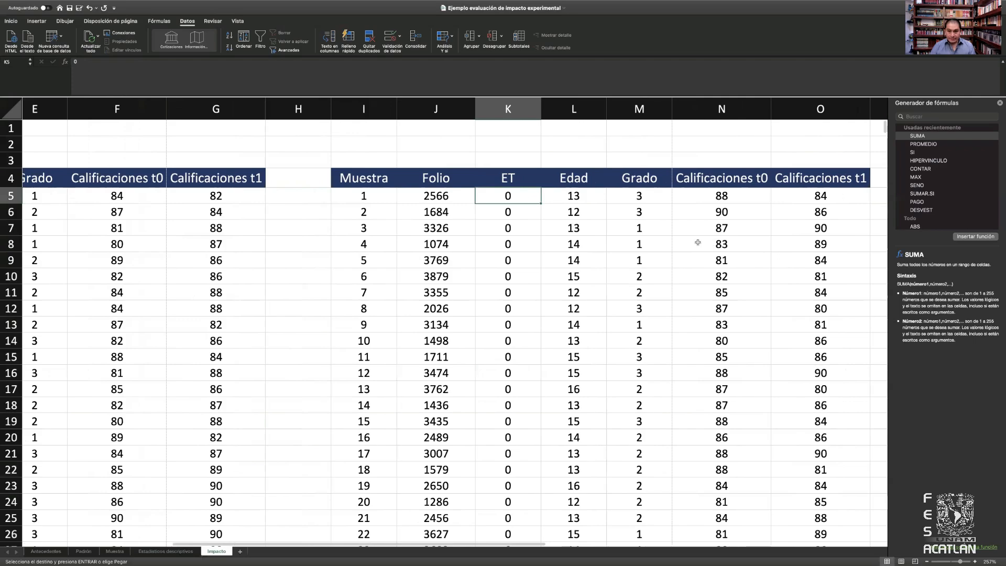
scroll(697, 242, "left", 3)
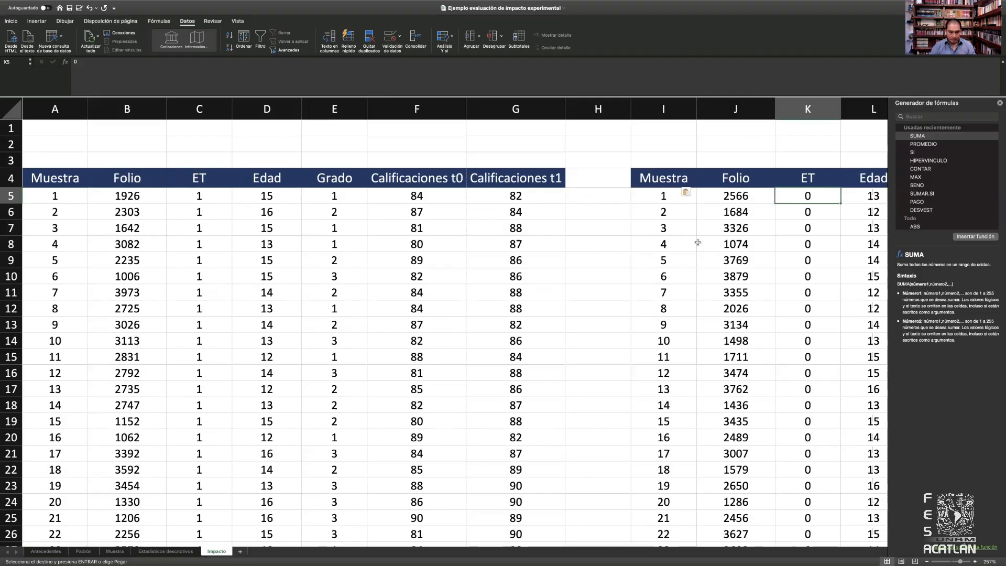
Begin a PROMEDIO formula in G360, the Tratamiento To cell of the average-scores table below the data.
scroll(478, 357, "down", 20)
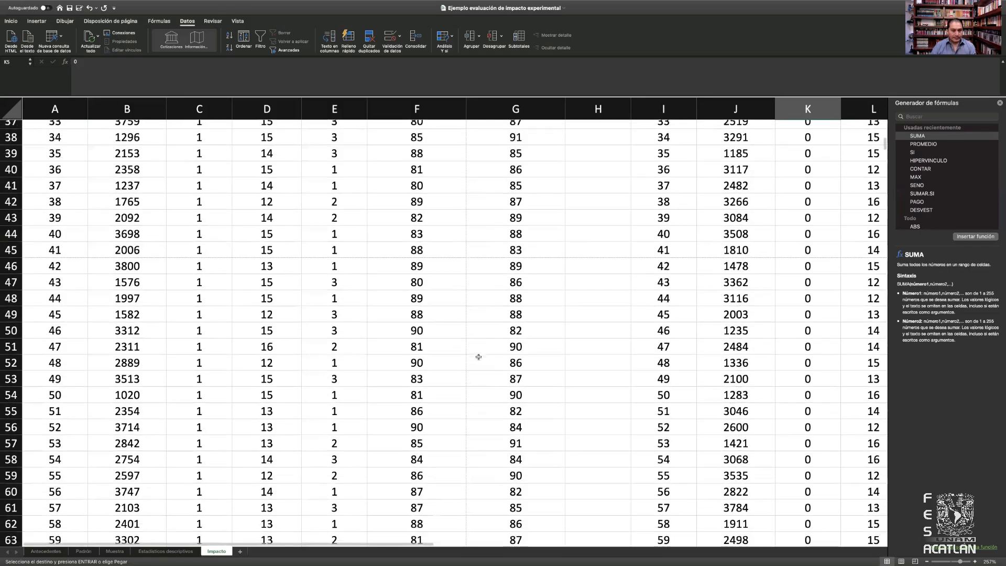
scroll(478, 357, "down", 20)
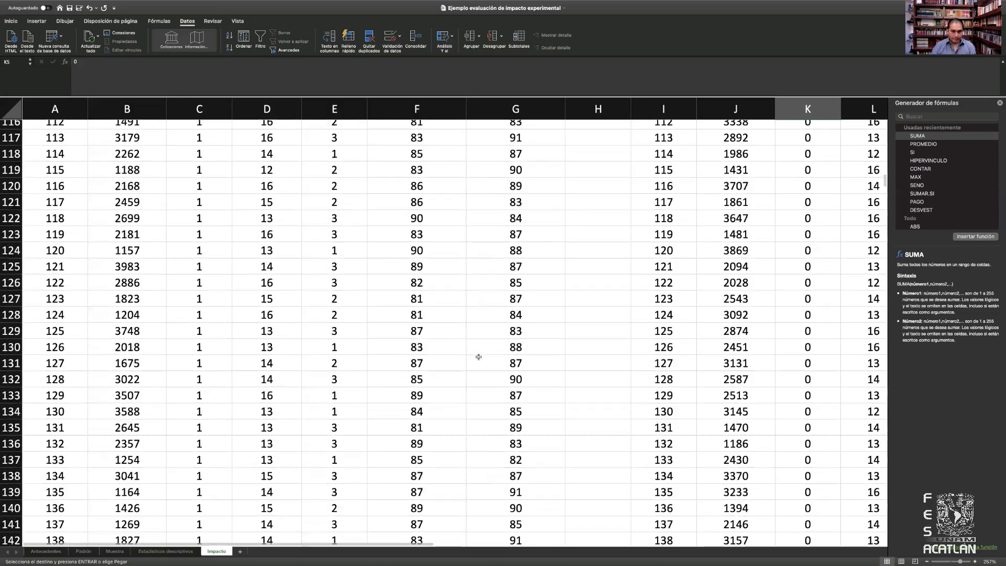
scroll(478, 357, "down", 20)
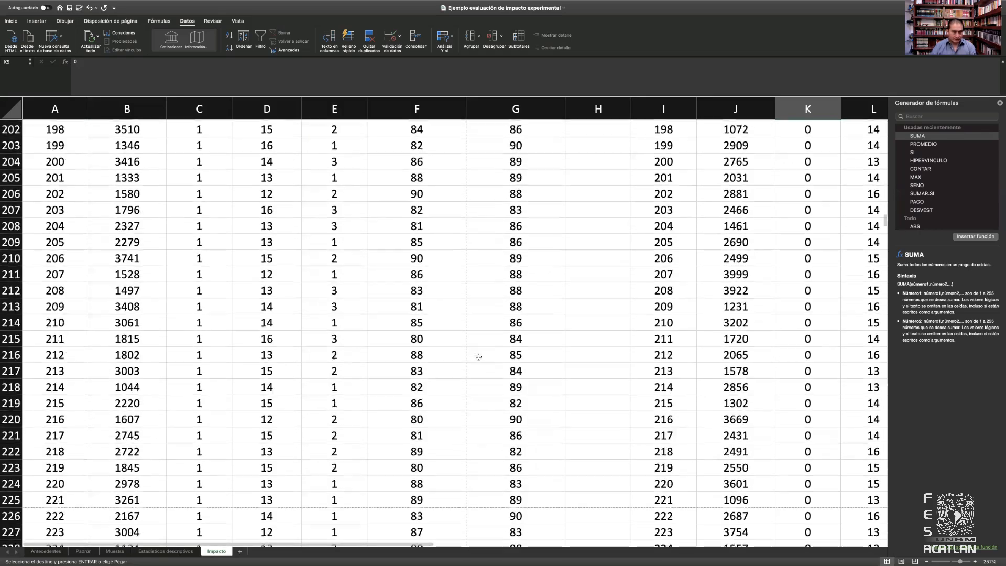
scroll(478, 356, "down", 20)
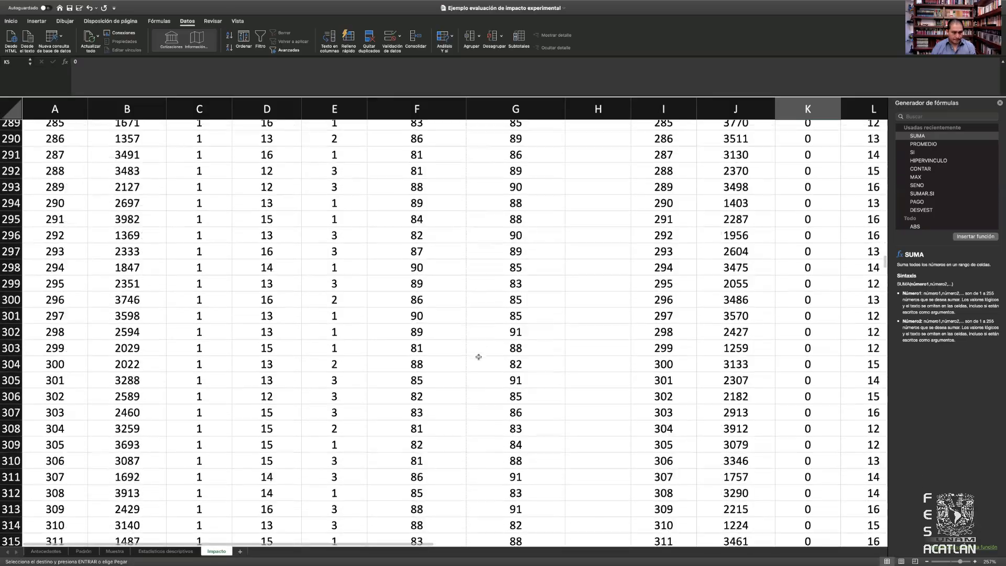
scroll(479, 357, "down", 14)
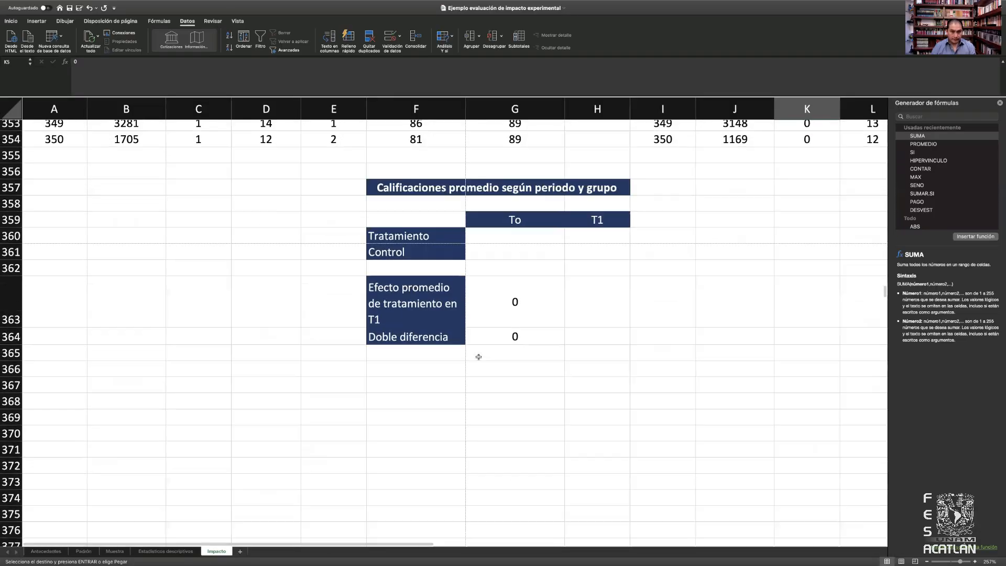
scroll(478, 357, "up", 1)
left_click(522, 264)
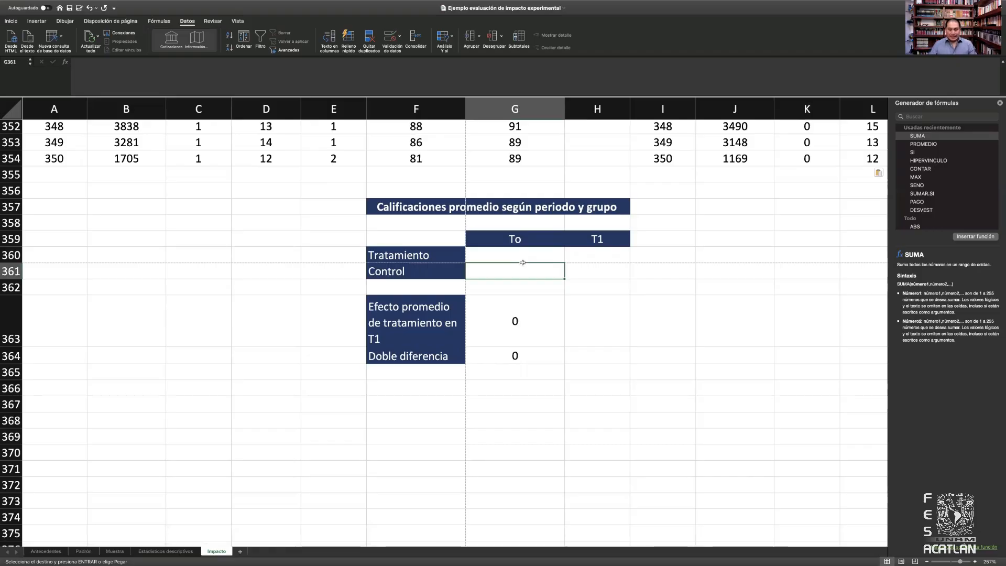
left_click(522, 262)
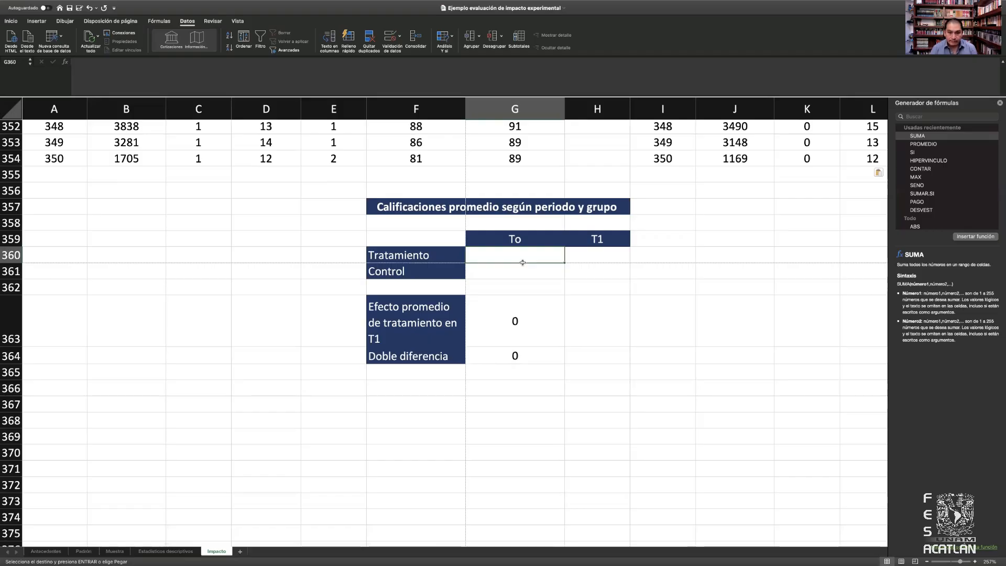
key("Right")
key("Left")
type("=prom")
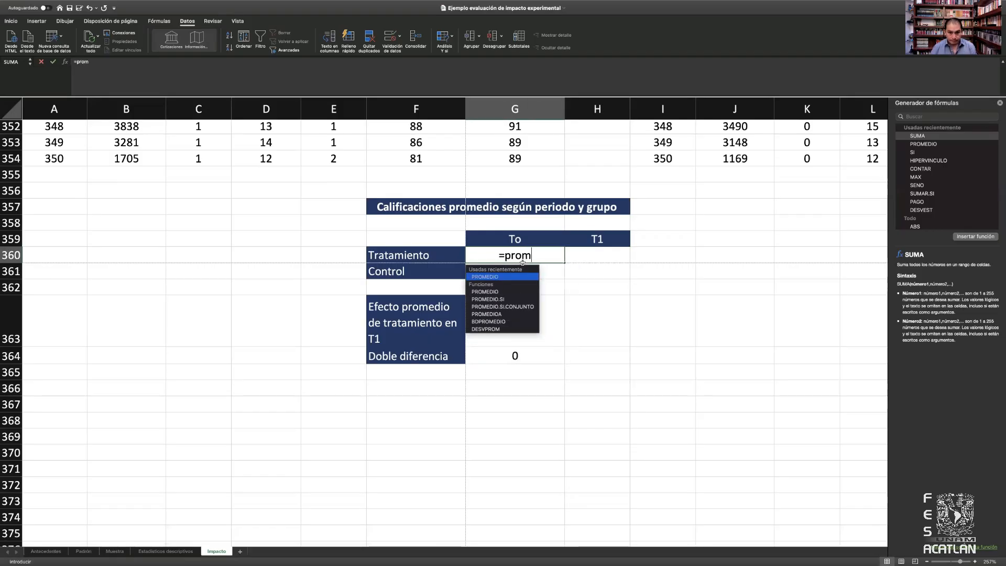
type("edio(")
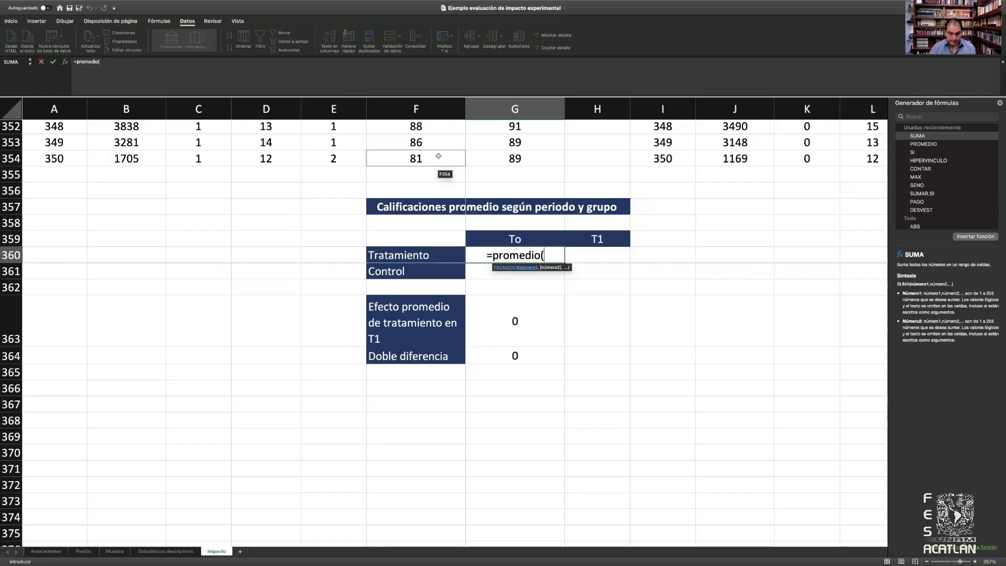
Complete the G360 average with the treatment group's Calificaciones t0 range F5:F354.
key("shift+Up")
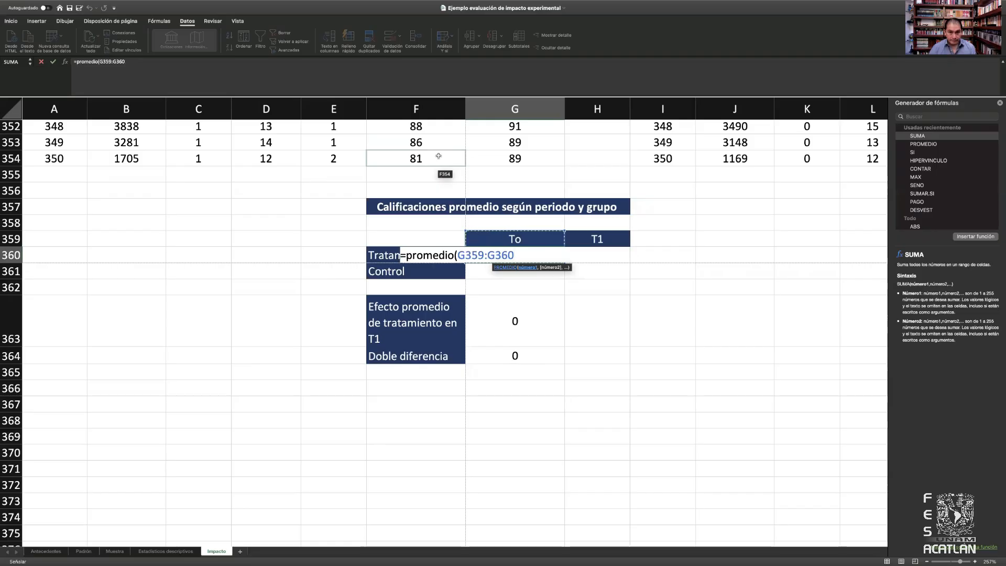
key("Up")
key("Up")
key("Up")
key("Up")
key("Up")
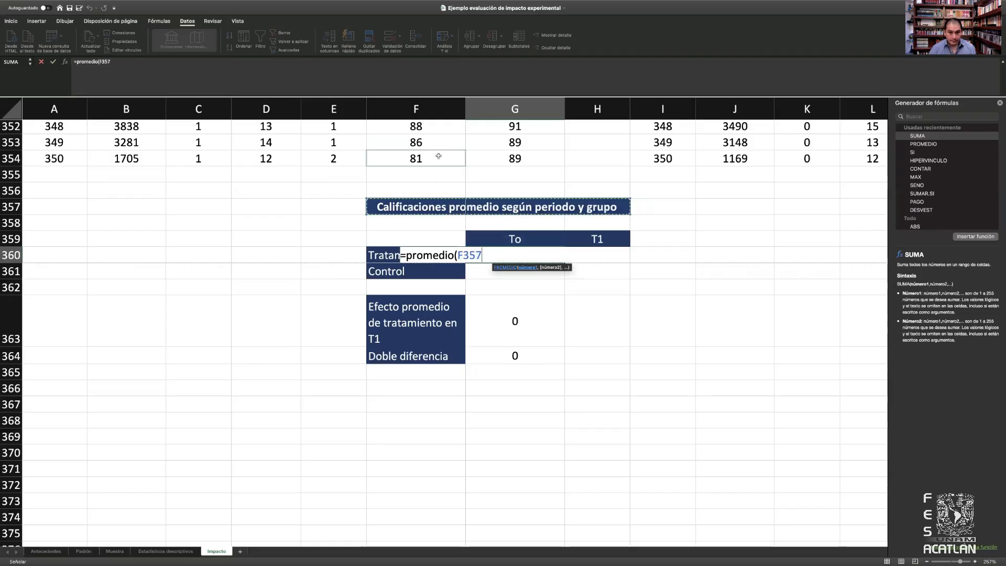
key("Left")
key("Up")
key("super+shift+Up")
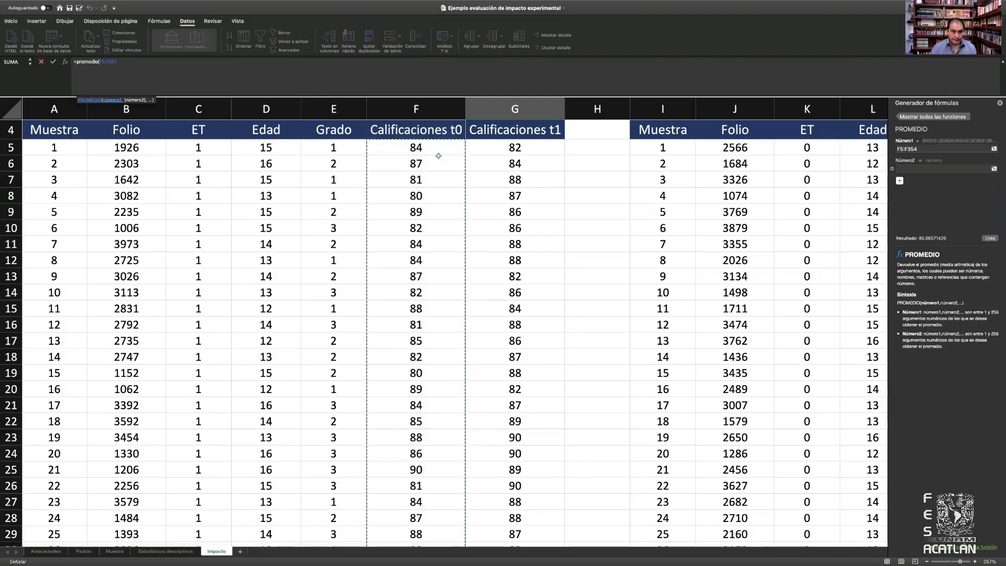
key("Return")
key("Up")
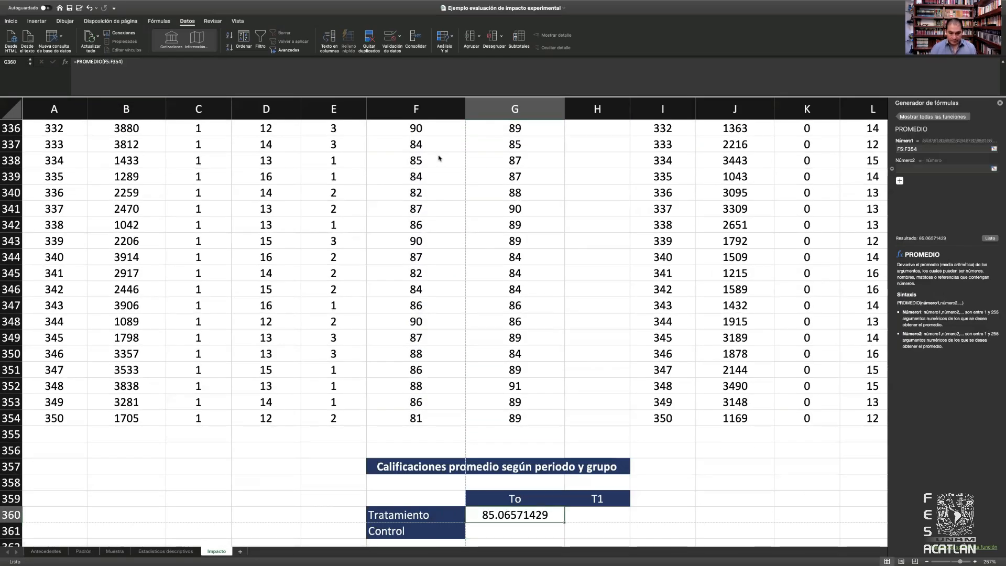
Average the treatment group's Calificaciones t1 range G5:G354 with PROMEDIO in H360, the Tratamiento T1 cell.
key("Right")
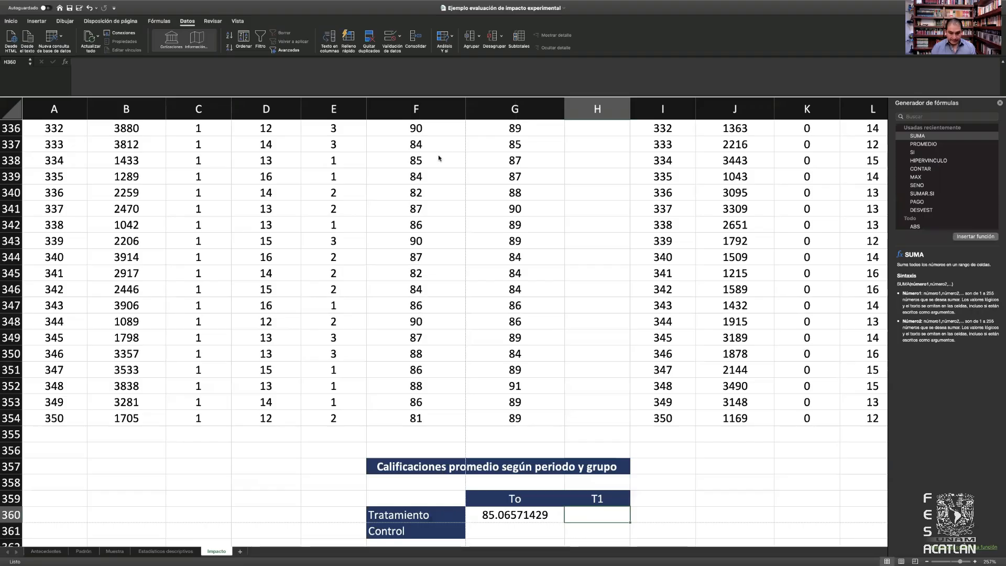
type("=")
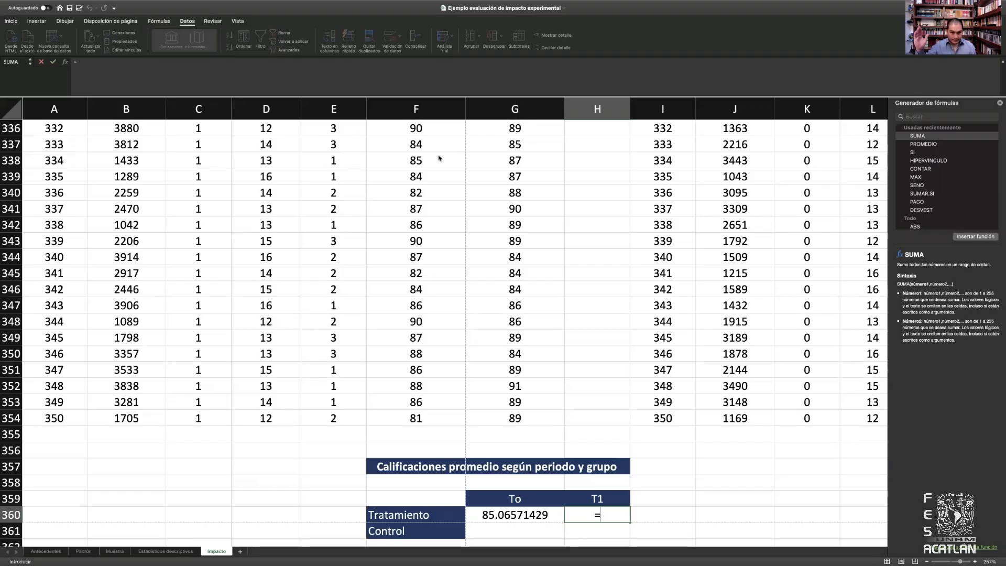
type("promed")
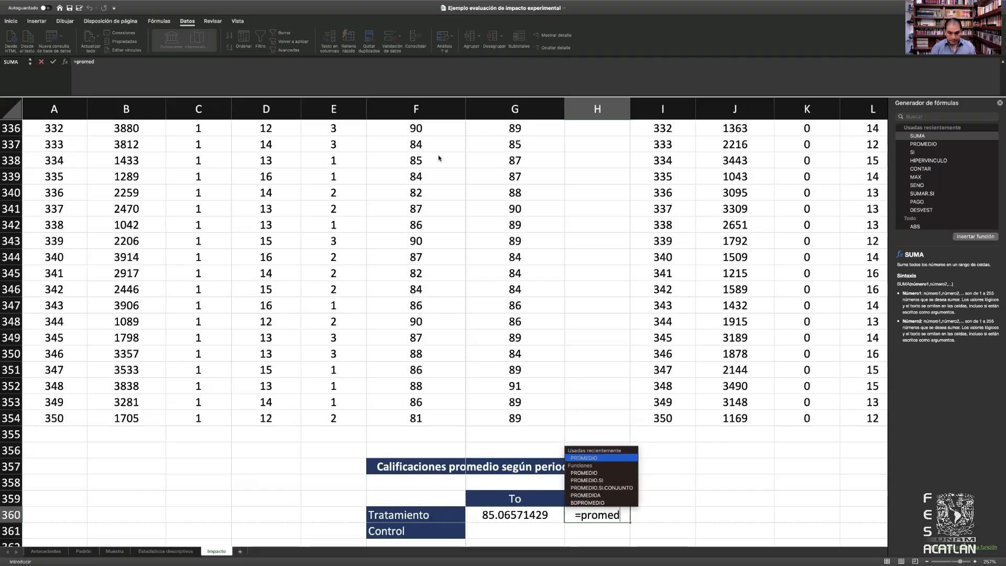
type("io(")
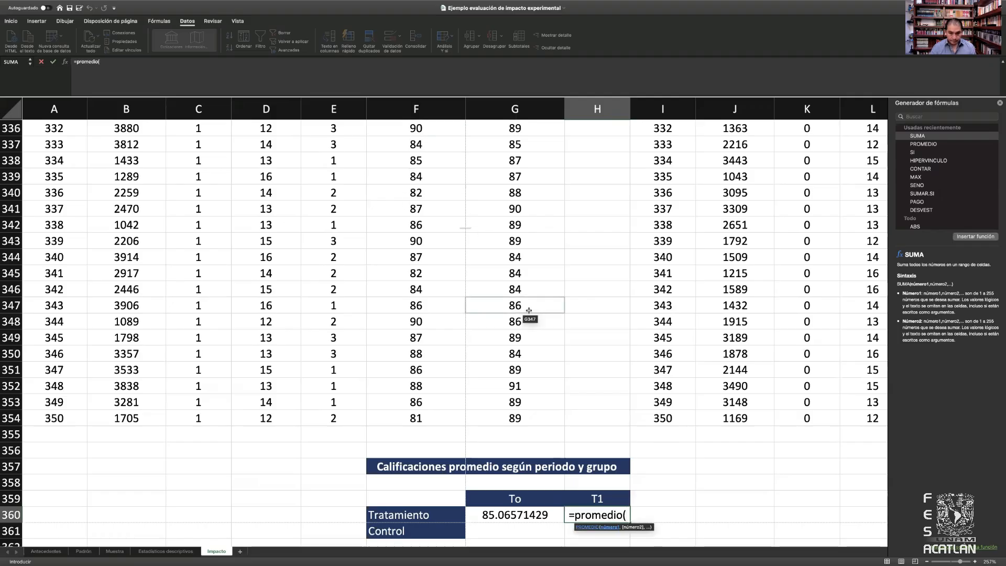
left_click(531, 413)
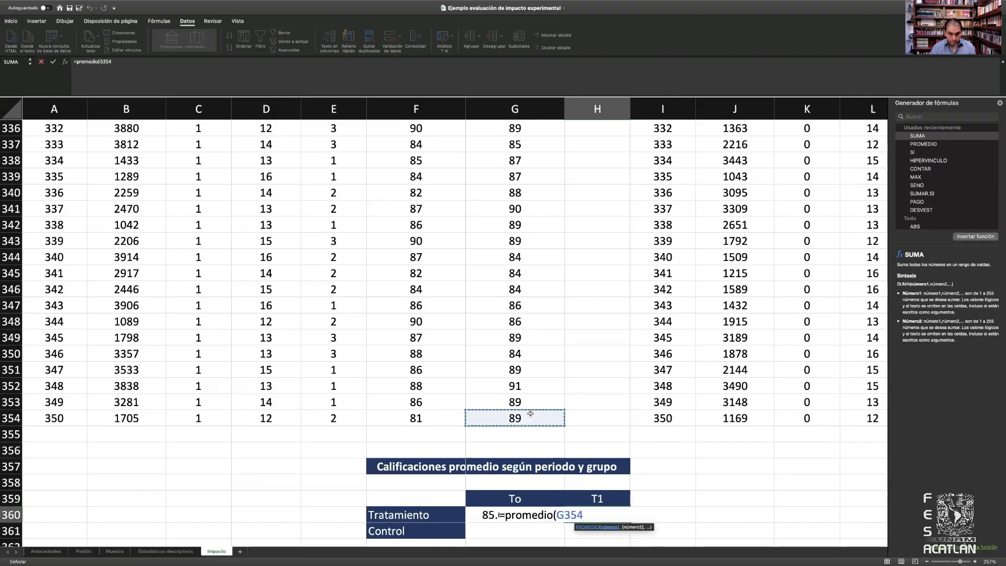
key("ctrl+shift+Up")
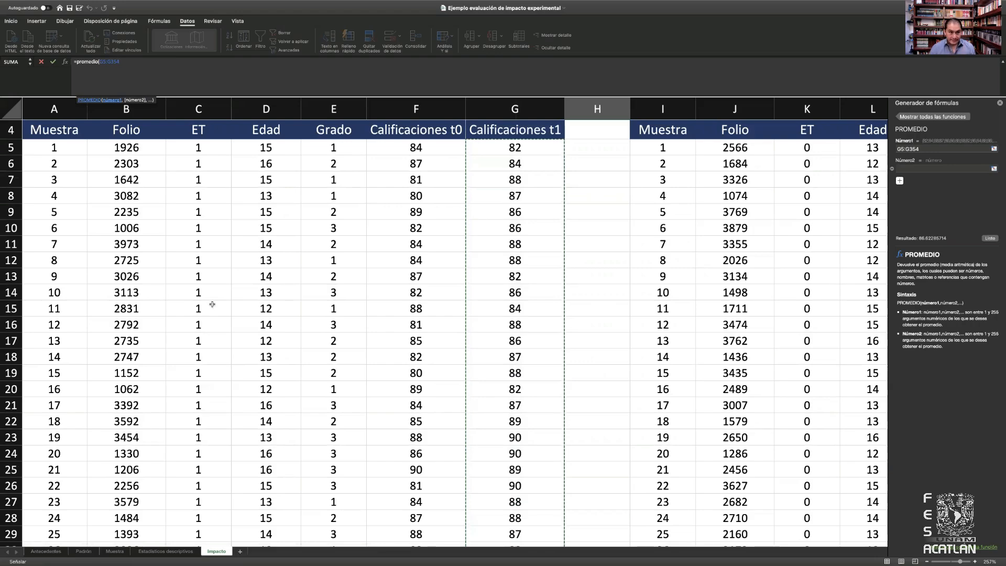
key("Escape")
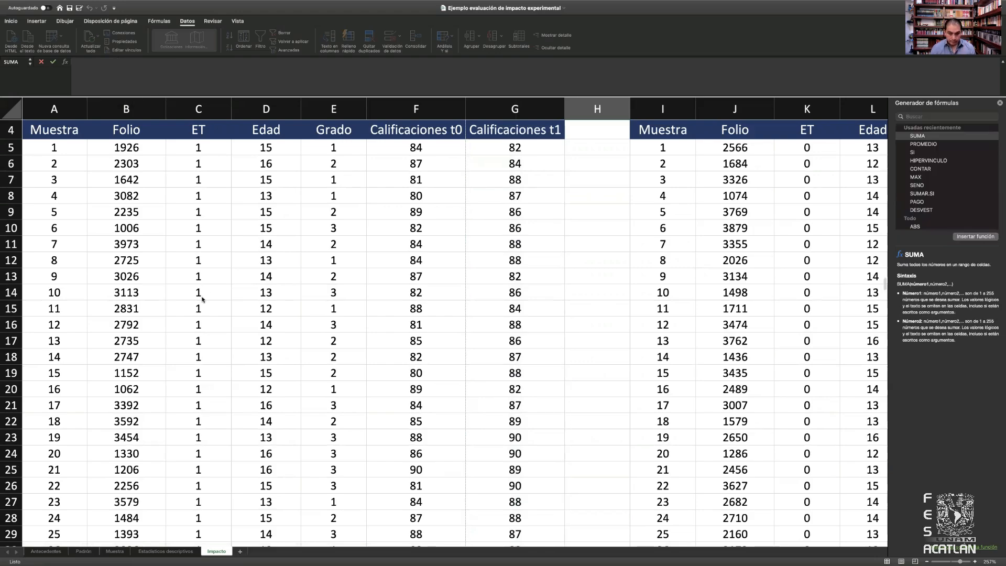
key("Return")
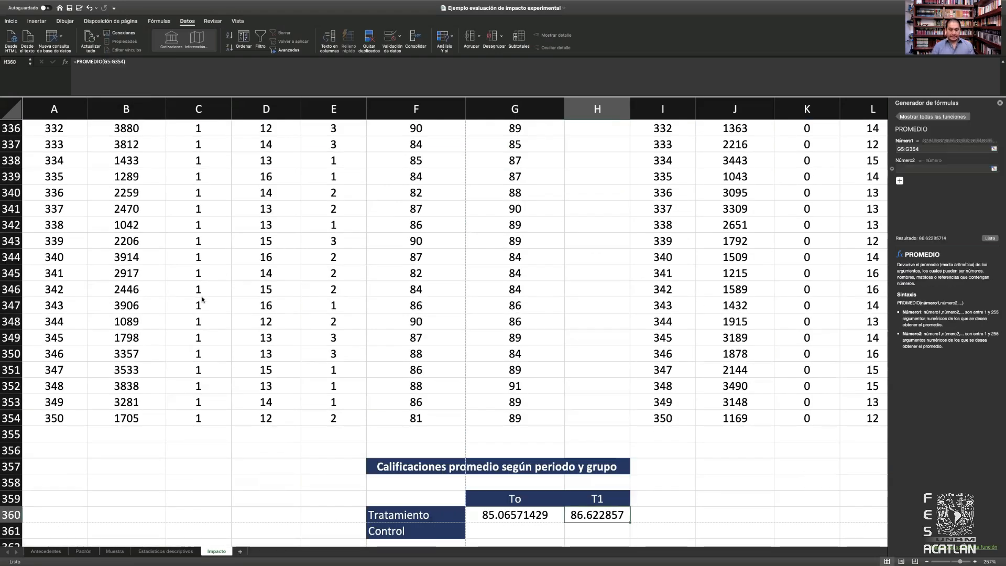
Average the control group's Calificaciones t0 range N5:N354 with PROMEDIO in G361, the Control To cell.
key("Left")
key("Down")
type("=p")
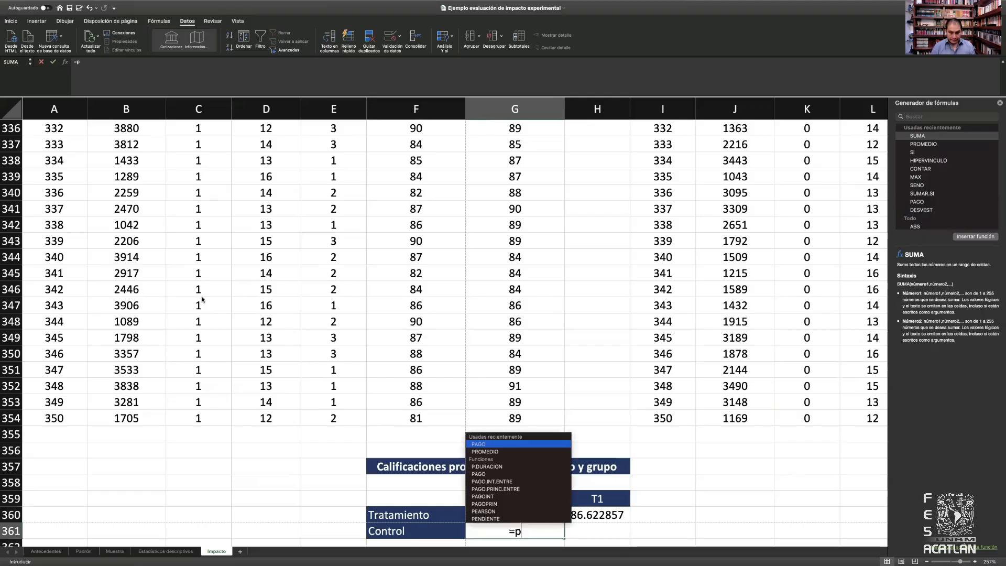
type("romedio(")
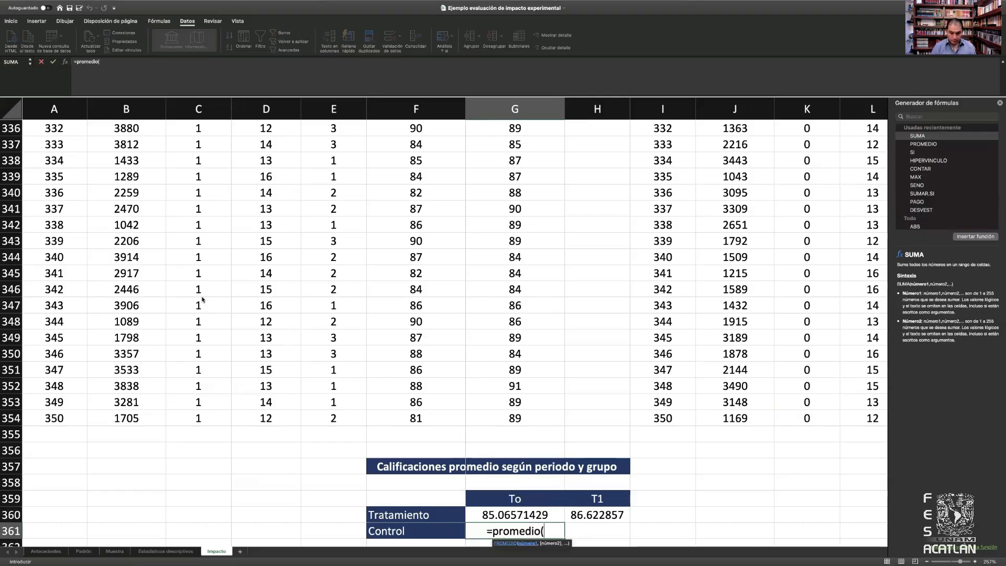
scroll(812, 417, "right", 5)
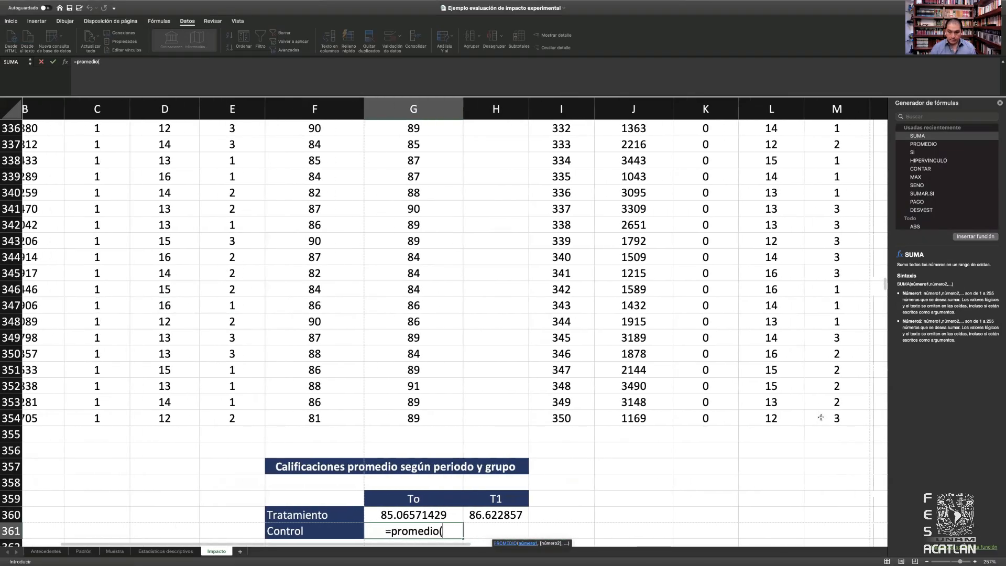
scroll(821, 417, "left", 1)
left_click(694, 417)
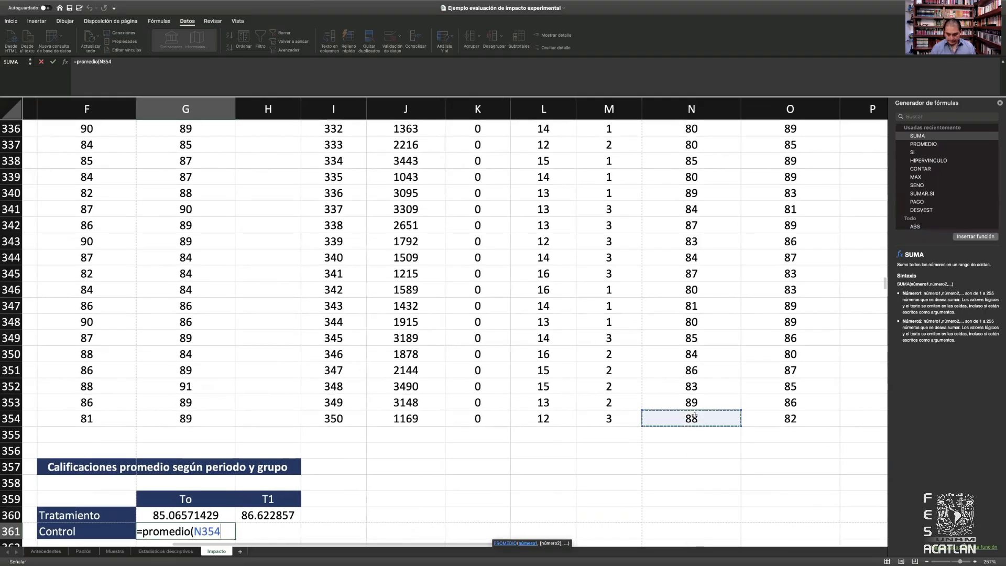
key("ctrl+shift+Up")
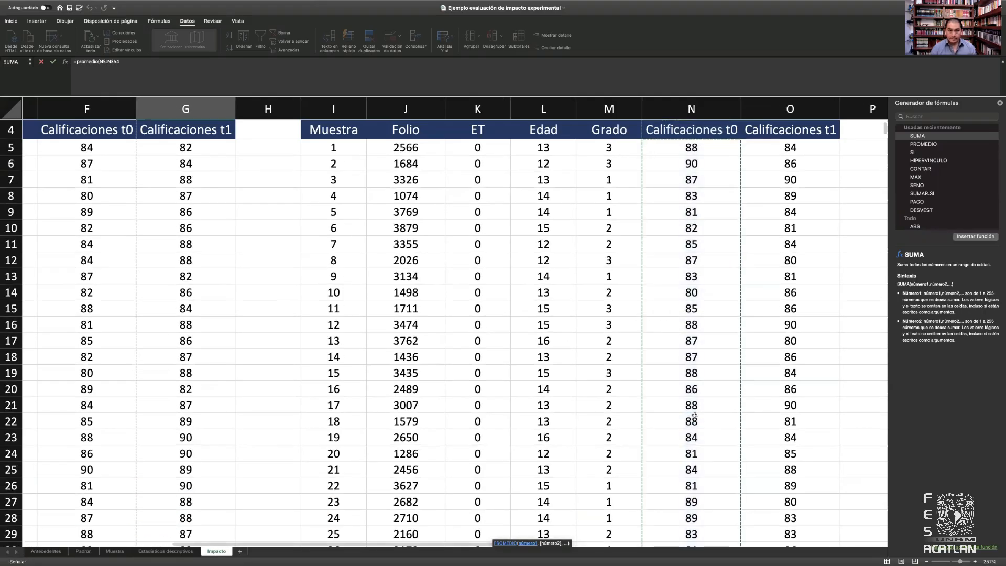
key("Return")
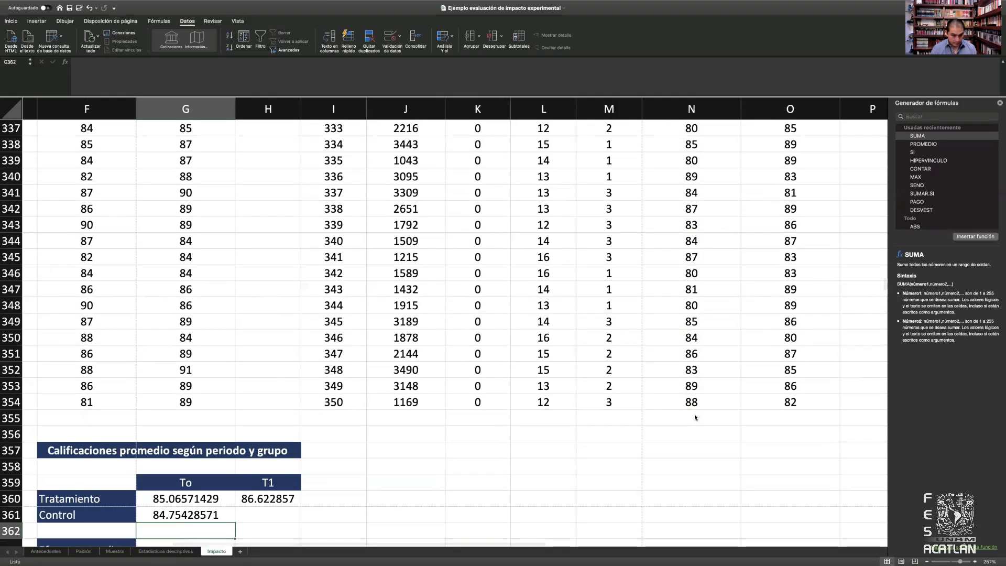
Average the control group's Calificaciones t1 range O5:O354 with PROMEDIO in H361, the Control T1 cell.
key("Up")
key("Right")
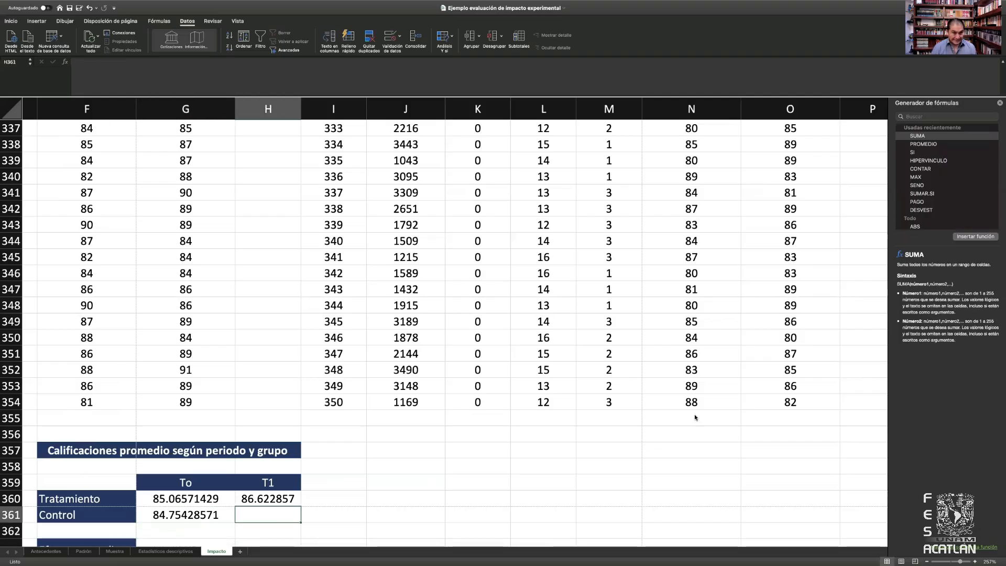
type("=p")
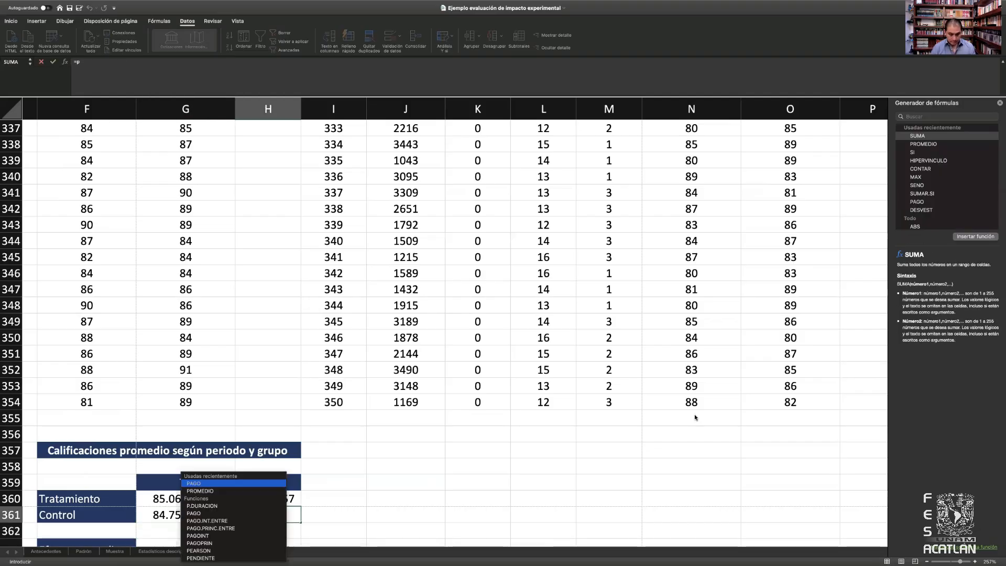
type("romedio(")
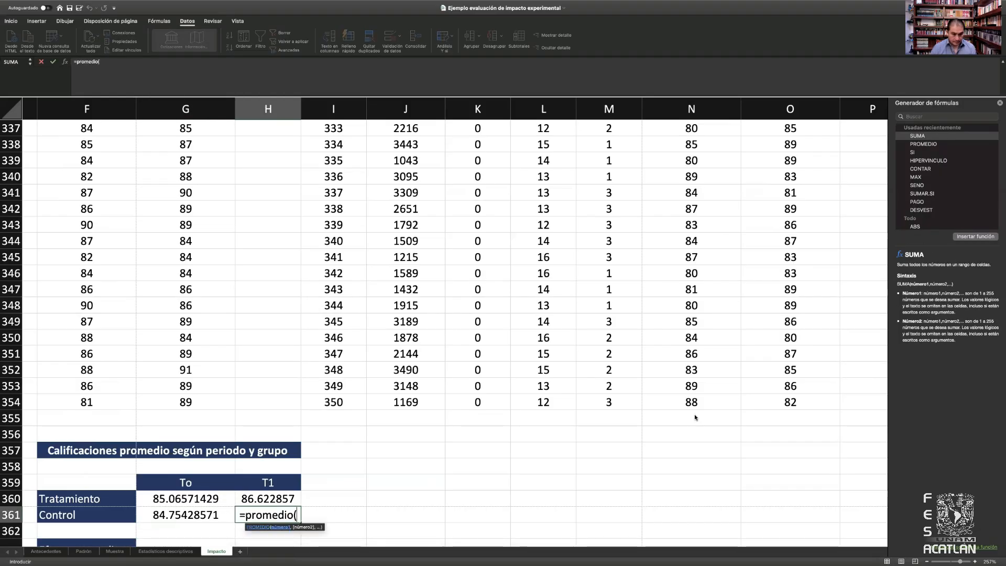
left_click(820, 402)
scroll(820, 402, "right", 1)
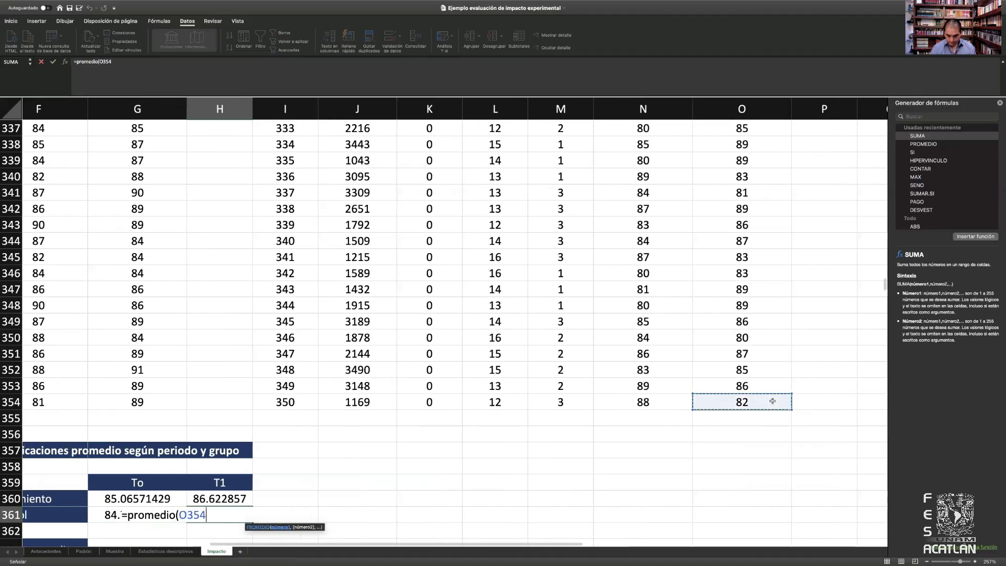
key("ctrl+shift+Up")
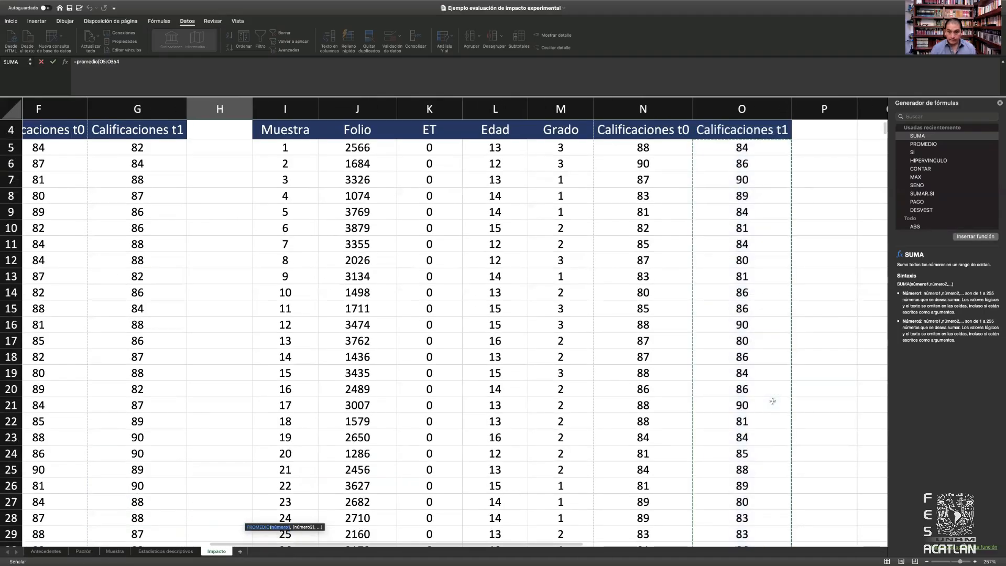
key("Return")
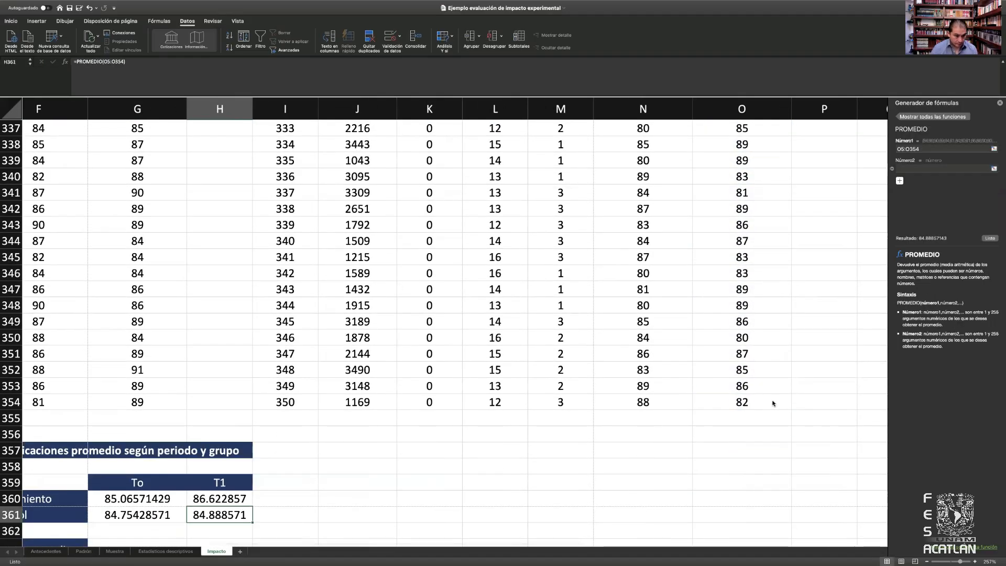
Clear the existing result in G363, beside the Efecto promedio de tratamiento en T1 label.
key("Left")
key("Left")
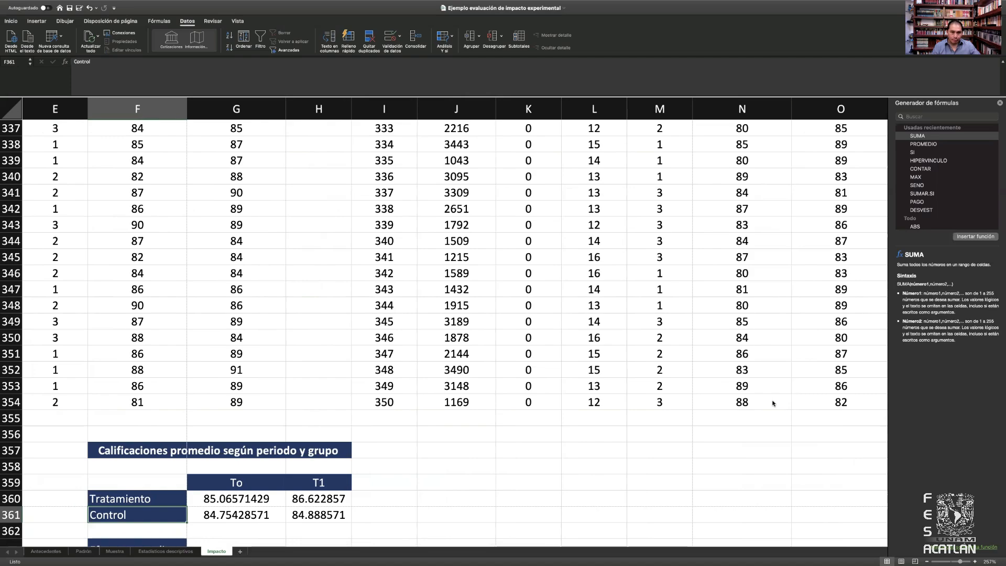
key("Down")
key("Down")
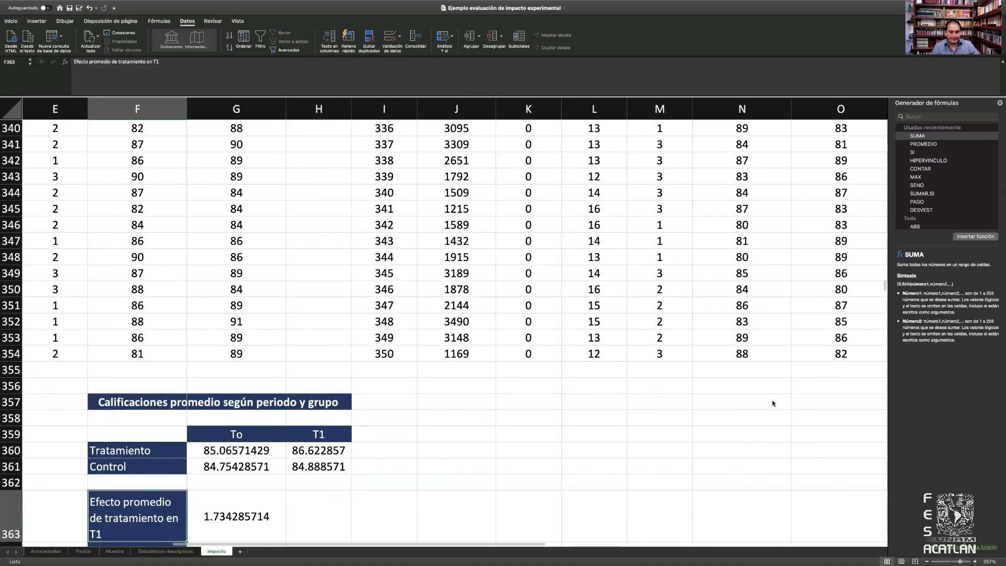
key("Right")
key("Delete")
key("Right")
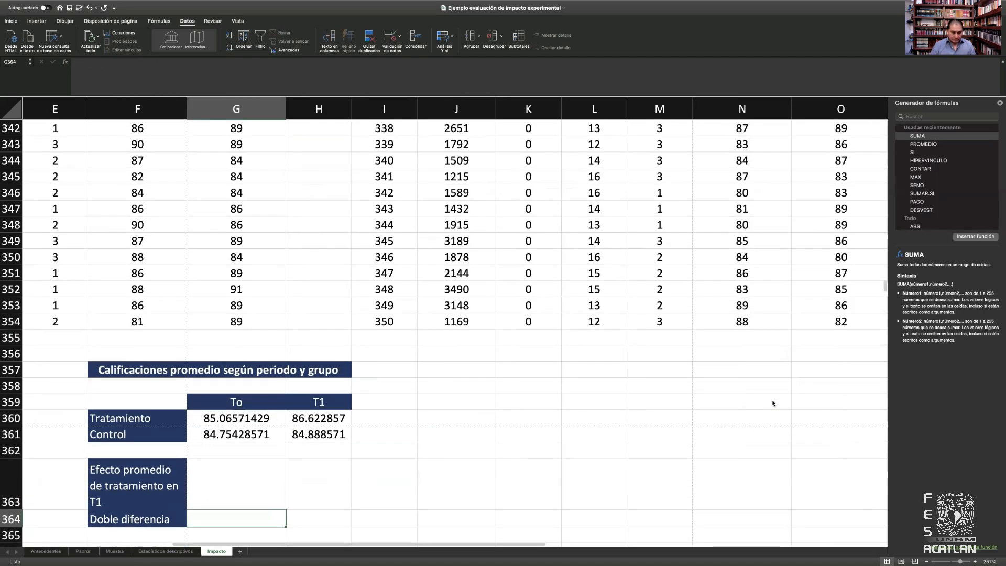
key("Right")
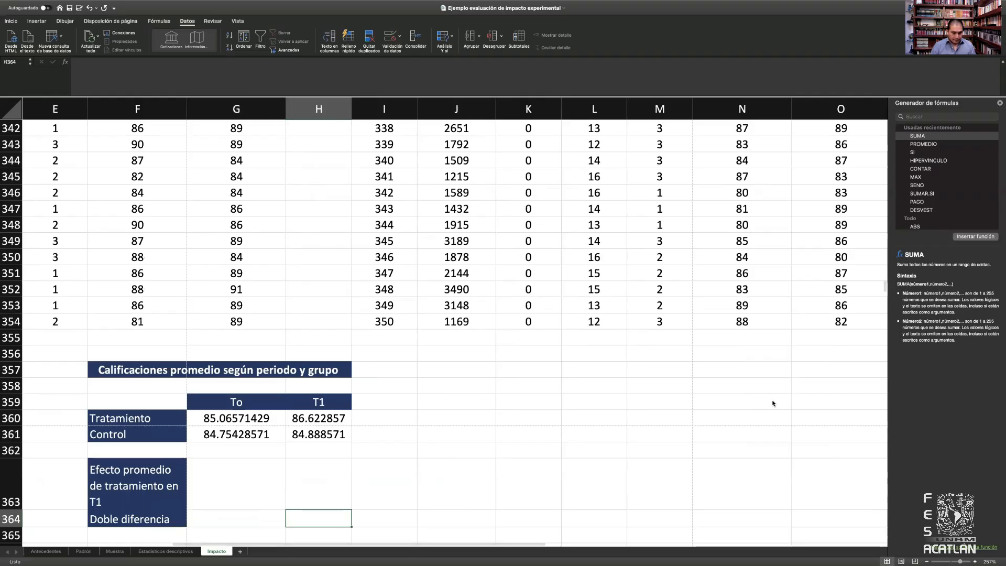
key("Up")
key("Left")
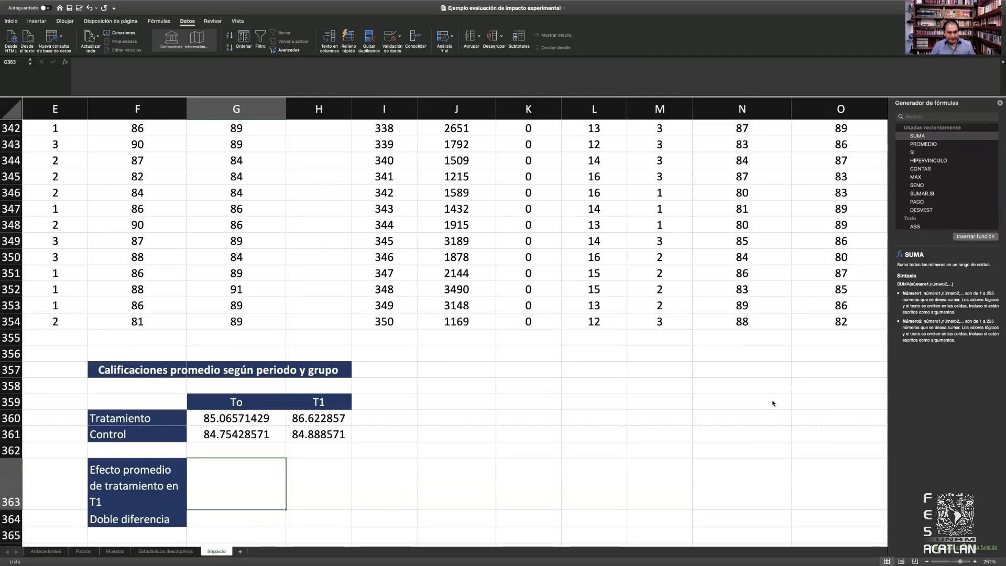
Insert a line chart from the average-scores table F359:H361 and place it to the right of the table.
key("Up")
key("Up")
key("Up")
key("Up")
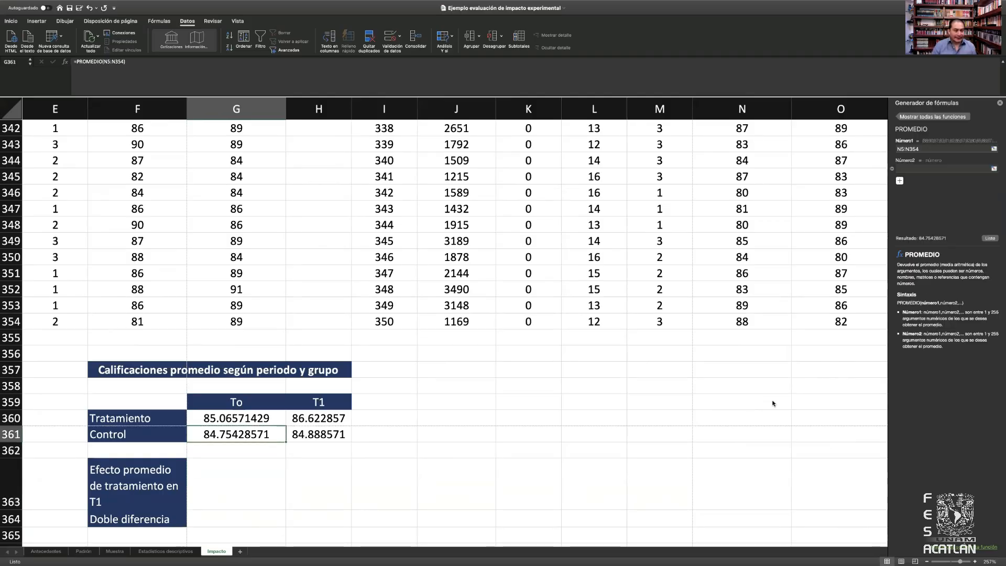
key("Left")
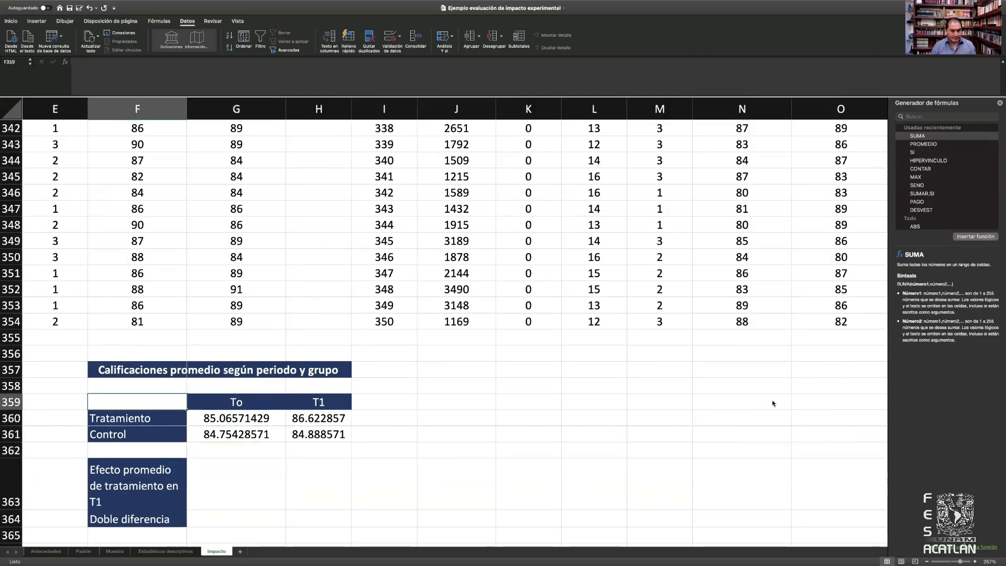
key("shift+Right")
key("shift+Down")
key("shift+Down")
key("shift+Right")
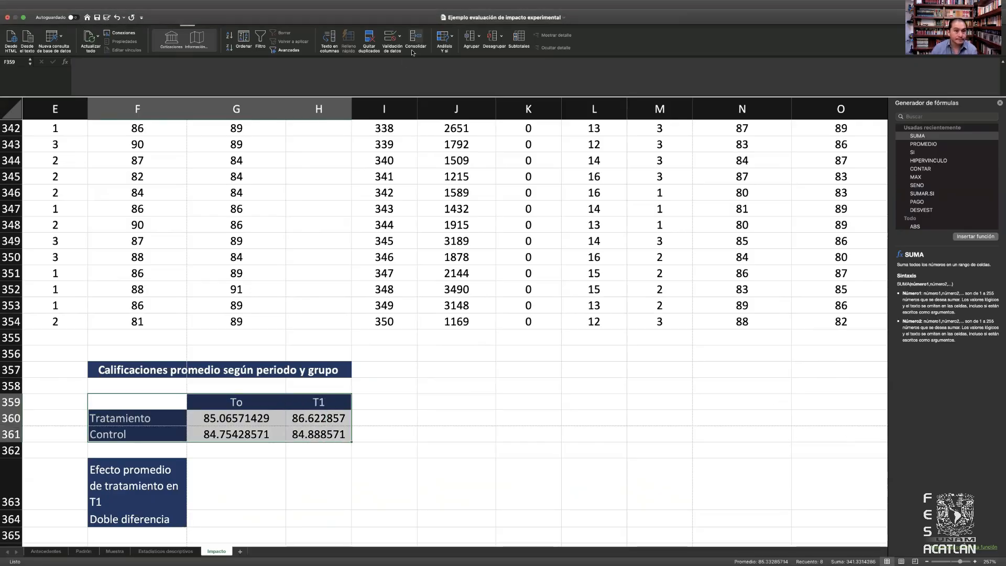
left_click(116, 6)
mouse_move(159, 57)
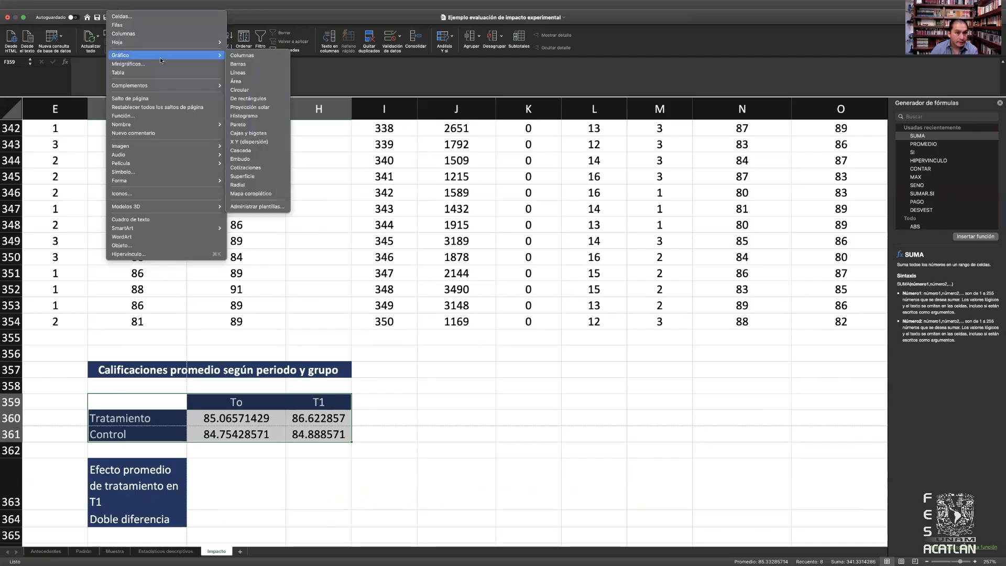
left_click(259, 76)
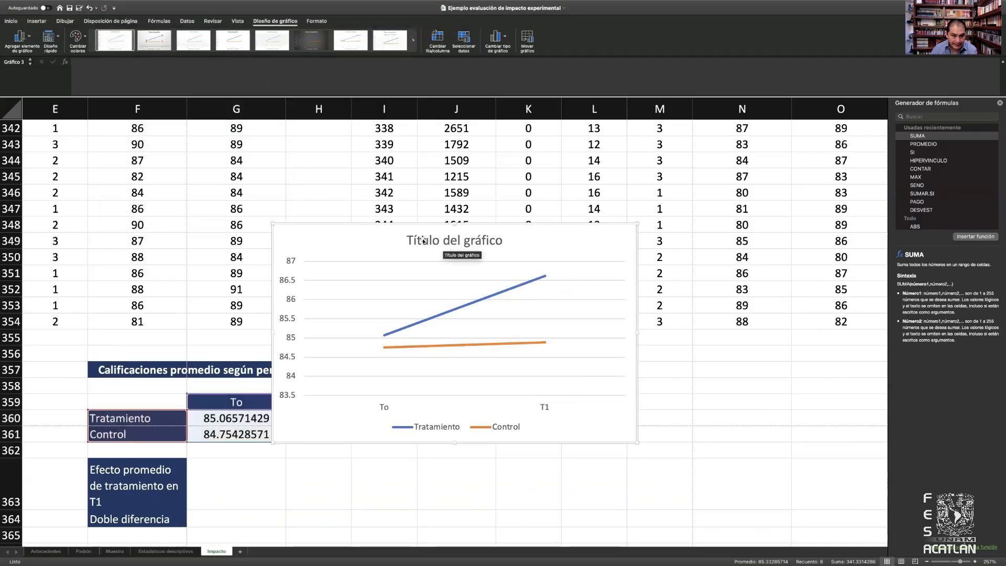
left_click_drag(380, 228, 514, 276)
Set the line chart's title to "Calificaciones por grupo y tiempo".
left_click(550, 293)
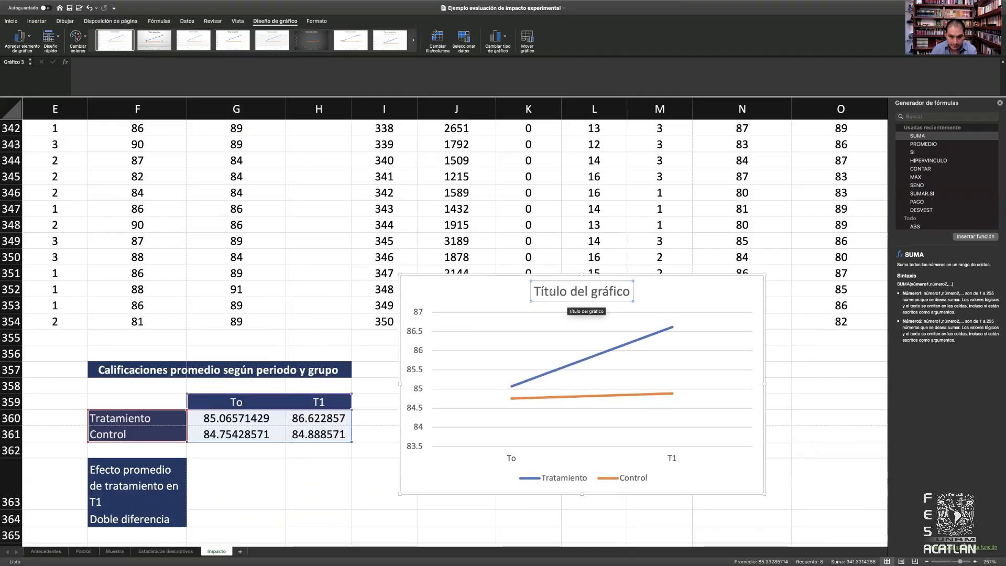
left_click(550, 293)
triple_click(551, 293)
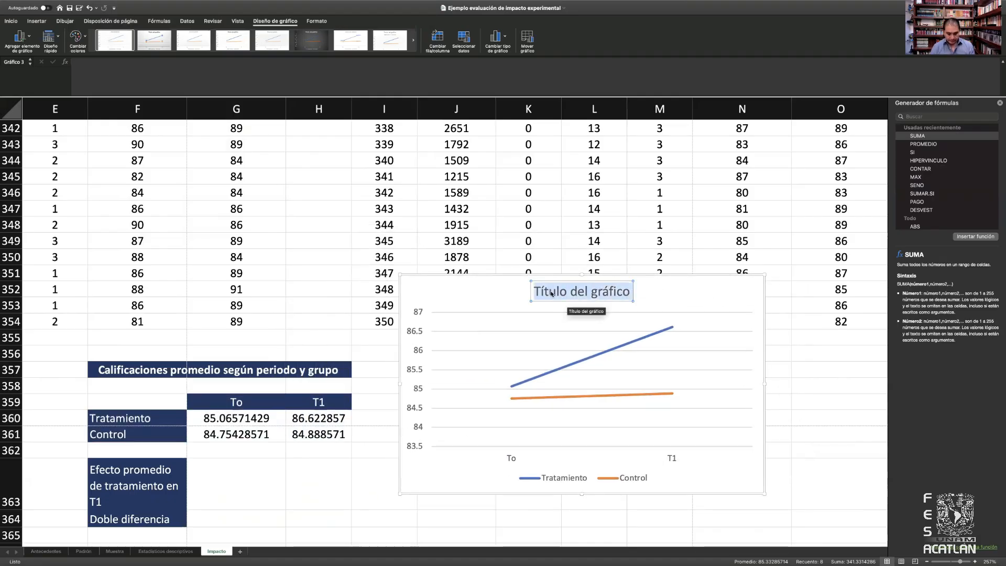
type("Evo")
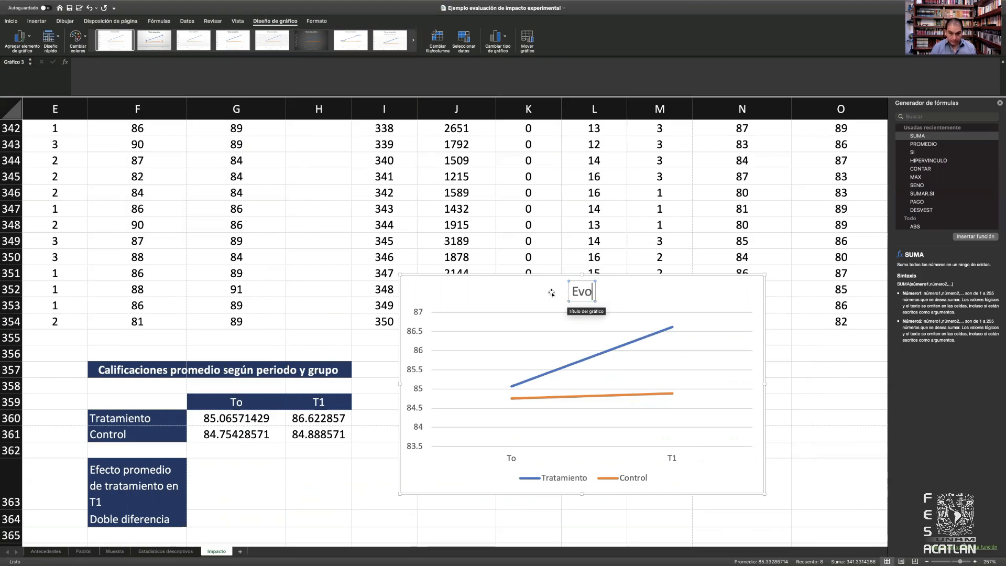
key("BackSpace")
key("BackSpace")
key("BackSpace")
type("Cal")
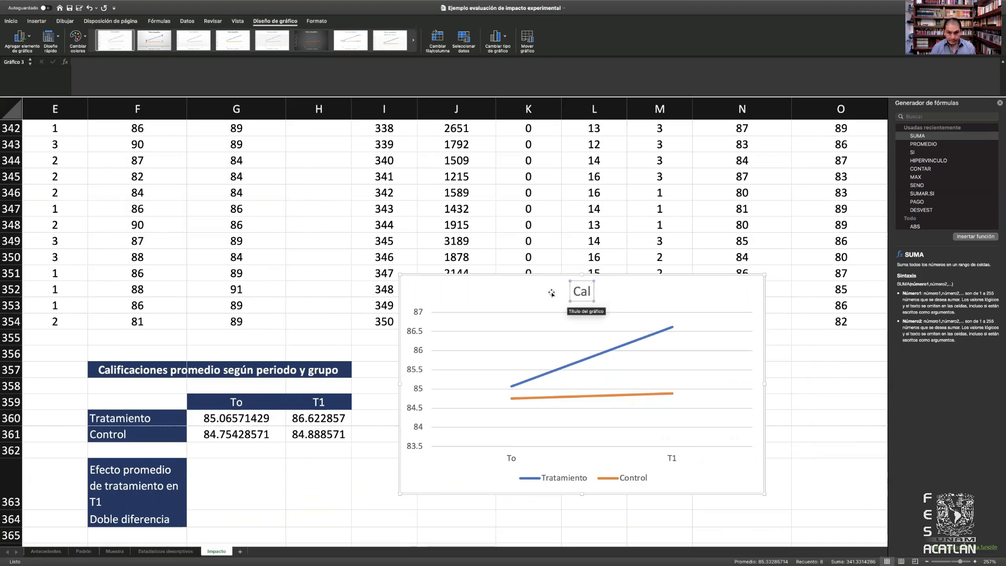
type("ificaciones por gr")
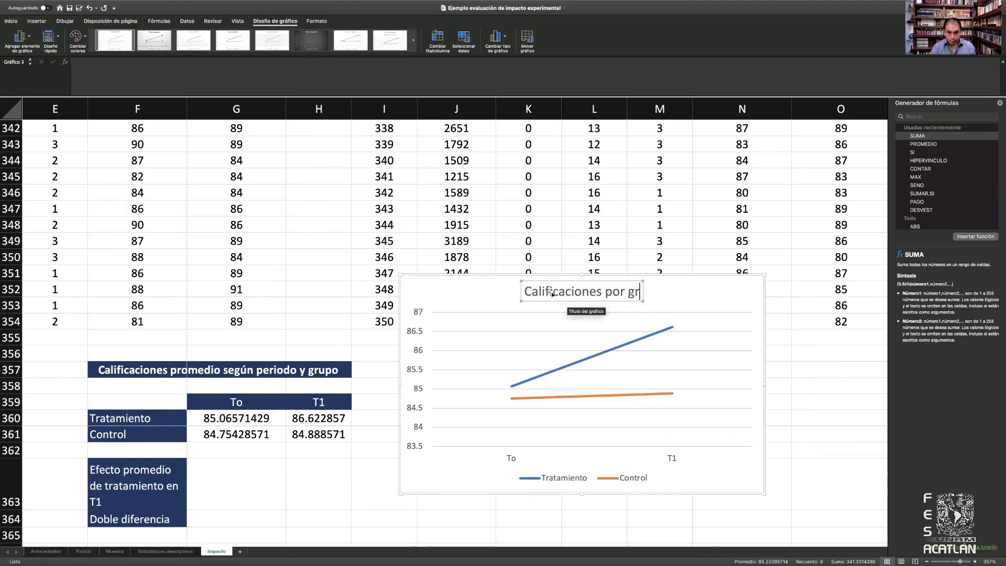
type("upo y t")
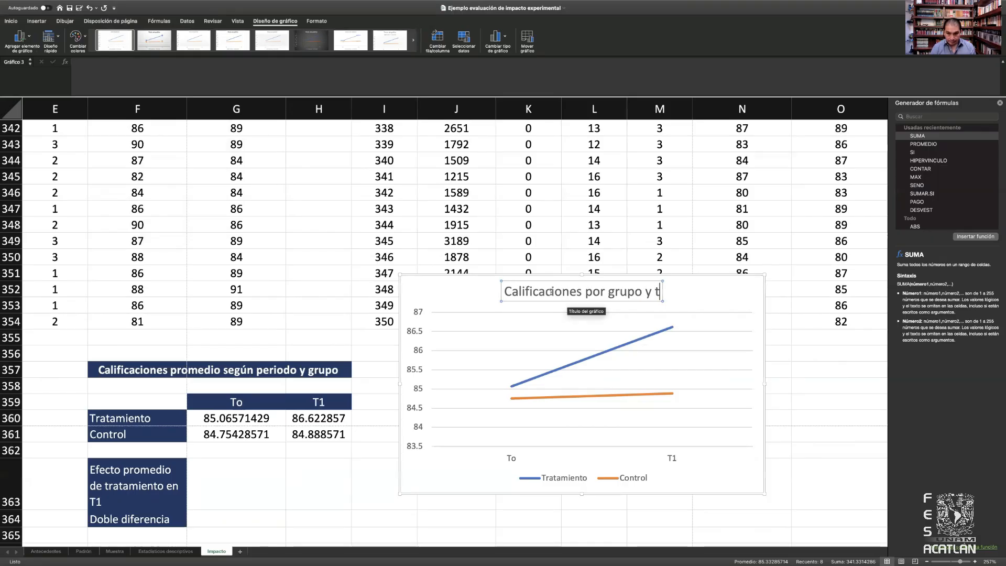
type("iempo")
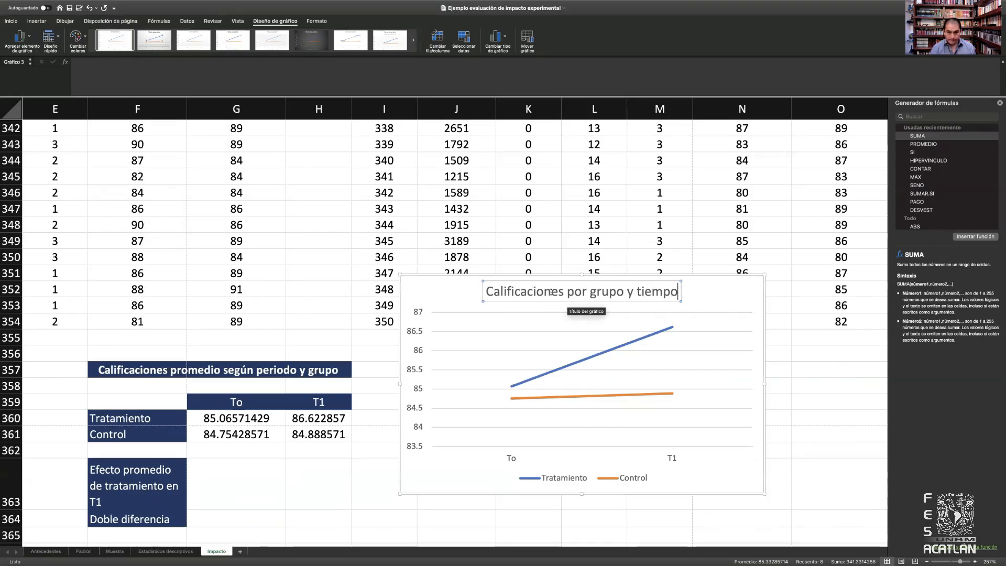
left_click(411, 287)
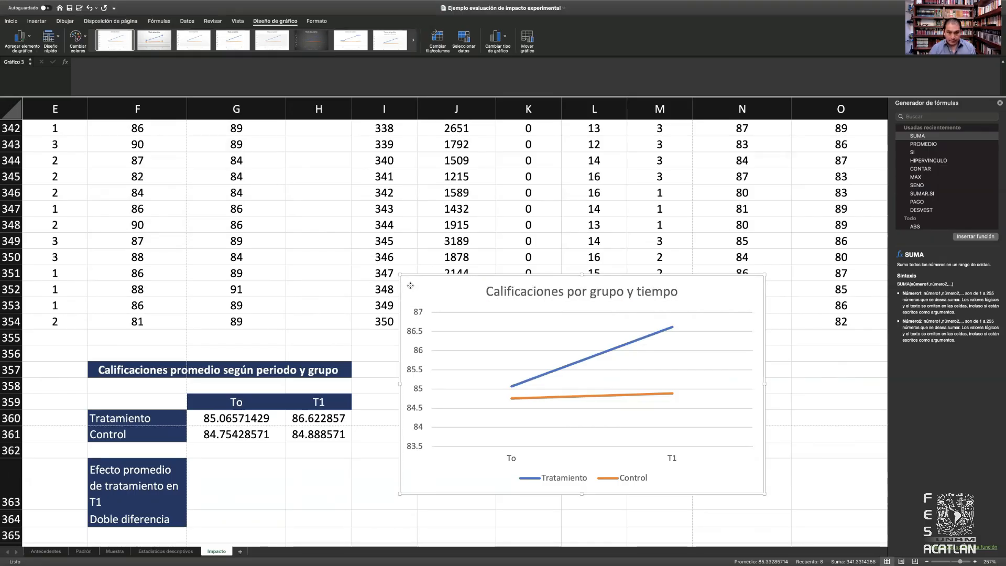
Add a vertical axis title to the chart reading "Promedio calificaciones".
left_click(418, 337)
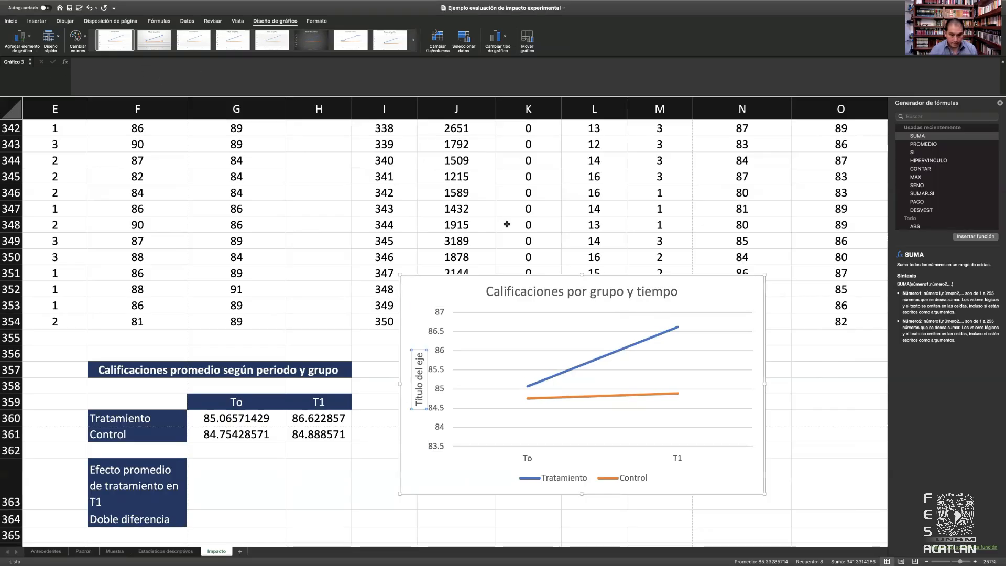
double_click(419, 373)
triple_click(418, 373)
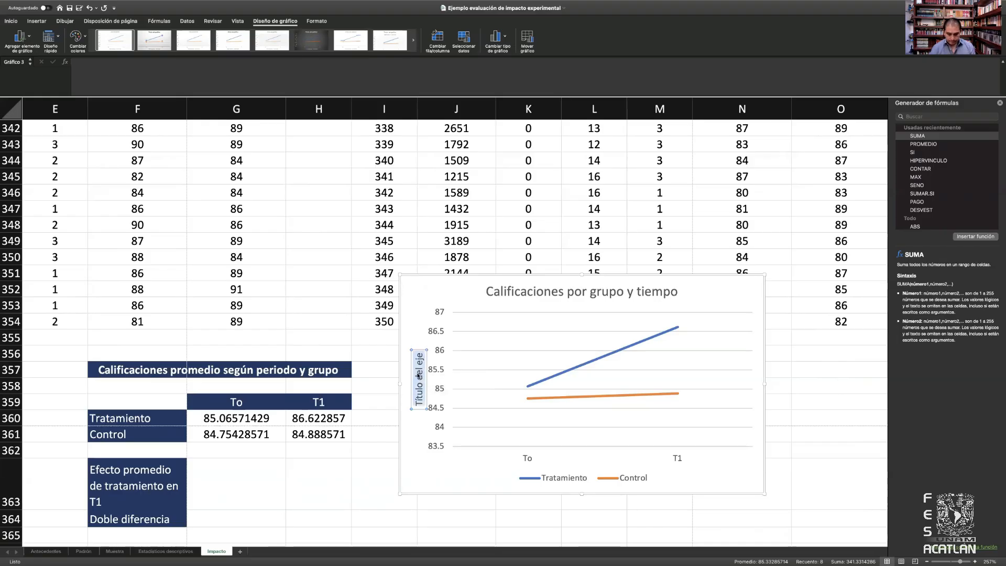
type("Promed")
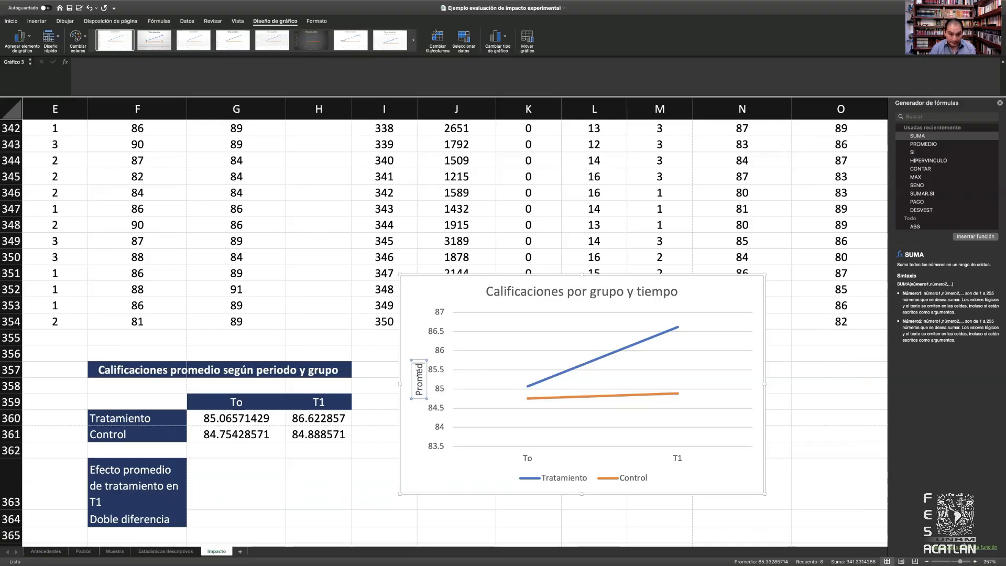
type("io")
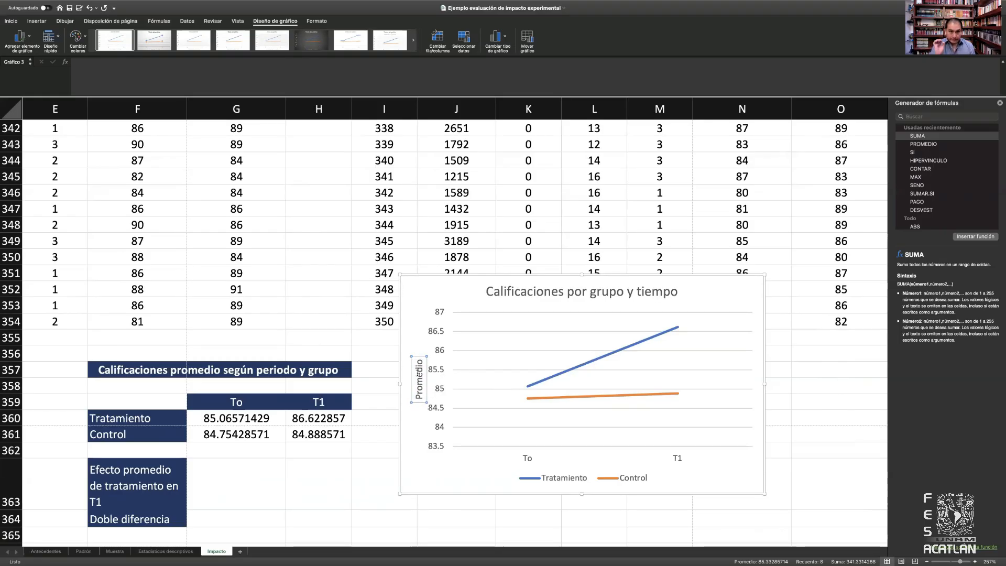
type(" cal")
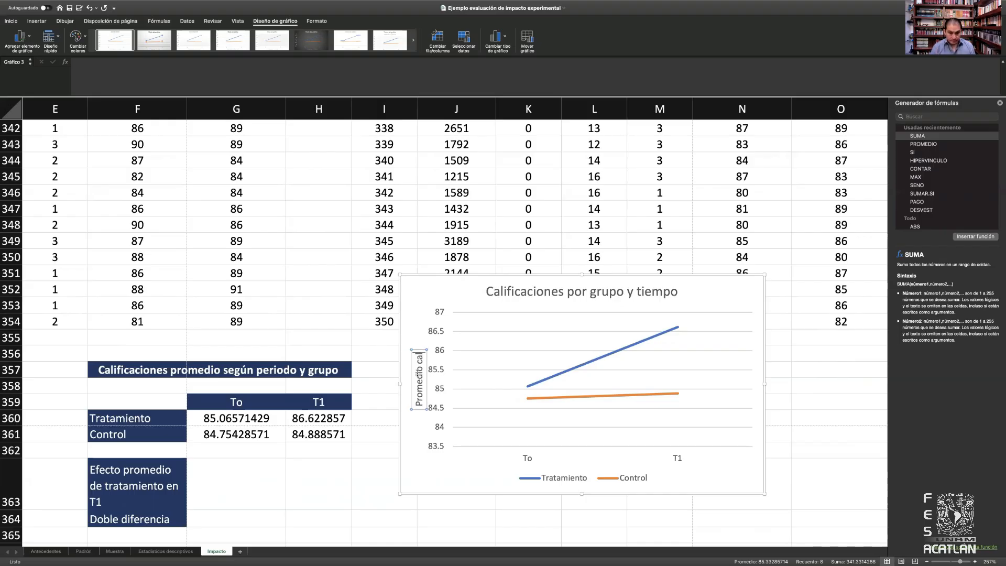
type("ifi")
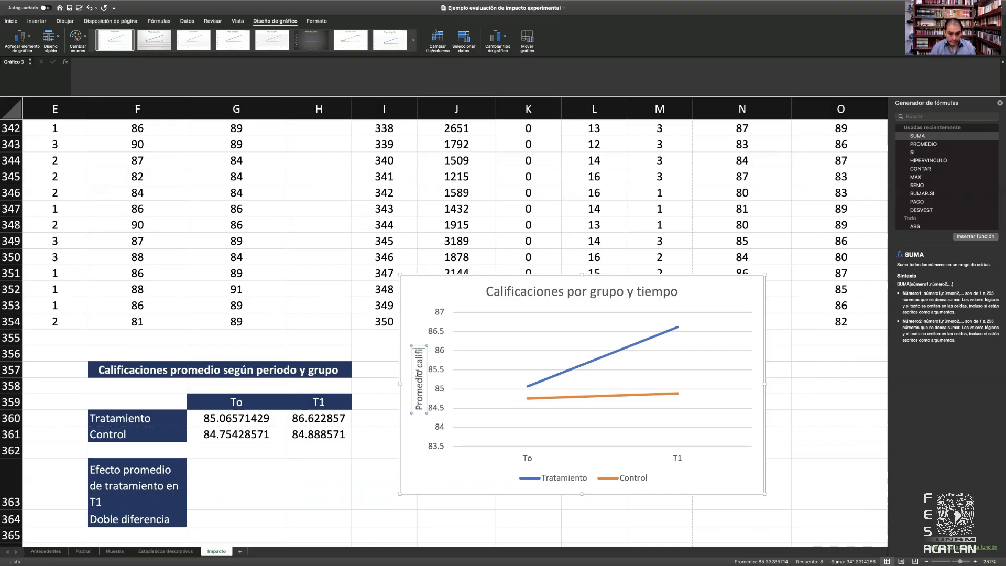
type("caciones")
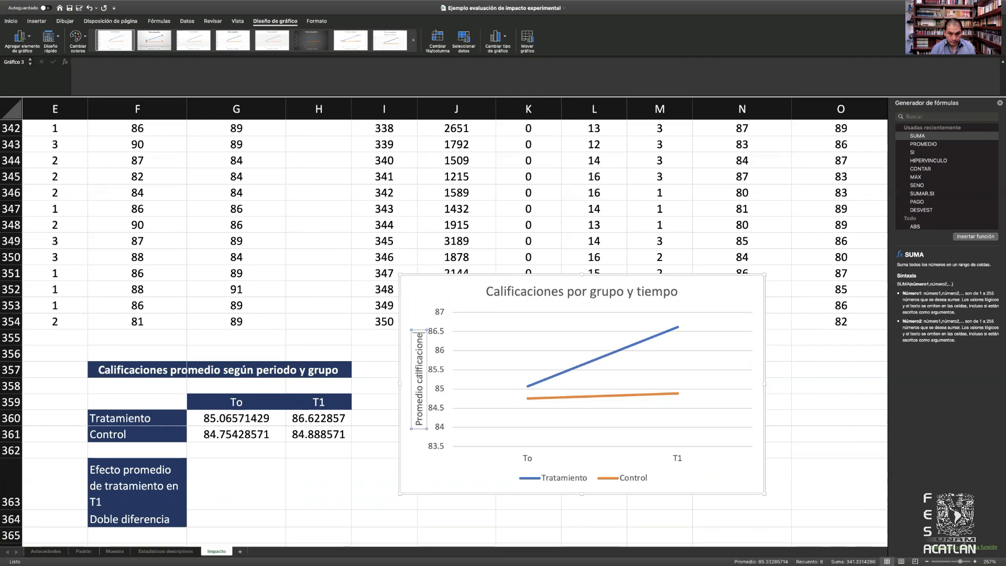
left_click(430, 289)
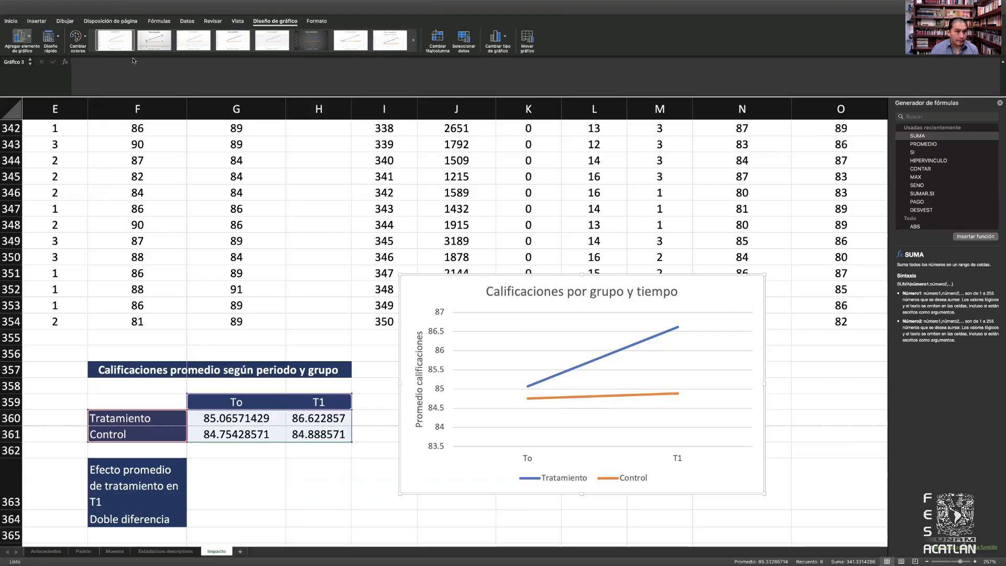
Add a horizontal axis title to the chart reading "Tiempo".
left_click(194, 65)
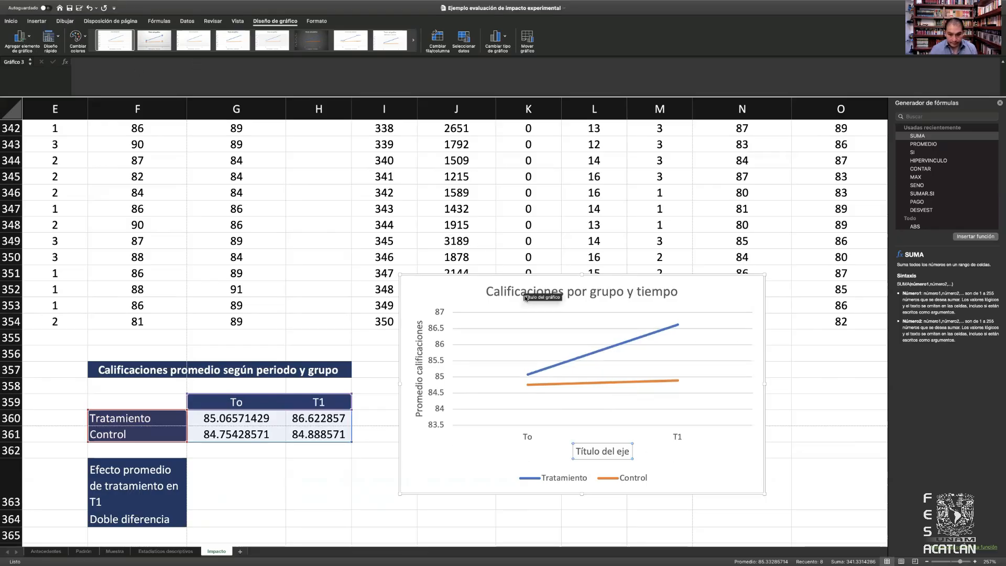
left_click(587, 450)
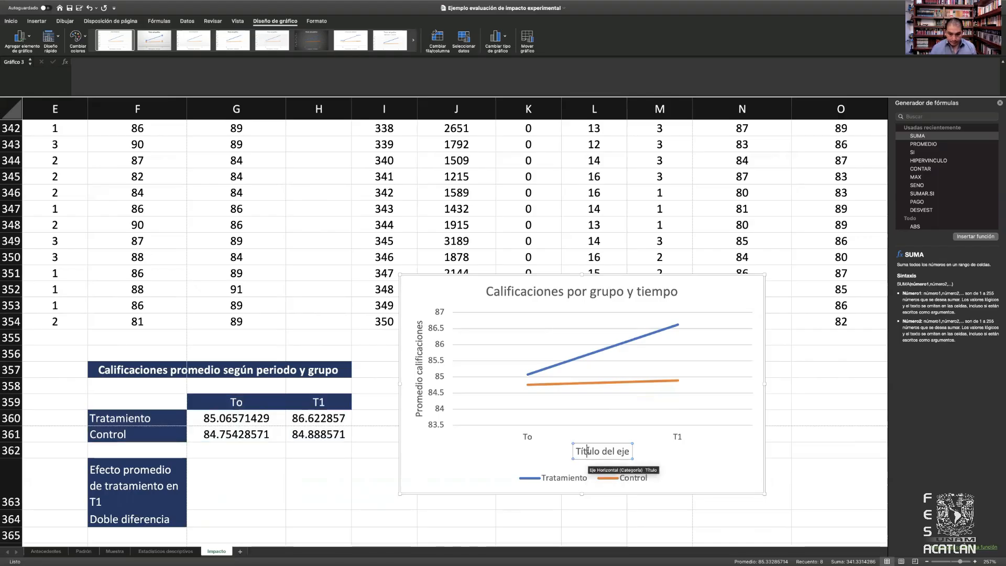
double_click(588, 451)
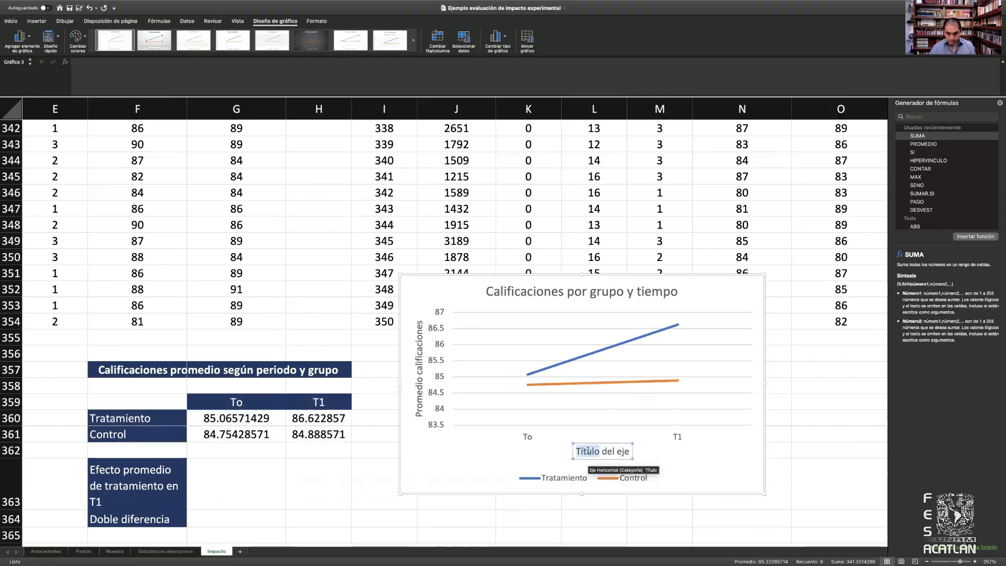
triple_click(588, 452)
type("Tiempo")
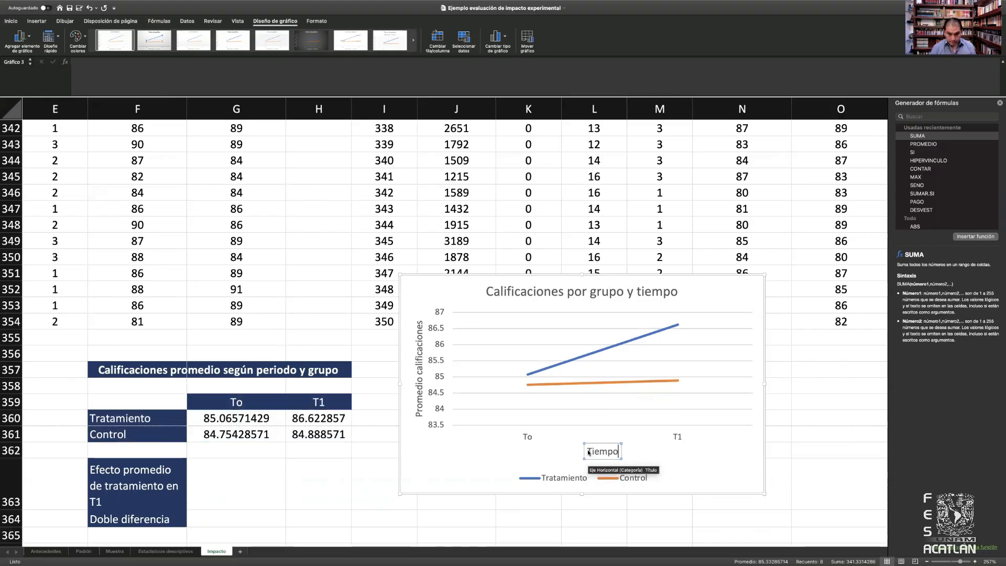
left_click(631, 438)
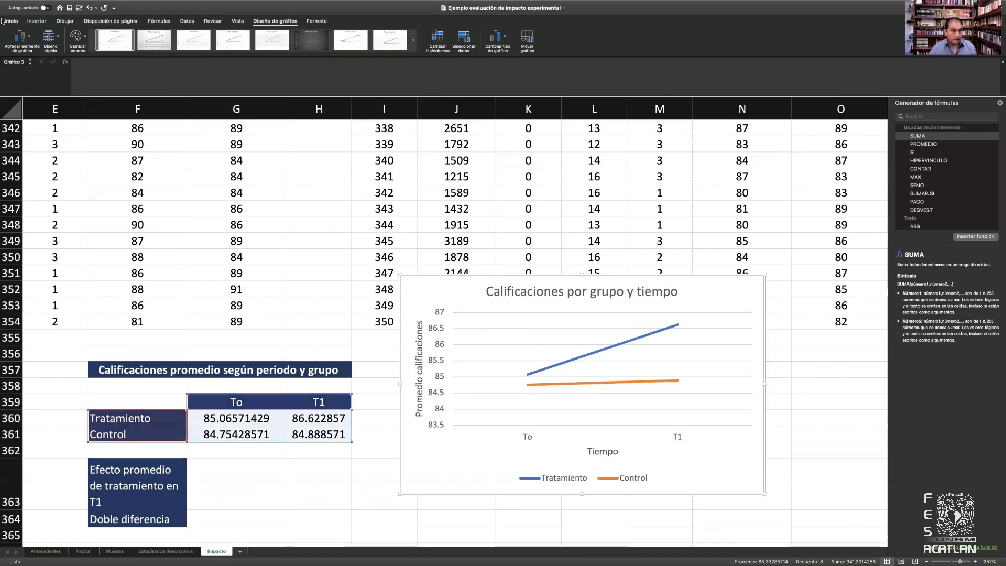
Save the workbook and move the chart to a new sheet of its own, keeping the default sheet name.
left_click(72, 9)
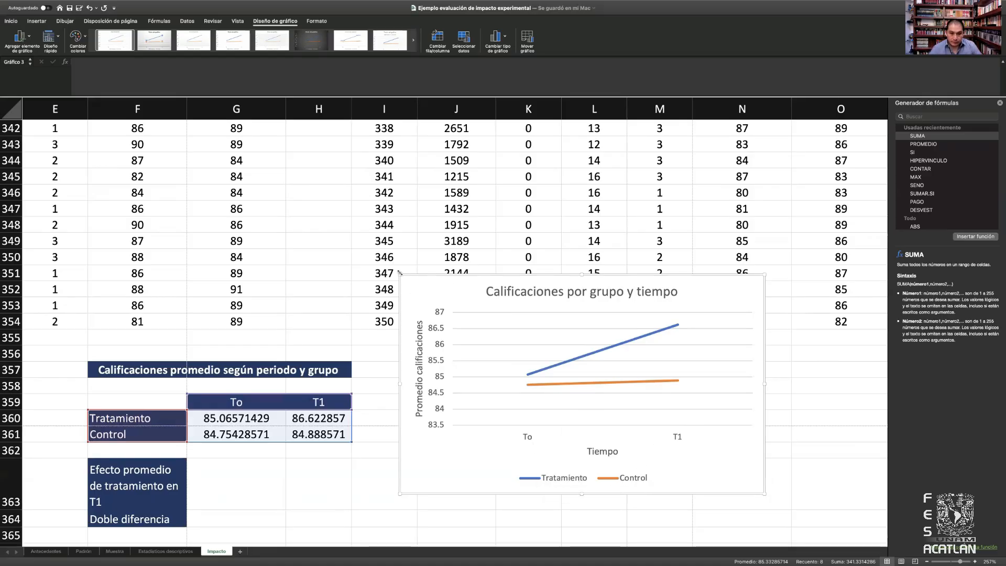
right_click(446, 292)
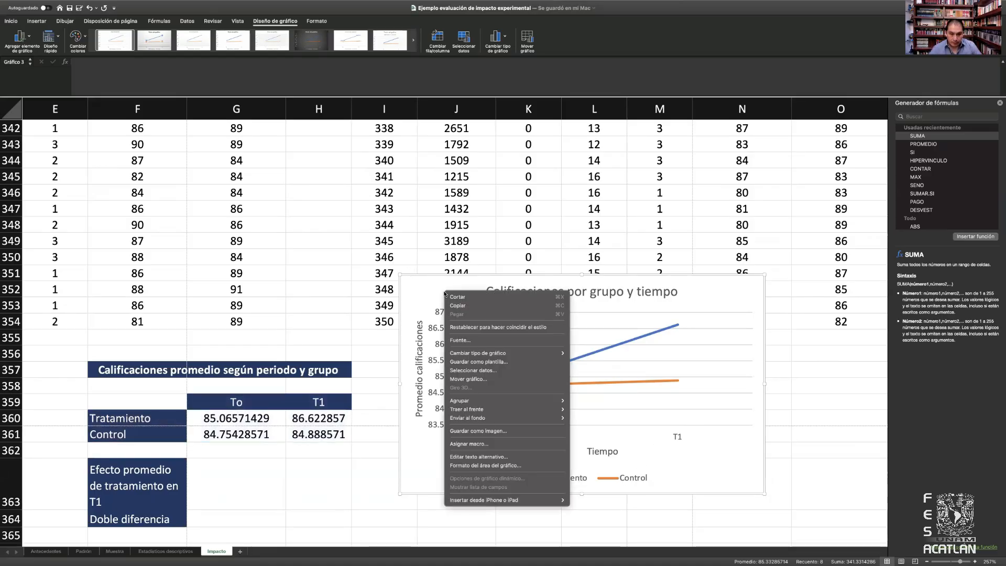
left_click(499, 378)
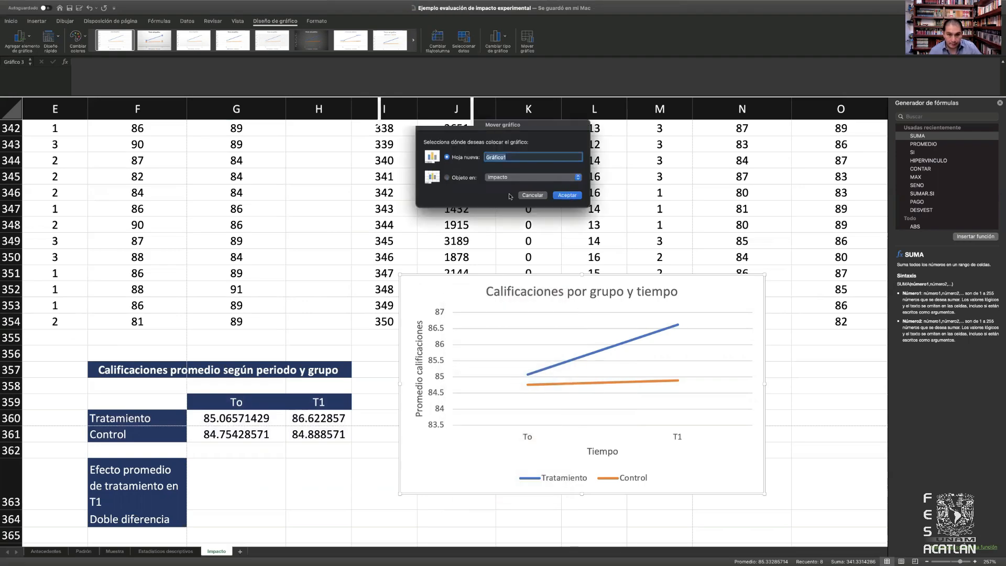
left_click(567, 195)
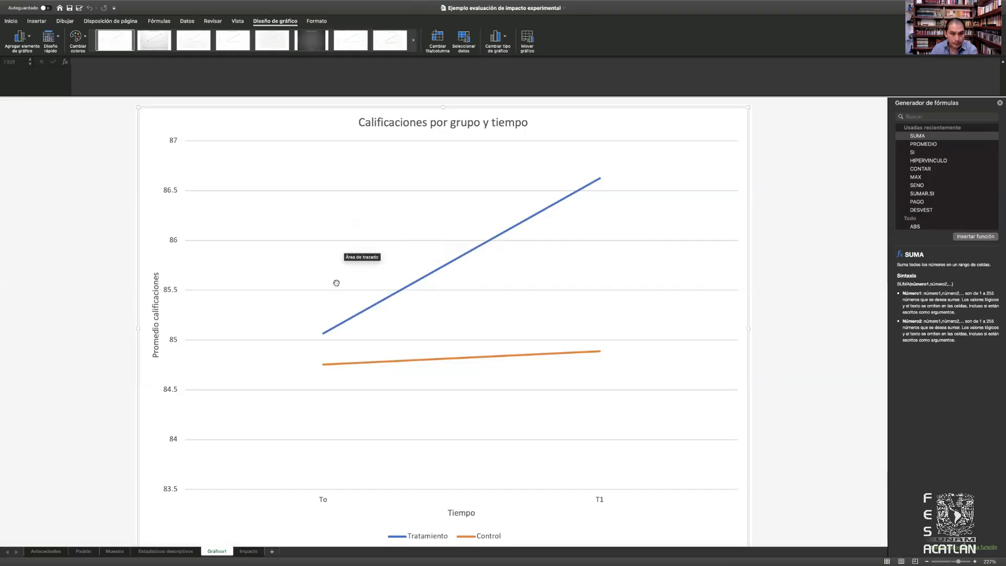
Add data labels to the Tratamiento line in the chart.
mouse_move(338, 325)
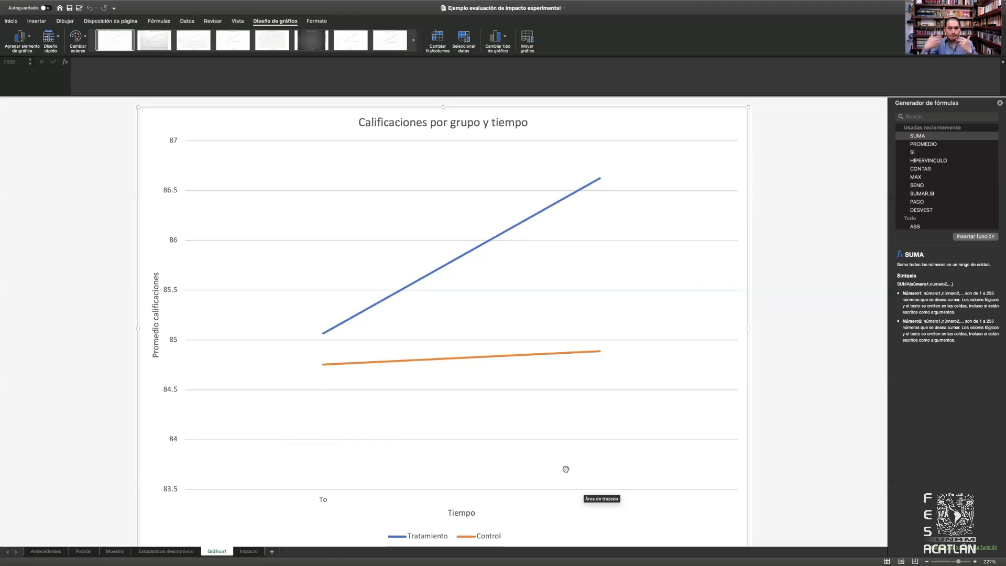
mouse_move(555, 355)
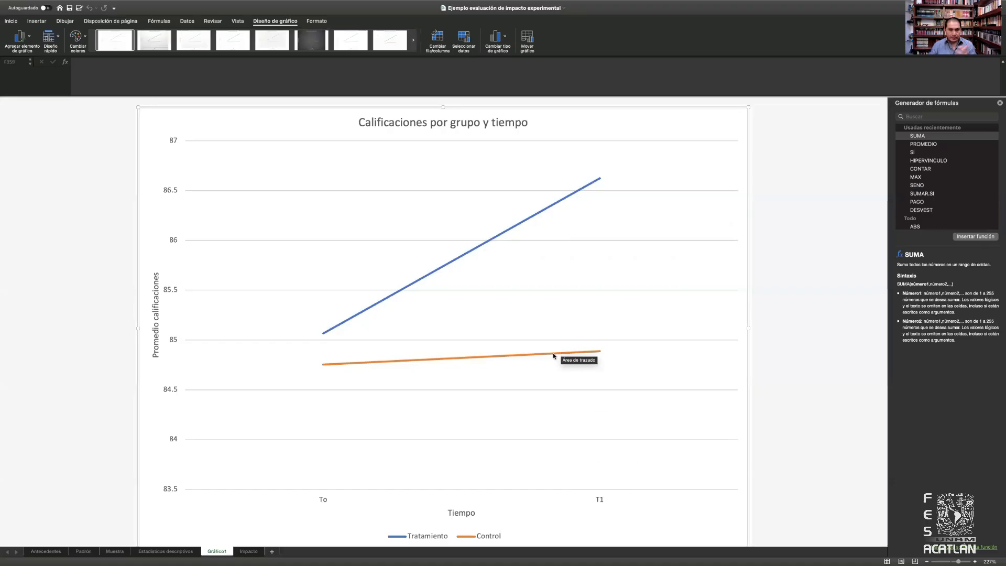
mouse_move(329, 364)
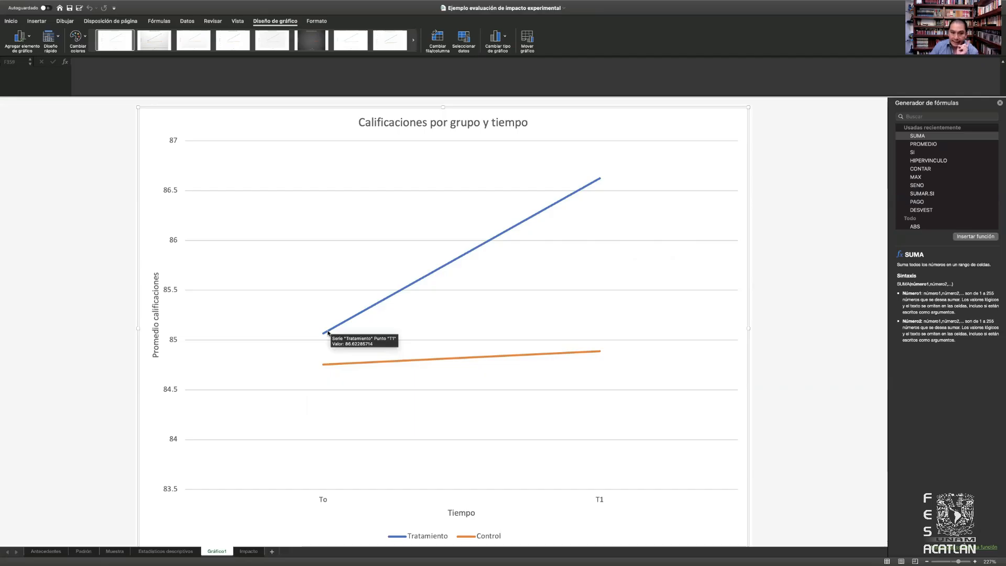
mouse_move(601, 179)
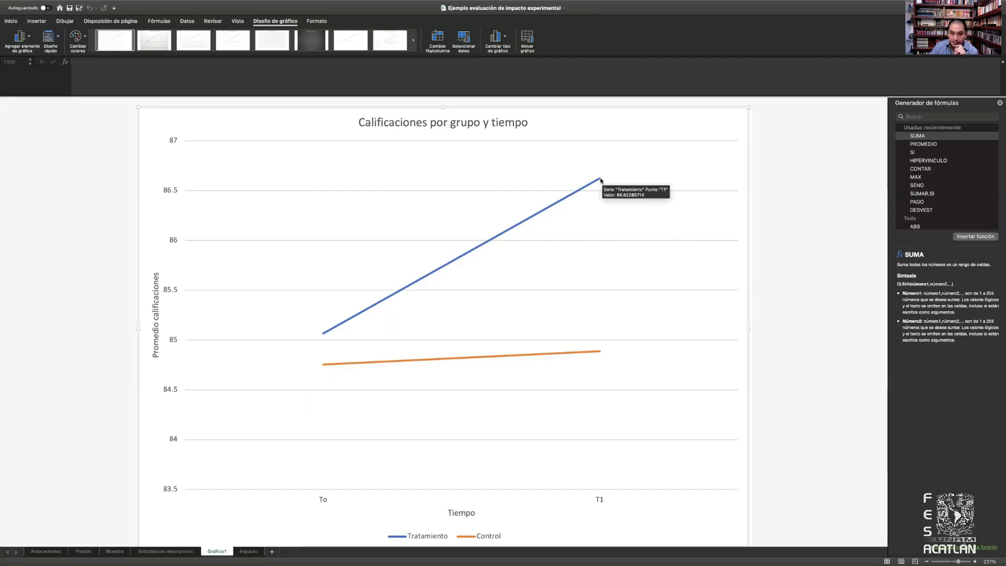
mouse_move(596, 354)
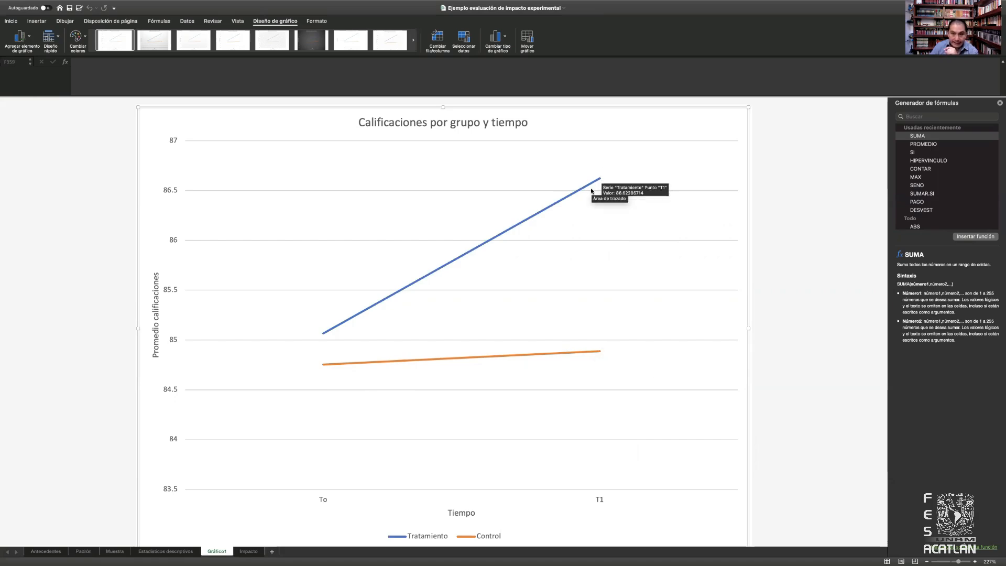
left_click(573, 193)
right_click(573, 194)
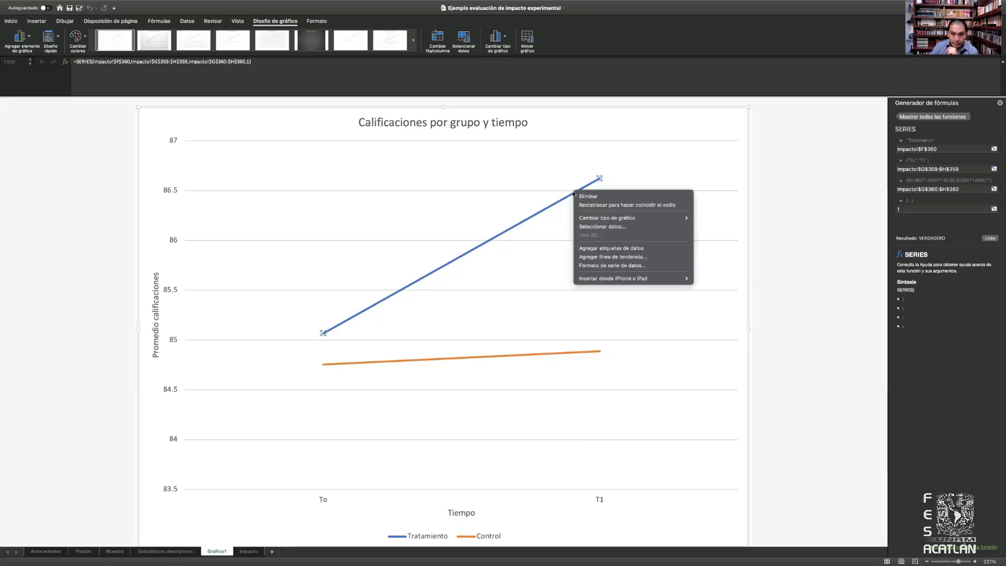
left_click(600, 249)
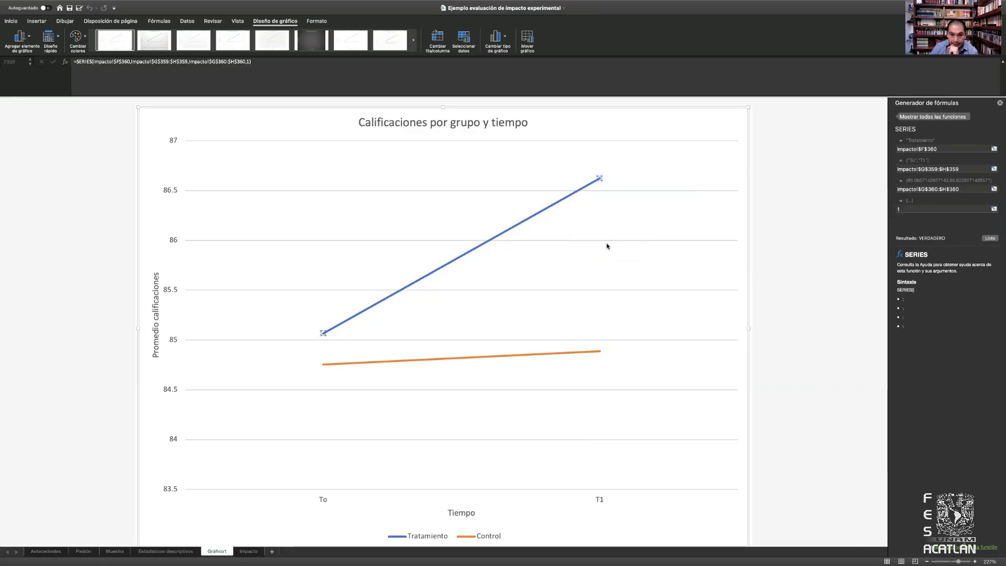
Add data labels to the Control line in the chart.
double_click(590, 353)
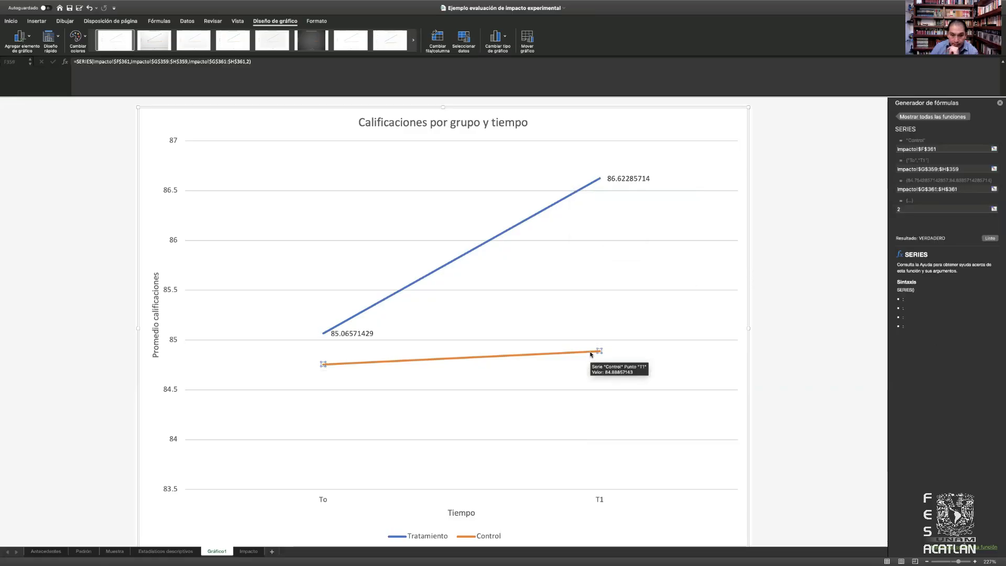
right_click(577, 352)
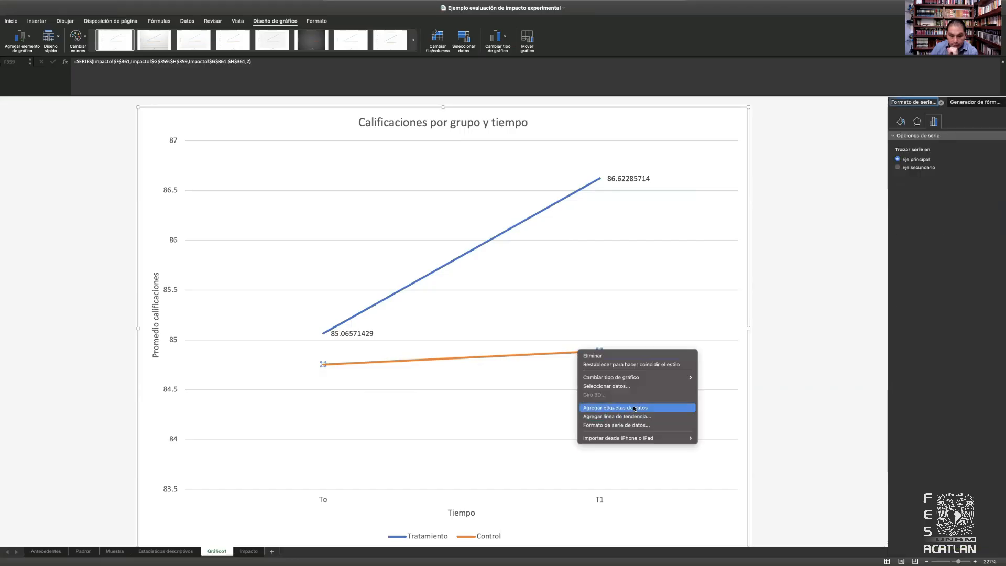
left_click(615, 407)
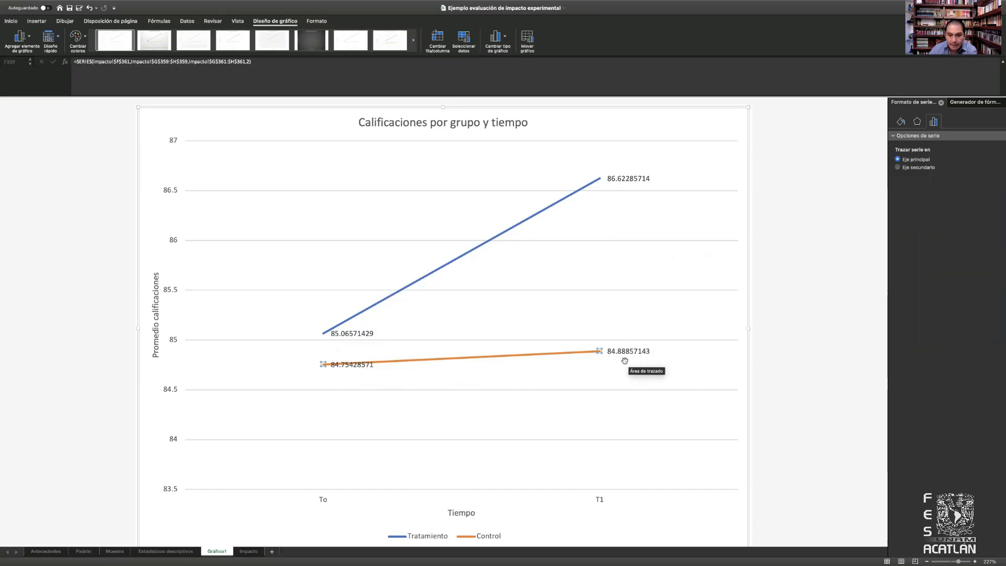
Compare the Tratamiento and Control points at To and T1 in the chart.
mouse_move(600, 179)
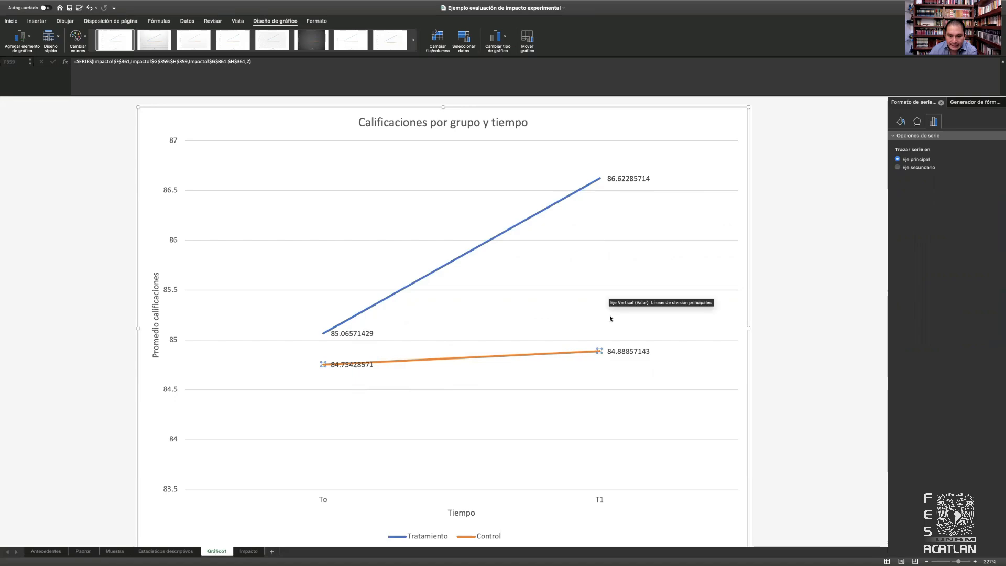
mouse_move(601, 354)
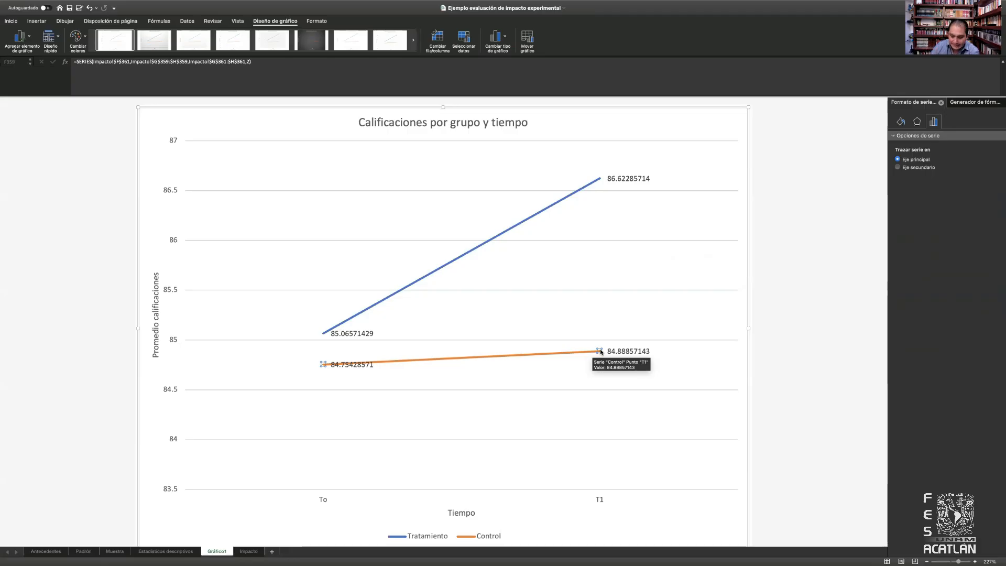
left_click(599, 179)
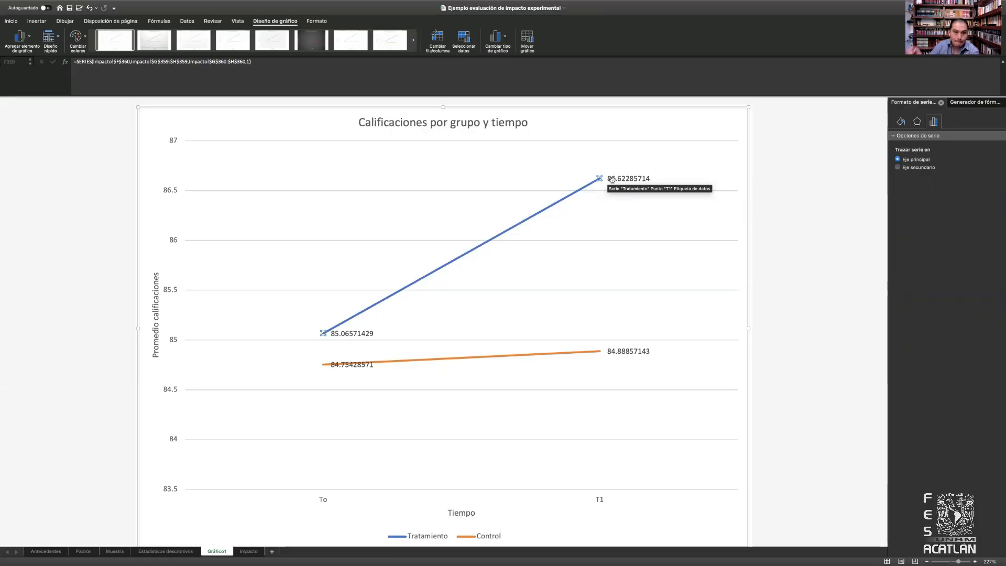
mouse_move(322, 337)
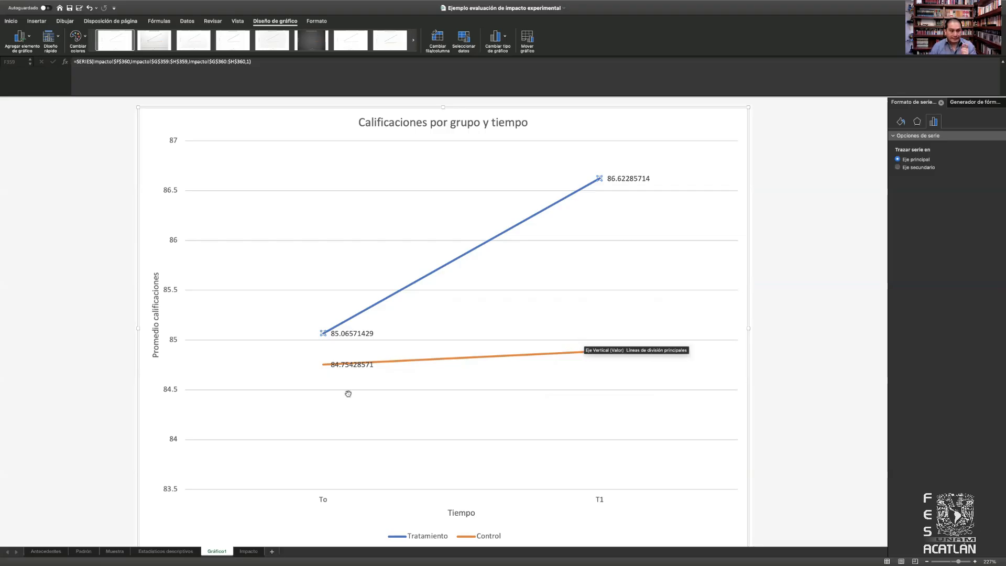
On the Impacto sheet, calculate the average treatment effect in T1 in cell G363 with =H360-H361.
left_click(174, 552)
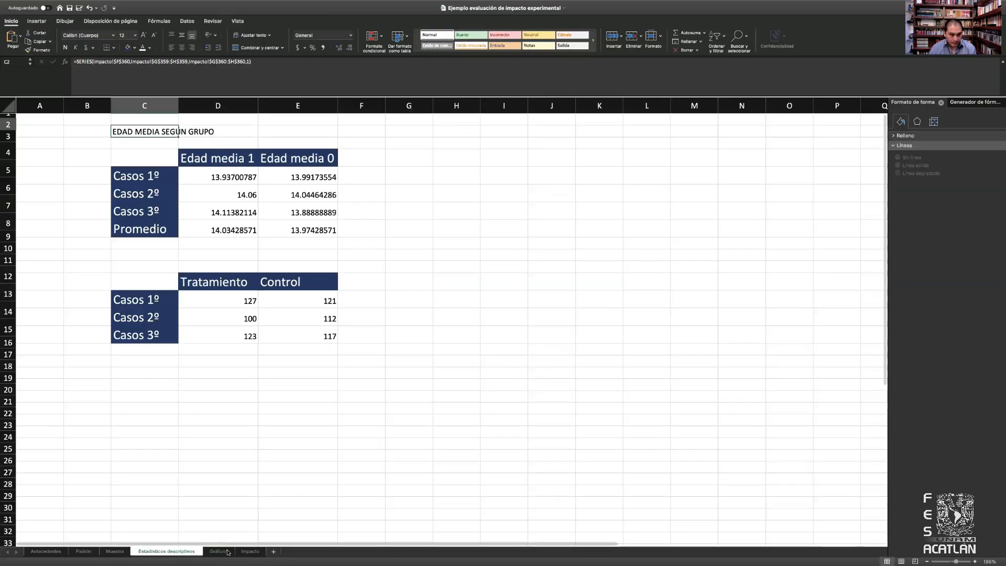
left_click(250, 551)
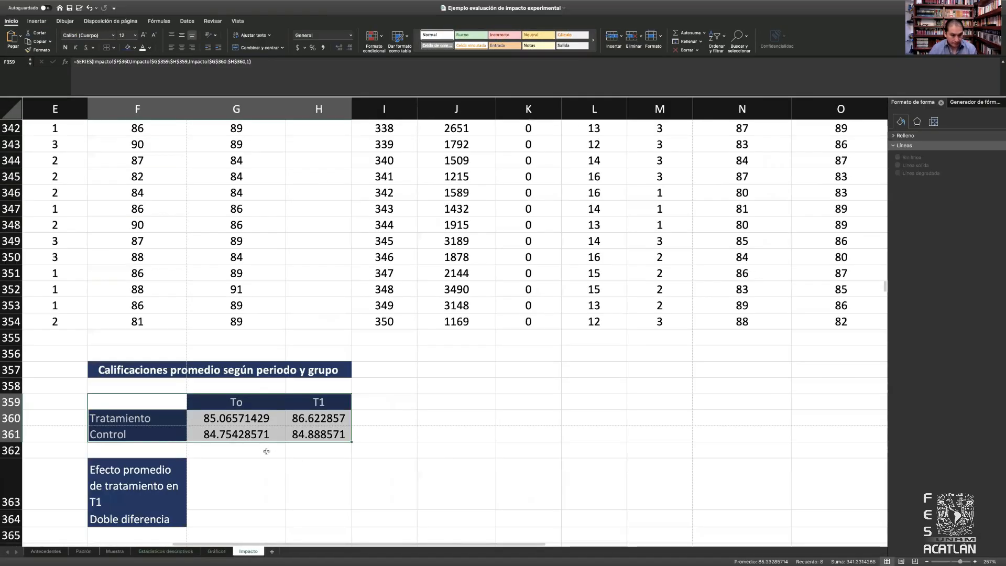
left_click(233, 477)
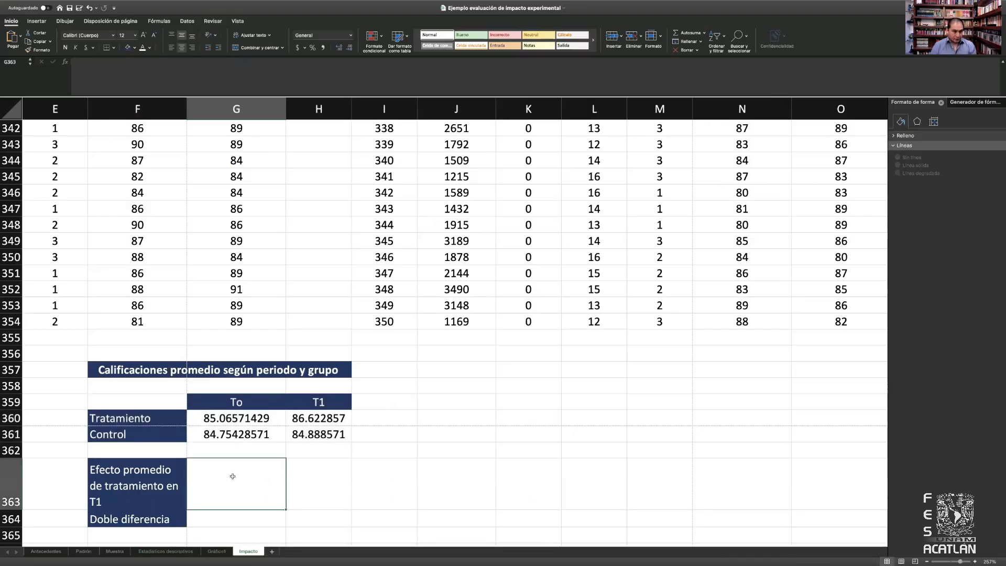
type("=")
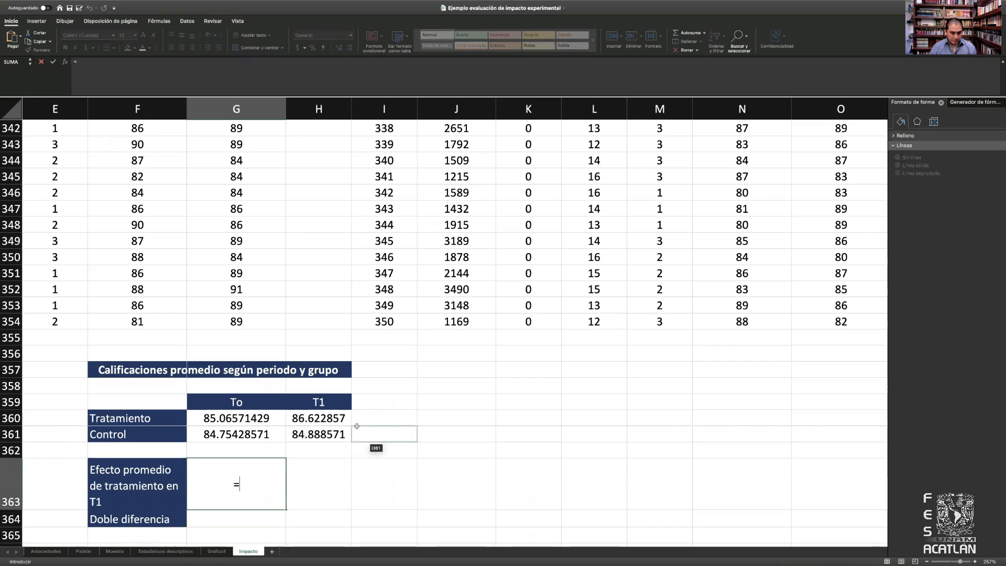
left_click(321, 418)
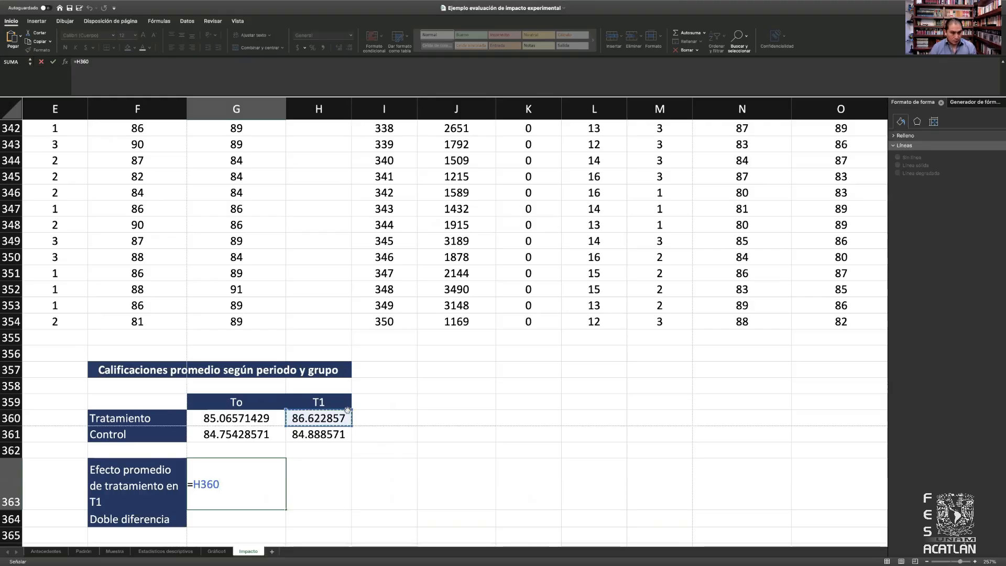
type("-")
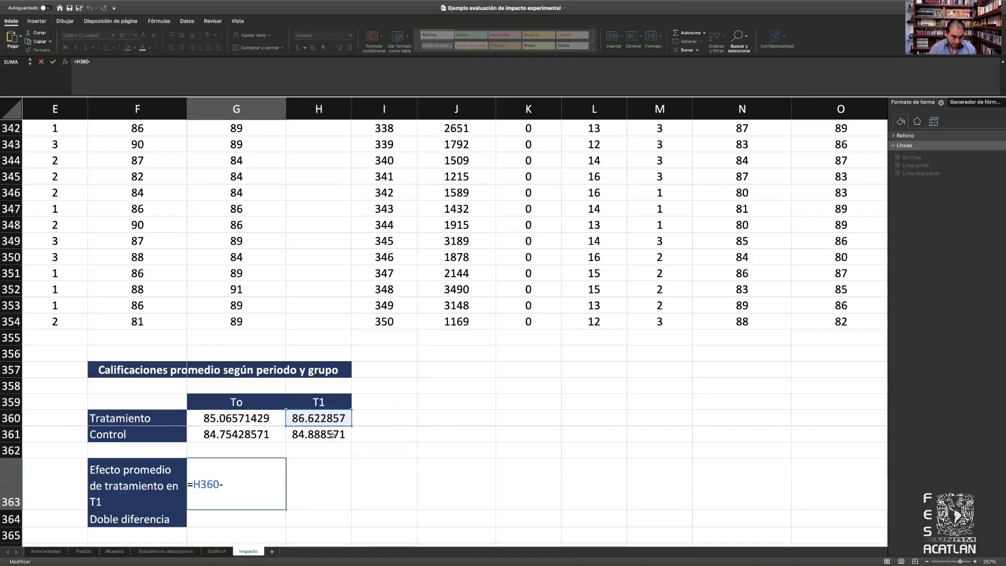
left_click(334, 434)
key("Return")
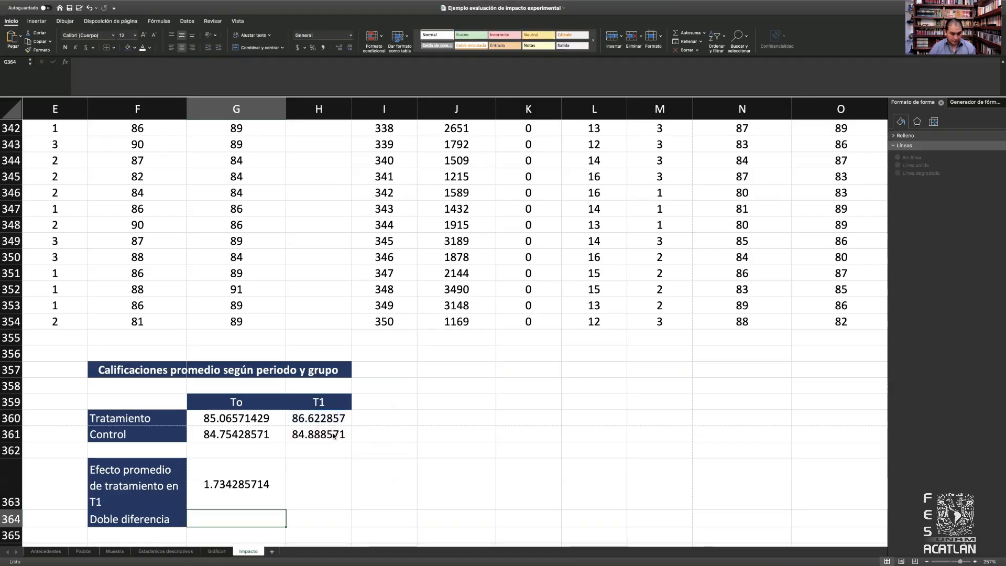
key("Up")
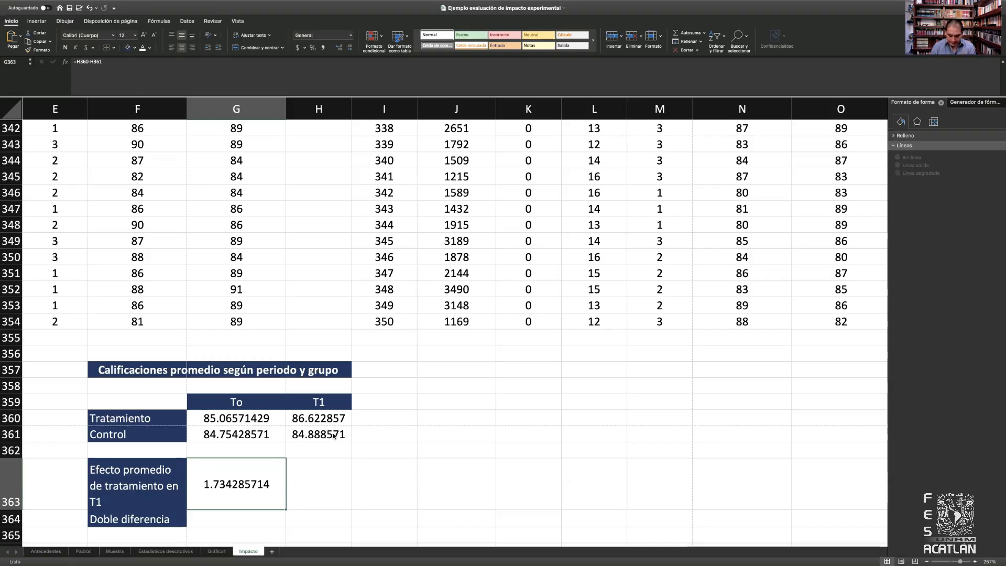
Calculate the Doble diferencia in cell G364 with =(H360-G360)-(H361-G361).
key("Down")
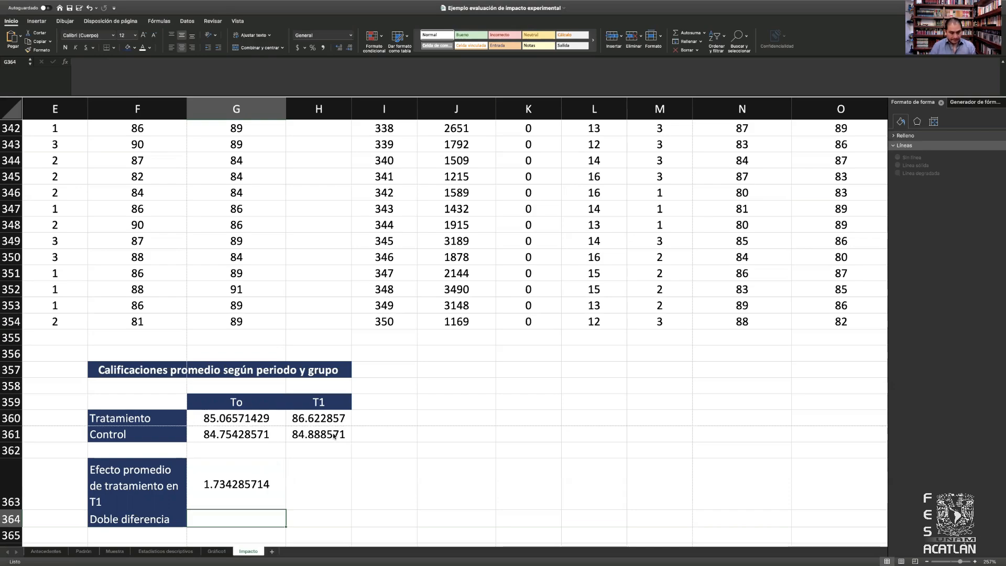
type("=(")
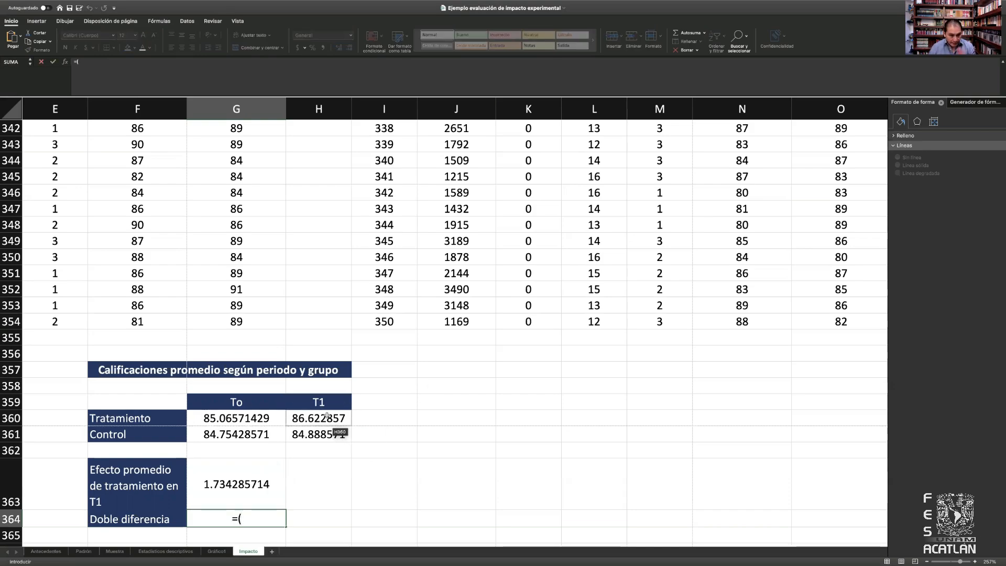
left_click(326, 416)
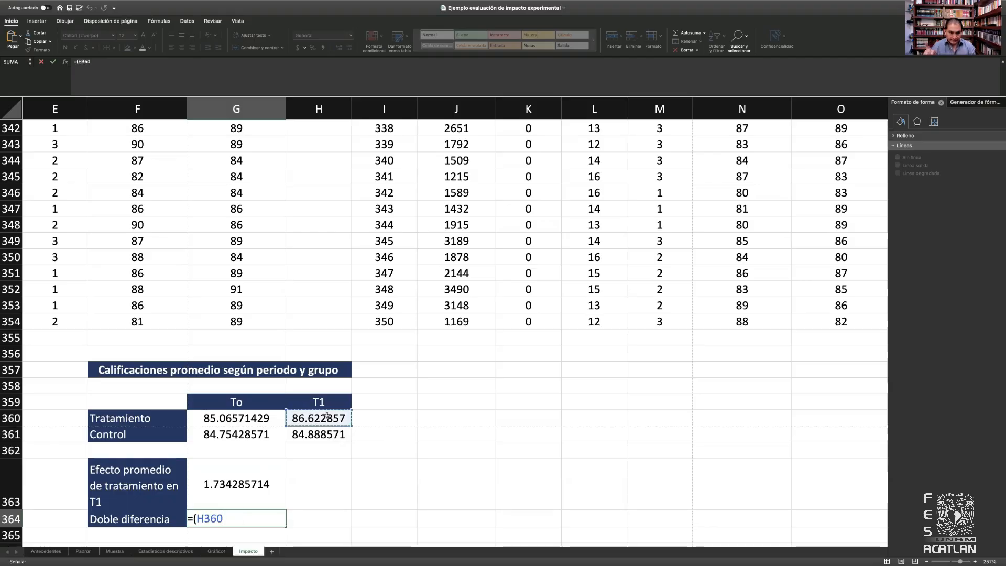
type("-")
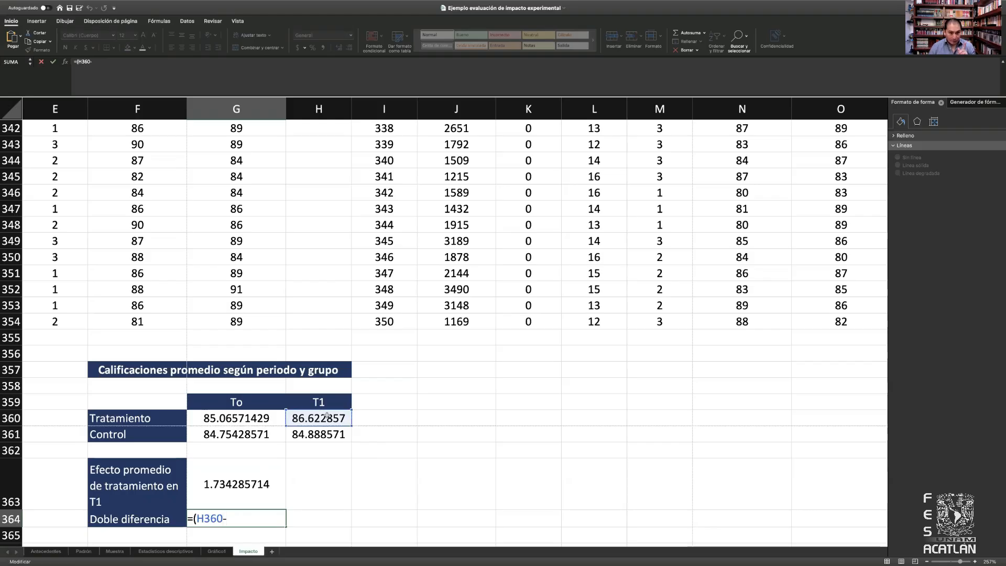
left_click(236, 418)
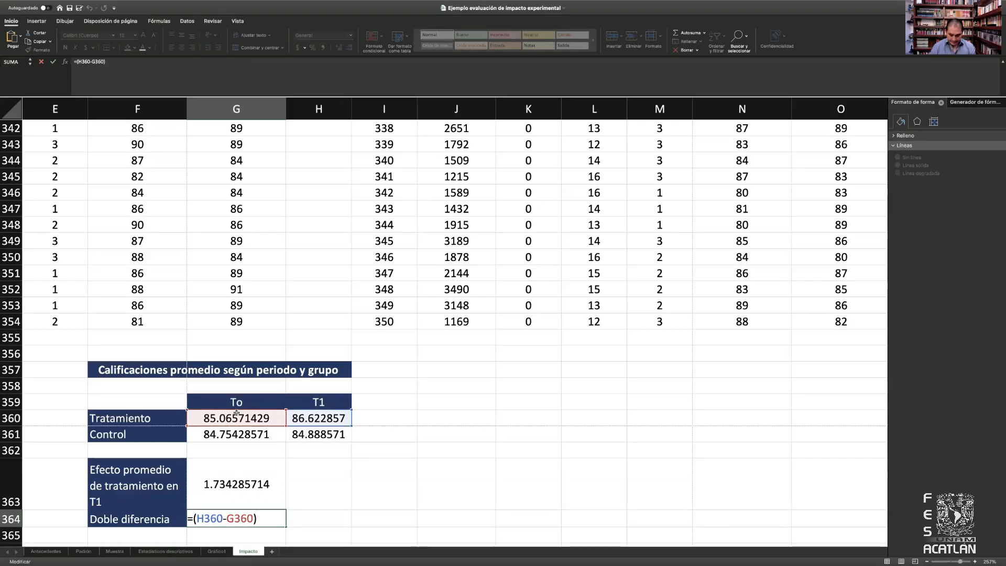
type("-(")
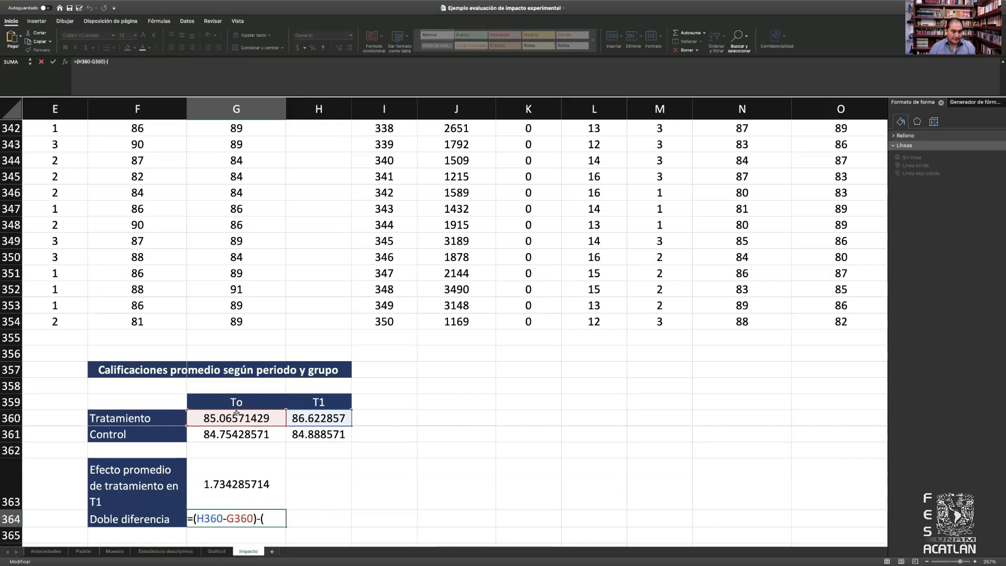
left_click(333, 435)
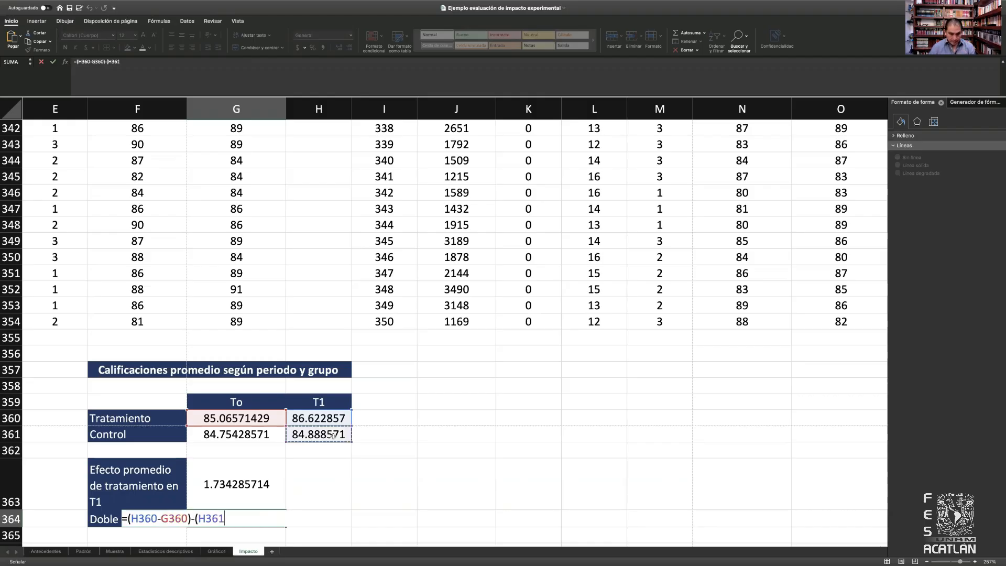
type("-")
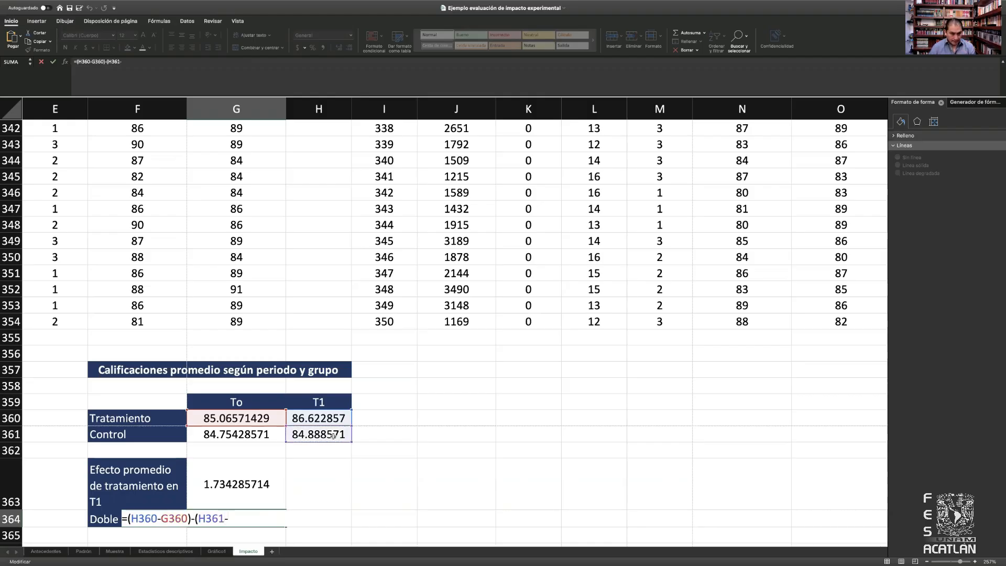
left_click(249, 434)
type(")")
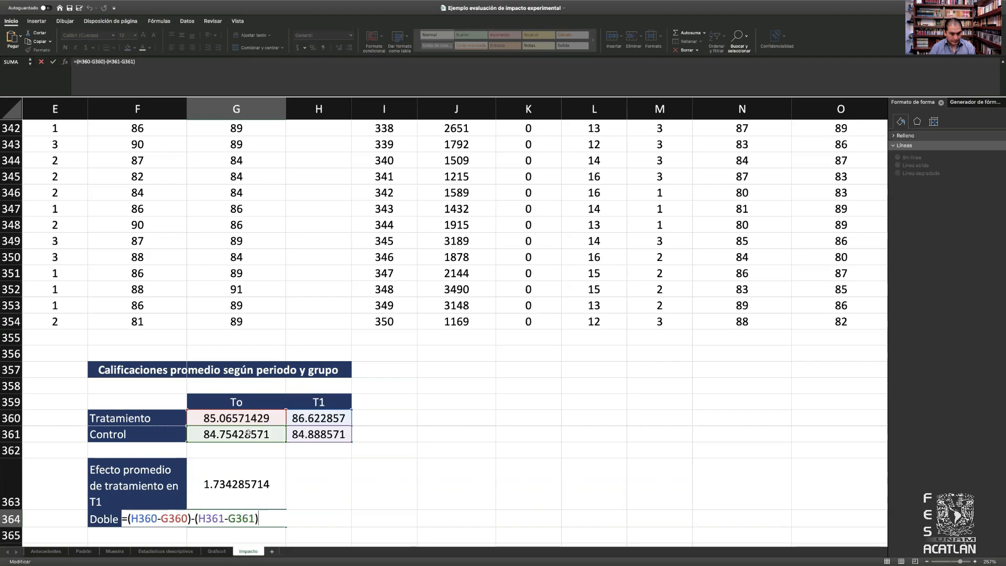
key("Return")
key("Up")
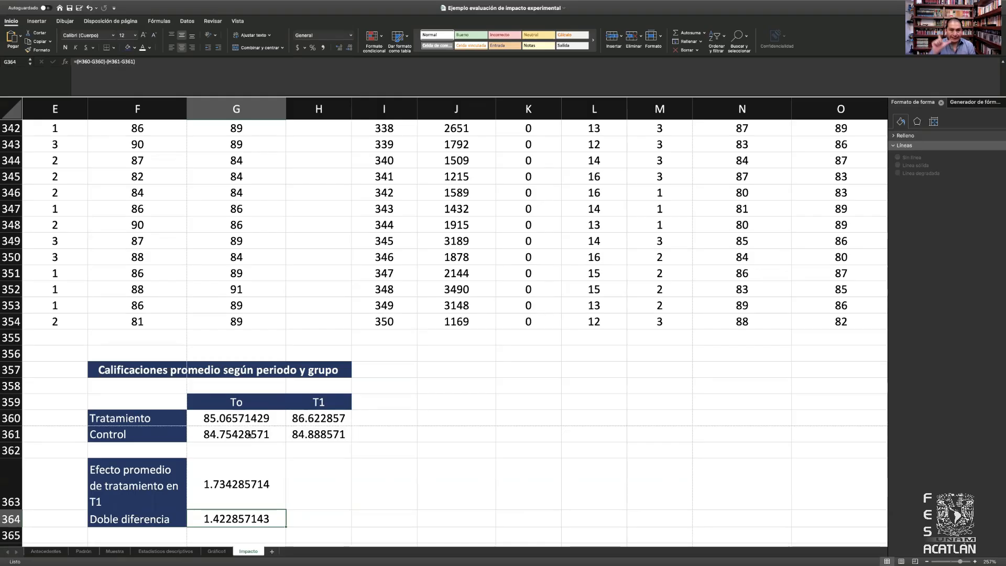
Compute the double difference the alternative way in cell G365 with =(H360-H361)-(G360-G361).
key("Return")
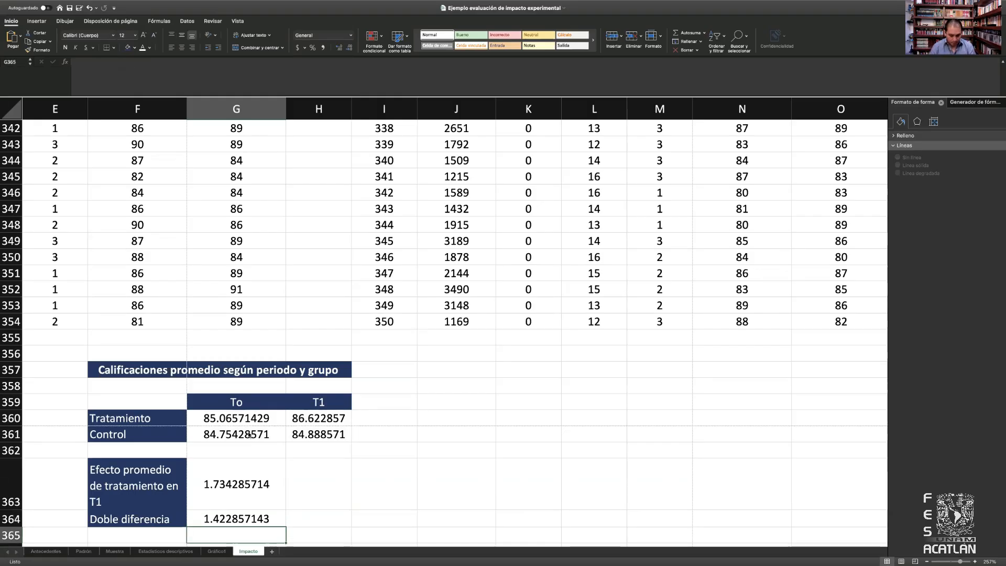
type("=(")
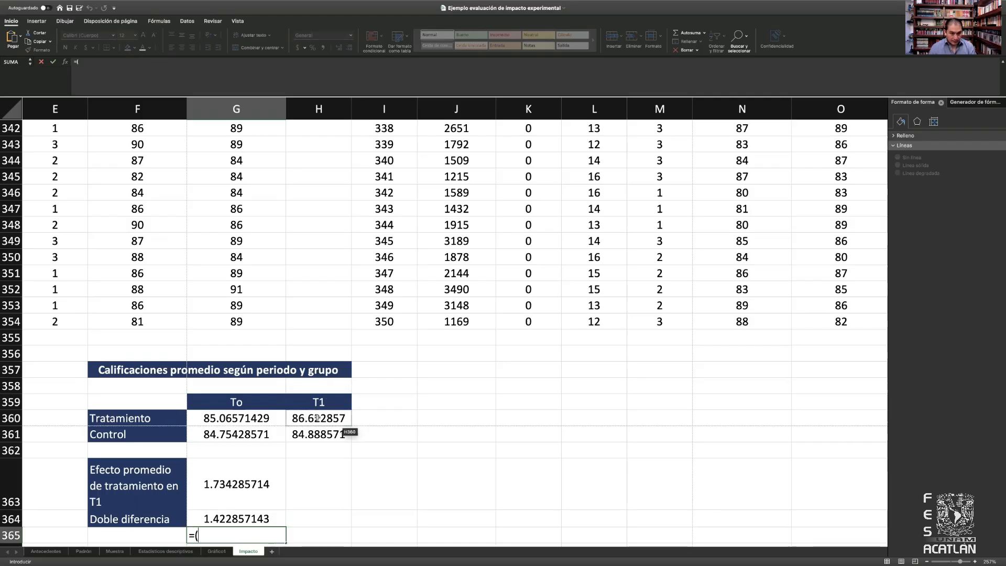
left_click(317, 418)
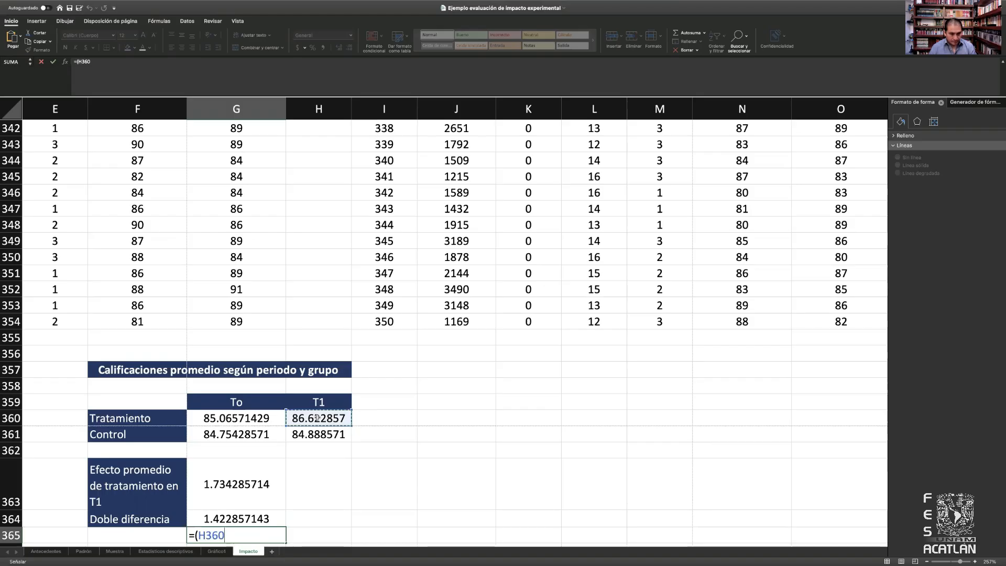
type("-")
left_click(318, 434)
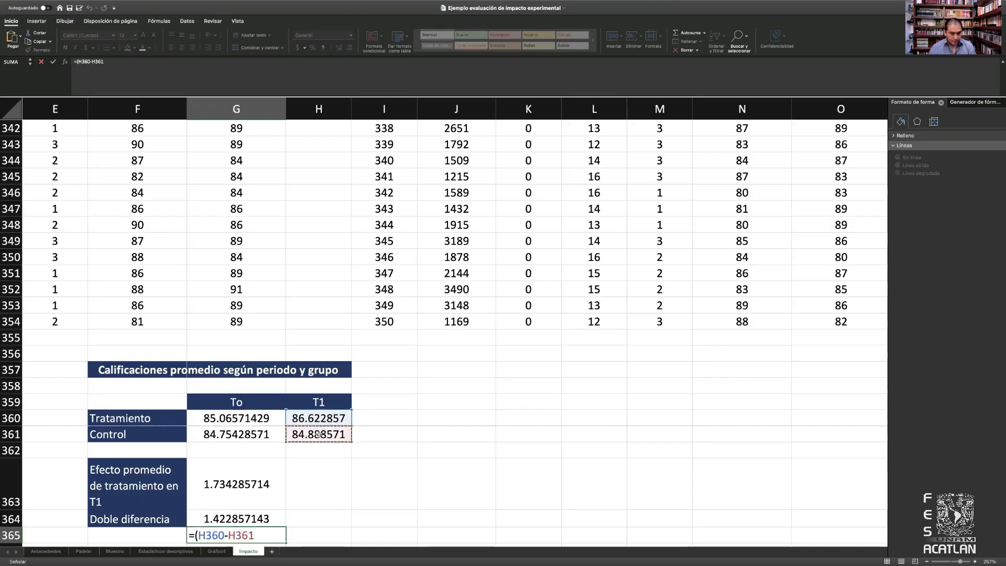
type(")-")
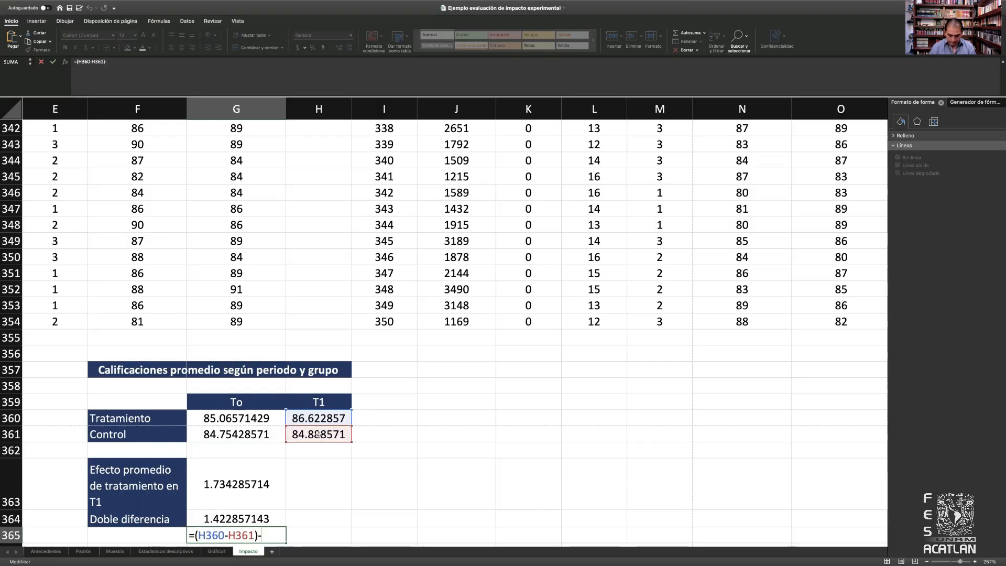
type("(")
left_click(248, 418)
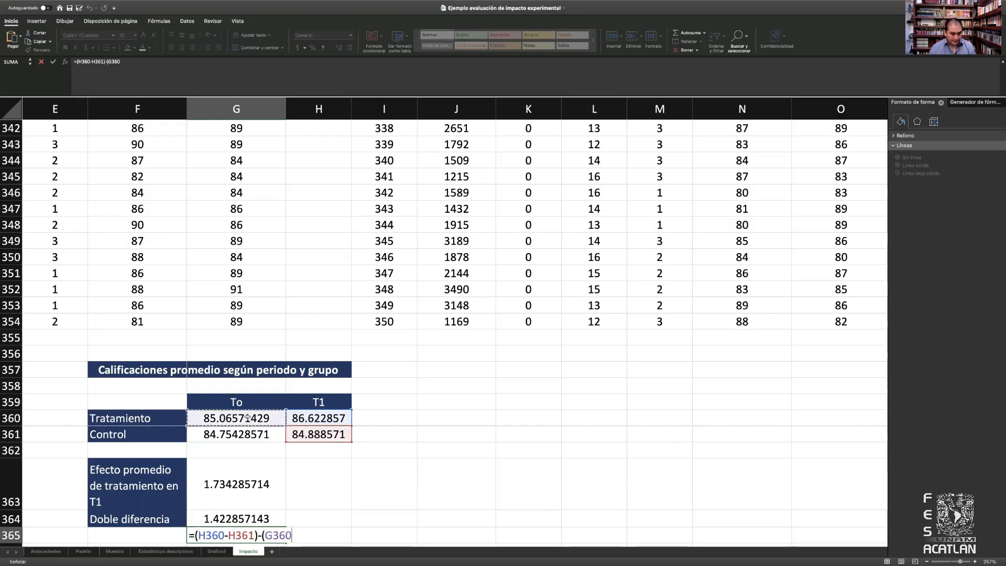
type("-")
left_click(243, 431)
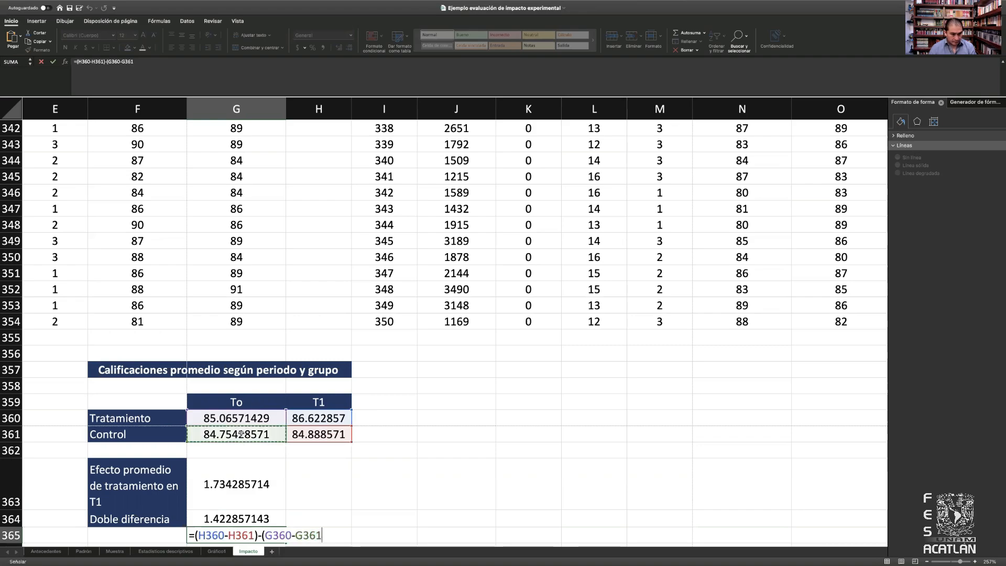
type(")")
key("Return")
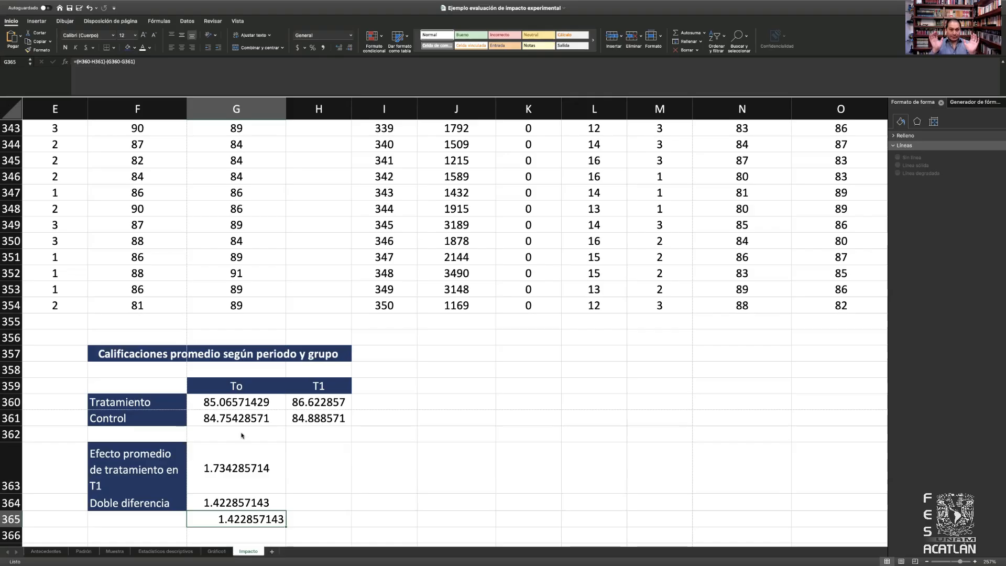
left_click(358, 458)
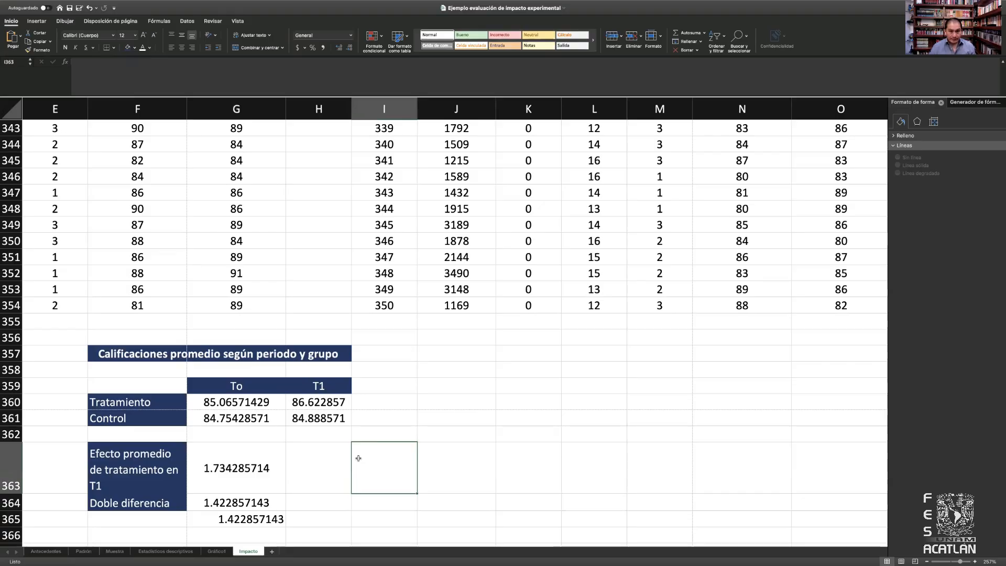